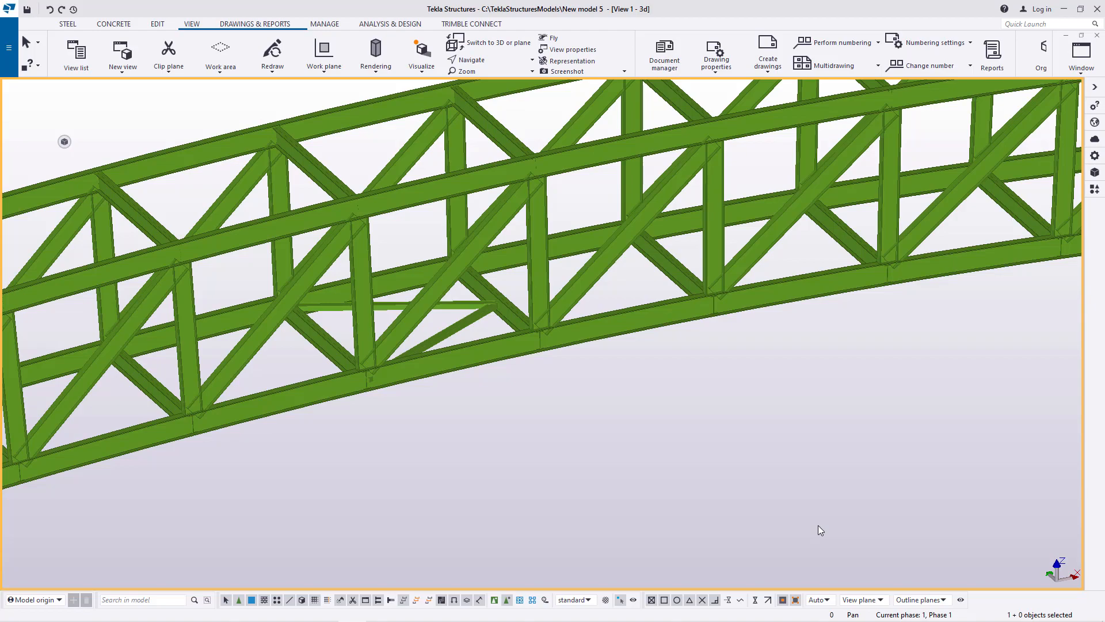
Examine the joint where the two thin horizontal braces meet the cross beam between the curved truss's lower chords.
scroll(585, 356, down, 5)
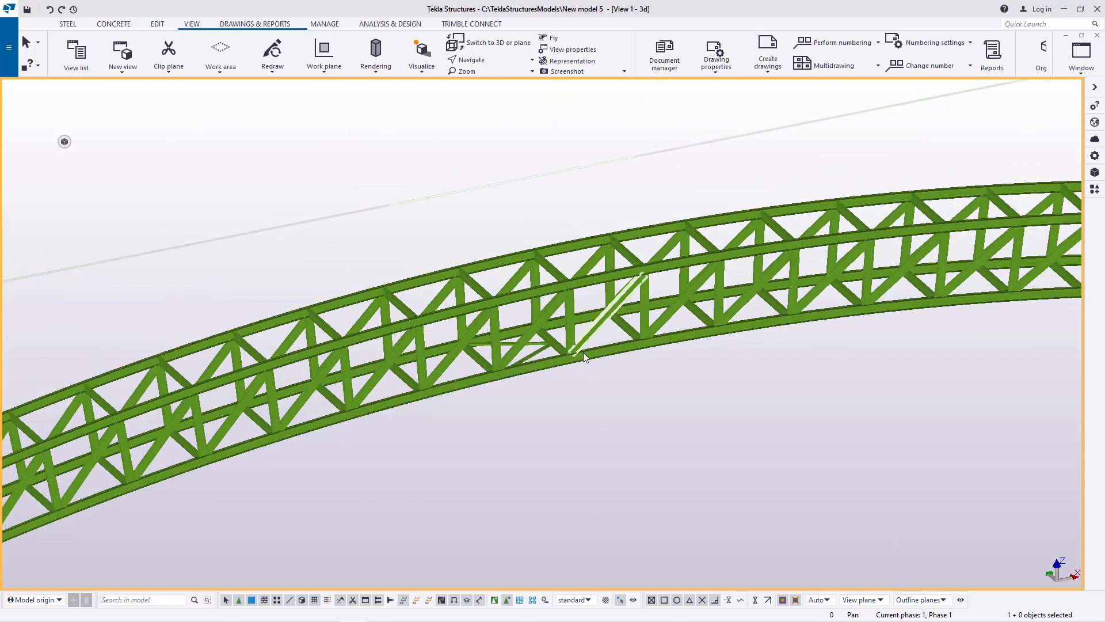
scroll(582, 352, up, 8)
scroll(582, 323, up, 6)
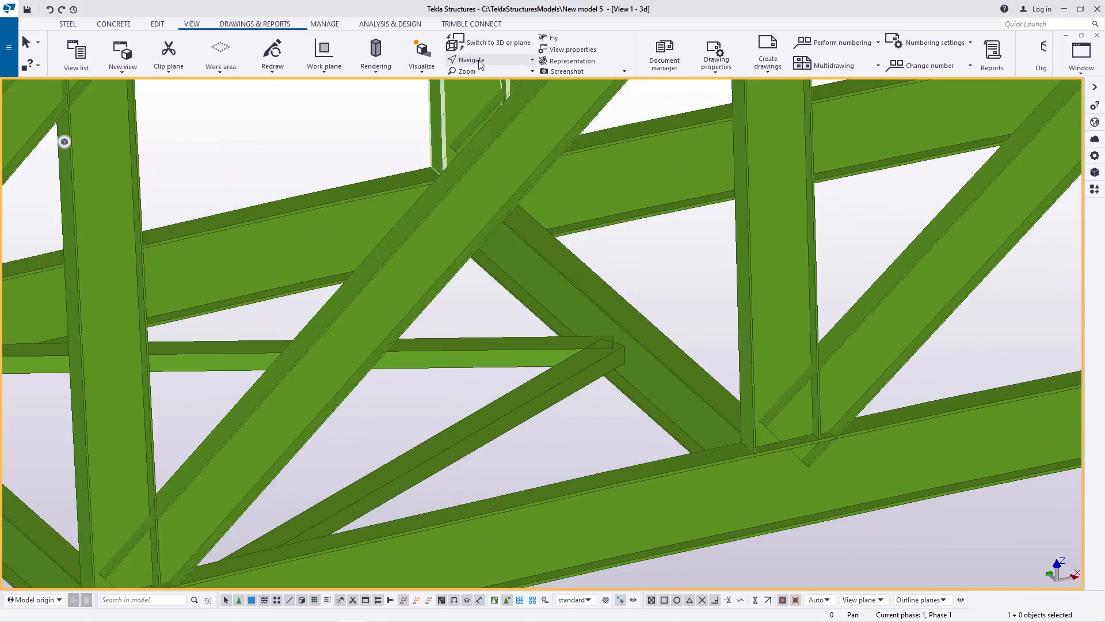
click(477, 61)
click(484, 101)
click(605, 357)
mouse_move(622, 360)
mouse_down()
mouse_move(542, 378)
mouse_move(601, 373)
mouse_move(494, 365)
mouse_move(511, 333)
mouse_move(628, 349)
mouse_up()
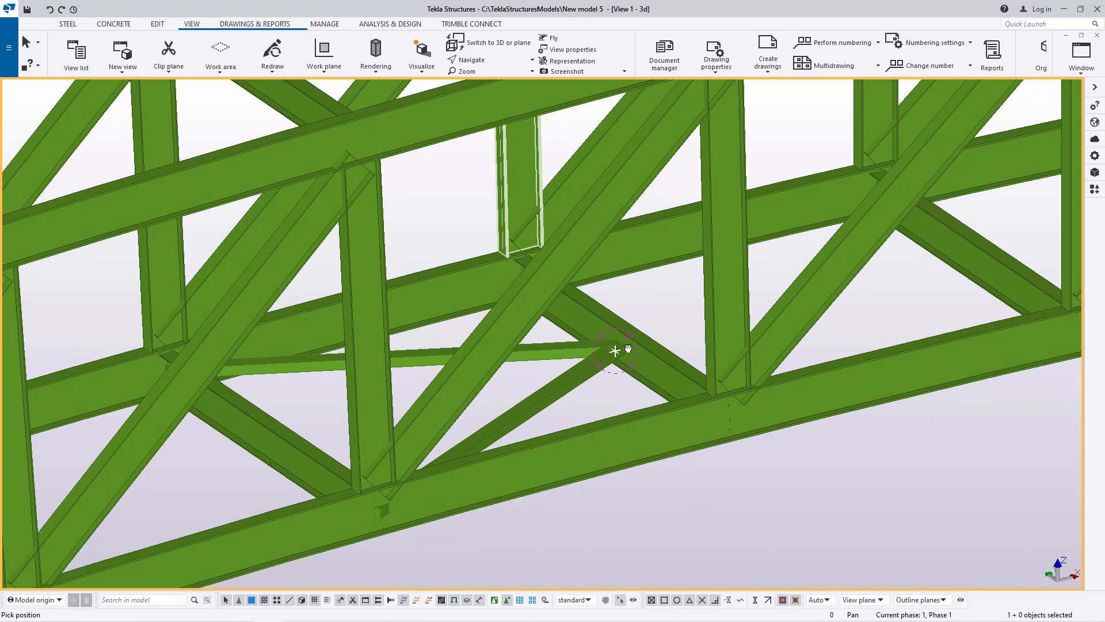
drag(629, 349, 618, 348)
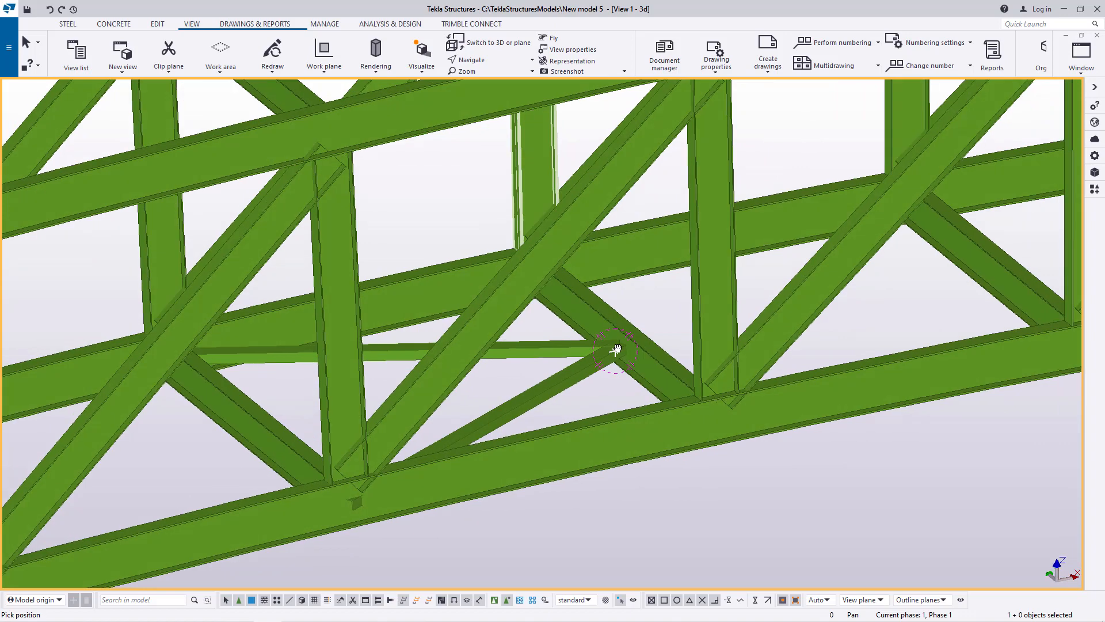
scroll(614, 350, down, 5)
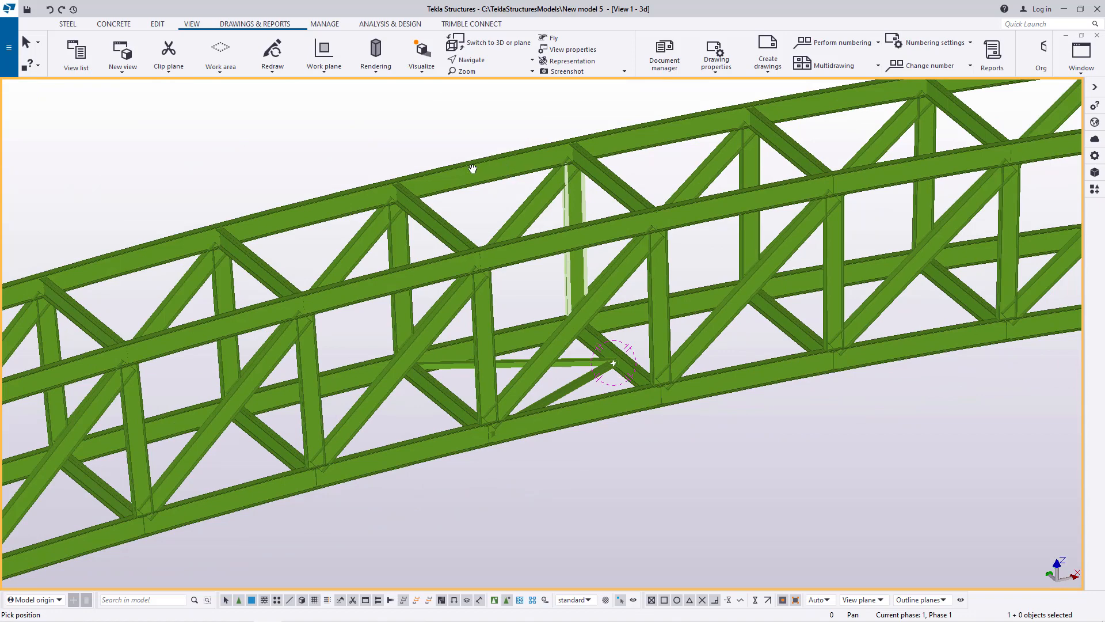
scroll(477, 228, down, 2)
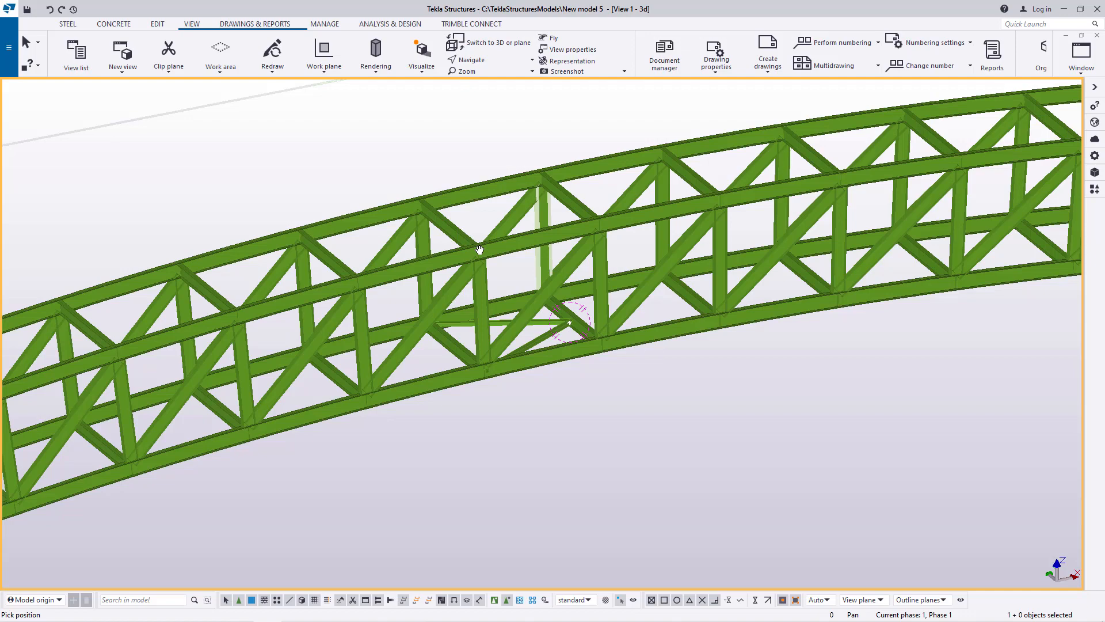
scroll(567, 325, up, 6)
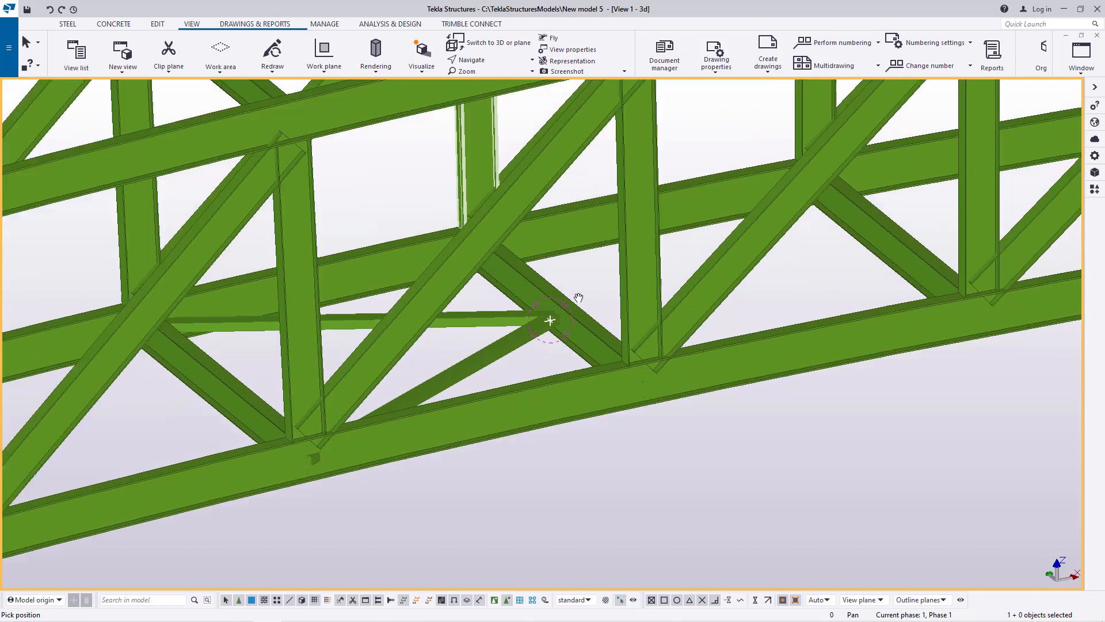
right_click(566, 282)
click(580, 289)
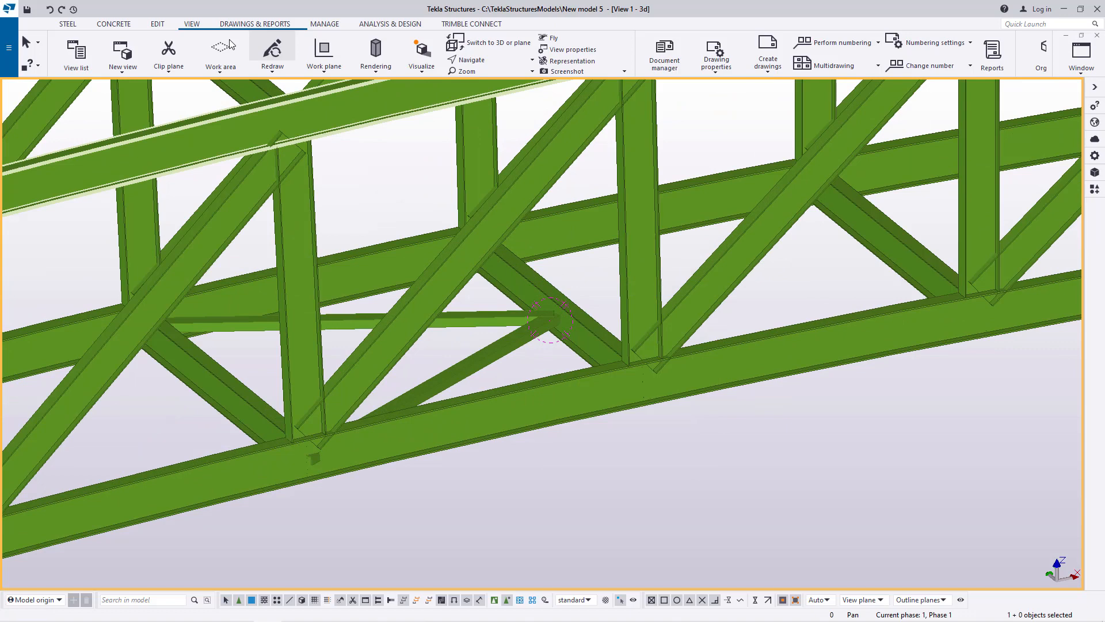
Add one divided line point at the centre of the braced cross beam's top flange, between the midpoints of its two long edges.
click(158, 24)
click(658, 74)
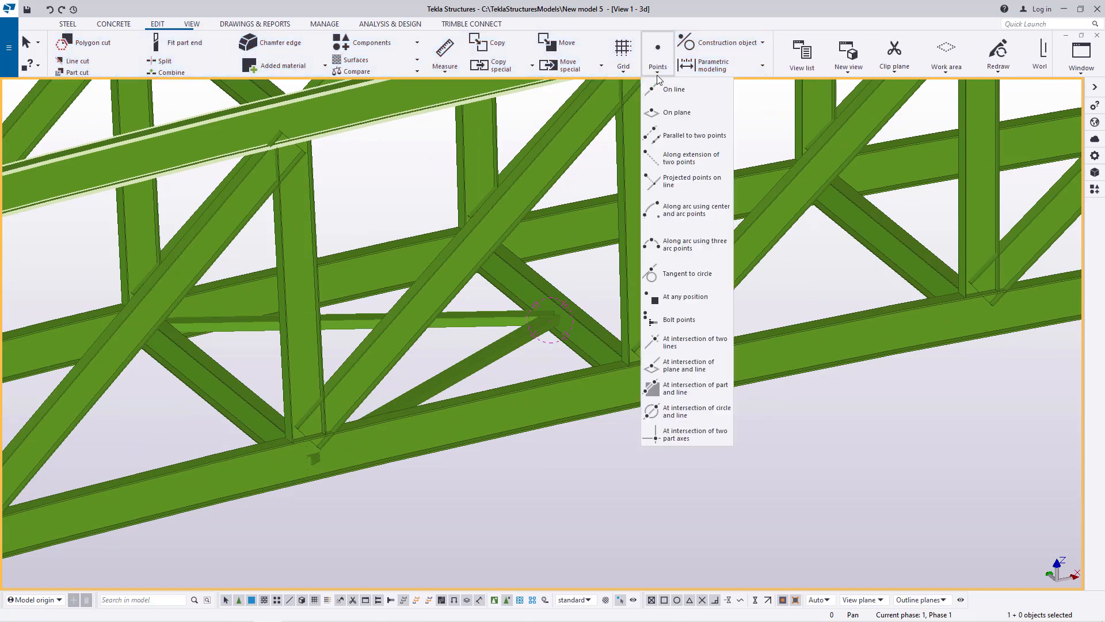
click(674, 90)
scroll(569, 285, up, 2)
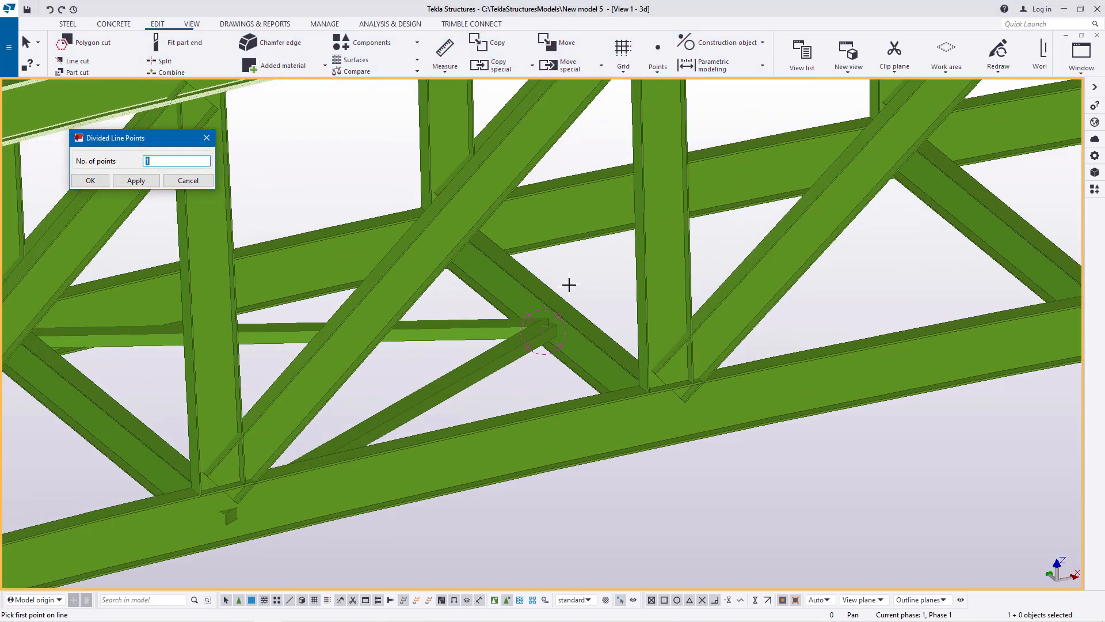
scroll(569, 284, up, 6)
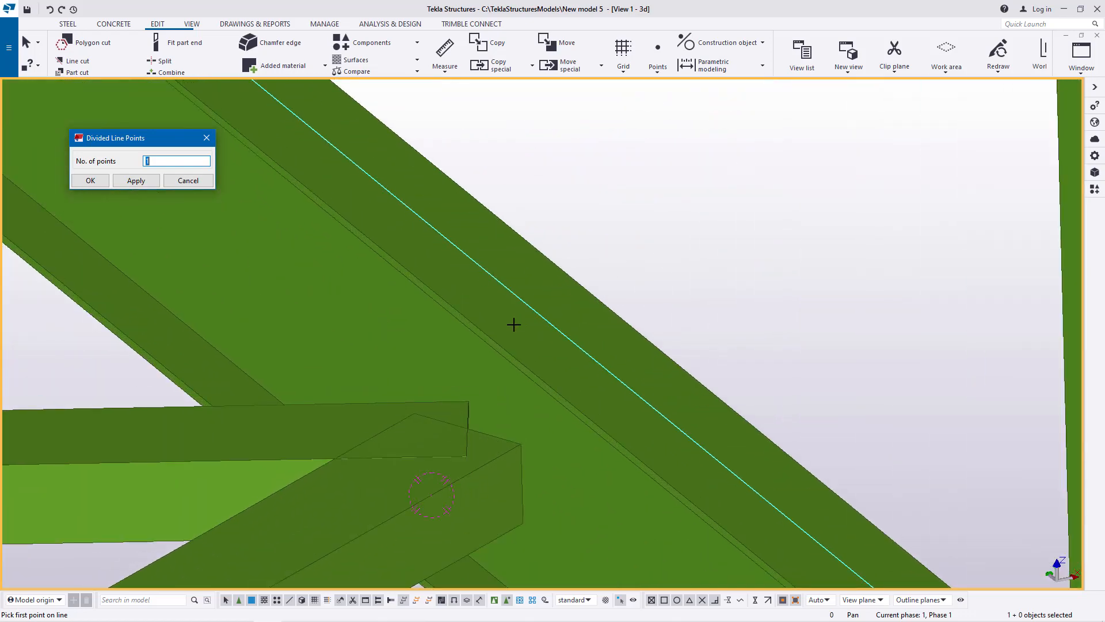
click(464, 316)
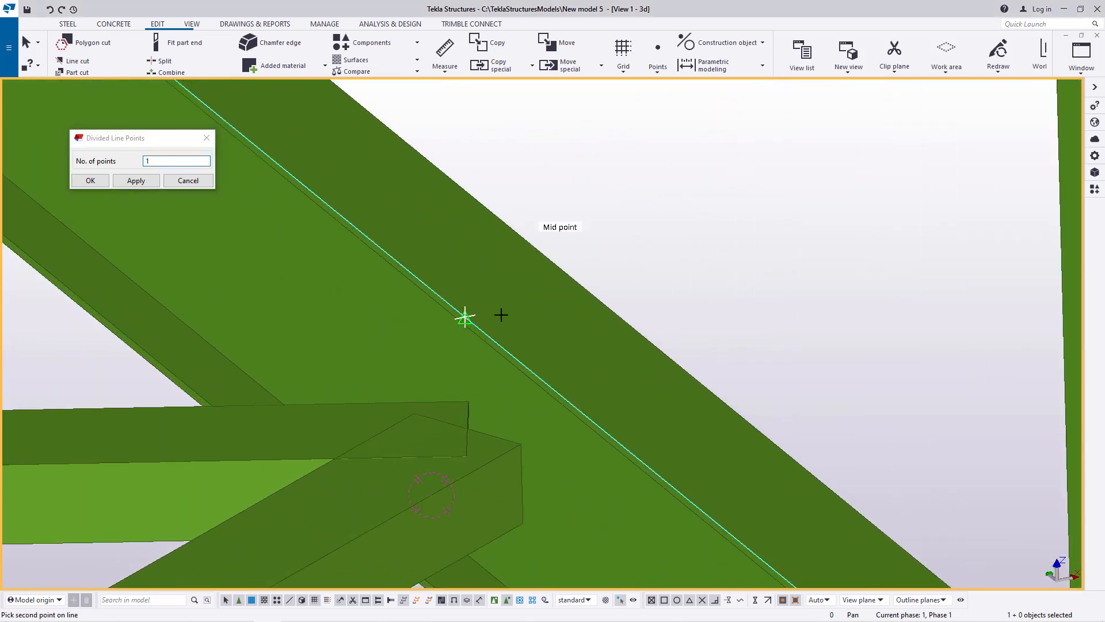
click(587, 298)
right_click(689, 231)
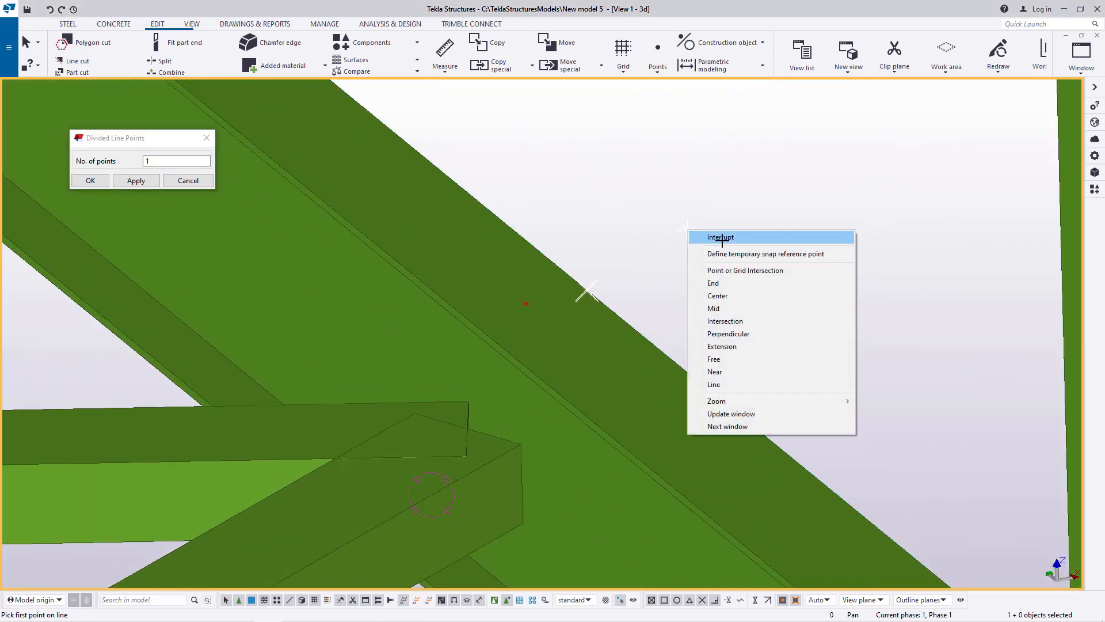
click(723, 241)
click(90, 180)
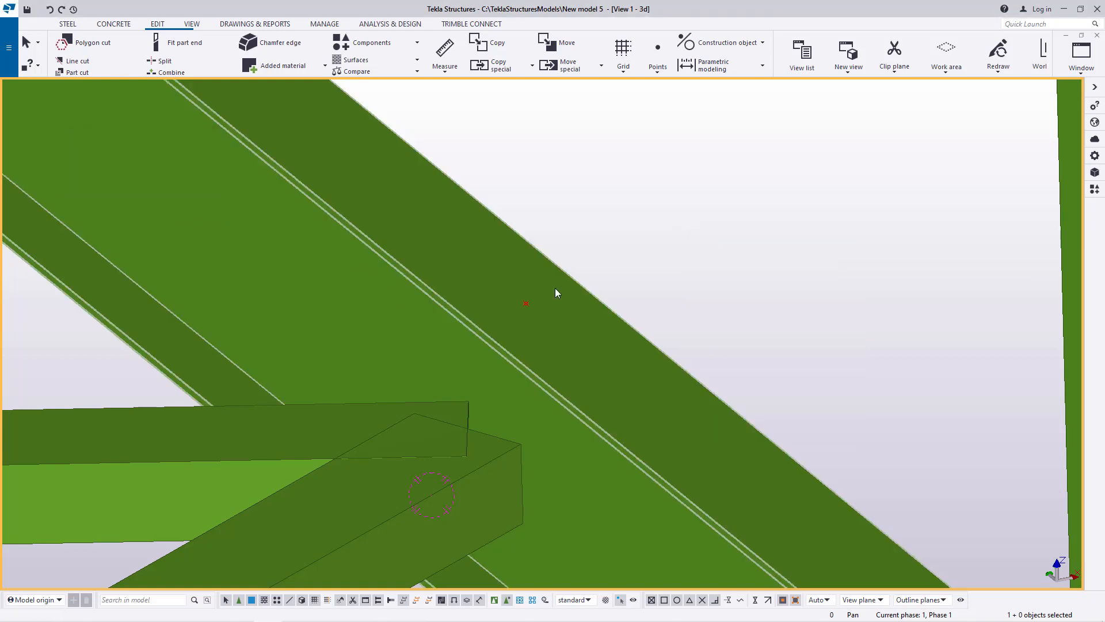
Inspect the detached cross beam in front of the lower chords at the truss's near end from a rotated angle.
scroll(568, 247, down, 3)
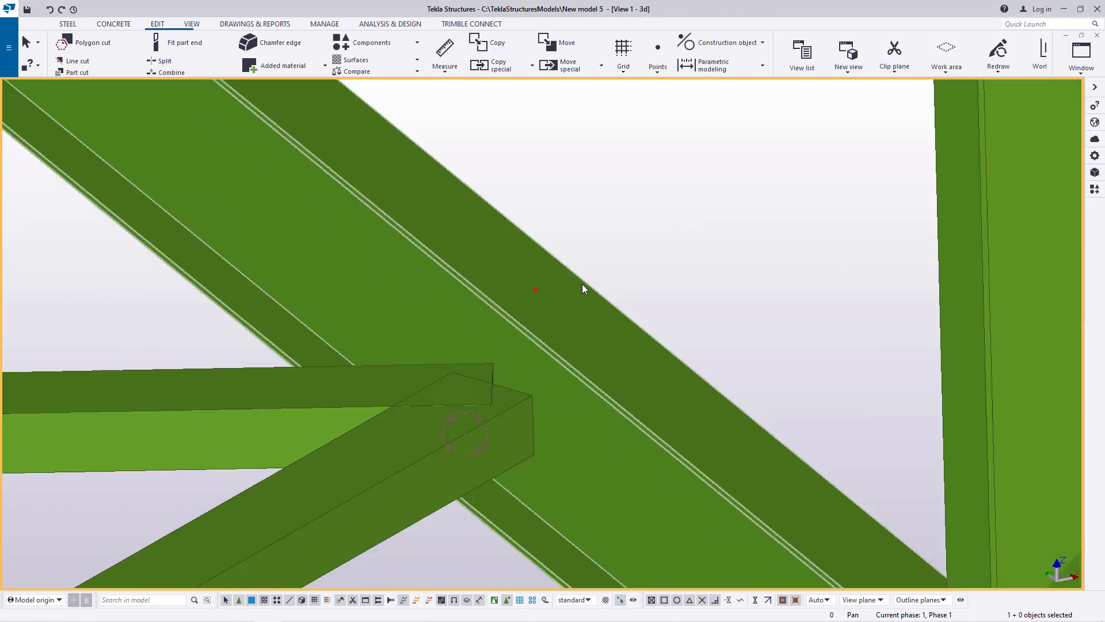
scroll(630, 250, down, 10)
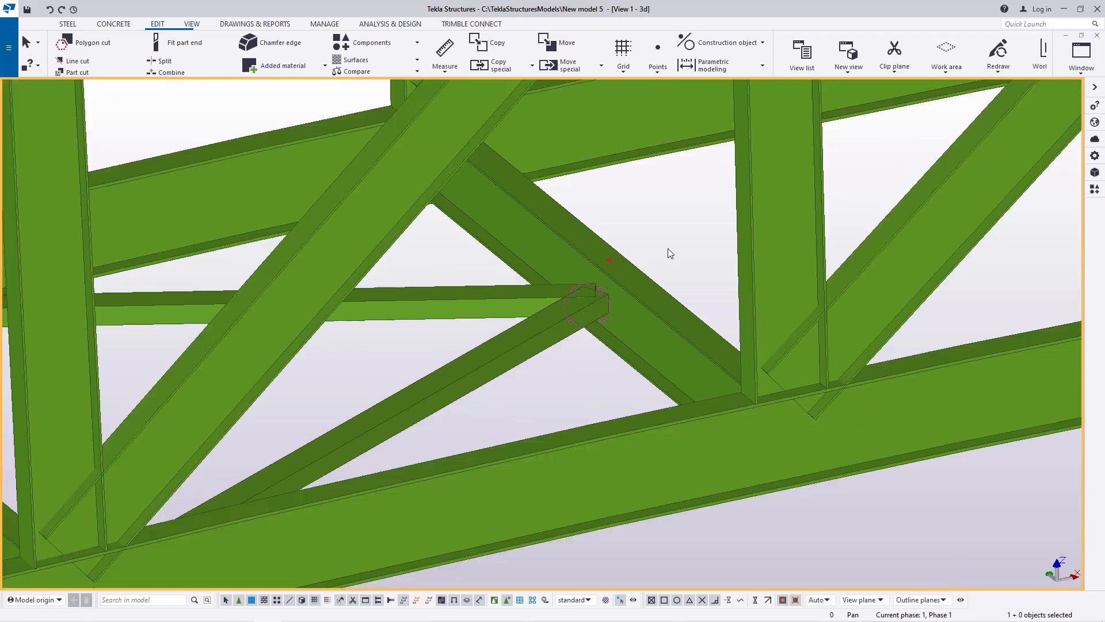
scroll(767, 257, down, 5)
scroll(144, 534, up, 10)
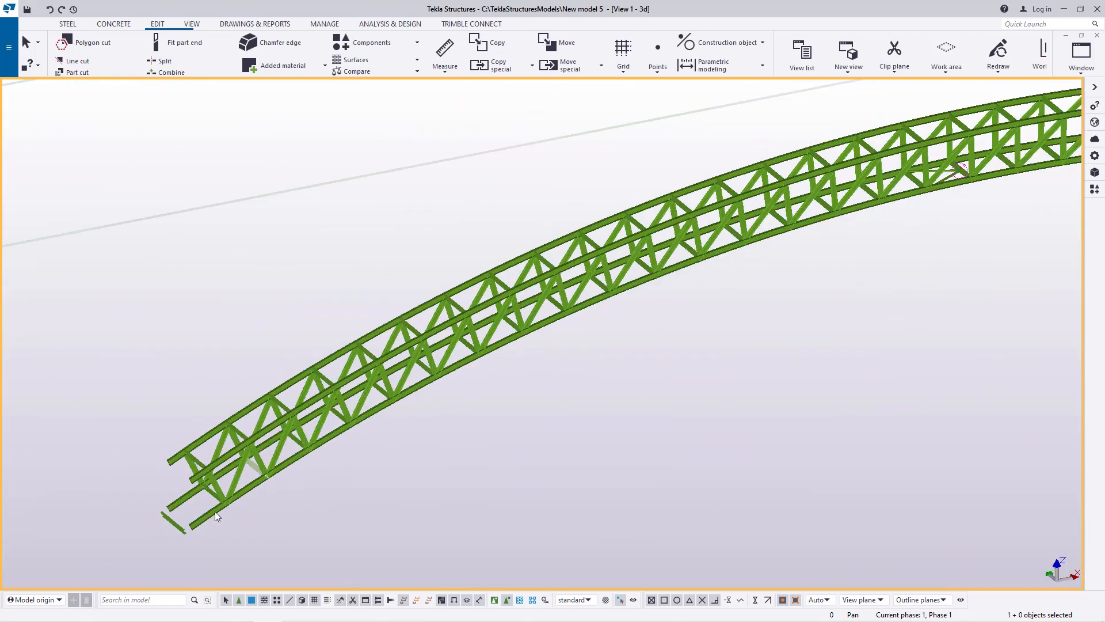
scroll(149, 509, up, 6)
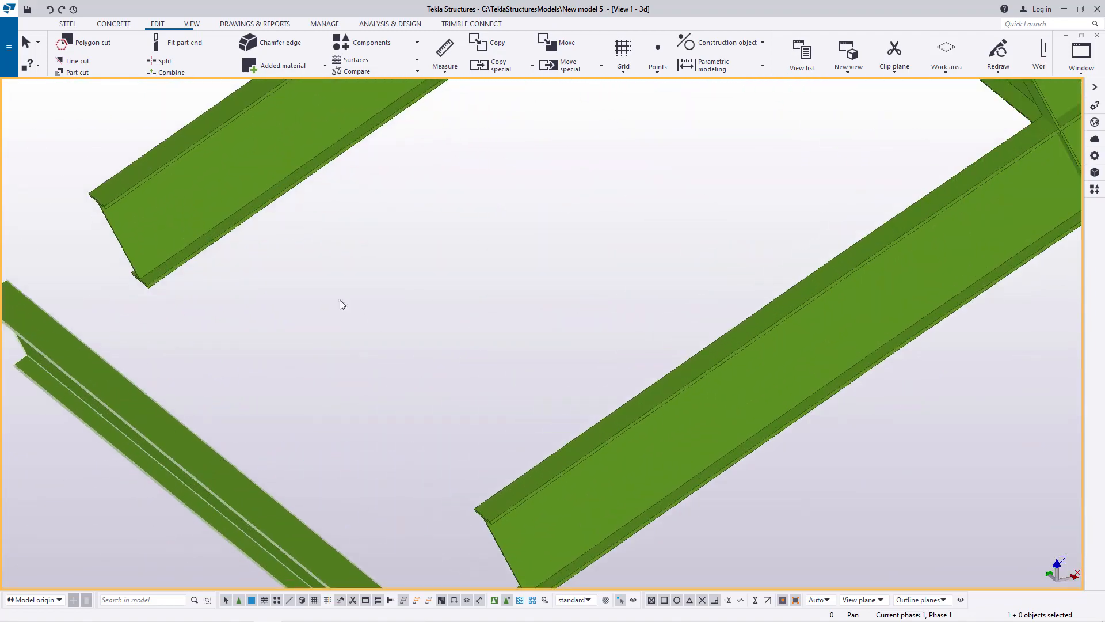
click(190, 29)
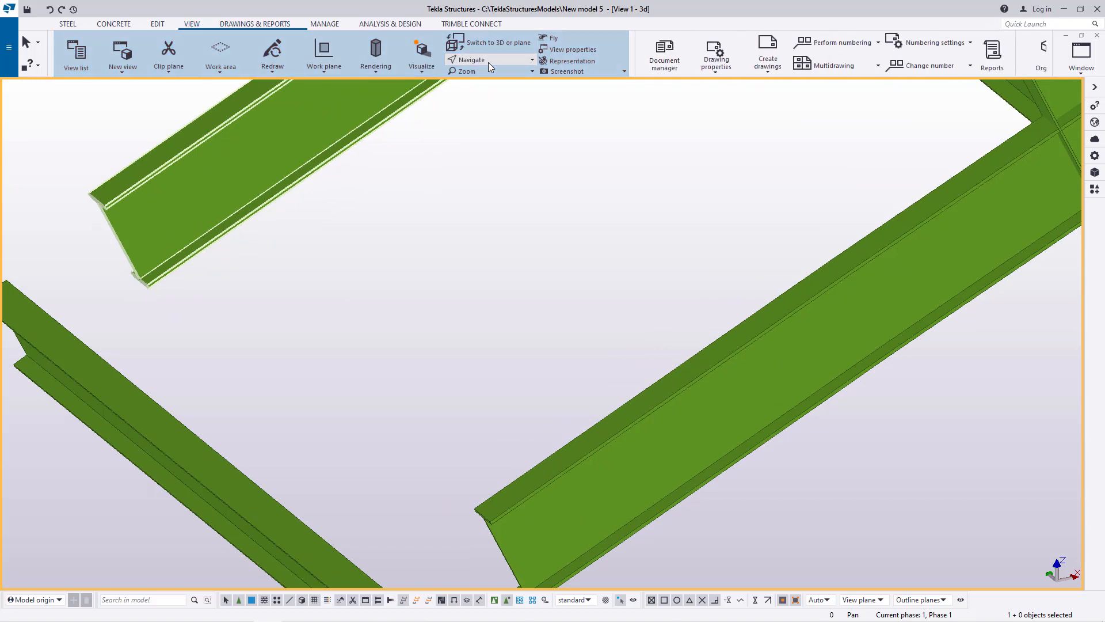
click(488, 62)
click(486, 102)
click(178, 441)
ctrl+middle_drag(192, 444, 190, 431)
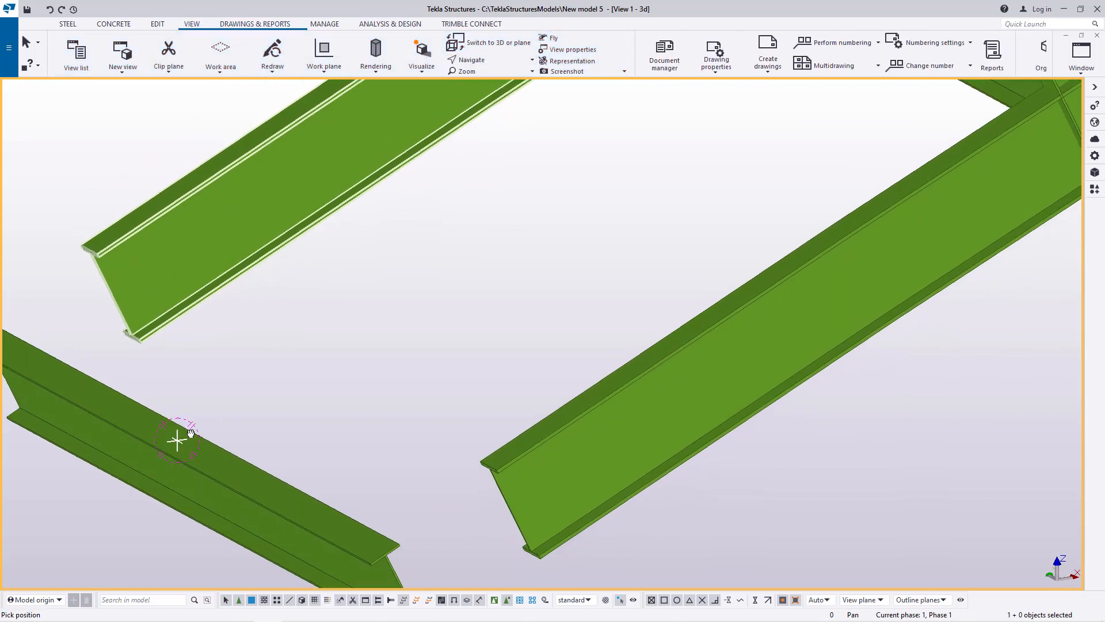
scroll(192, 442, down, 2)
scroll(182, 440, up, 4)
right_click(353, 317)
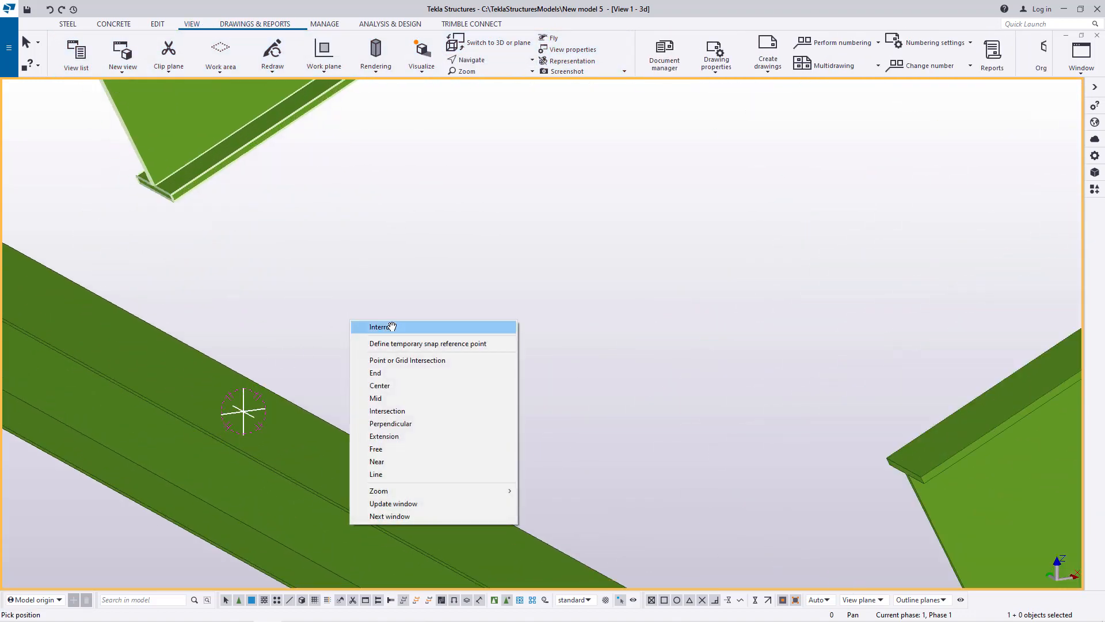
click(388, 323)
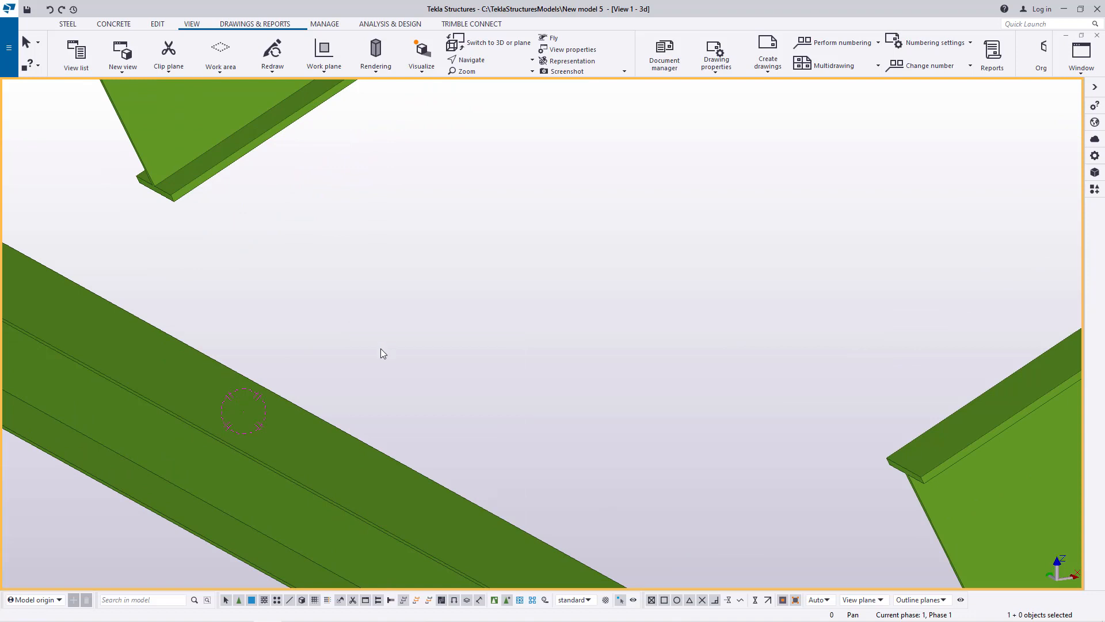
Add one divided line point between the midpoints of the top flange's long edges on the near-end cross beam.
scroll(288, 457, down, 4)
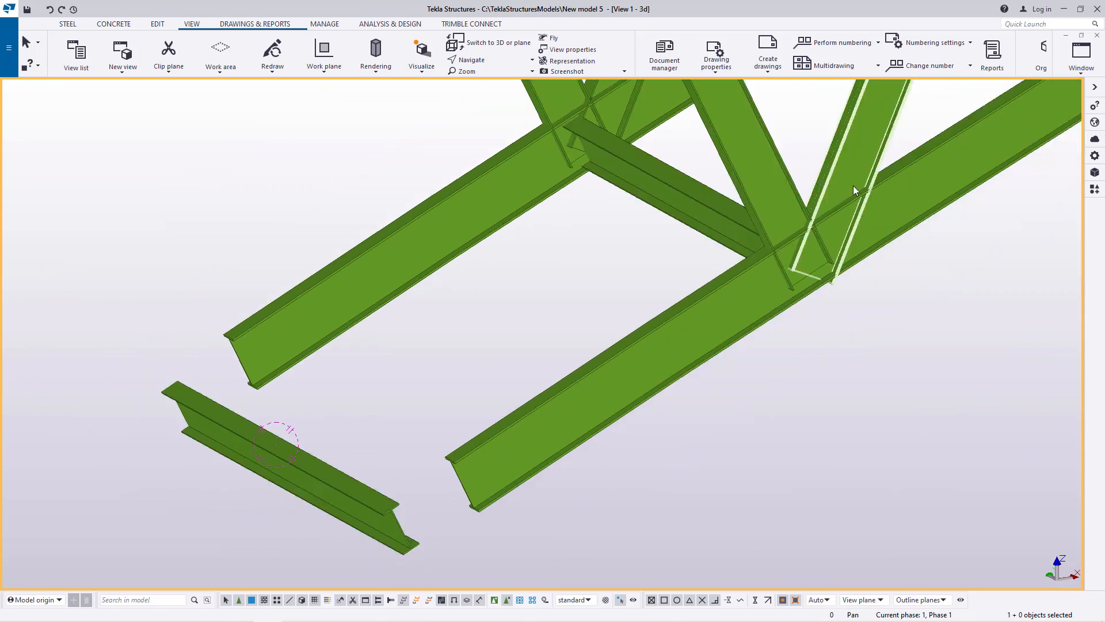
scroll(192, 444, up, 5)
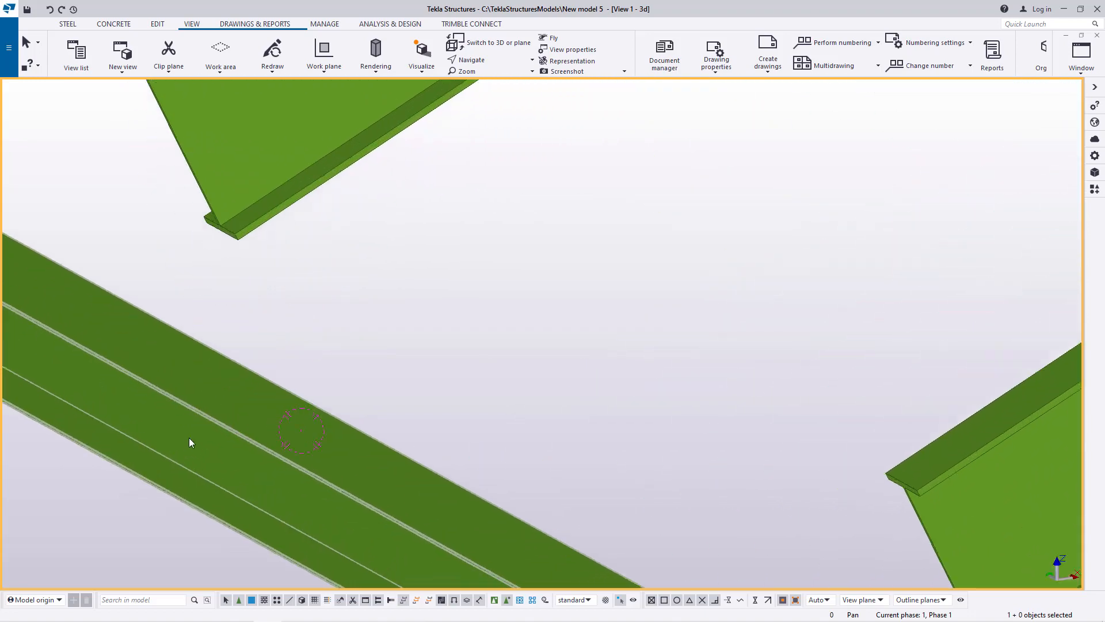
click(157, 24)
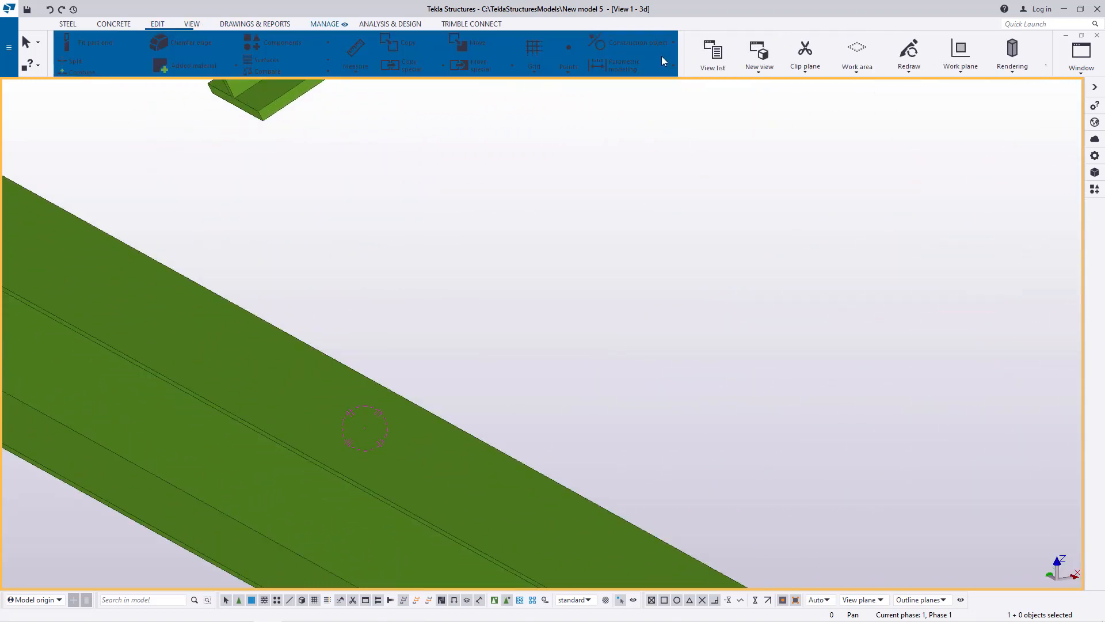
click(658, 72)
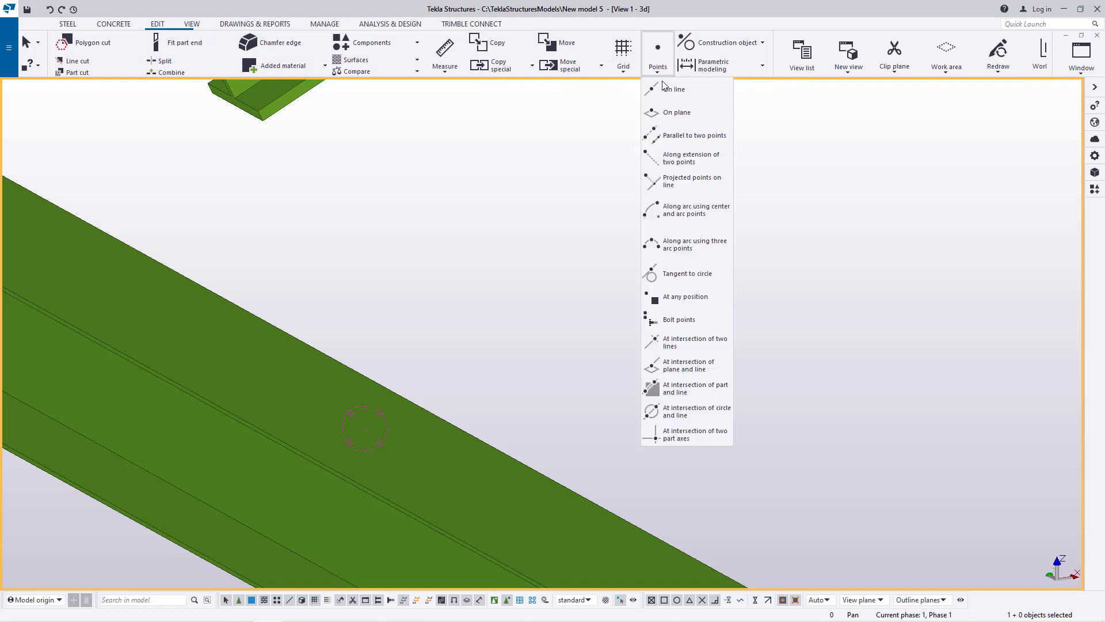
click(670, 92)
scroll(308, 437, up, 2)
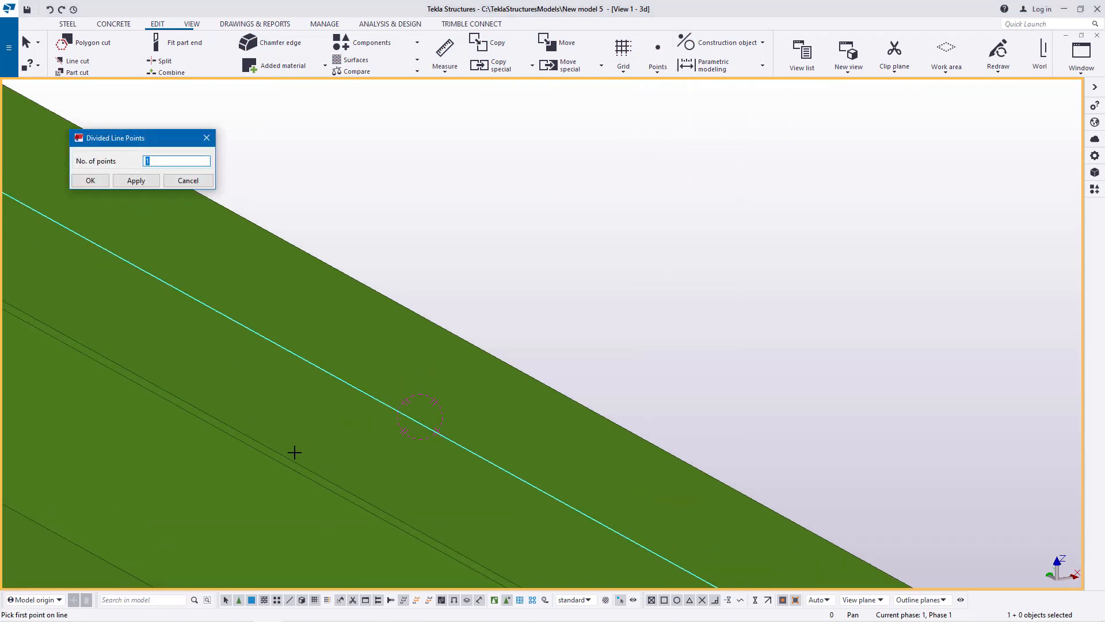
click(380, 509)
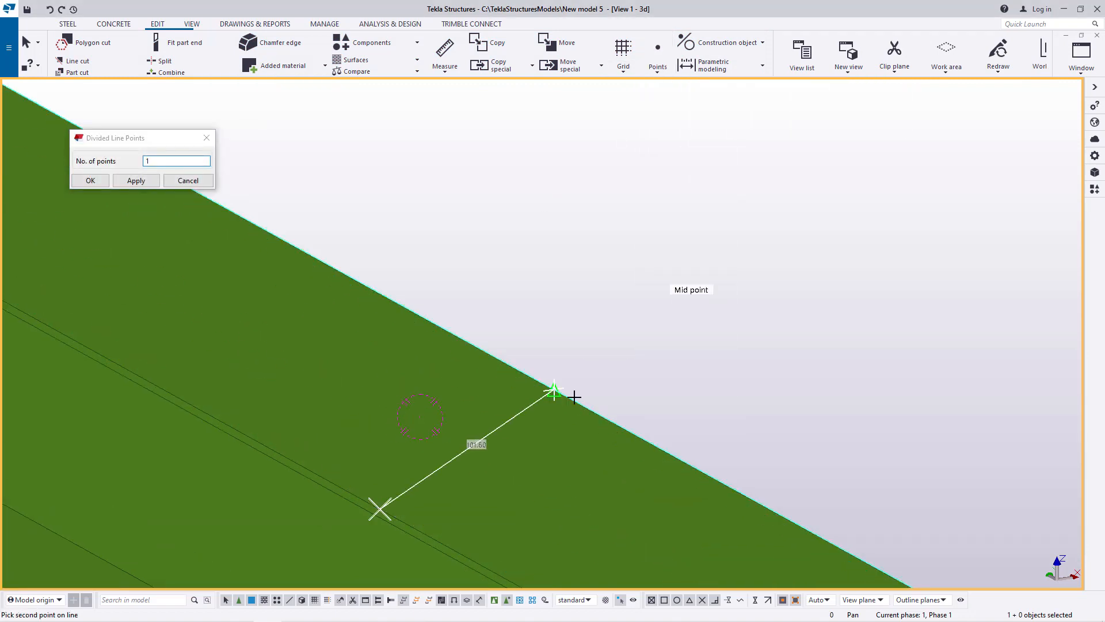
right_click(556, 252)
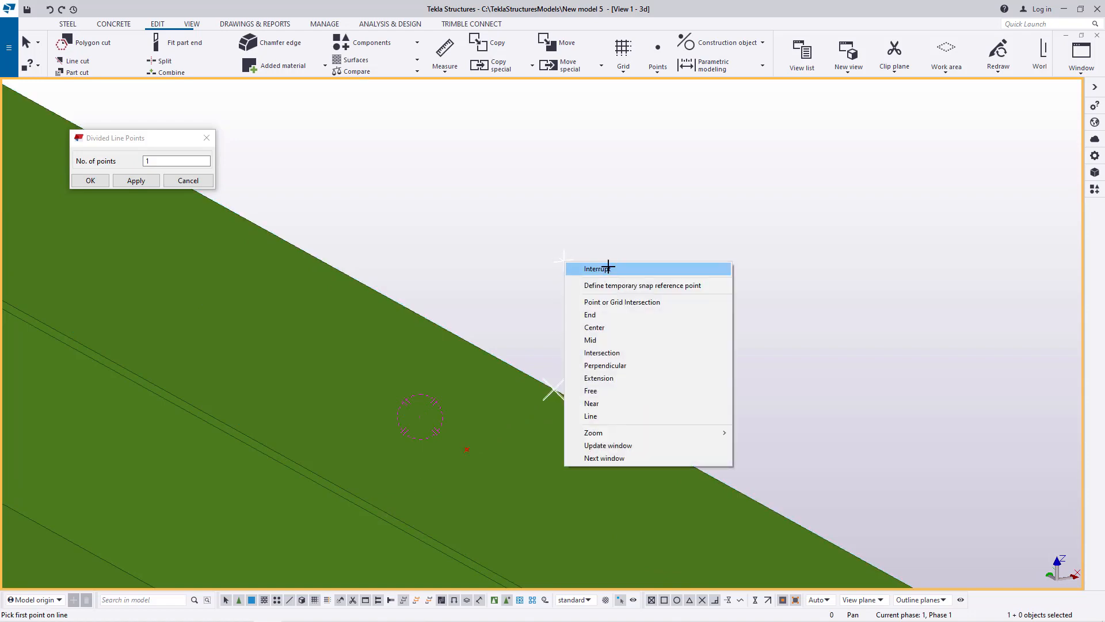
click(598, 269)
click(90, 180)
Inspect the last cross beam between the lower chords at the truss's far end, below the purple columns, from a rotated angle.
scroll(306, 394, down, 5)
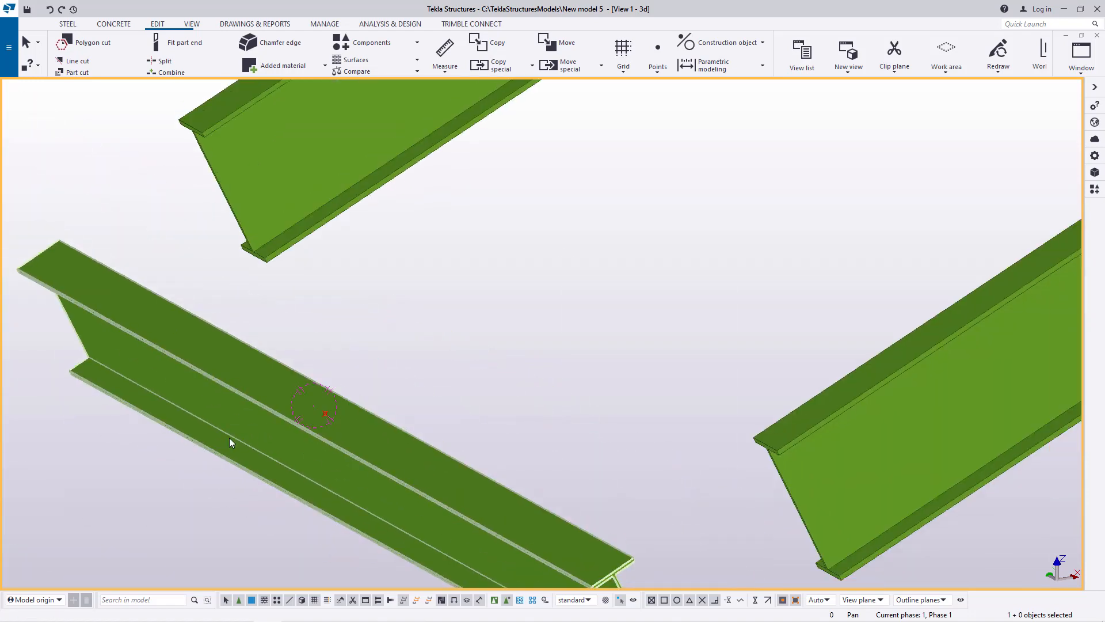
scroll(220, 444, down, 10)
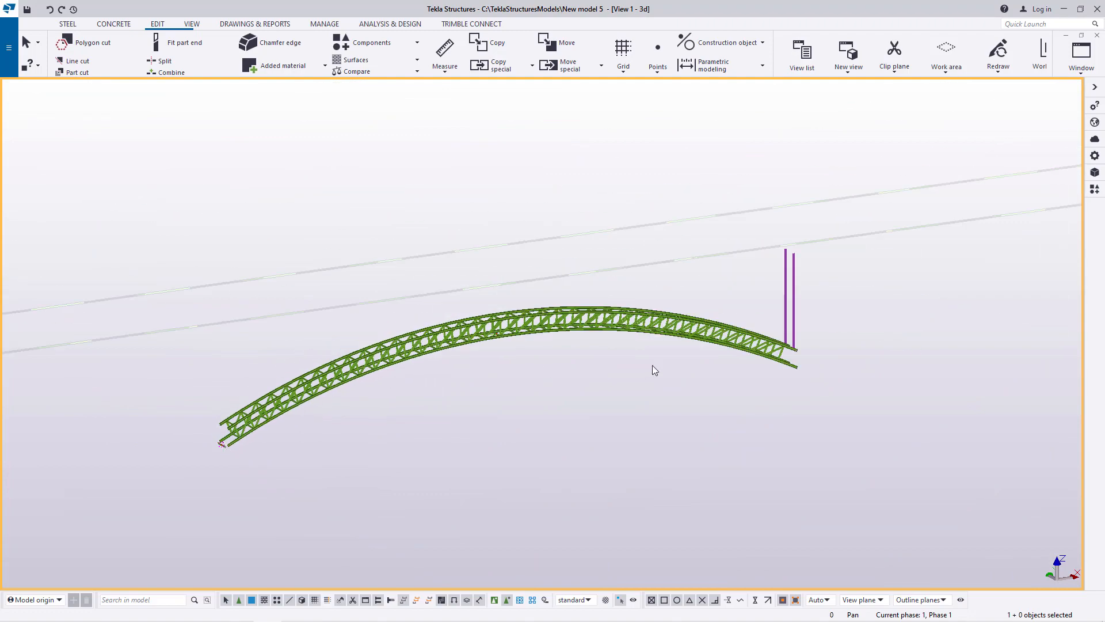
scroll(652, 365, up, 3)
scroll(897, 322, up, 5)
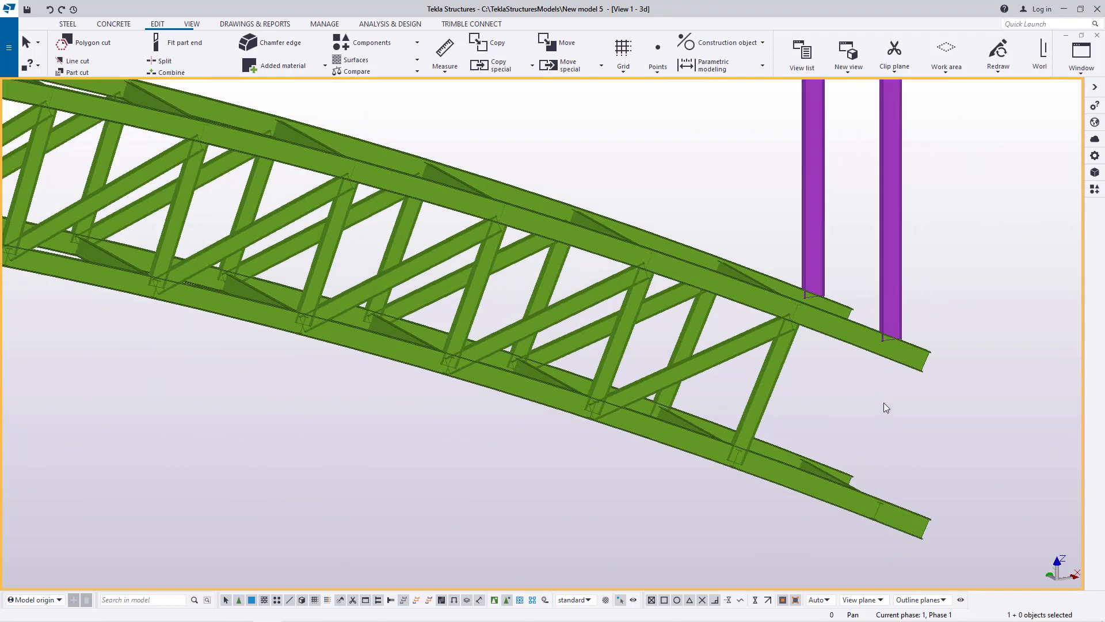
click(192, 24)
click(494, 61)
click(497, 80)
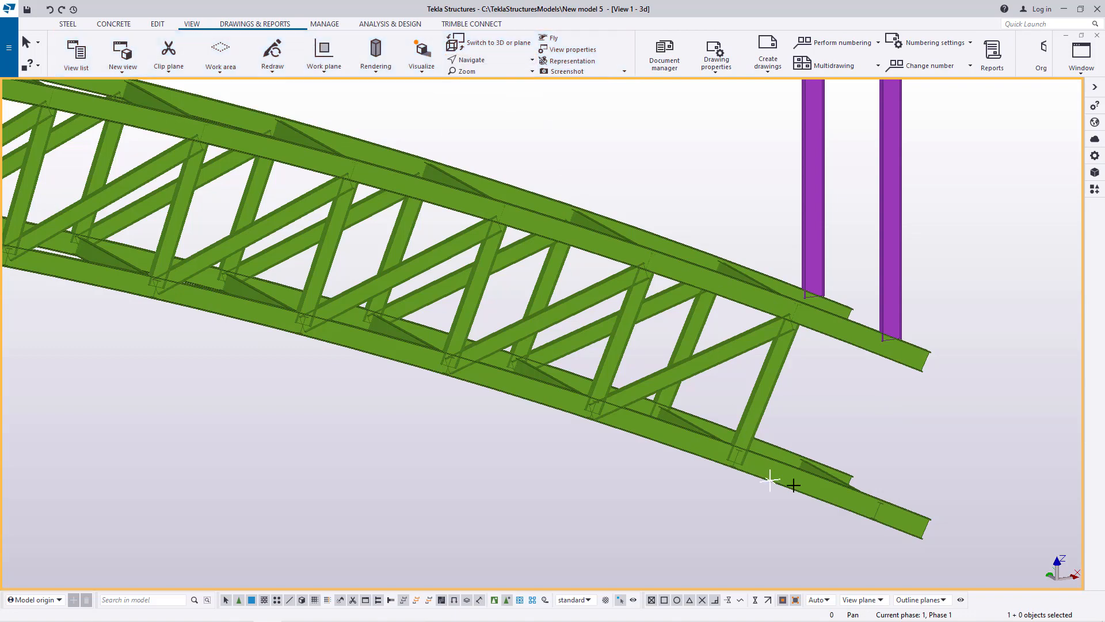
drag(822, 478, 818, 498)
scroll(860, 482, up, 10)
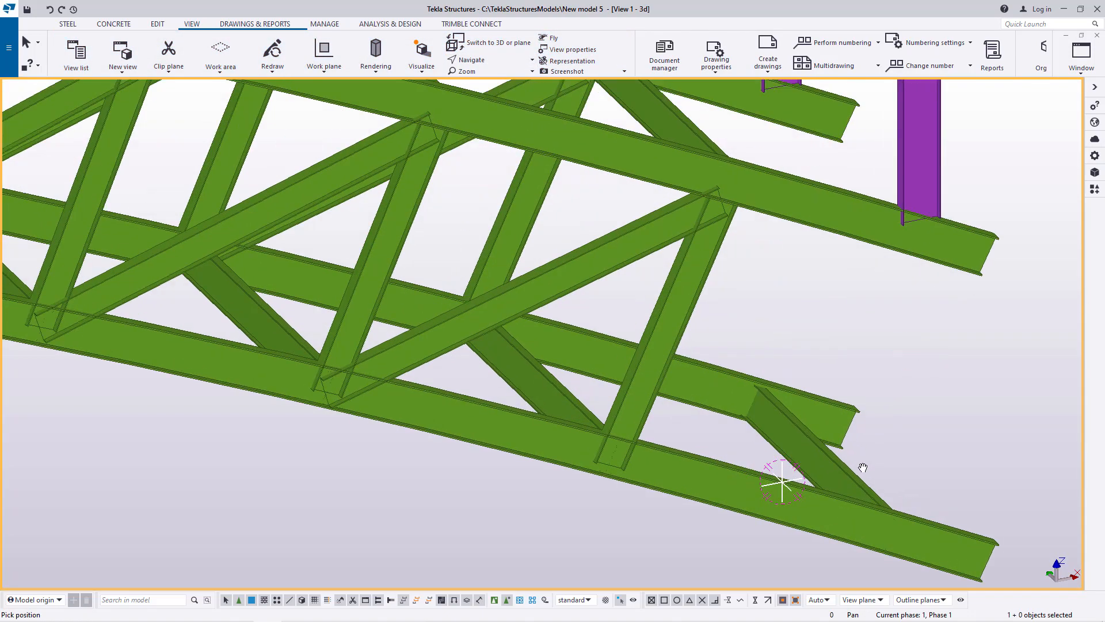
scroll(839, 441, up, 4)
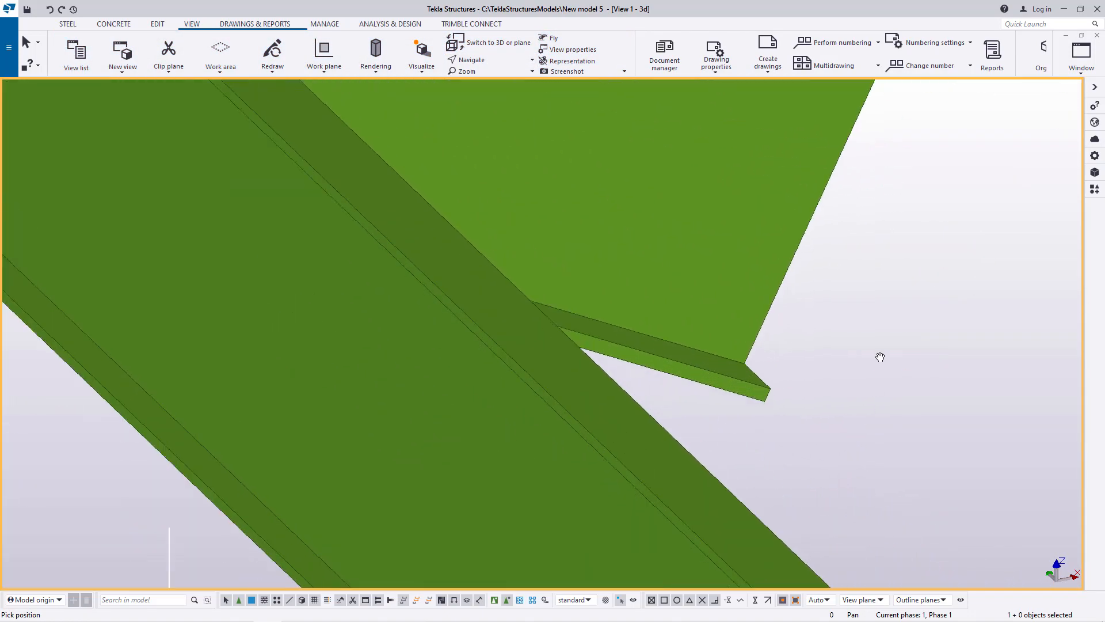
right_click(879, 320)
click(910, 324)
scroll(690, 380, down, 2)
scroll(659, 444, up, 3)
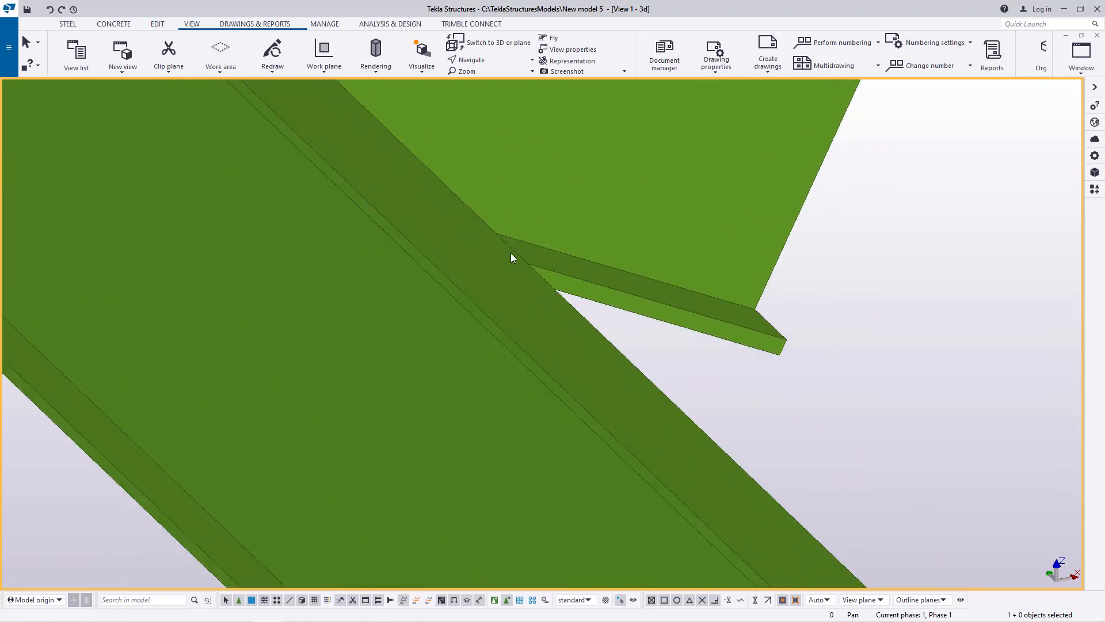
Add one divided line point between the midpoints of the top flange's long edges on the far-end cross beam.
click(158, 24)
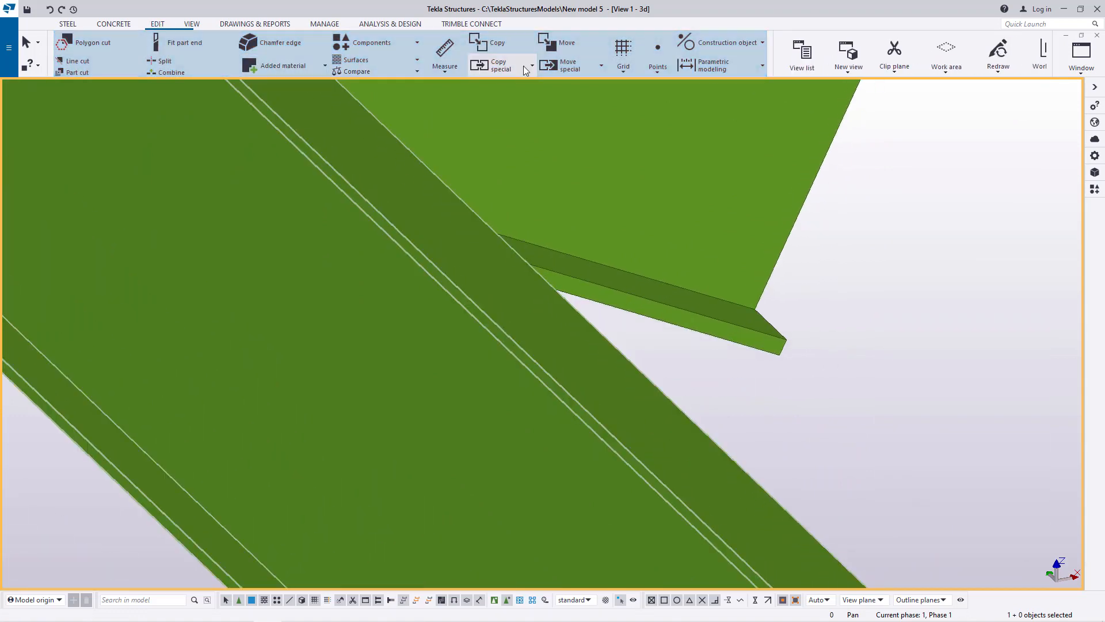
click(657, 72)
click(671, 90)
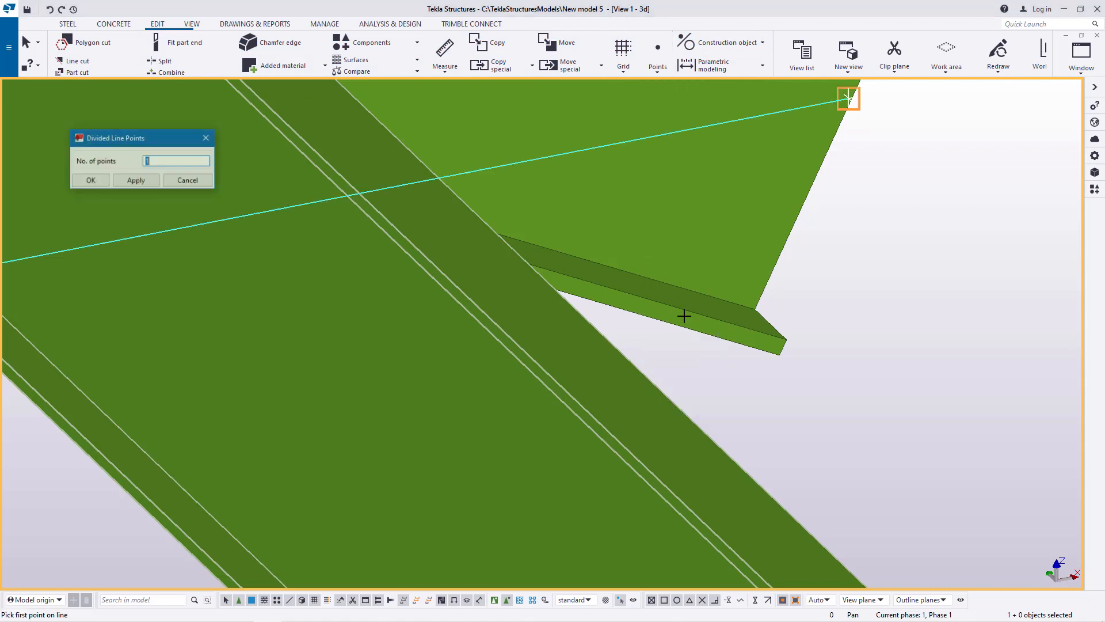
scroll(654, 479, up, 2)
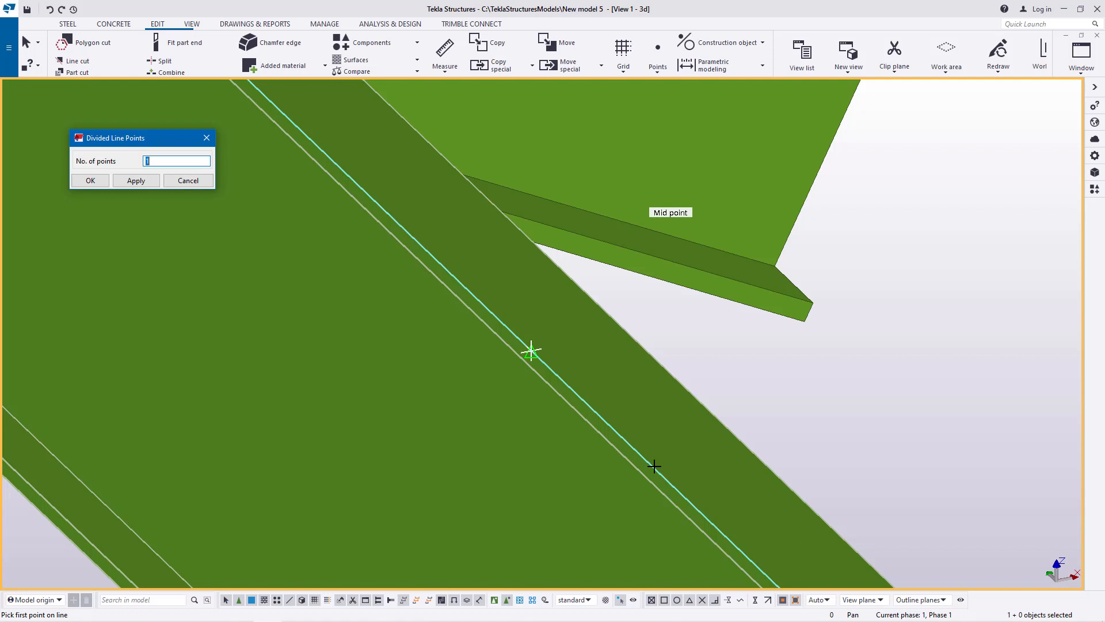
click(530, 351)
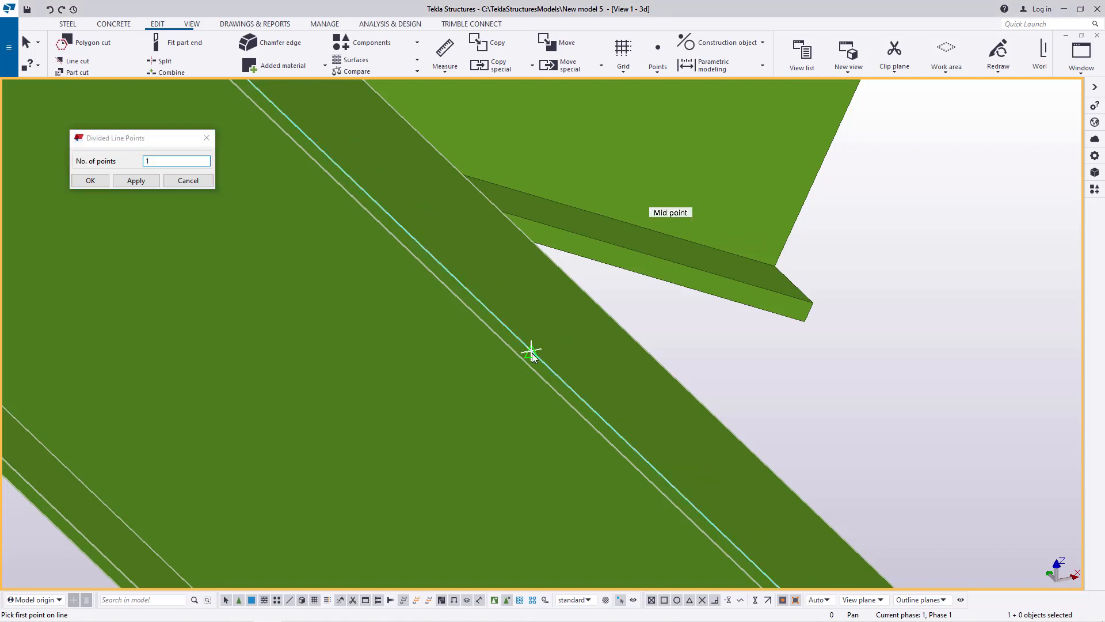
click(695, 397)
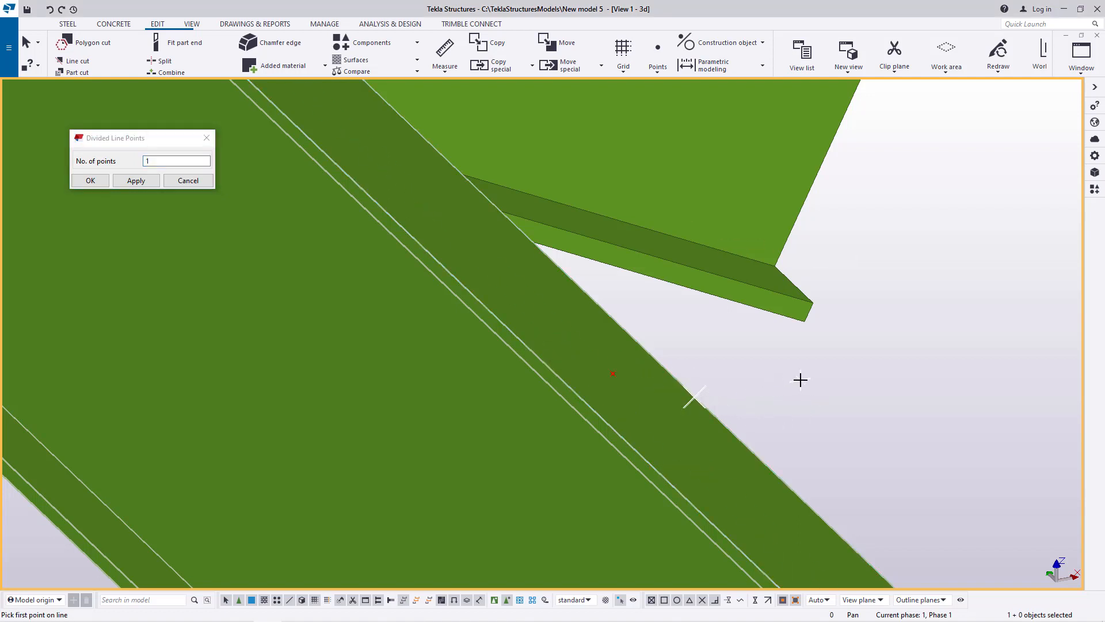
right_click(800, 380)
click(826, 391)
click(135, 183)
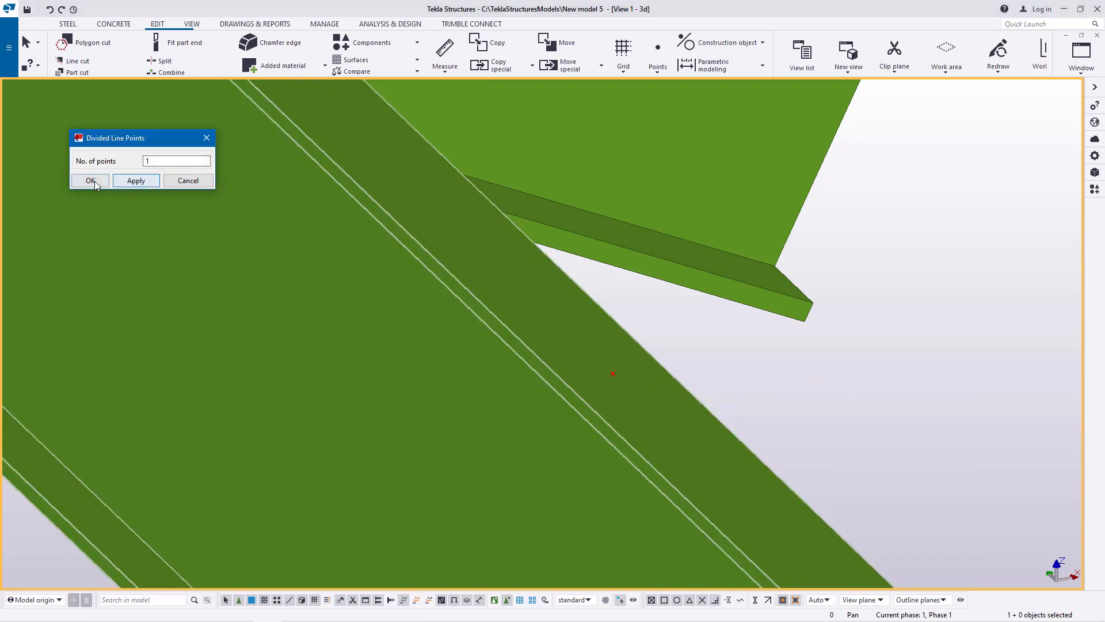
click(92, 182)
scroll(723, 357, down, 10)
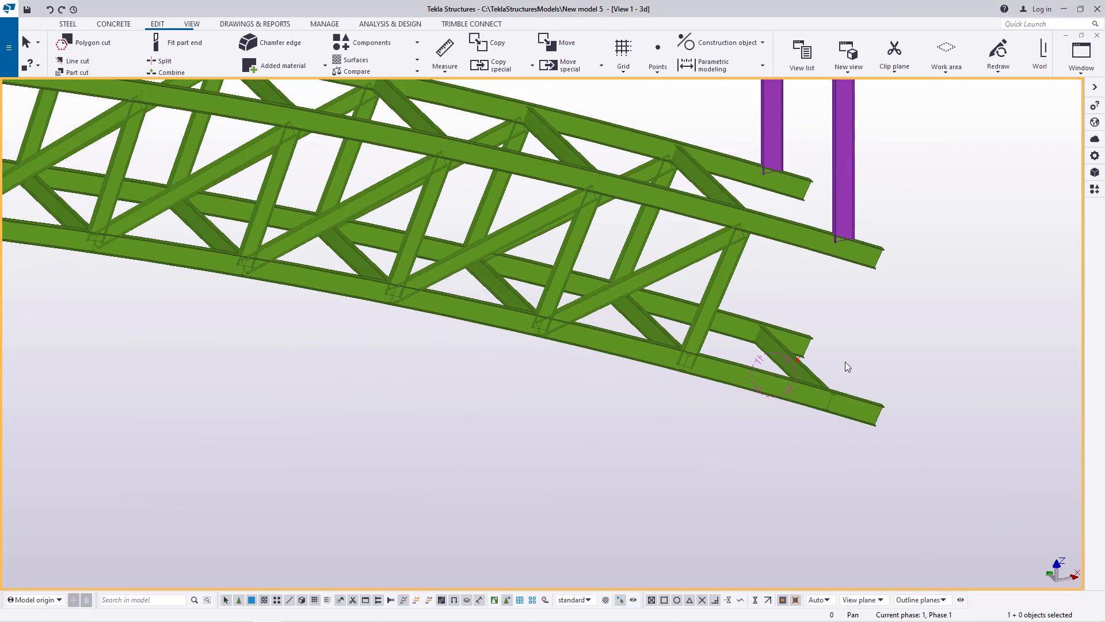
scroll(890, 367, down, 5)
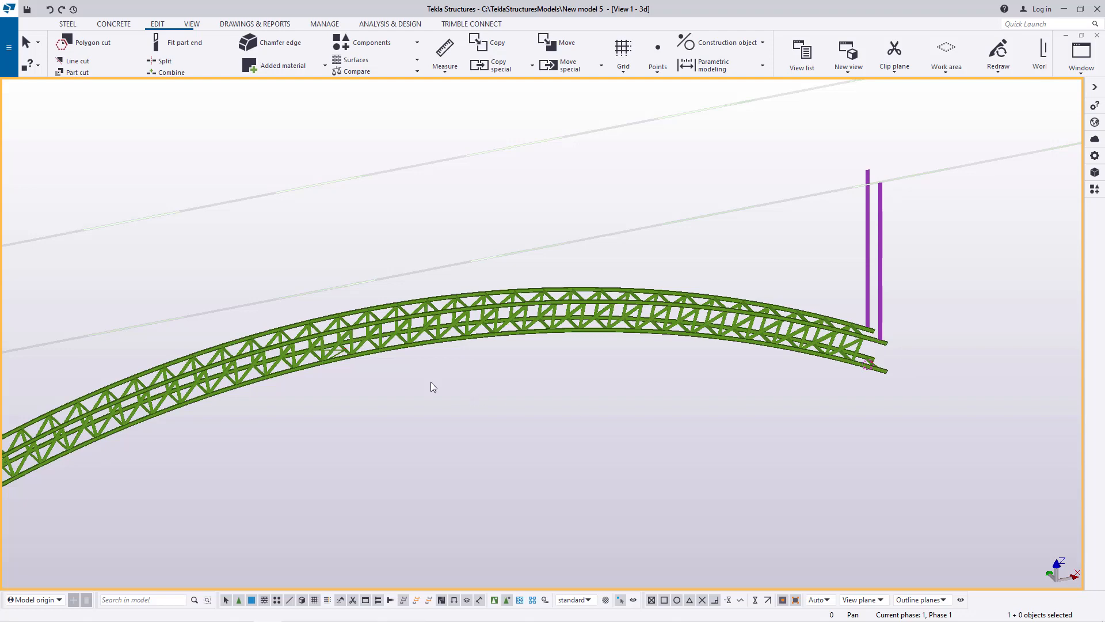
scroll(333, 349, up, 6)
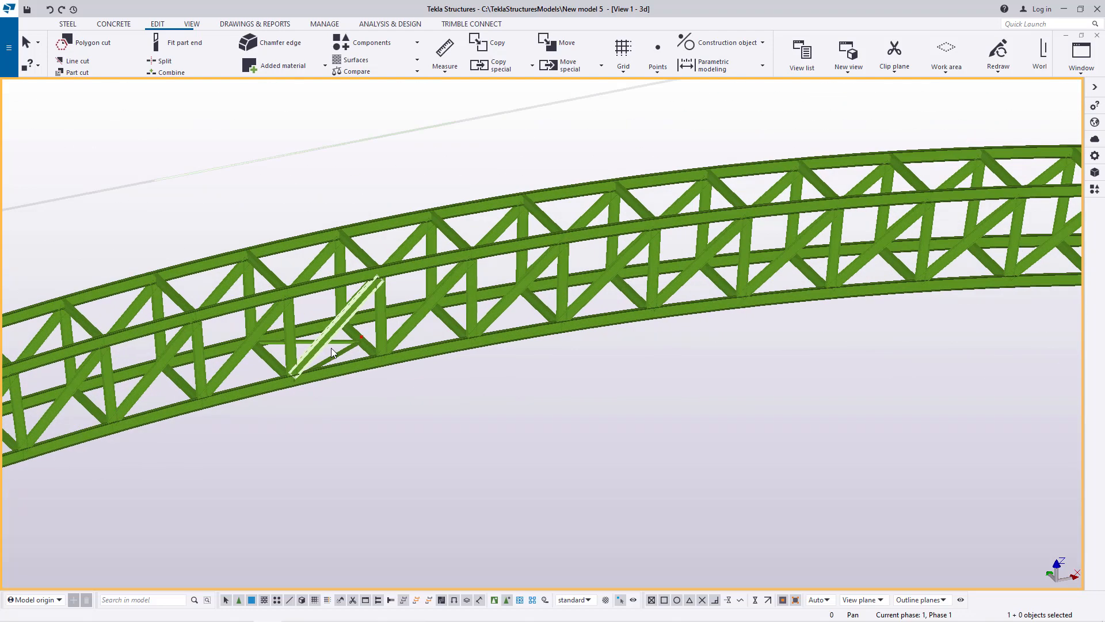
scroll(330, 348, up, 5)
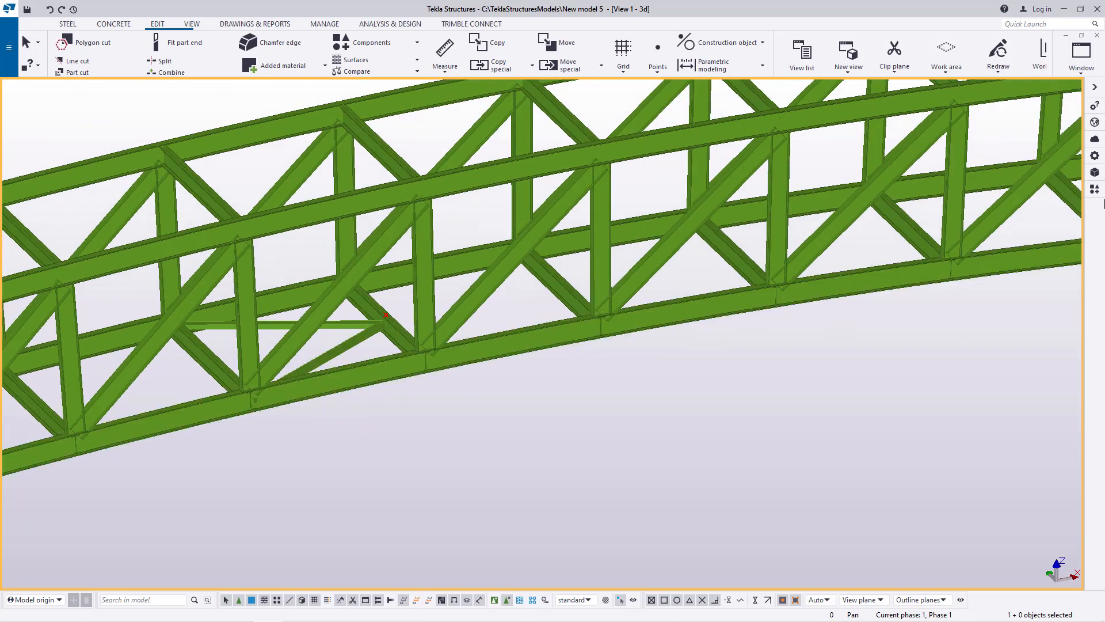
click(1094, 192)
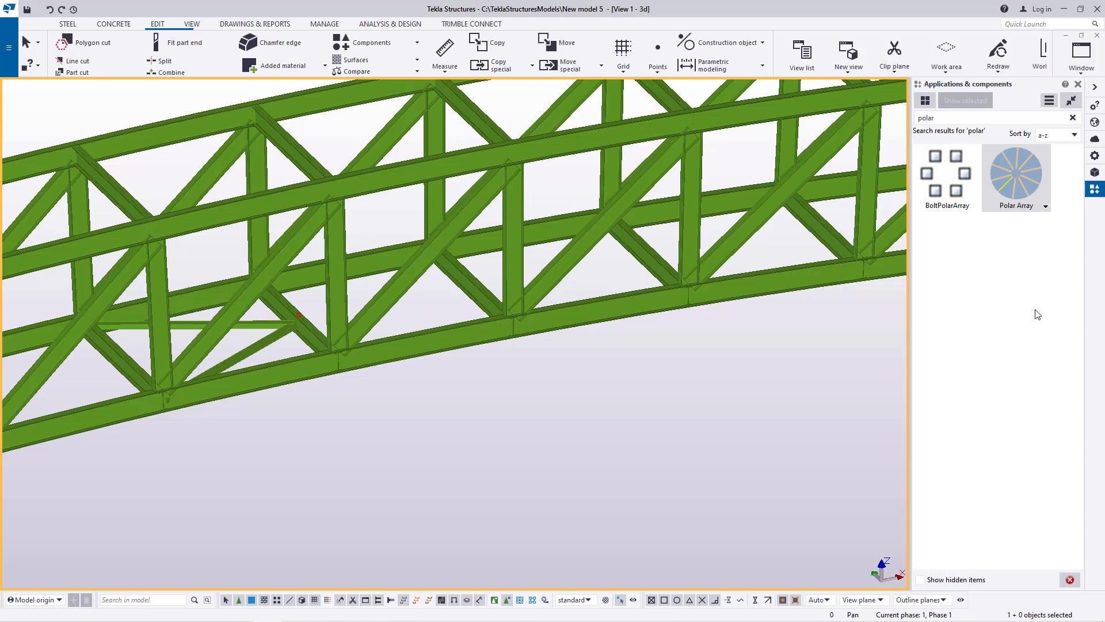
double_click(1019, 178)
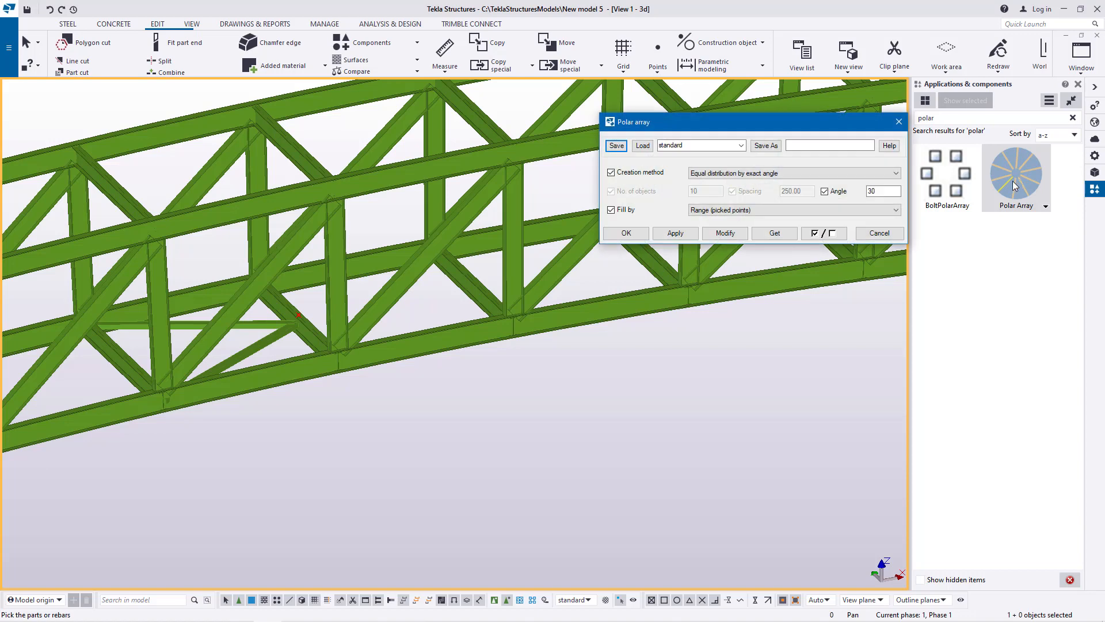
click(899, 121)
right_click(772, 367)
click(797, 375)
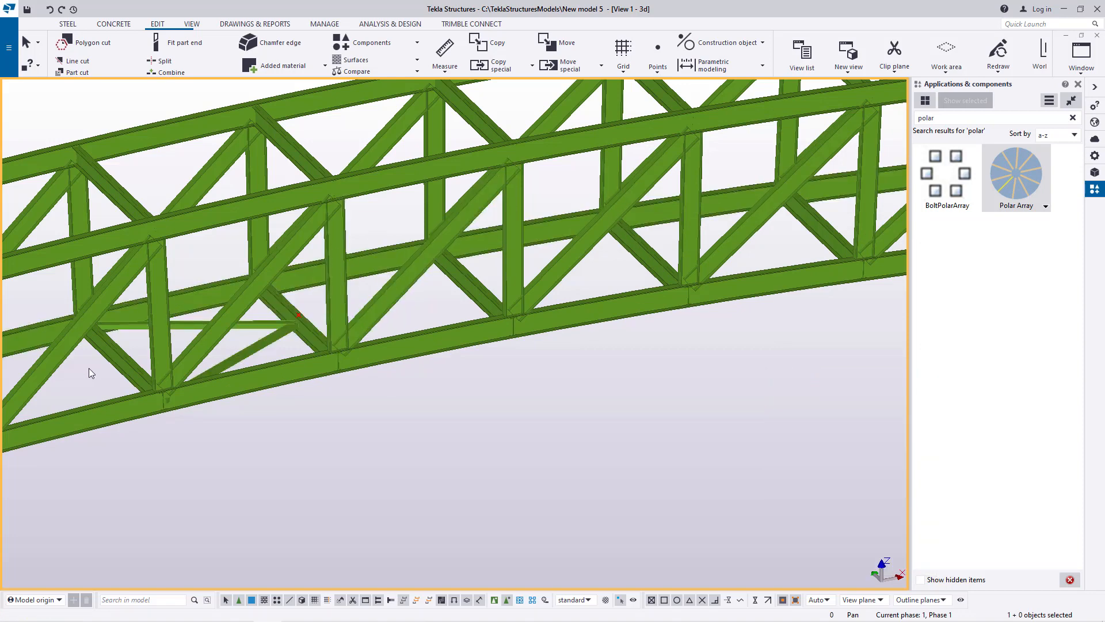
double_click(110, 354)
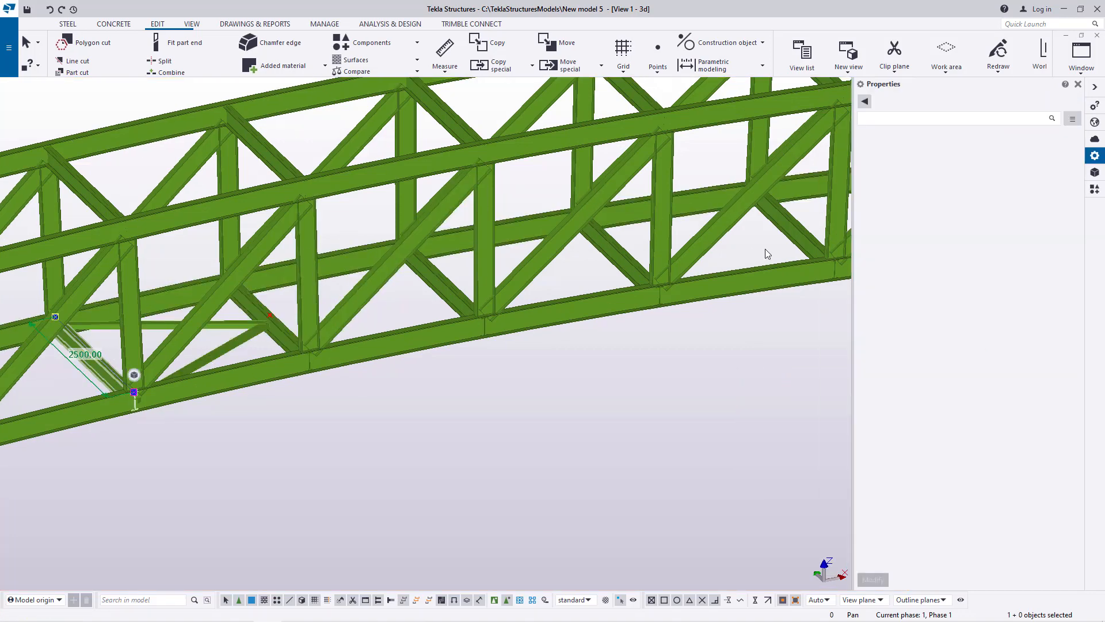
click(1079, 85)
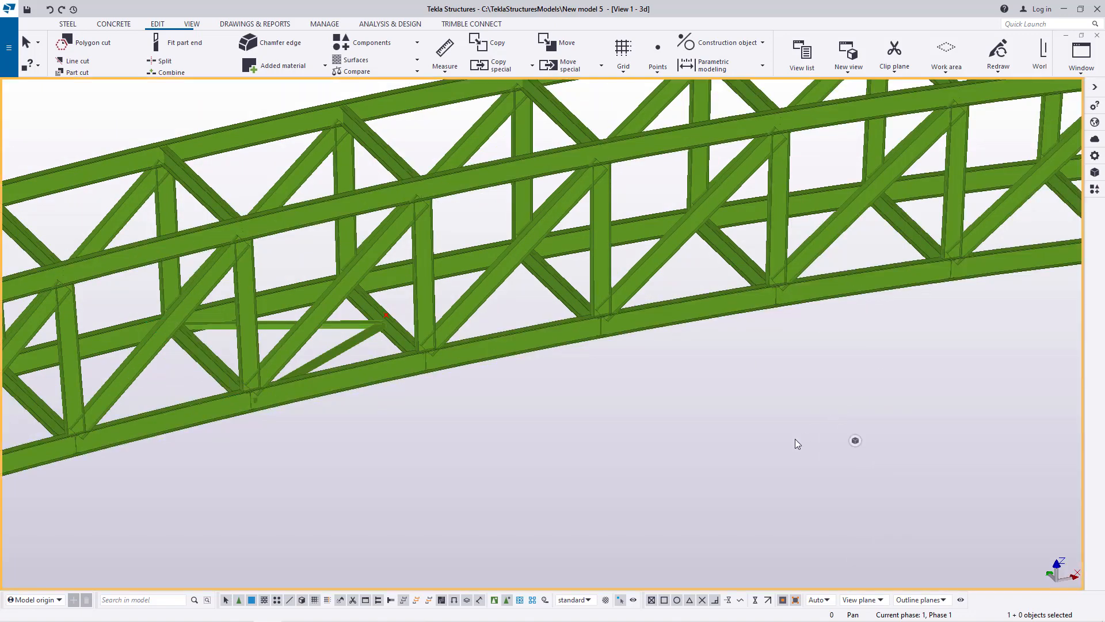
Enable component selection and accept the cross beams' existing polar array settings: equal distribution by number of objects, 252 objects, full circle.
click(495, 600)
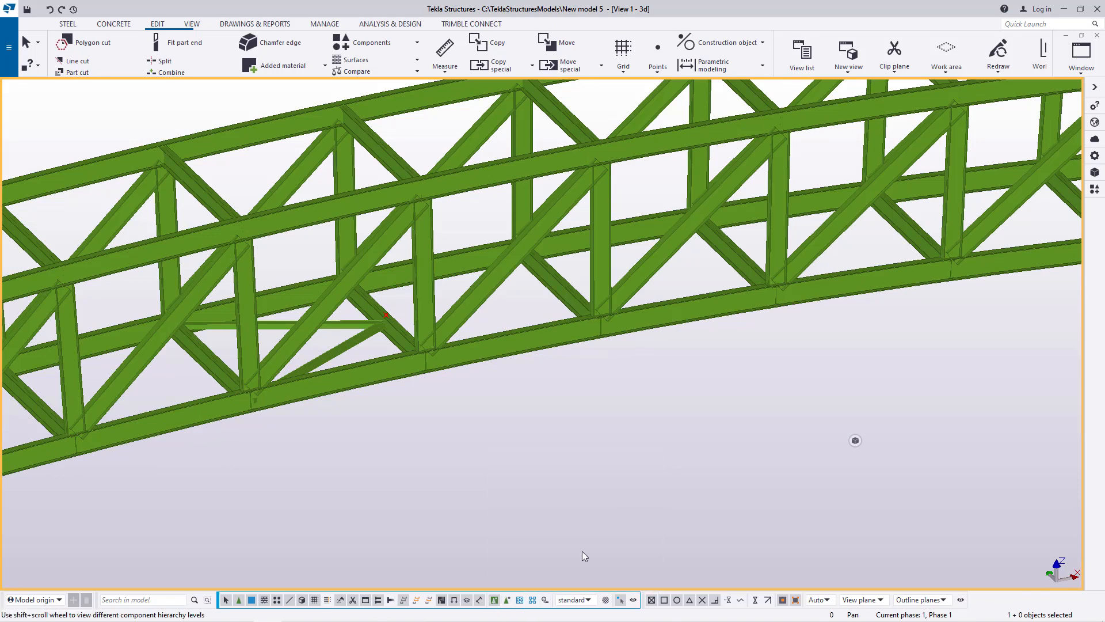
double_click(209, 358)
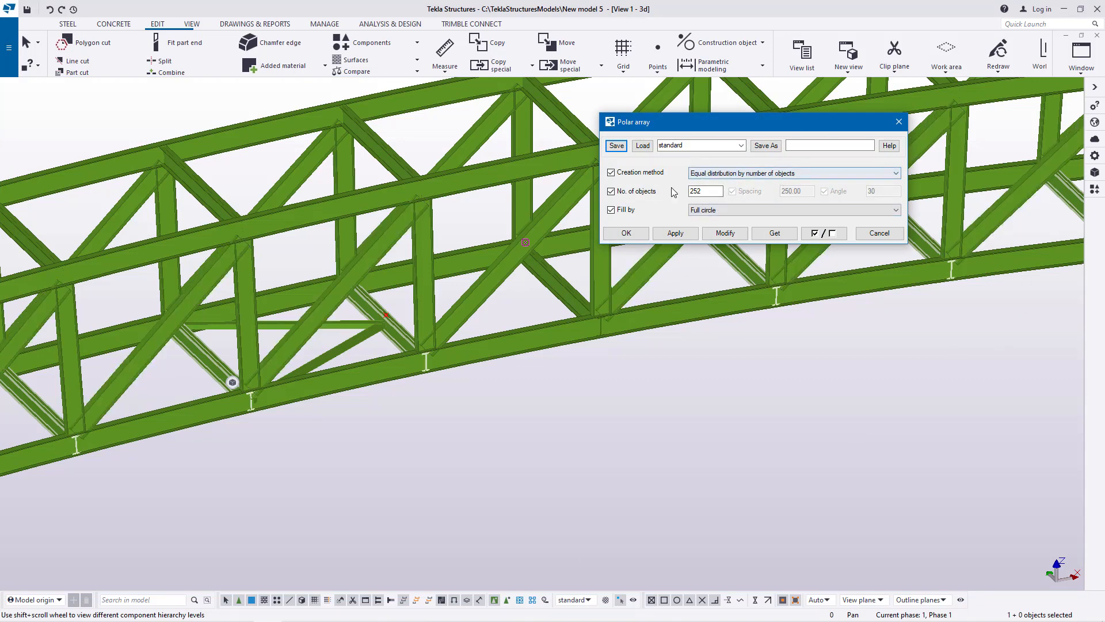
click(627, 233)
Start a Polar Array with the same settings and select the two thin horizontal braces as the parts to copy.
scroll(745, 373, down, 10)
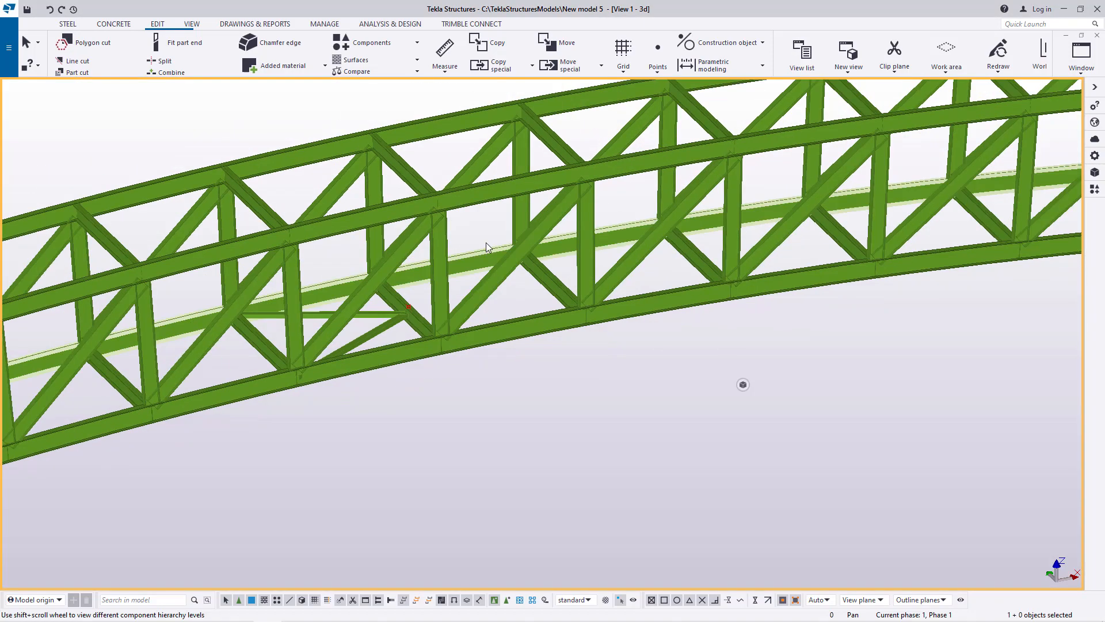
scroll(504, 259, up, 10)
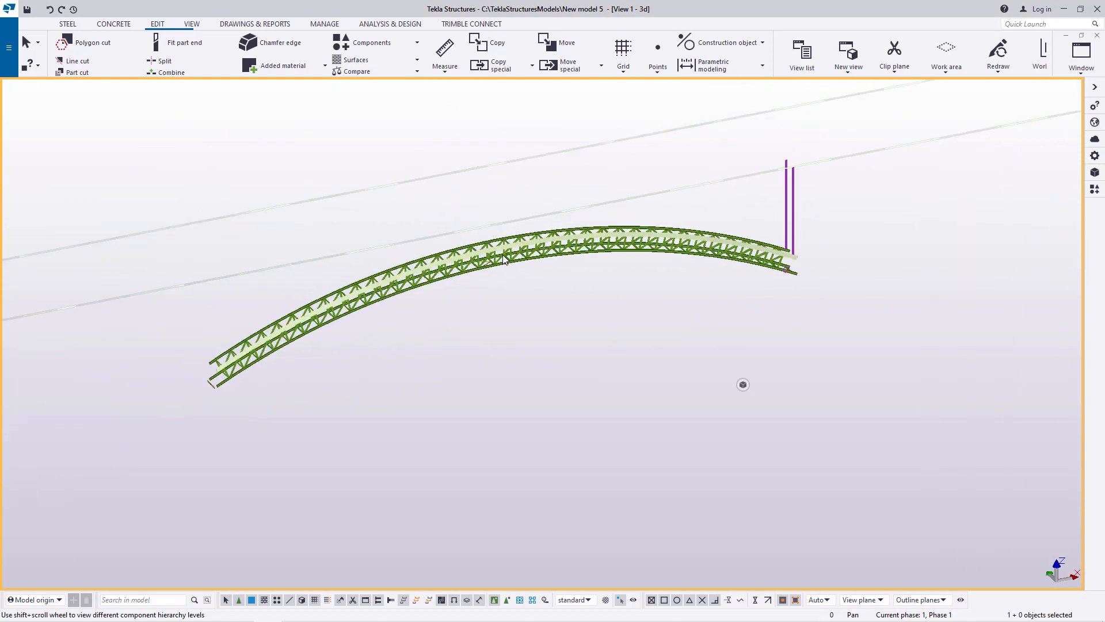
scroll(466, 278, up, 5)
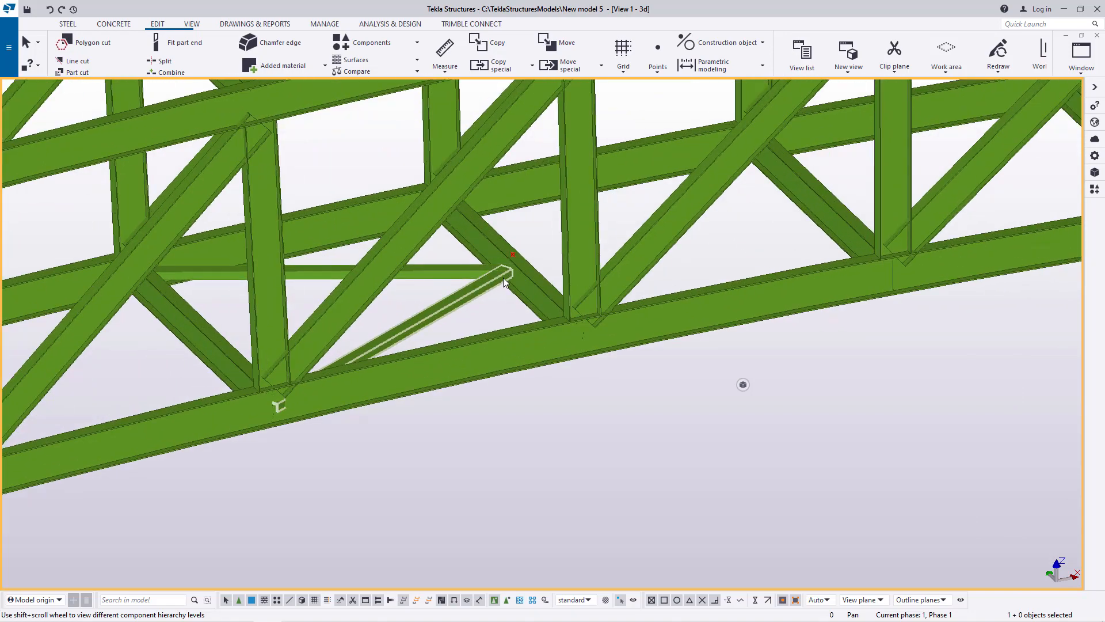
click(1095, 191)
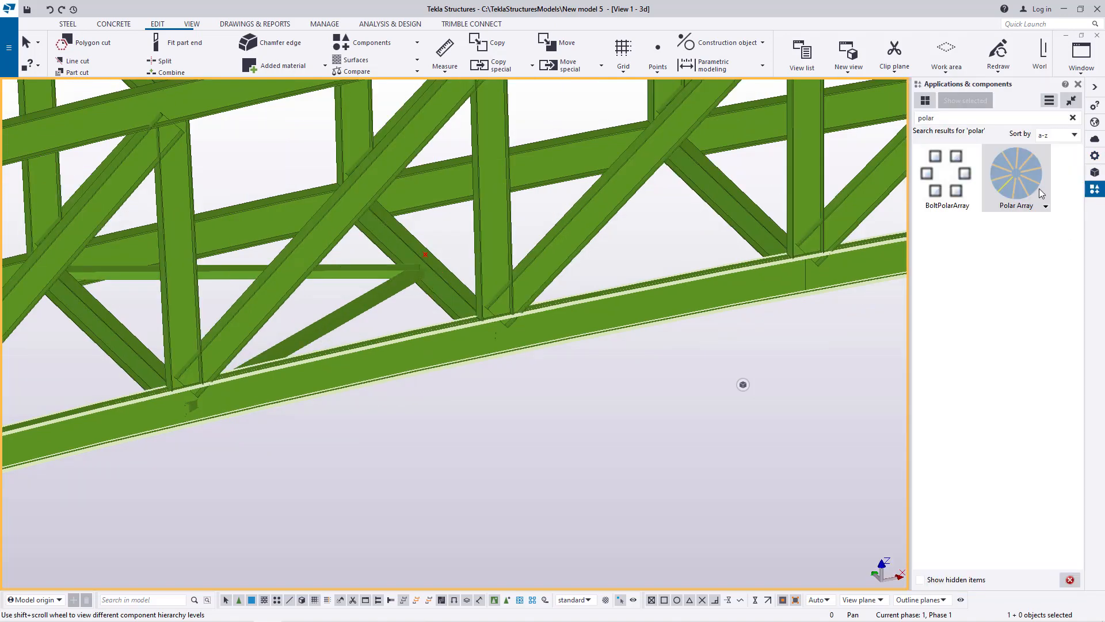
double_click(1034, 182)
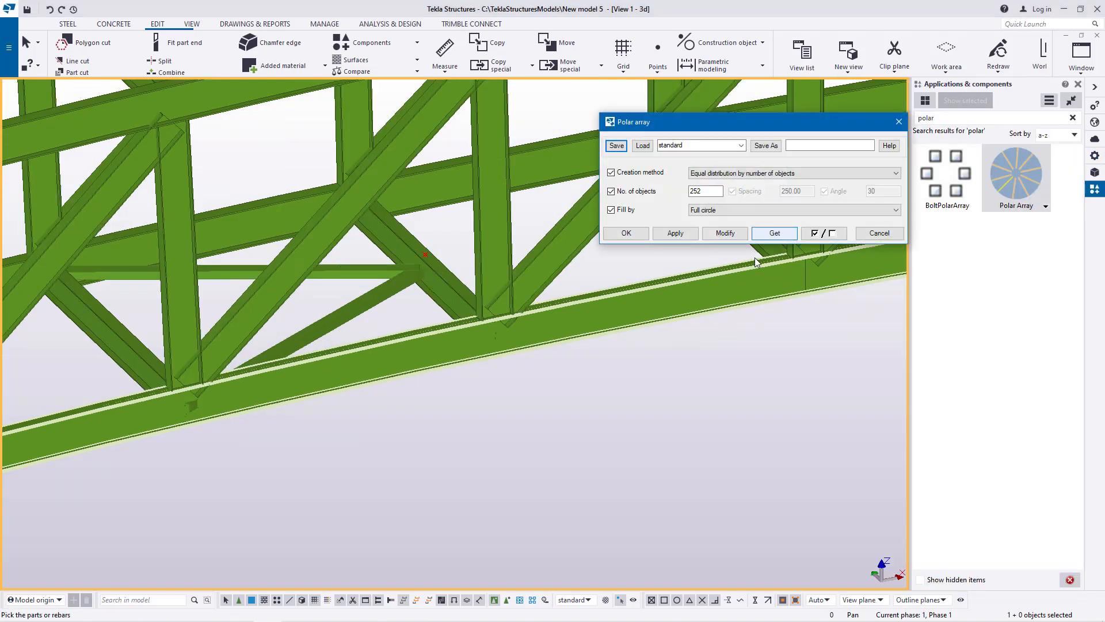
scroll(405, 311, down, 5)
scroll(373, 306, up, 4)
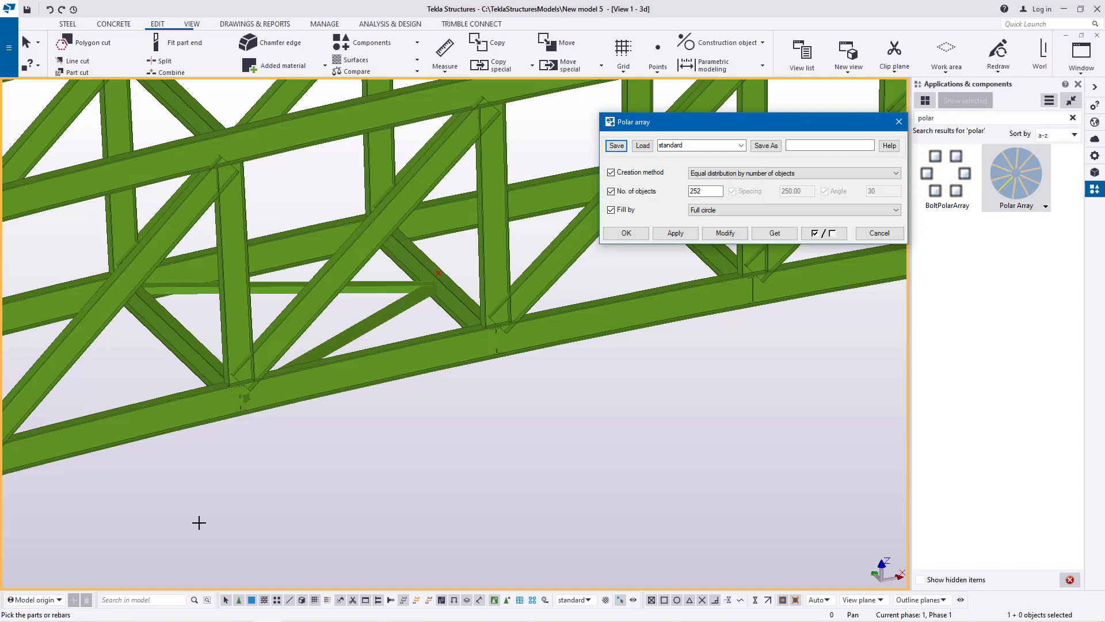
scroll(406, 357, down, 2)
scroll(401, 310, up, 3)
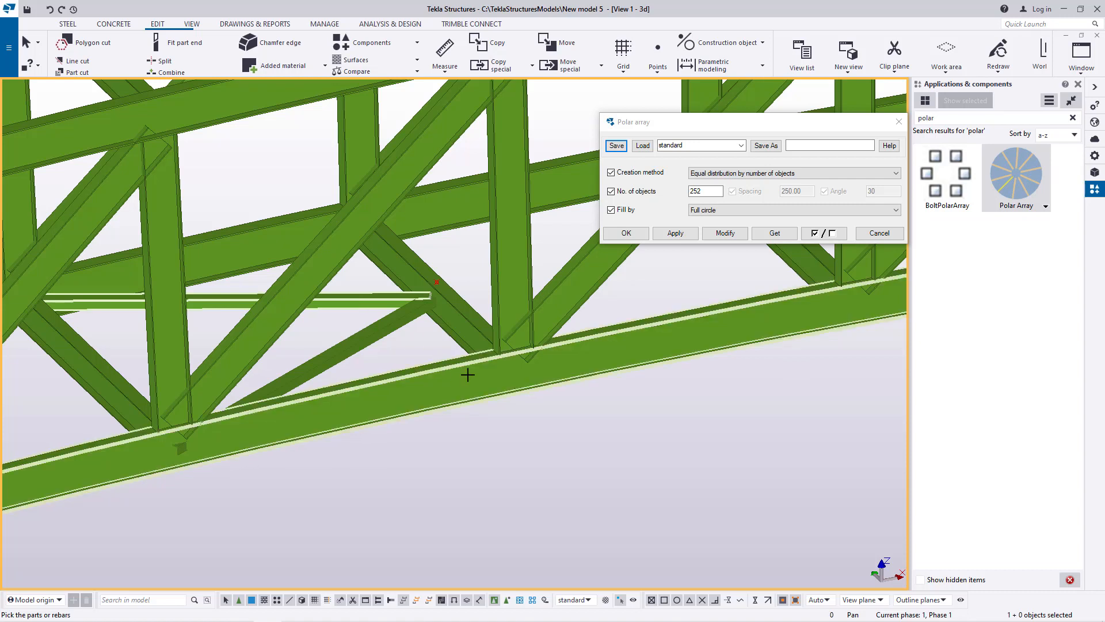
middle_click(383, 328)
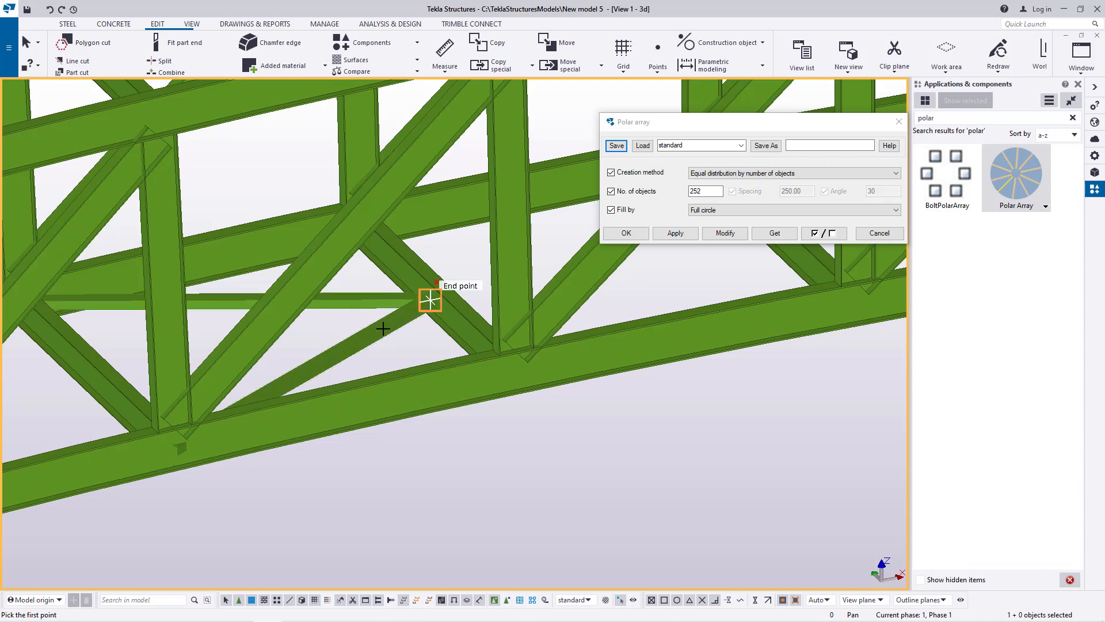
Pick the array's first two arc points: the reference points on the cross beam beside the selected braces and on the detached near-end cross beam.
scroll(415, 272, up, 8)
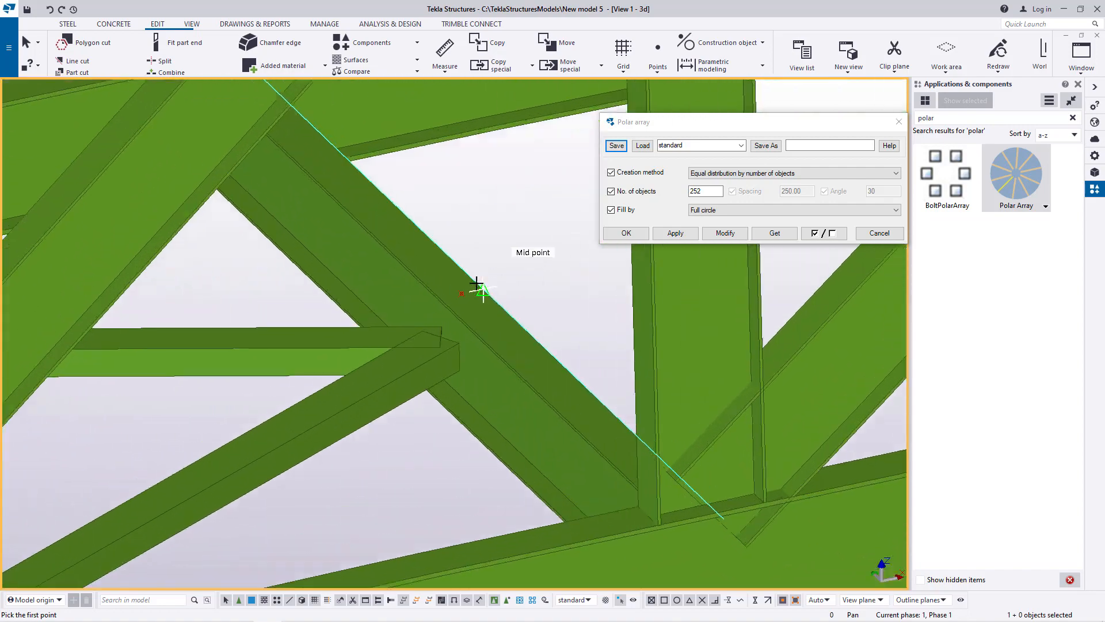
click(456, 297)
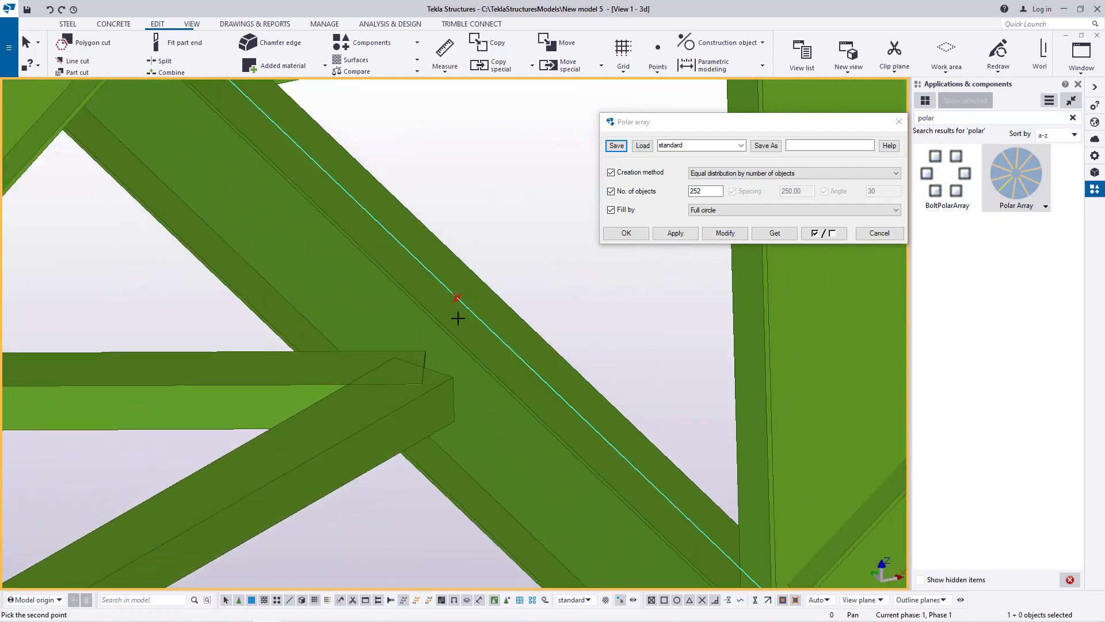
scroll(458, 302, down, 5)
scroll(510, 299, down, 10)
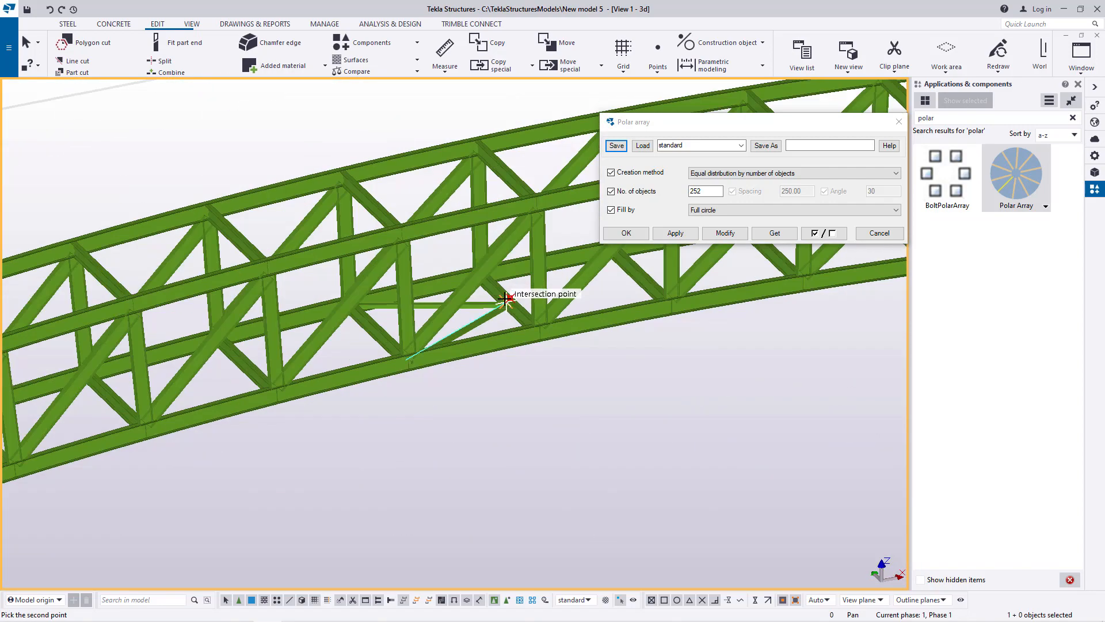
scroll(136, 424, up, 3)
scroll(136, 424, up, 8)
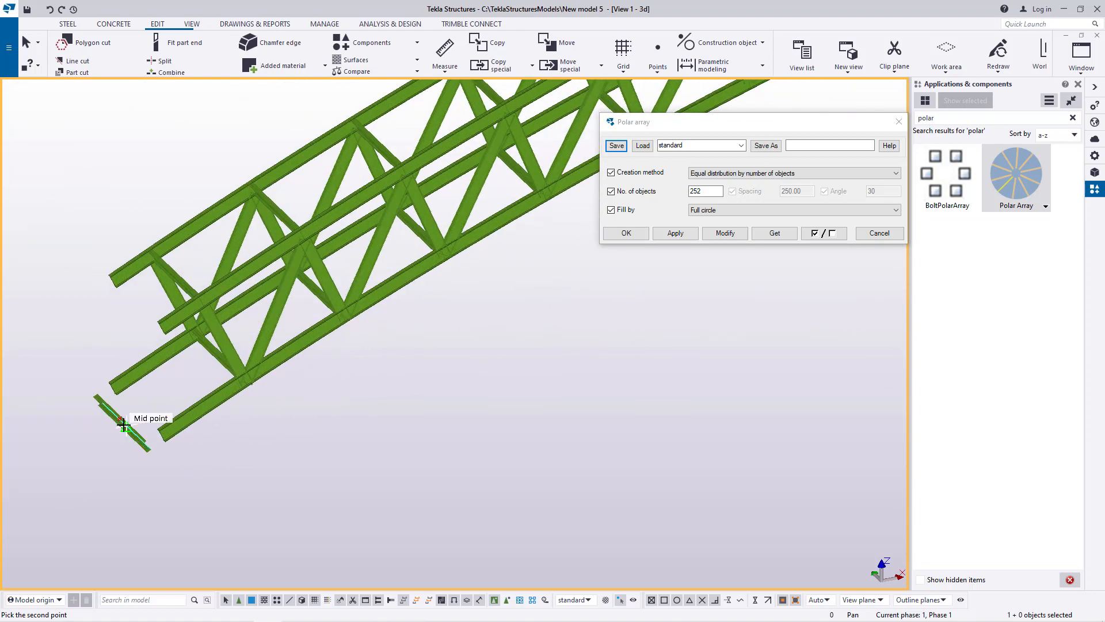
scroll(124, 429, up, 3)
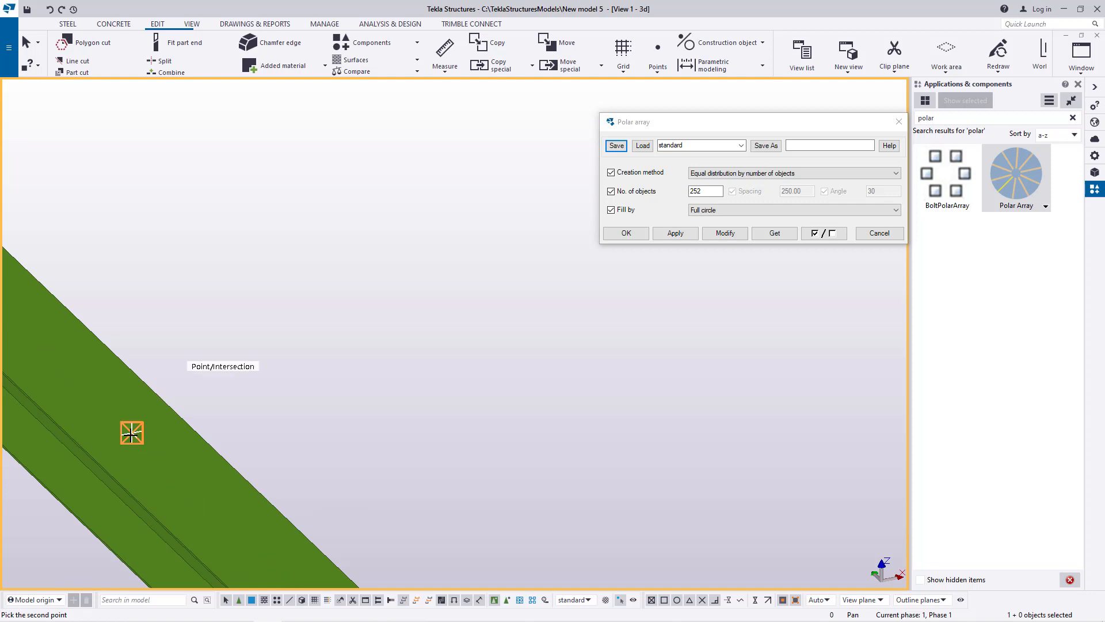
click(132, 432)
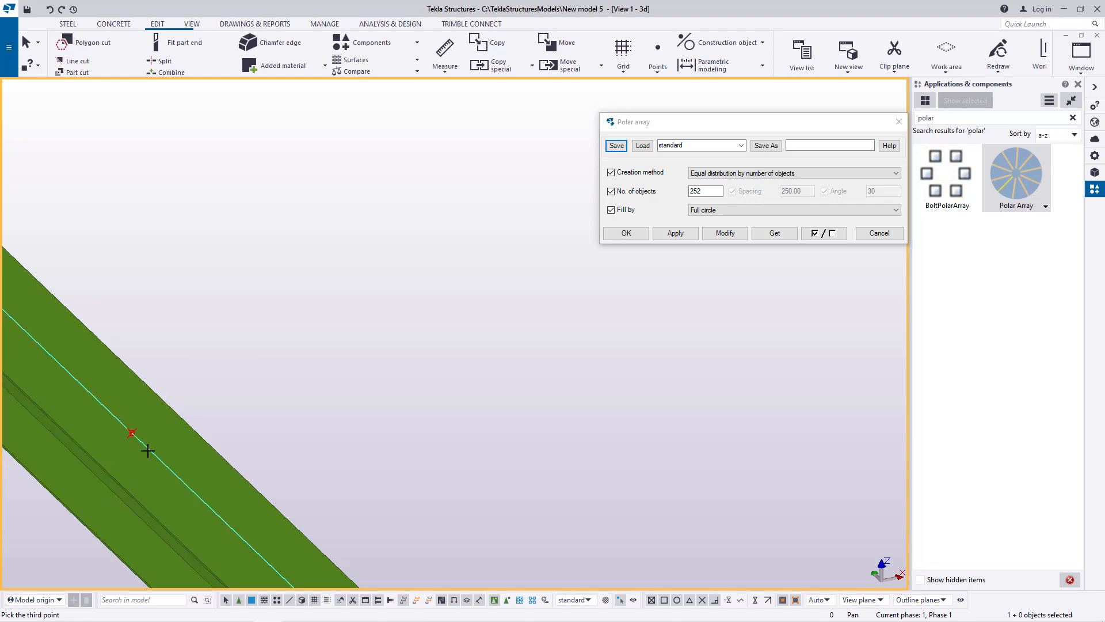
Create the brace array by picking the reference point on the far-end cross beam as third arc point, and end the Polar Array command.
scroll(148, 451, down, 15)
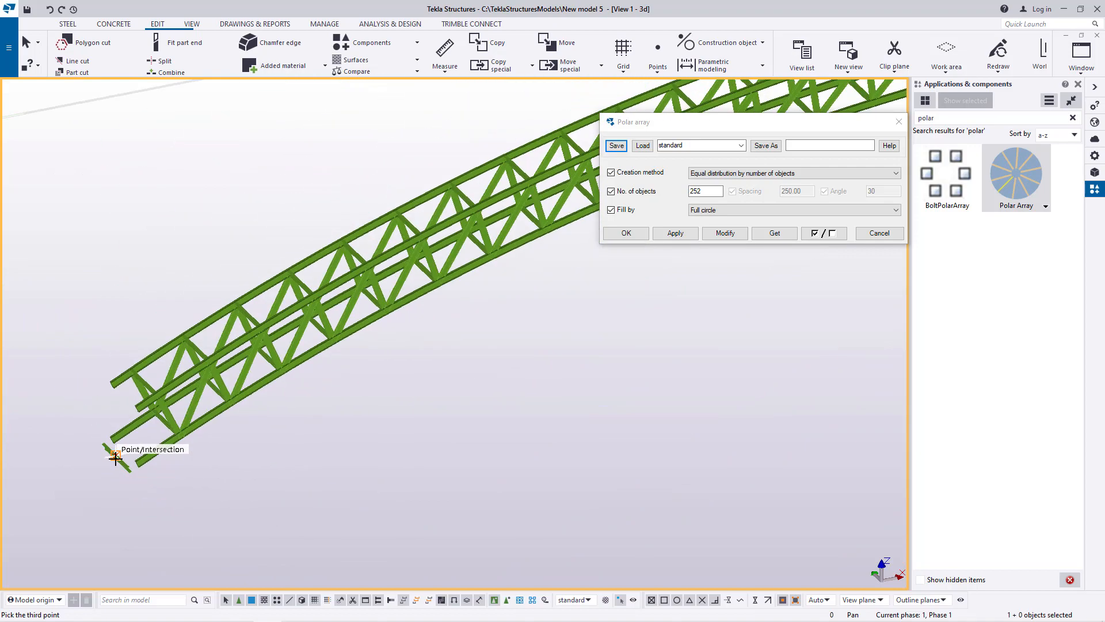
scroll(116, 456, down, 5)
scroll(673, 332, up, 8)
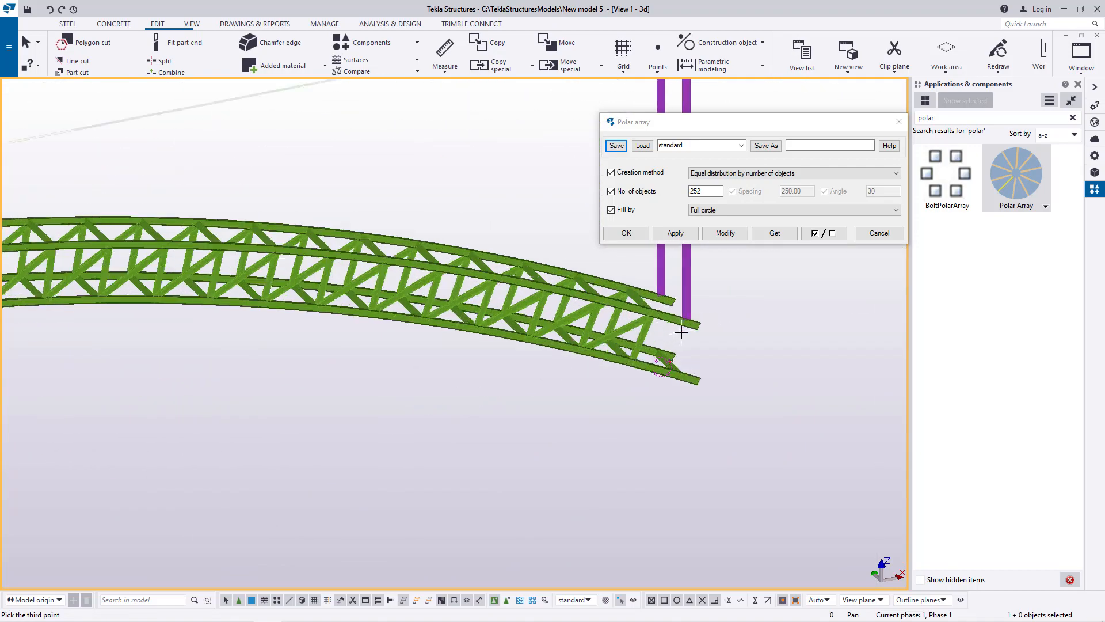
scroll(681, 332, up, 10)
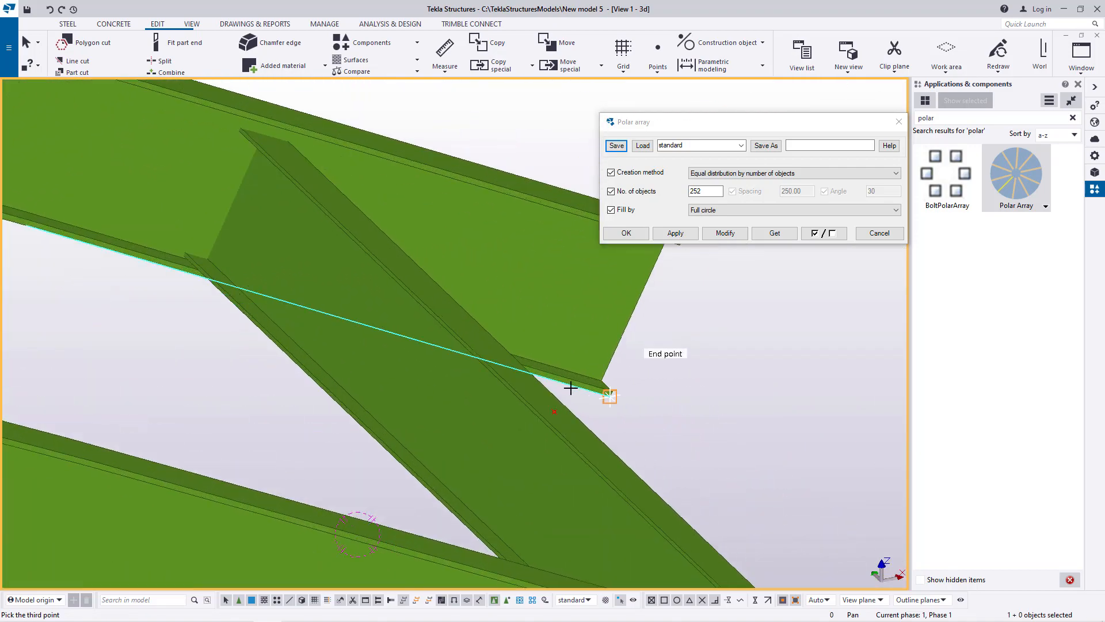
scroll(570, 388, up, 5)
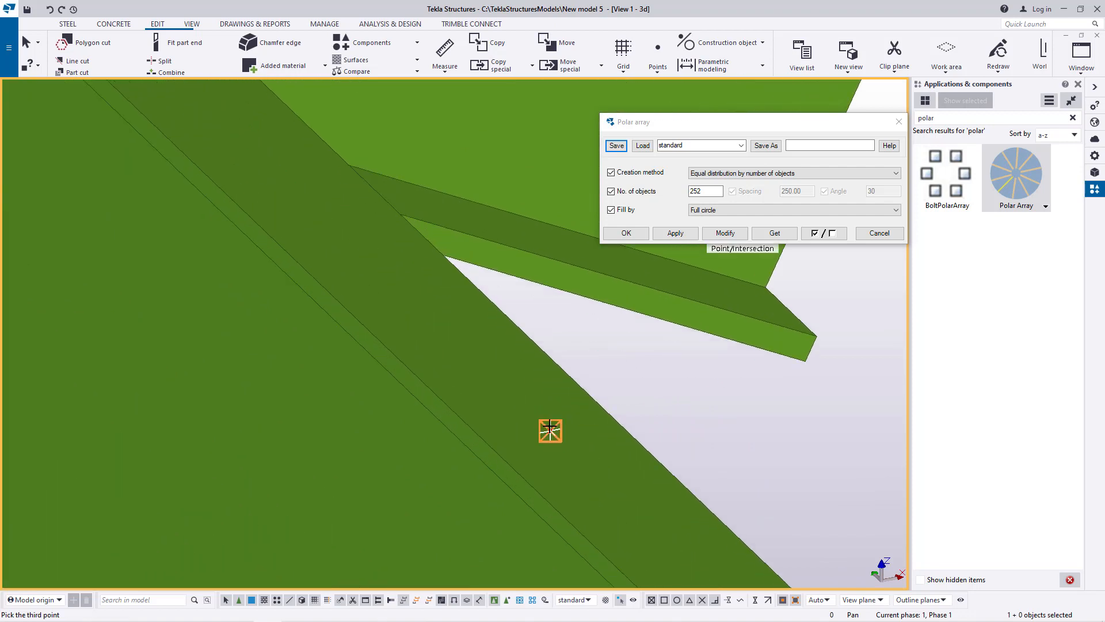
scroll(551, 429, up, 4)
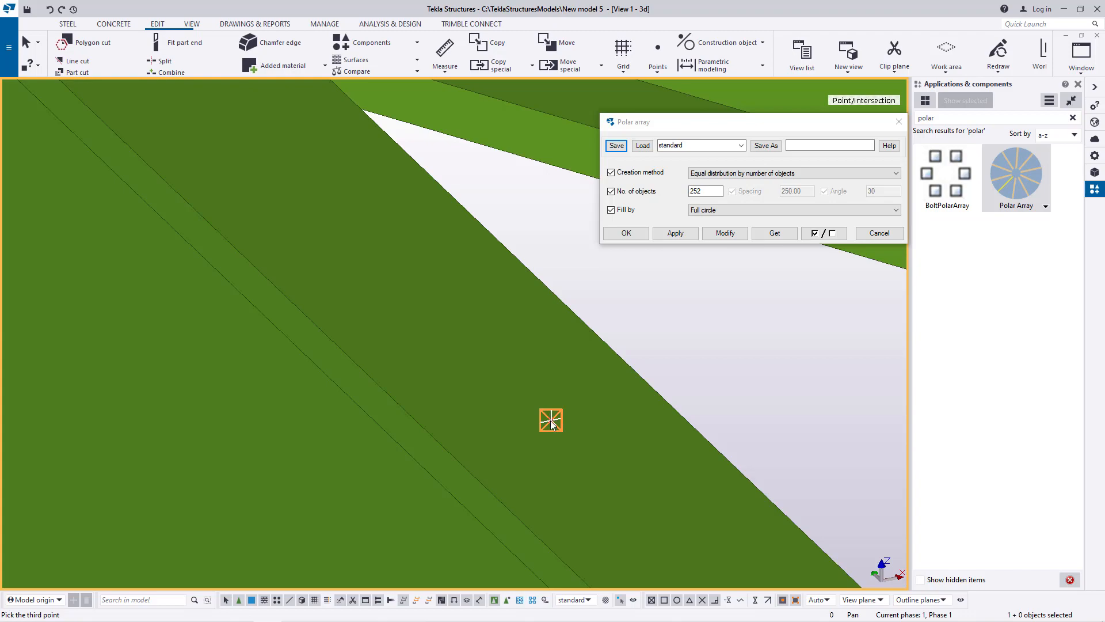
click(551, 421)
scroll(602, 382, down, 8)
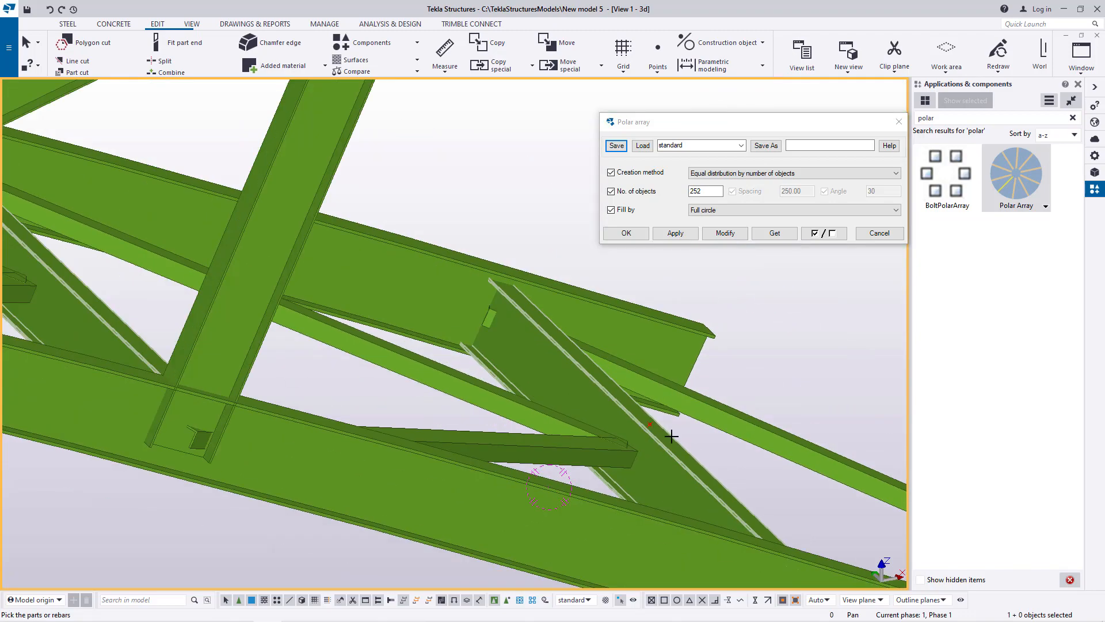
scroll(671, 436, down, 10)
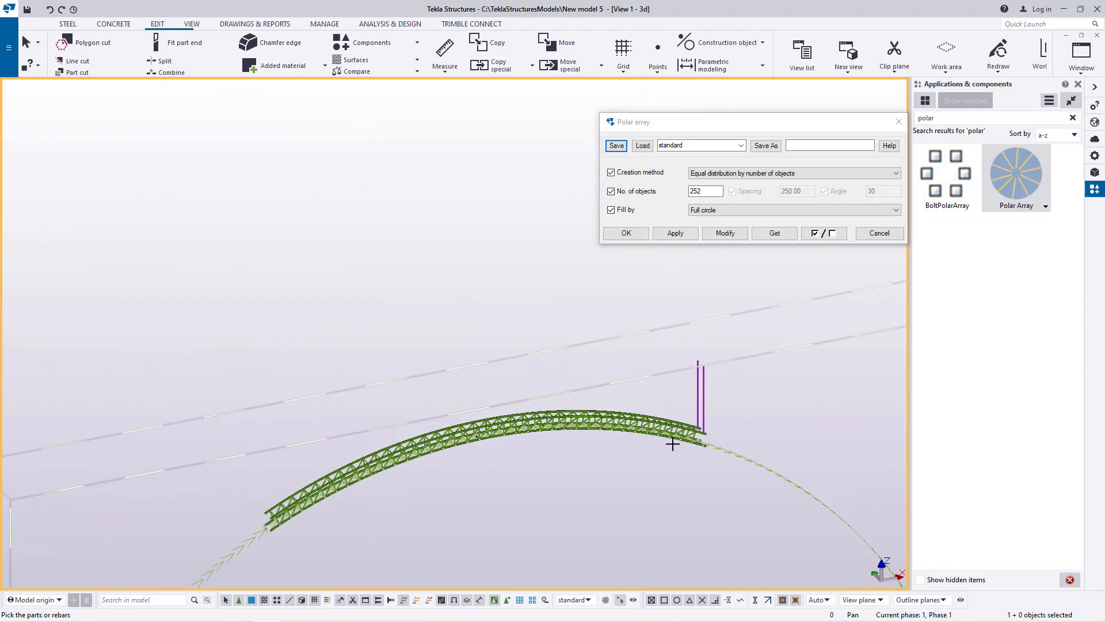
scroll(480, 446, up, 8)
right_click(489, 442)
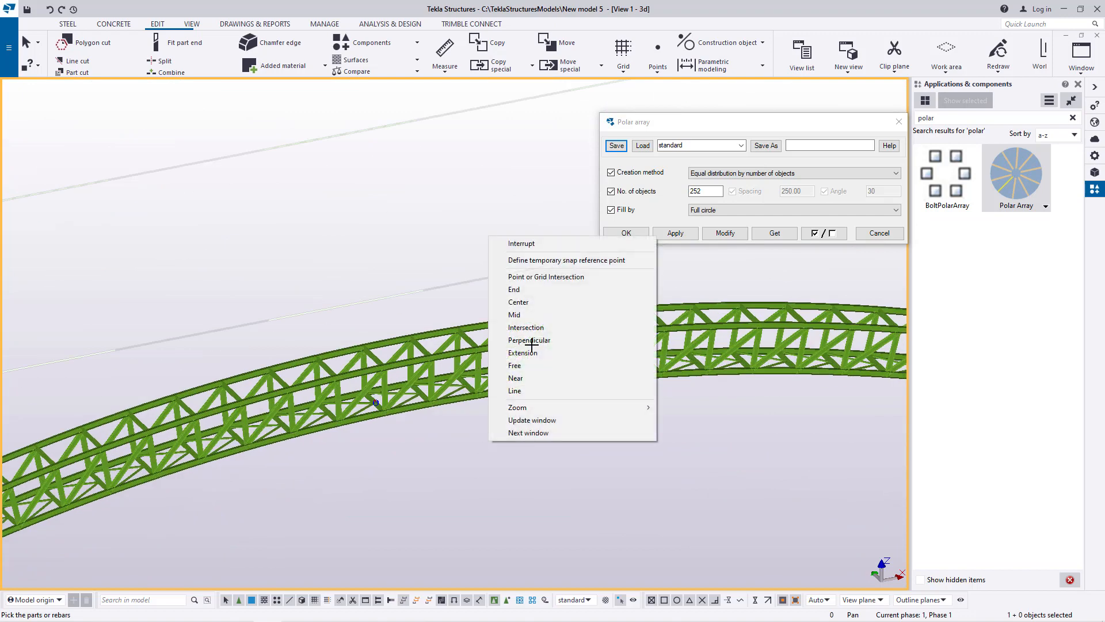
click(513, 243)
Inspect the arrayed horizontal braces between the lower chords and the cross beams between the upper chords, close up and along the whole arc.
scroll(457, 393, up, 10)
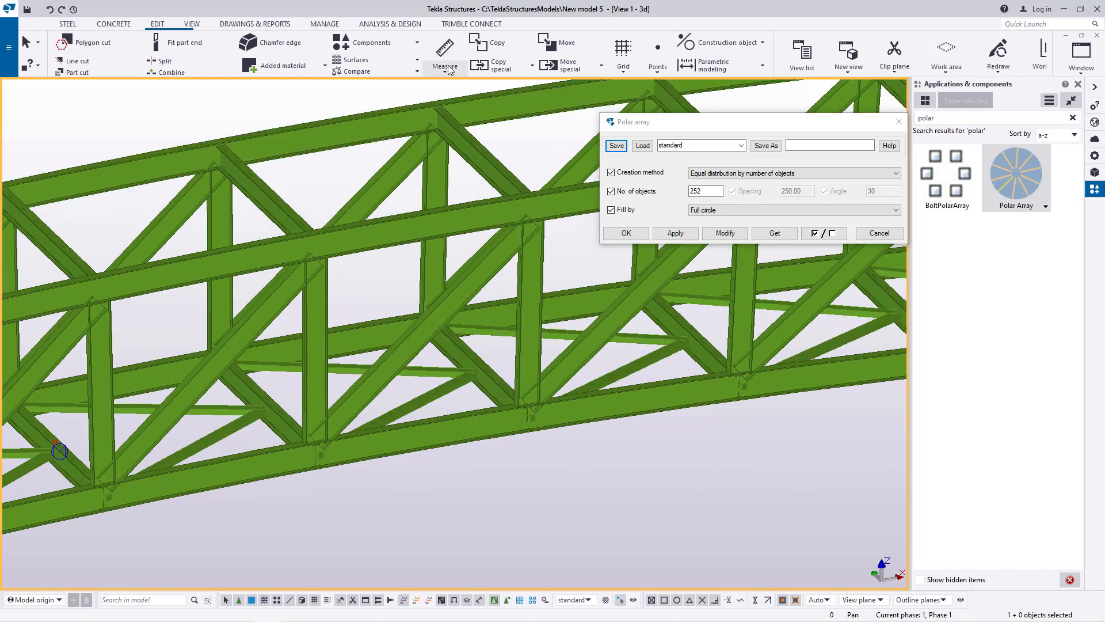
click(192, 24)
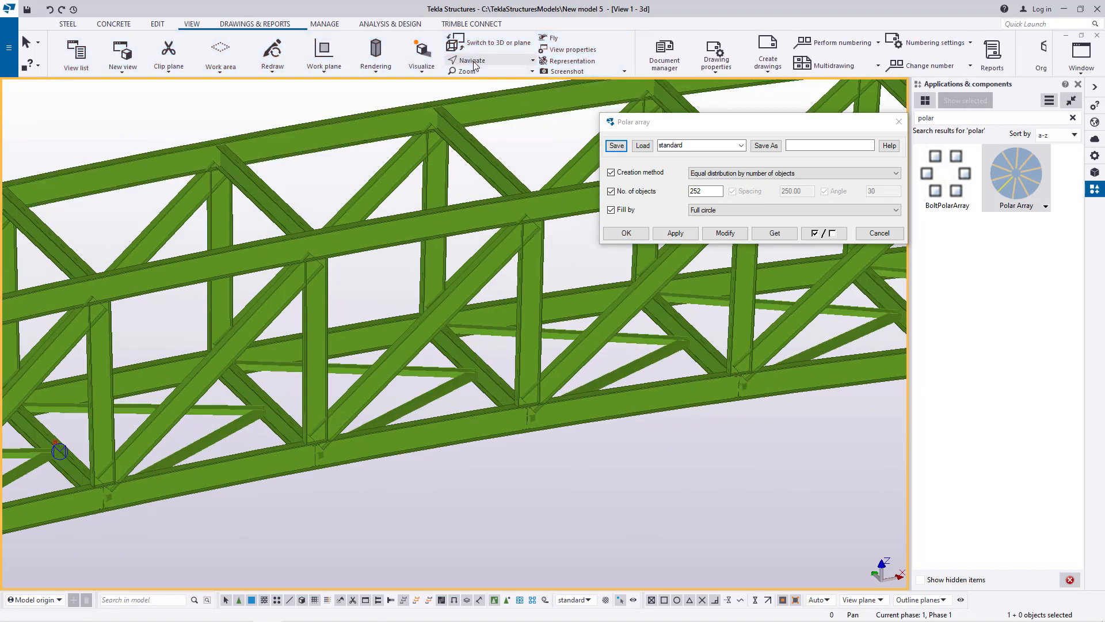
scroll(517, 384, down, 10)
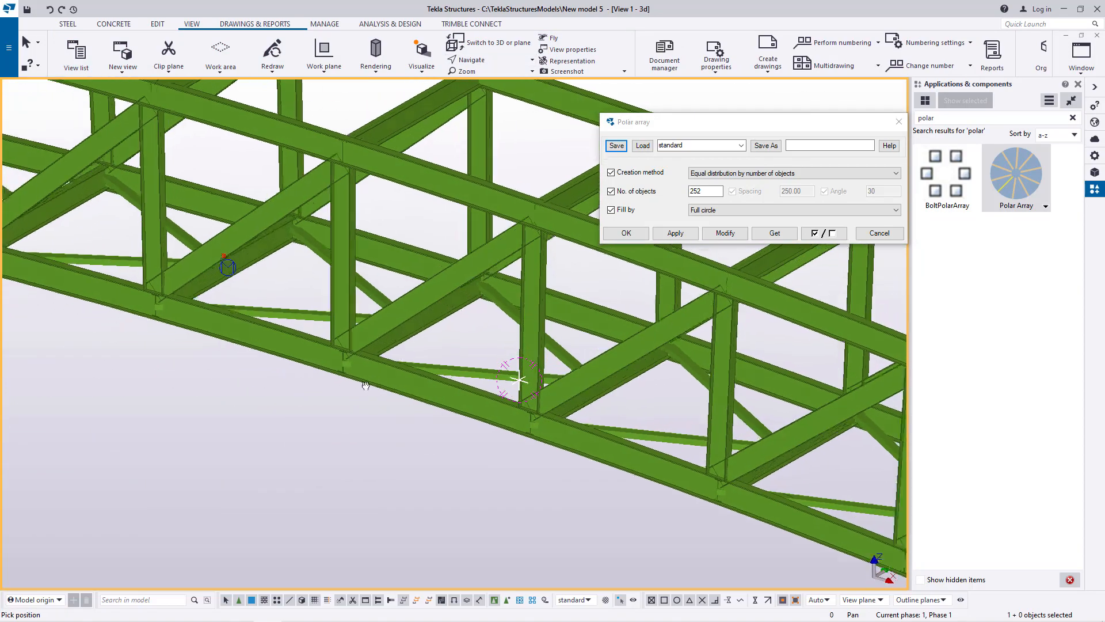
scroll(468, 397, down, 6)
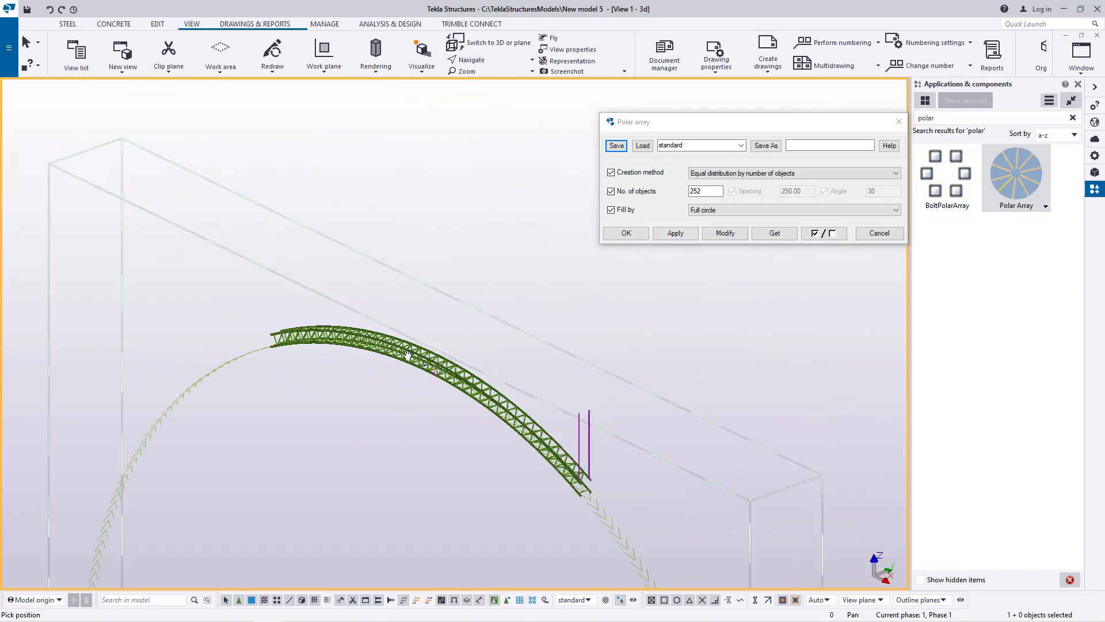
scroll(483, 323, down, 6)
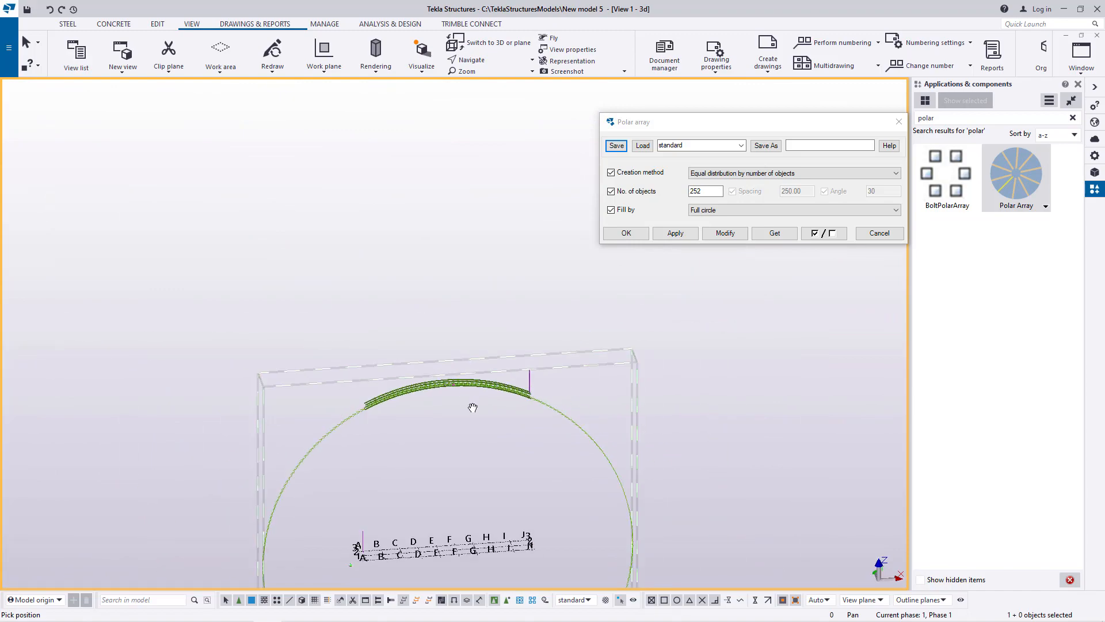
scroll(472, 408, up, 10)
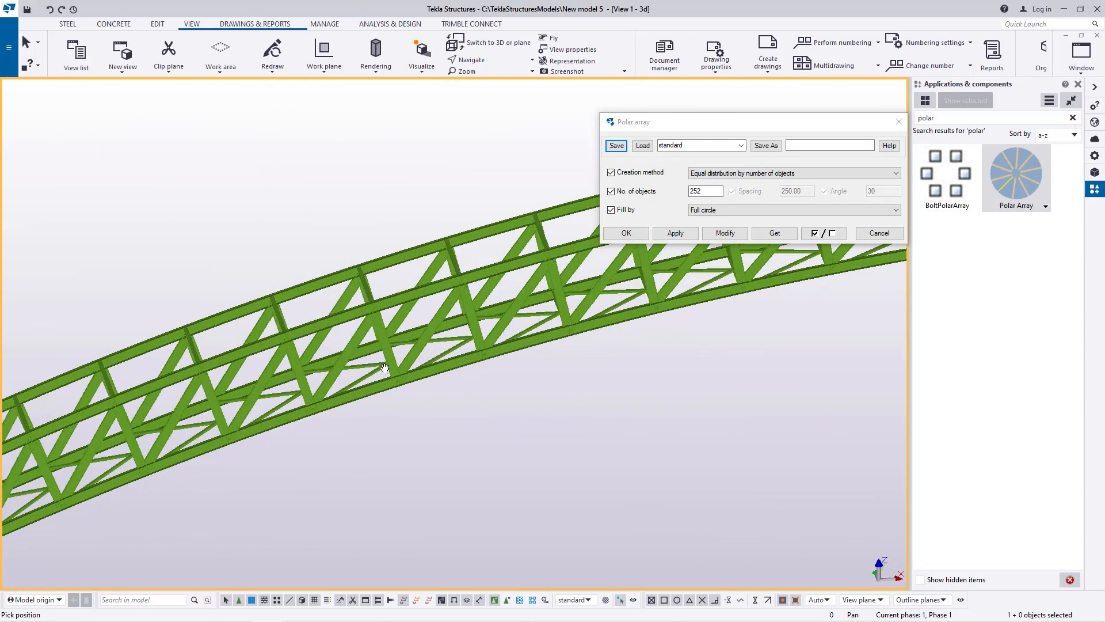
scroll(384, 368, up, 6)
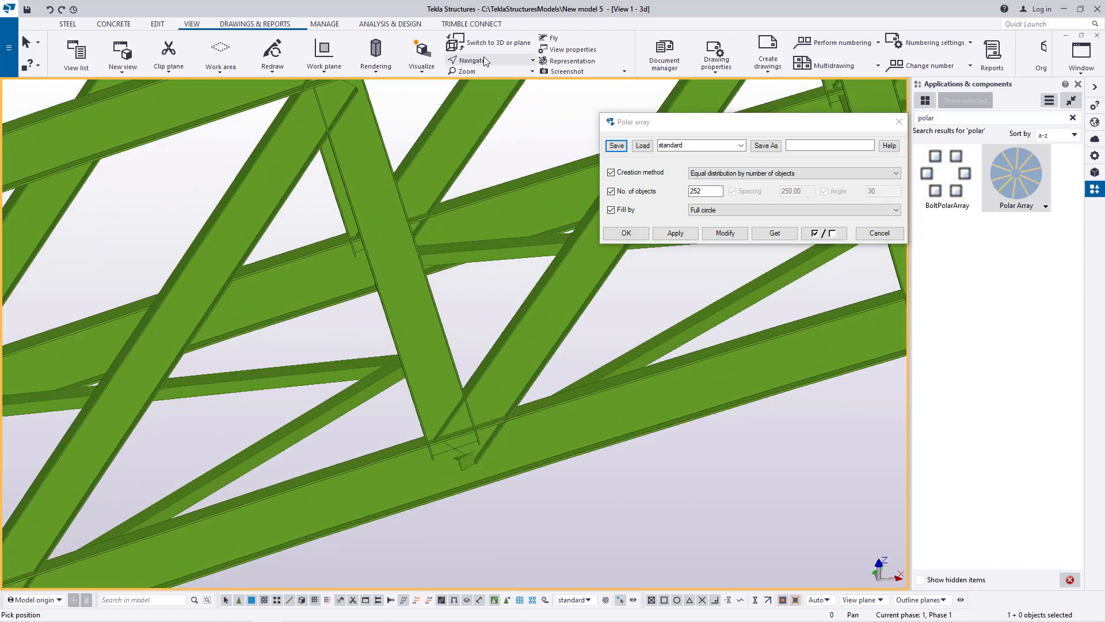
ctrl+middle_drag(433, 391, 469, 511)
scroll(115, 522, down, 3)
ctrl+middle_drag(116, 522, 511, 304)
scroll(510, 305, up, 4)
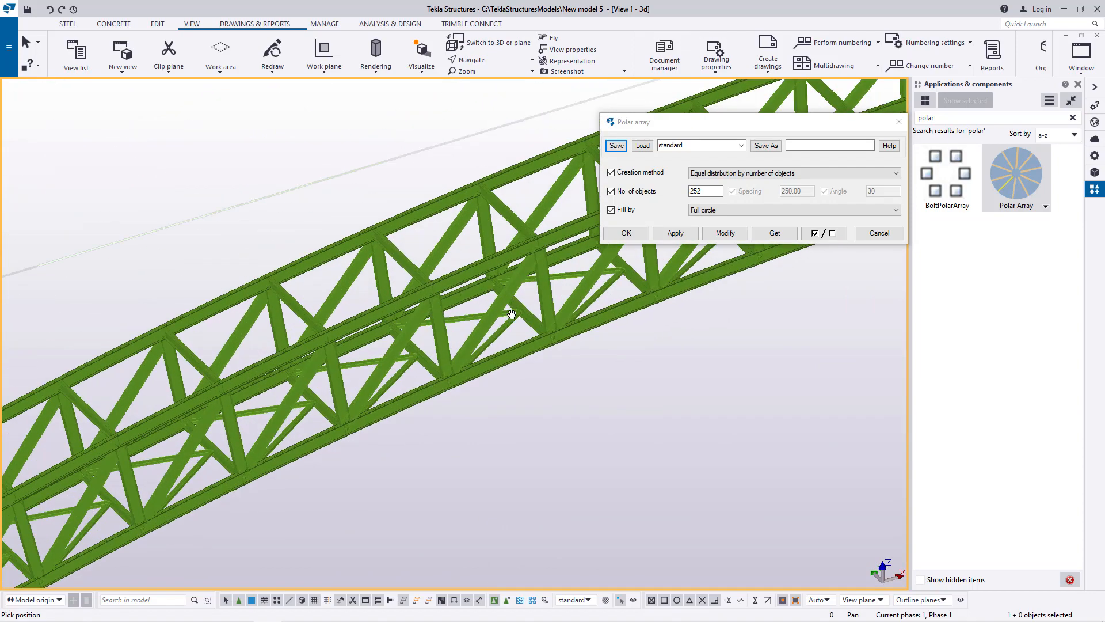
scroll(512, 315, down, 6)
scroll(512, 314, up, 2)
middle_drag(512, 314, 457, 344)
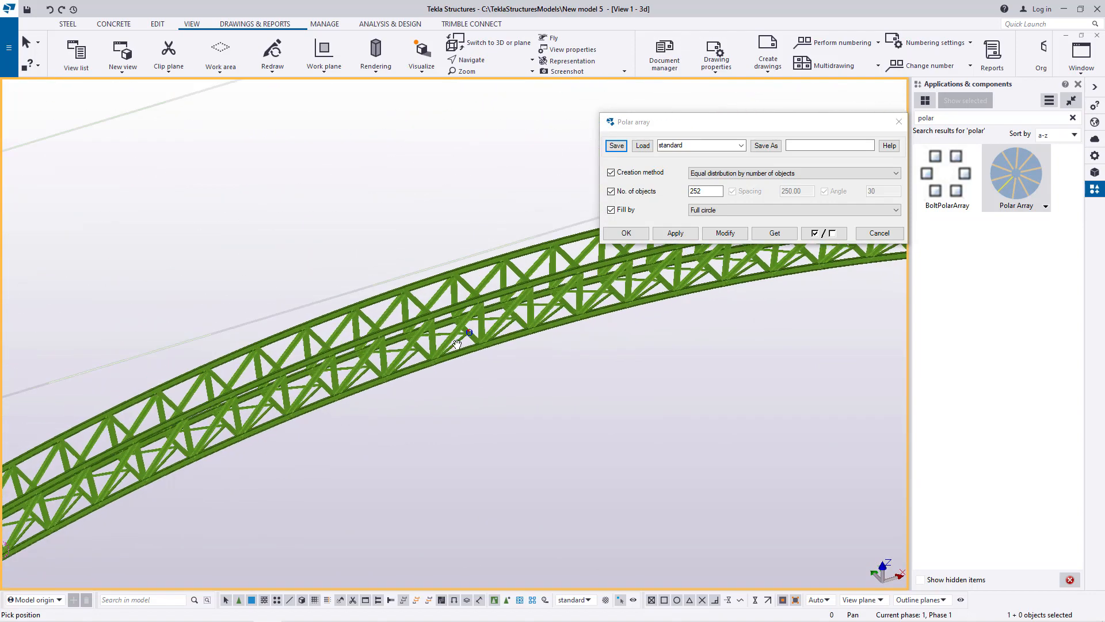
scroll(457, 345, up, 12)
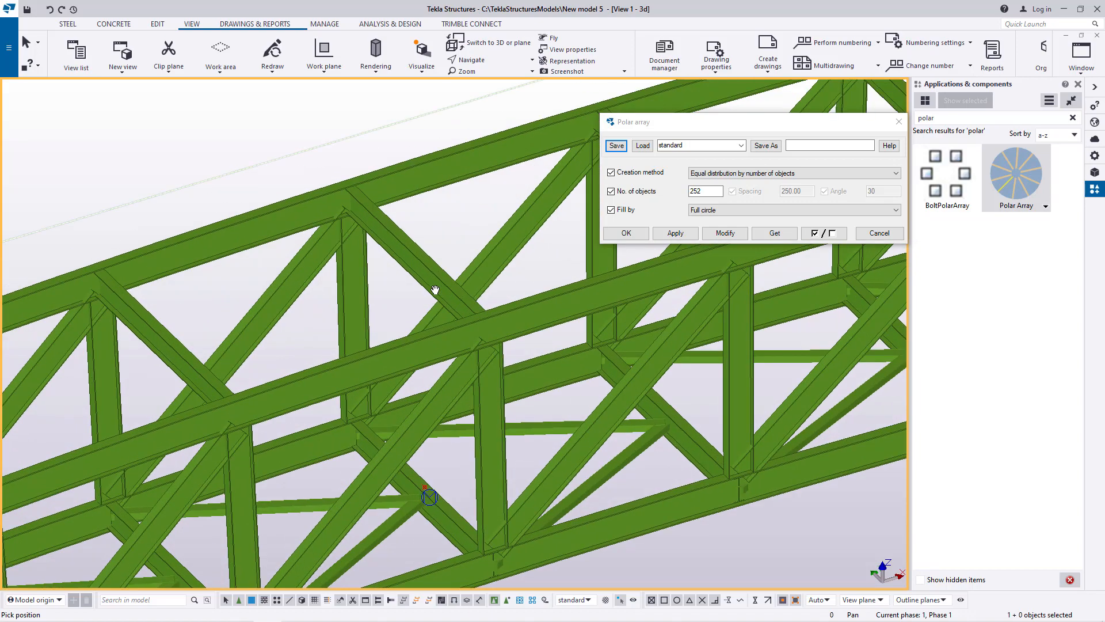
right_click(448, 211)
click(460, 217)
scroll(432, 258, up, 3)
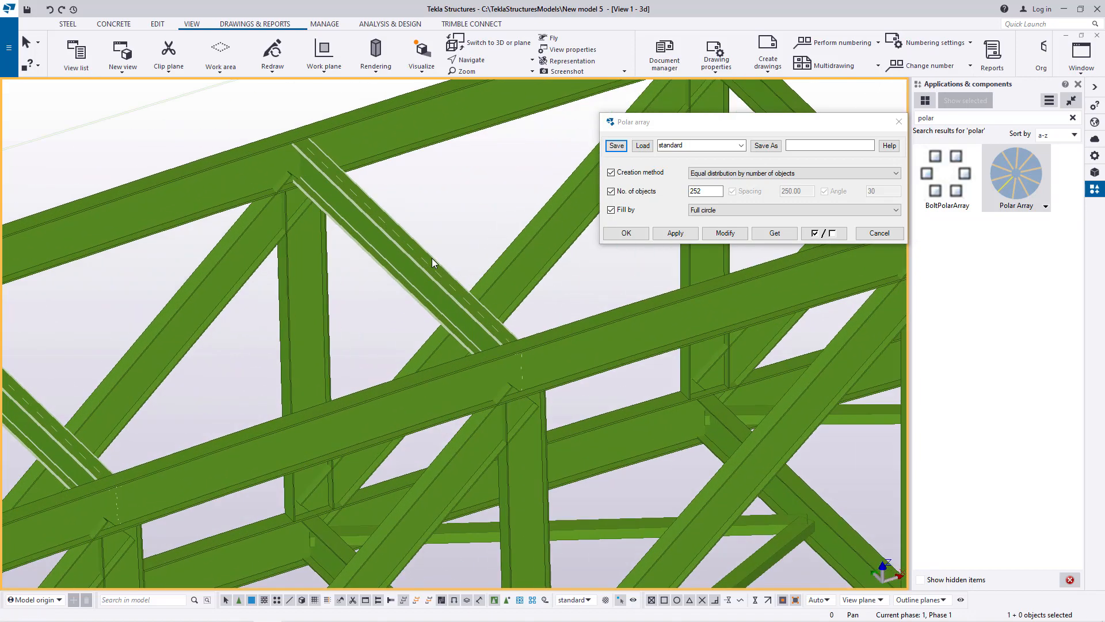
scroll(431, 258, down, 4)
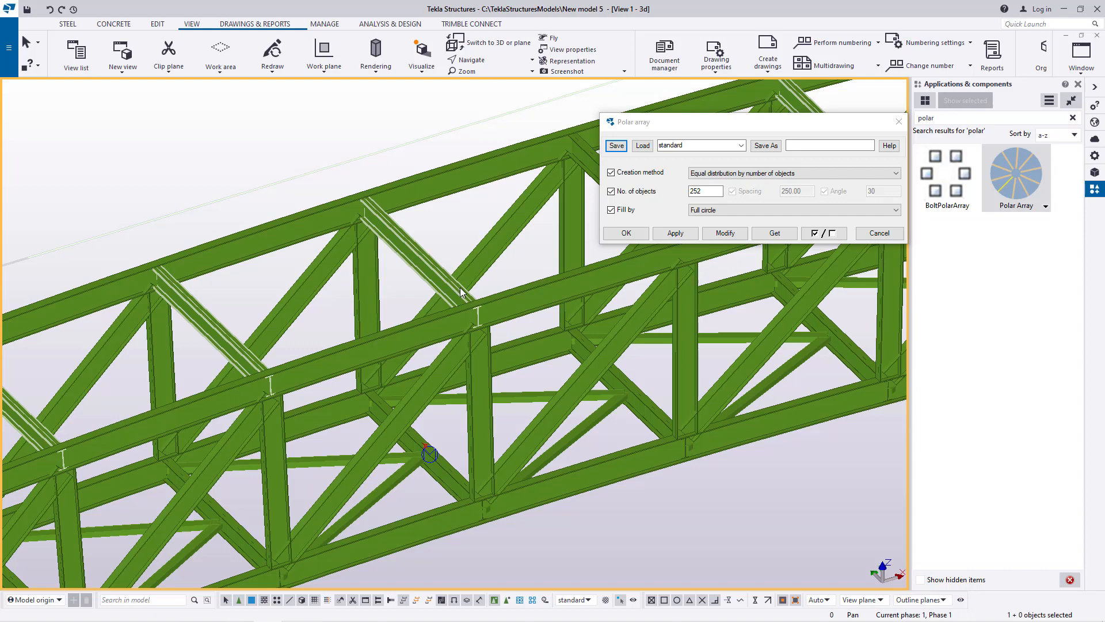
scroll(443, 432, up, 5)
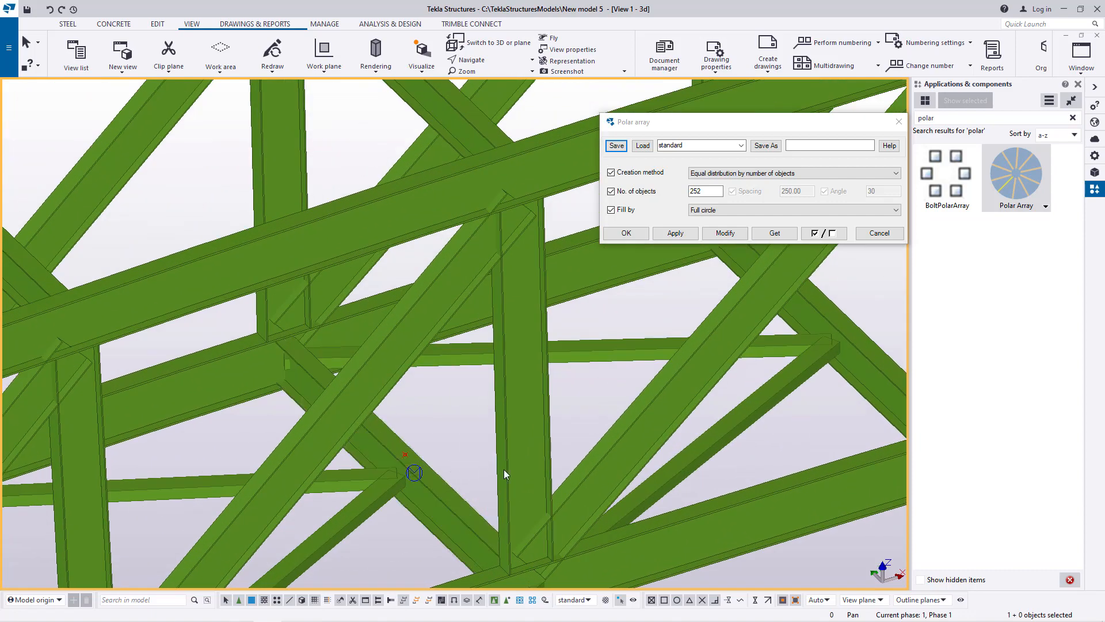
Close the Polar Array settings and the Applications & components catalog.
click(156, 25)
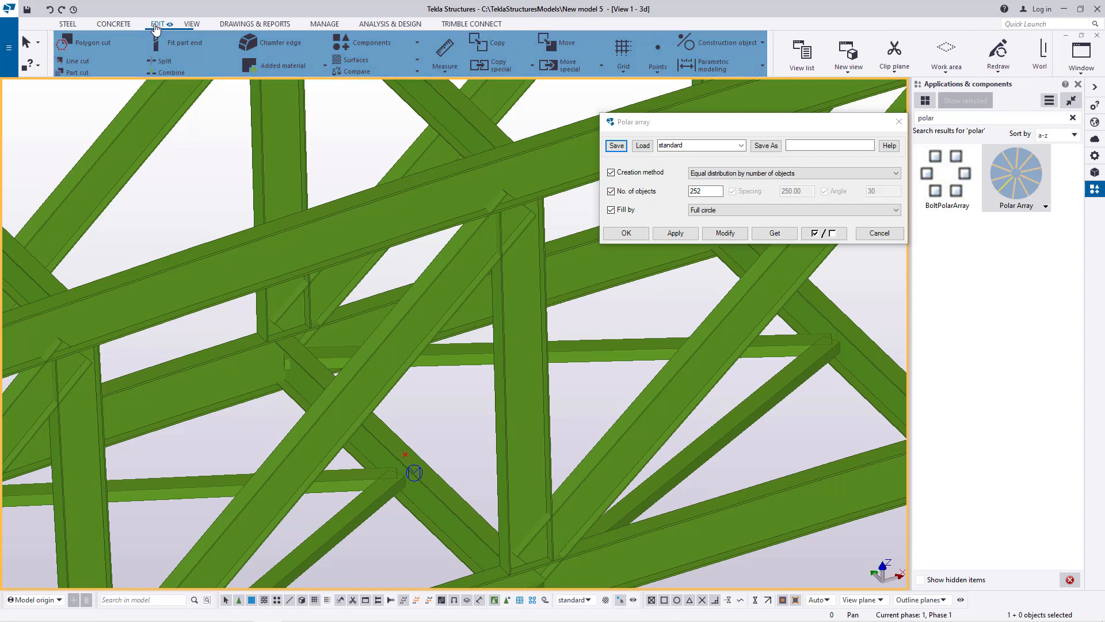
click(901, 124)
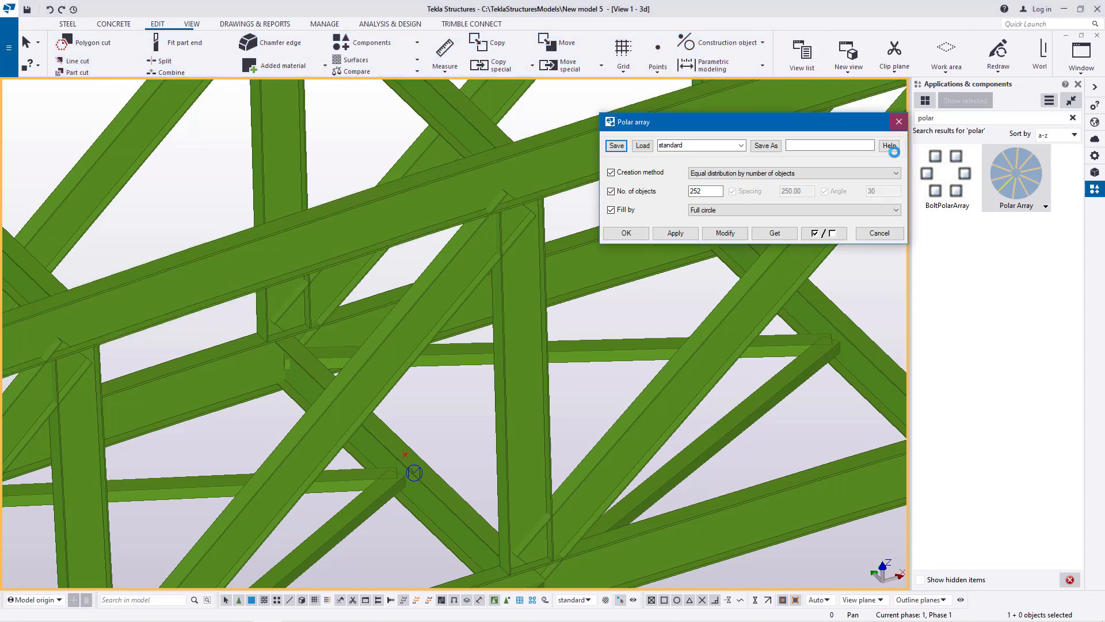
click(1076, 89)
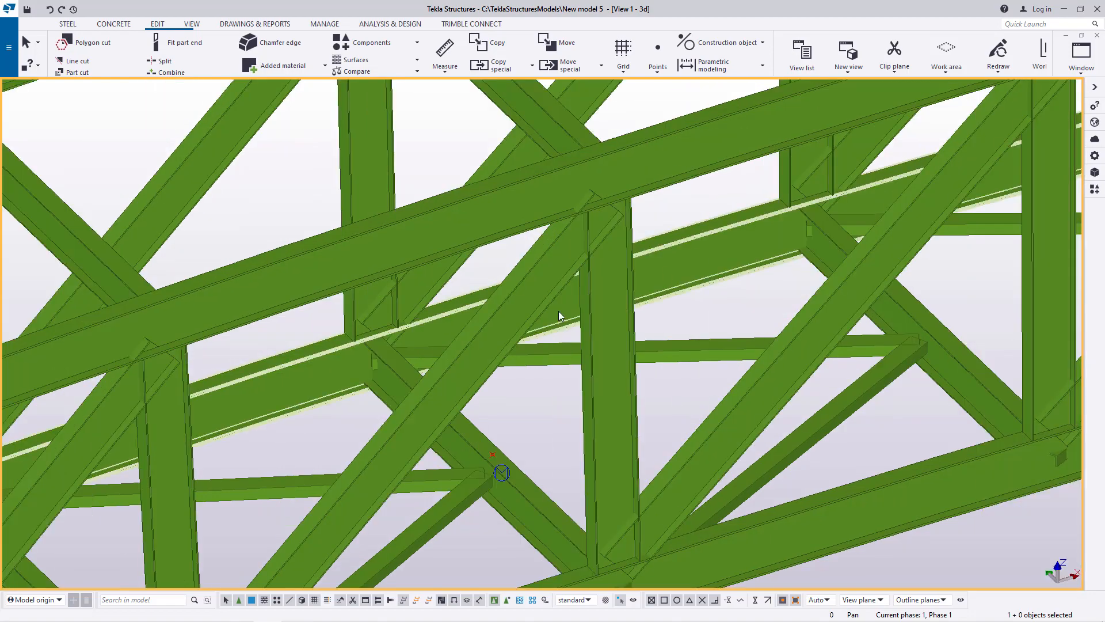
Place one divided-line reference point on the upper chords' cross beam, between the beam's mid-width line and its outer flange edge.
scroll(340, 354, down, 3)
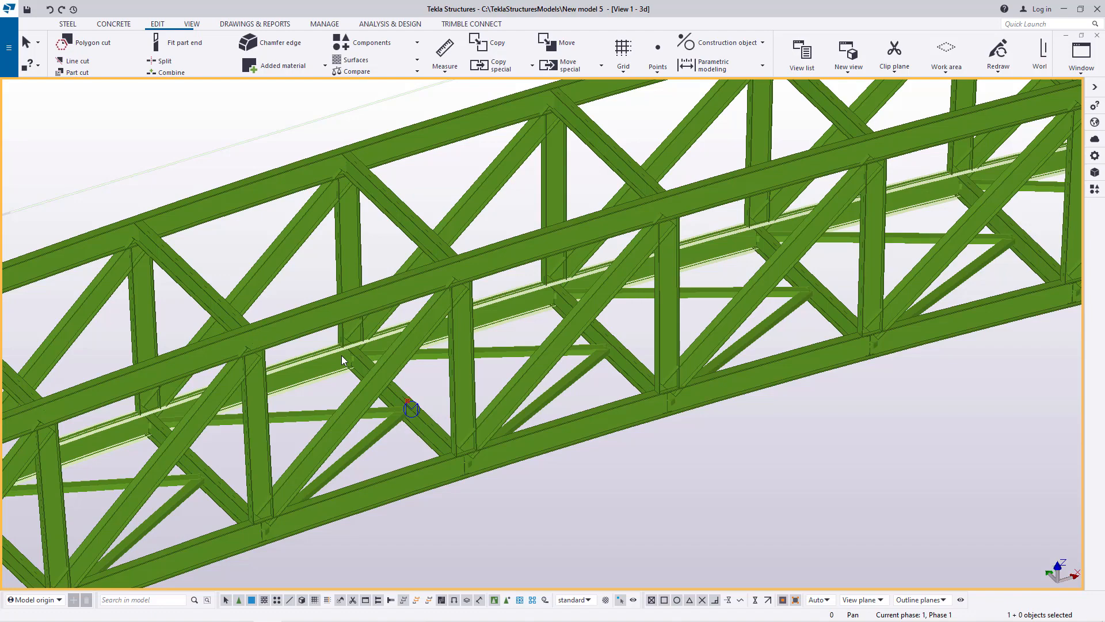
scroll(400, 190, up, 10)
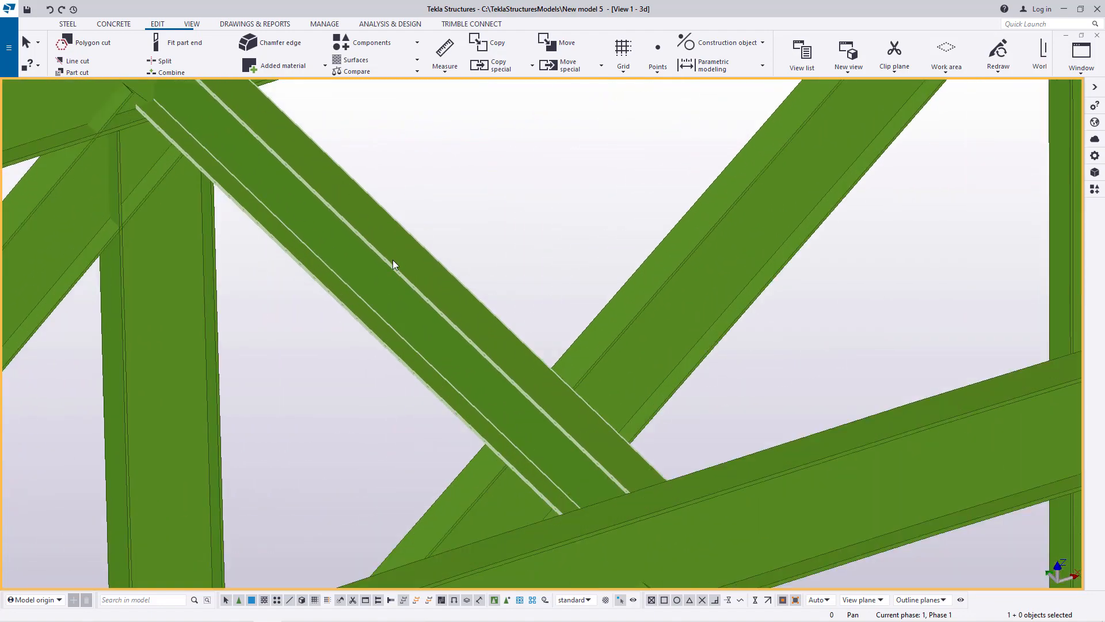
scroll(406, 256, up, 5)
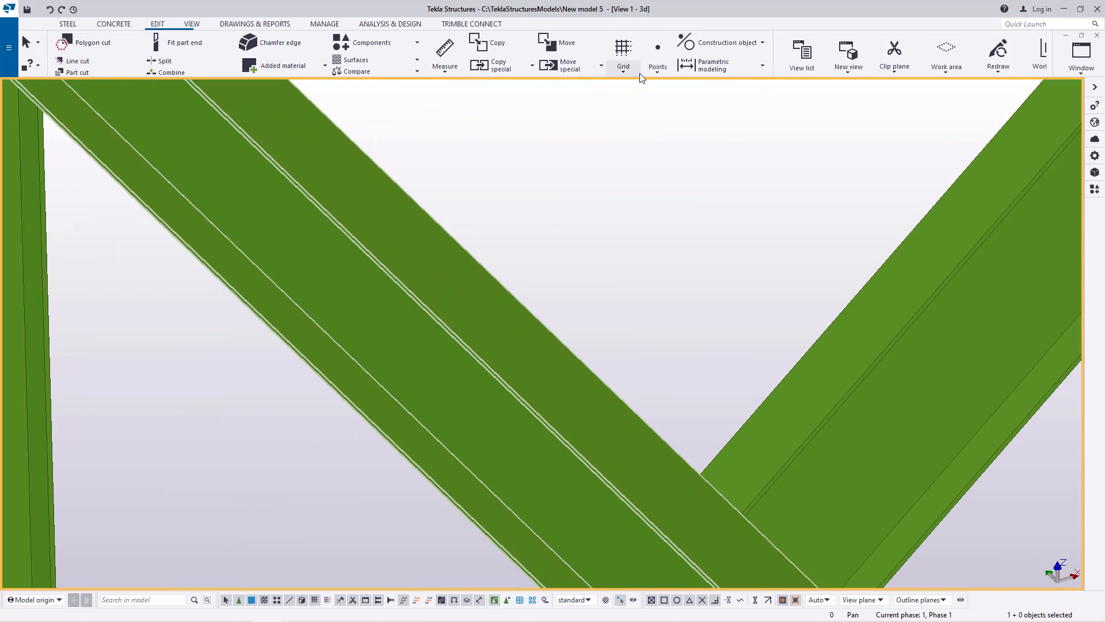
click(658, 73)
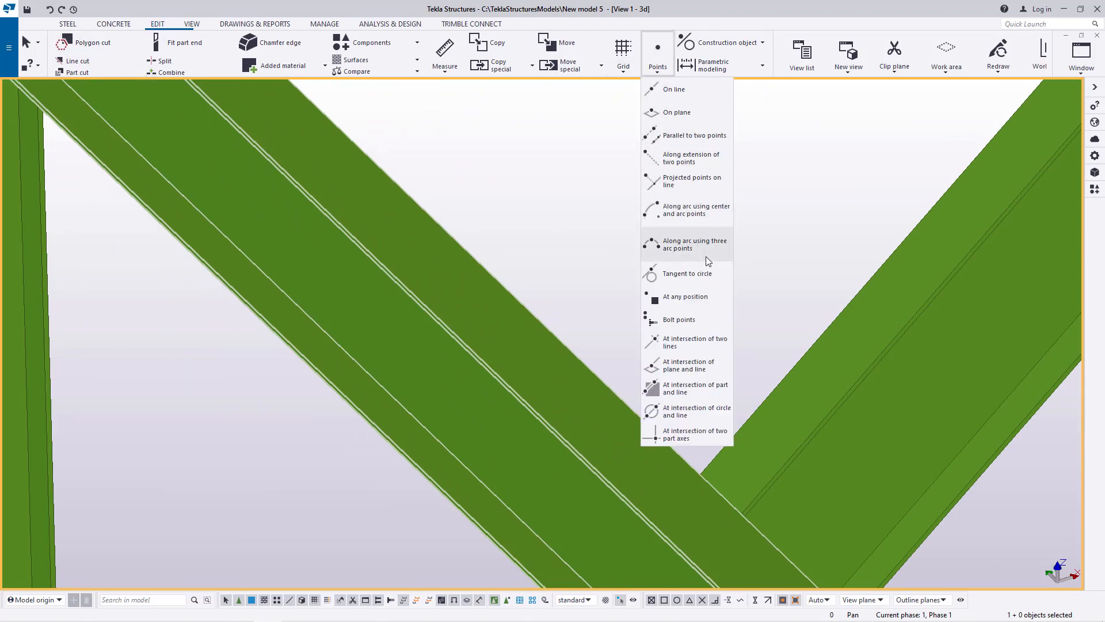
click(667, 90)
scroll(464, 271, down, 10)
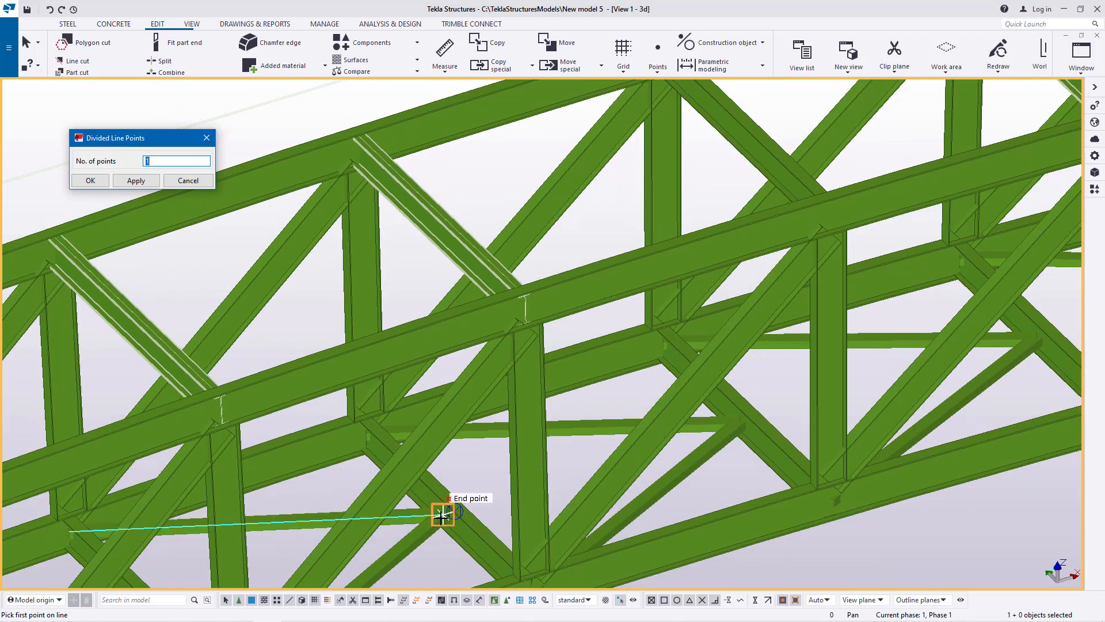
scroll(490, 226, up, 10)
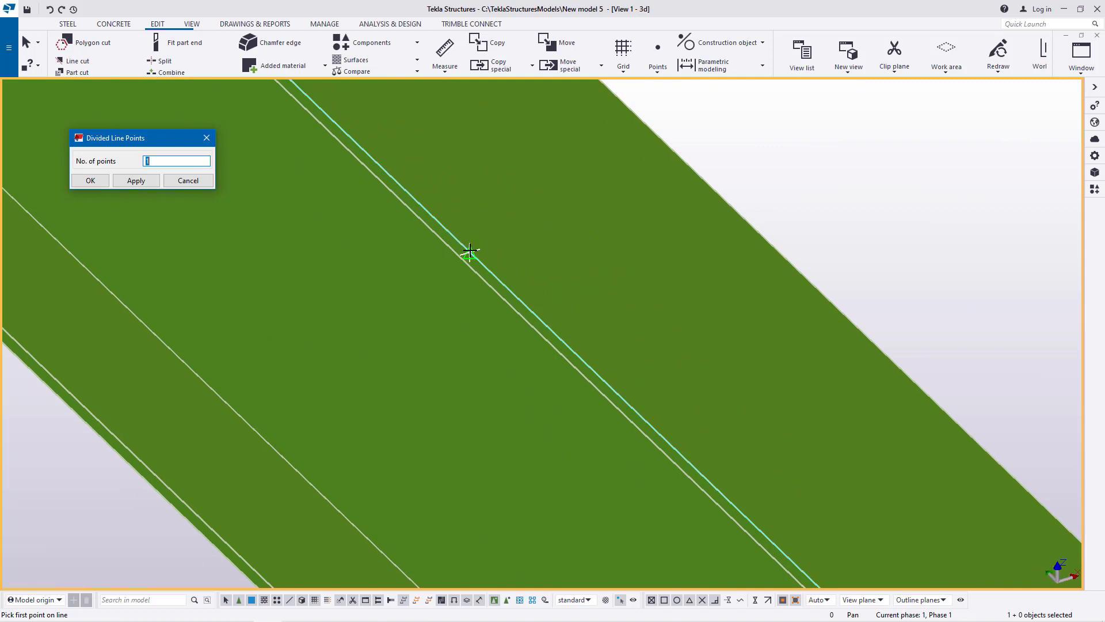
click(469, 251)
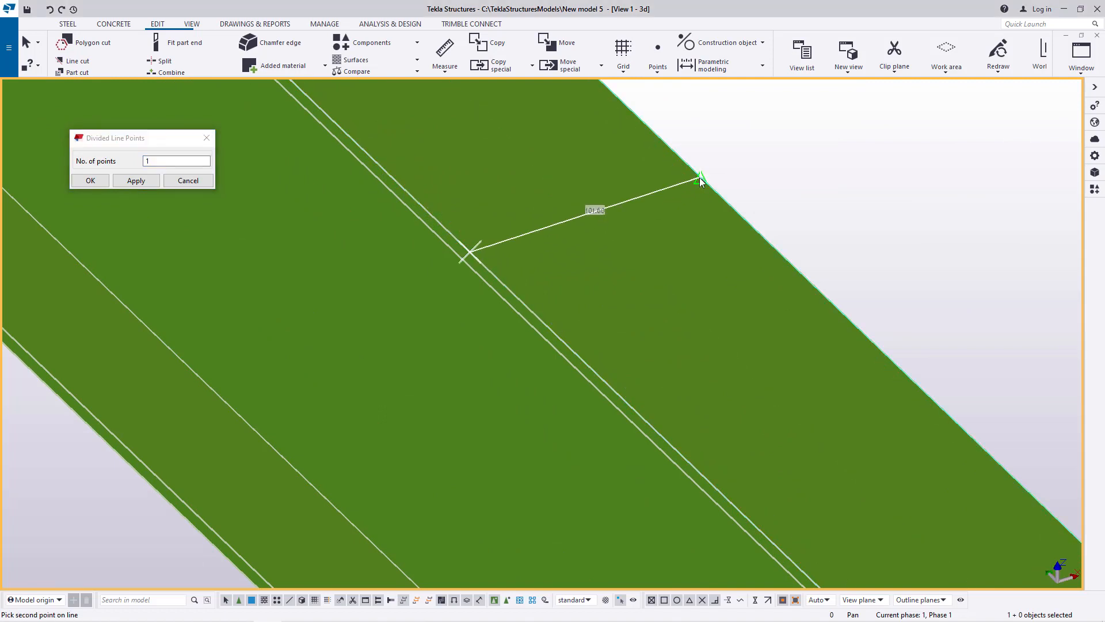
right_click(747, 151)
click(770, 158)
click(136, 182)
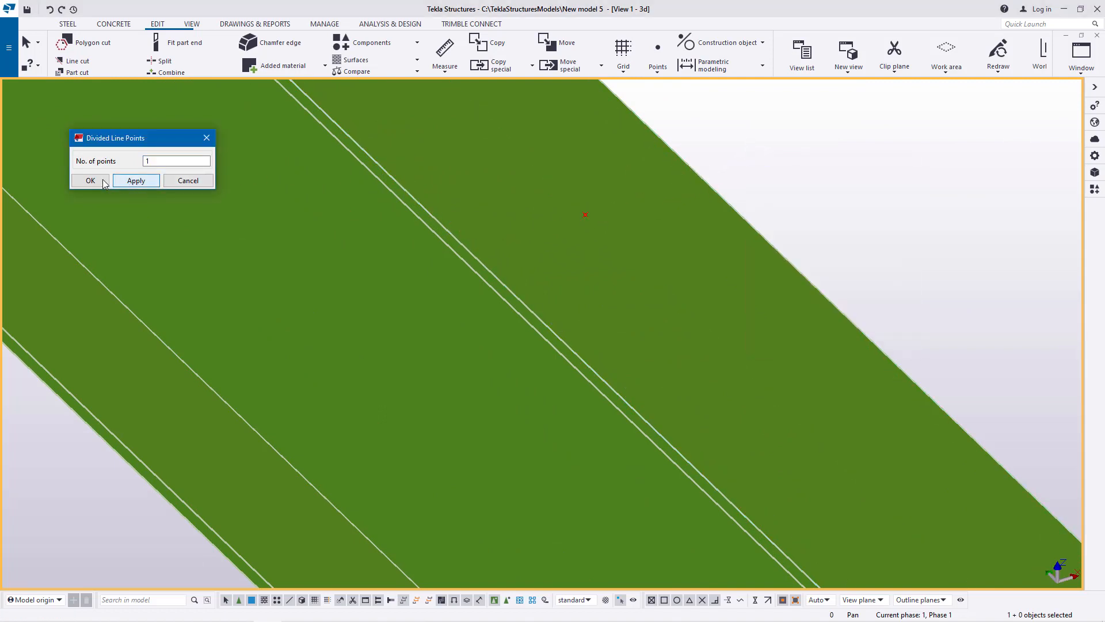
click(102, 181)
Start copying the two horizontal braces at the lower chords, with the reference point on their cross beam as copy origin.
scroll(369, 238, down, 1)
scroll(476, 239, down, 10)
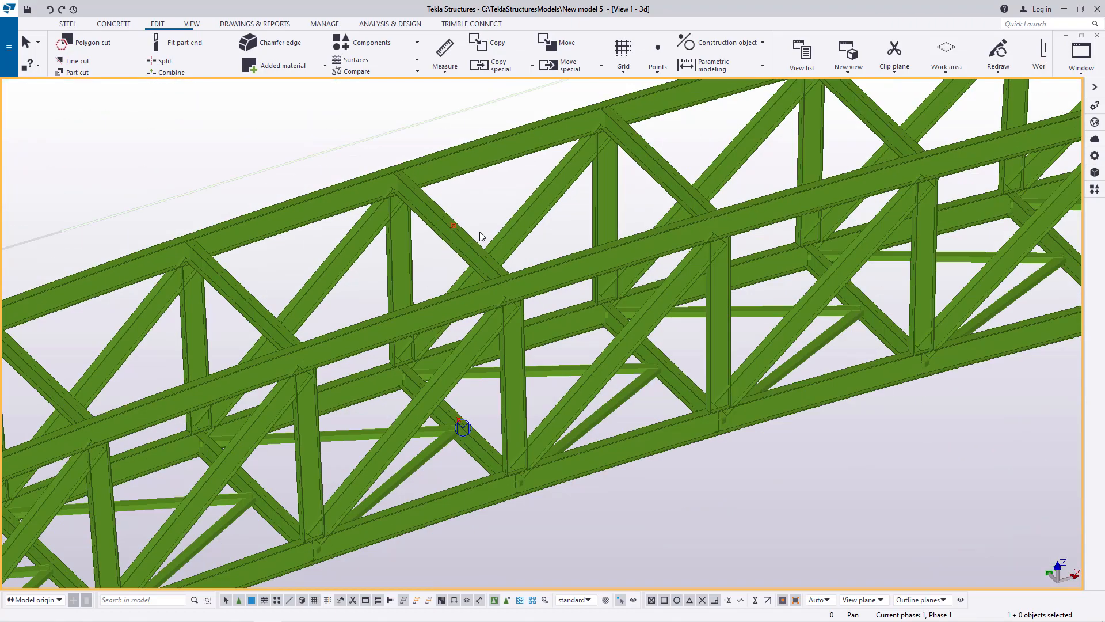
scroll(399, 402, up, 8)
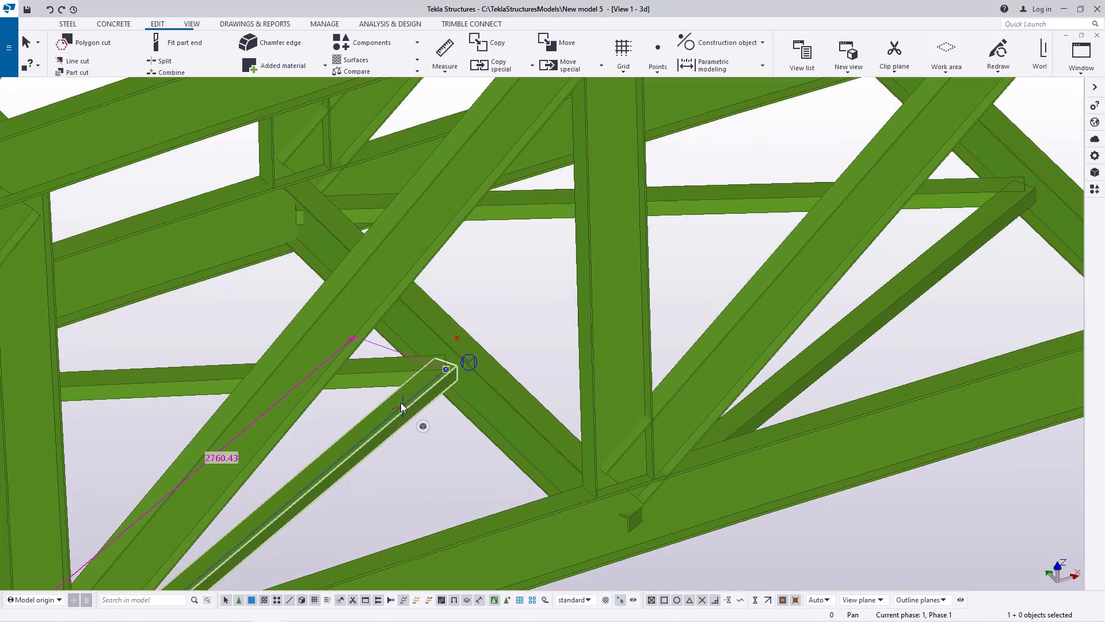
right_click(507, 271)
click(535, 294)
scroll(467, 339, up, 2)
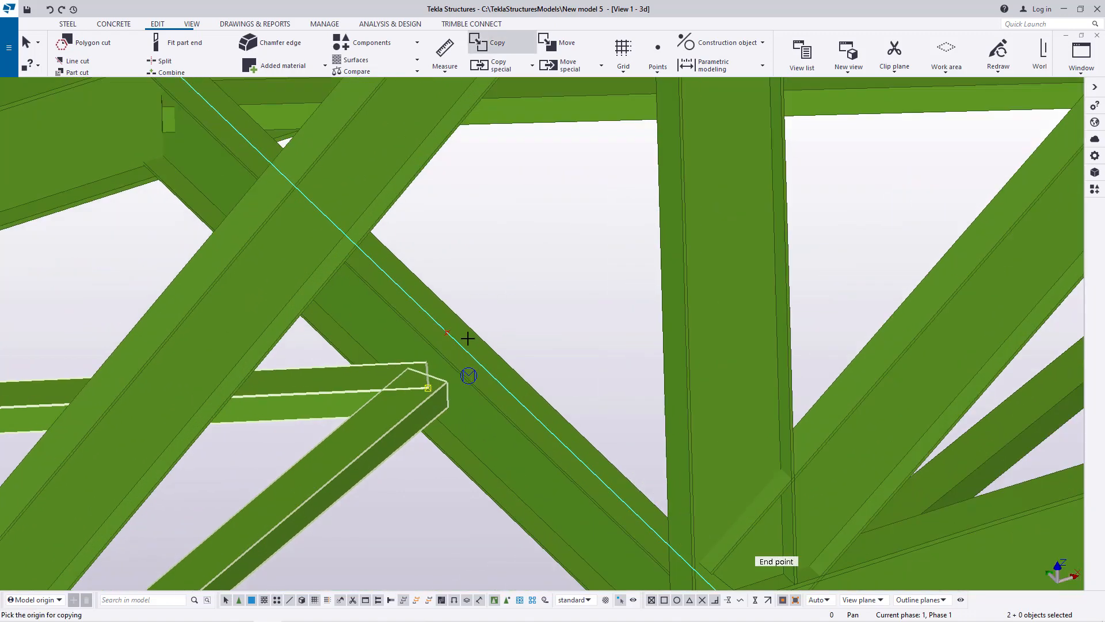
scroll(468, 338, up, 4)
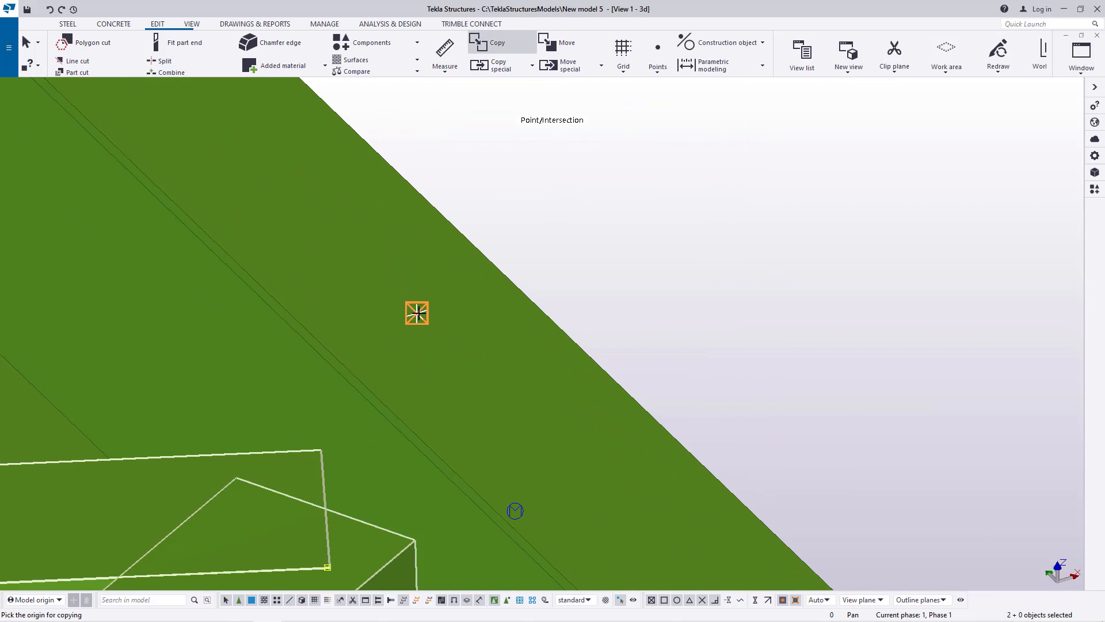
click(417, 313)
Copy the braces to the reference point on the upper chords' cross beam directly above, and end the Copy command.
scroll(417, 313, down, 8)
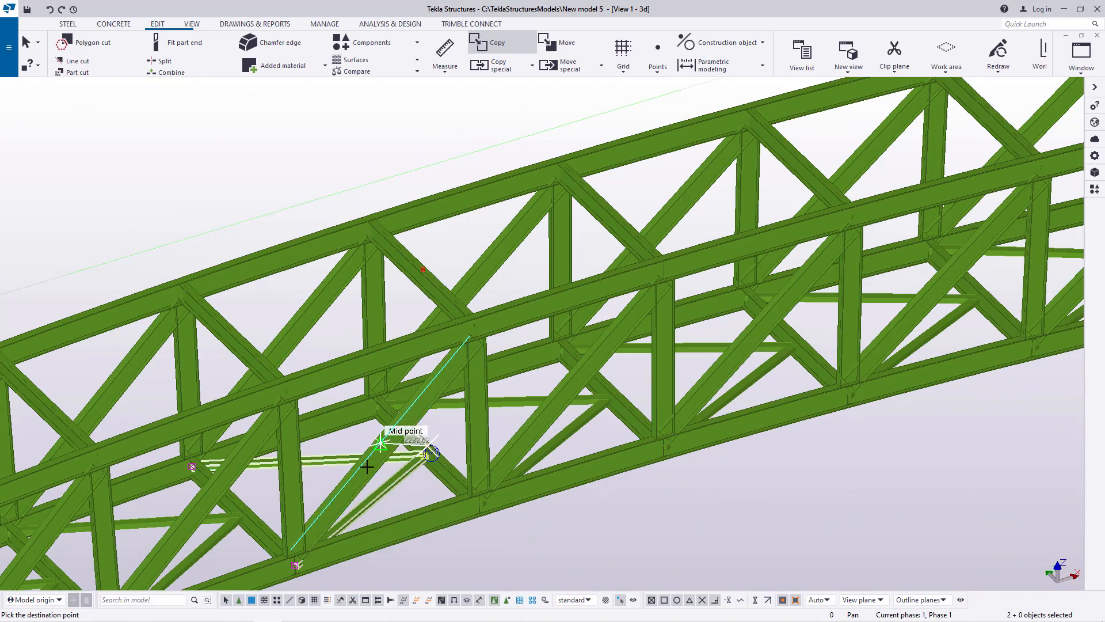
scroll(373, 465, down, 5)
scroll(592, 222, down, 3)
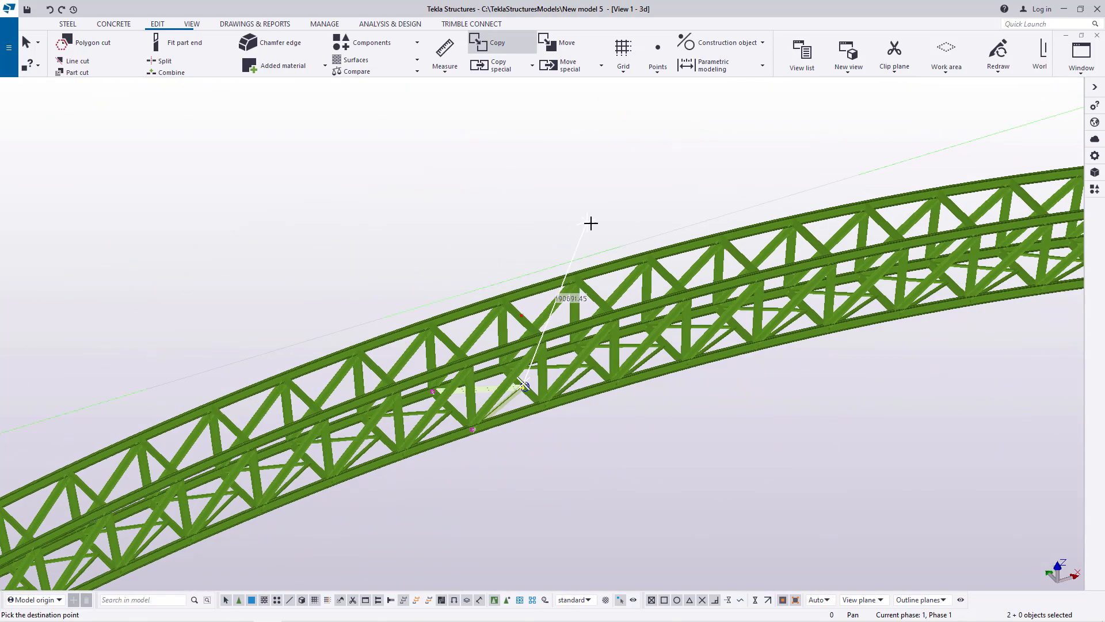
scroll(549, 292, up, 6)
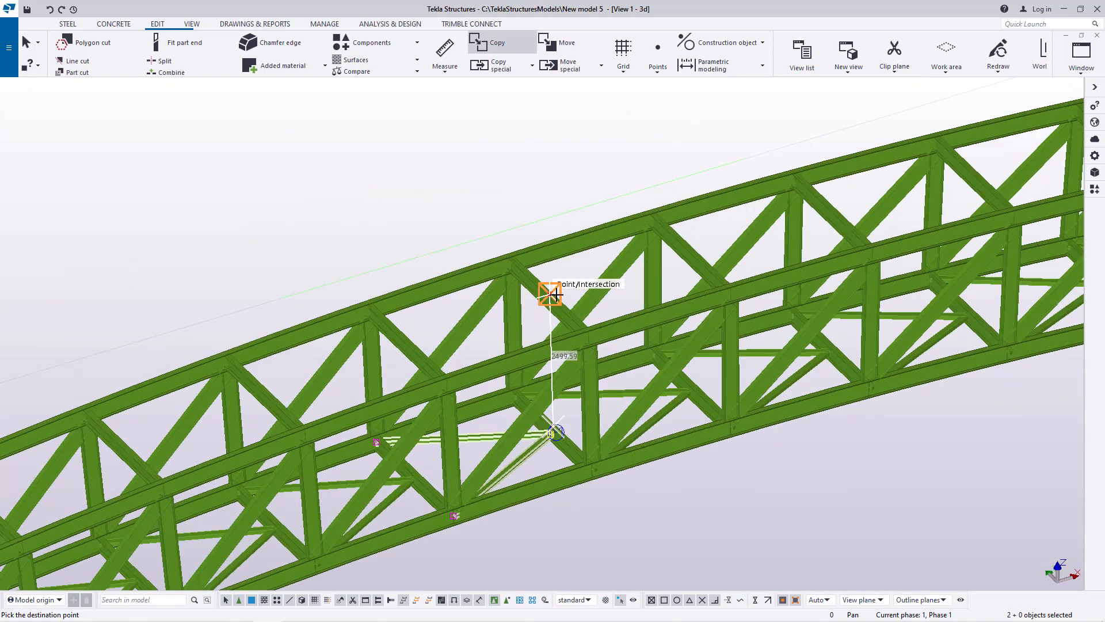
scroll(557, 293, up, 8)
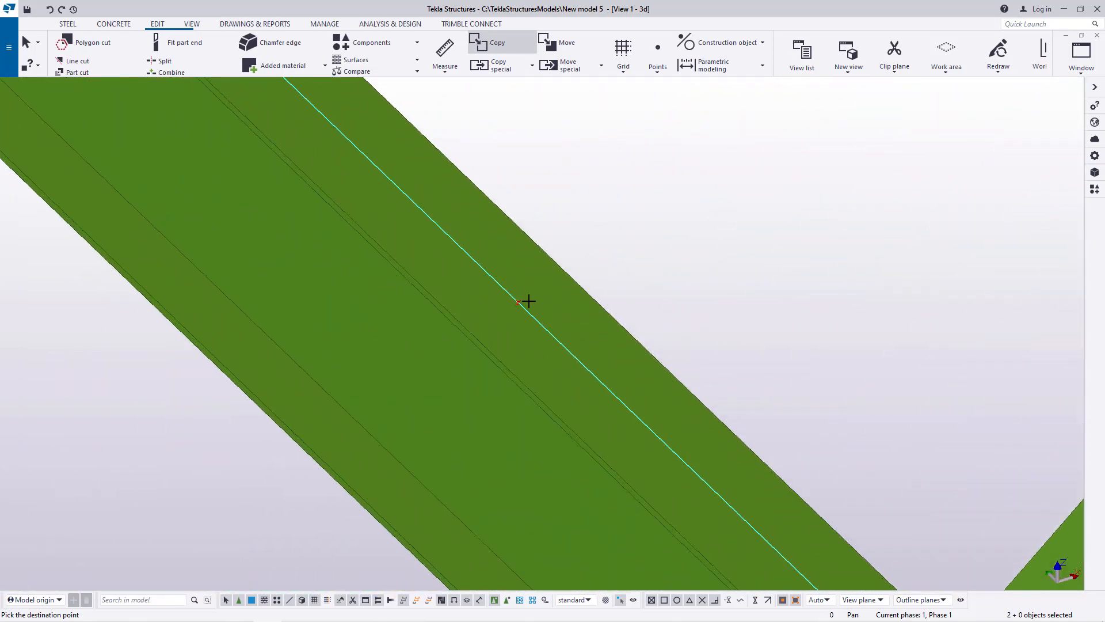
click(518, 303)
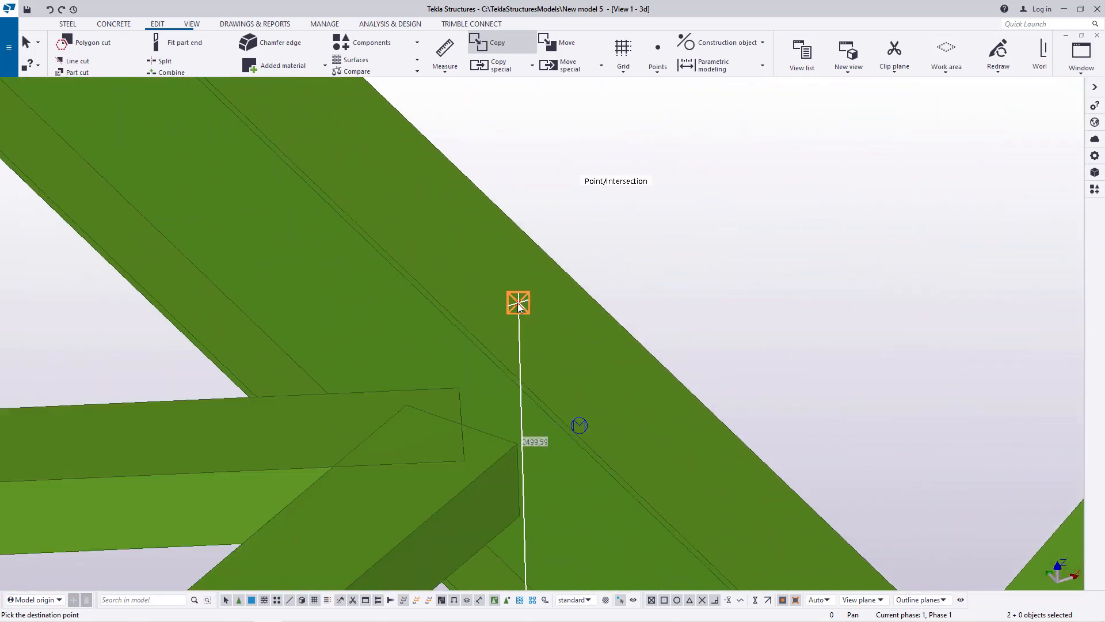
right_click(683, 212)
click(705, 216)
Inspect the copied brace array between the upper chords, checking from several angles how the braces meet the cross beams.
scroll(508, 316, down, 8)
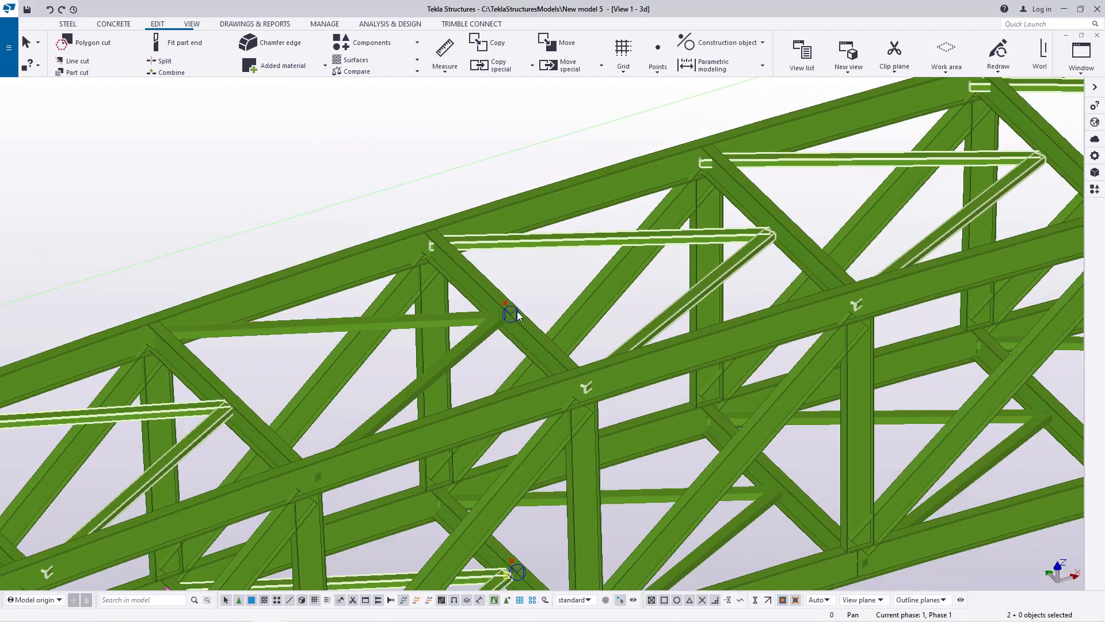
scroll(518, 314, down, 8)
scroll(519, 288, up, 10)
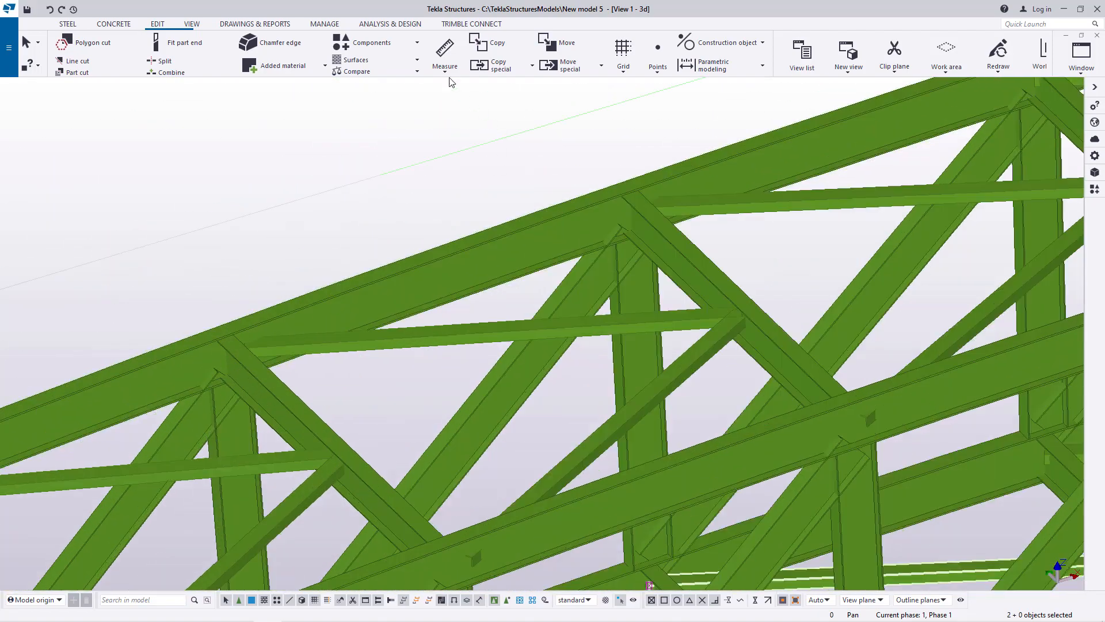
click(193, 28)
click(480, 60)
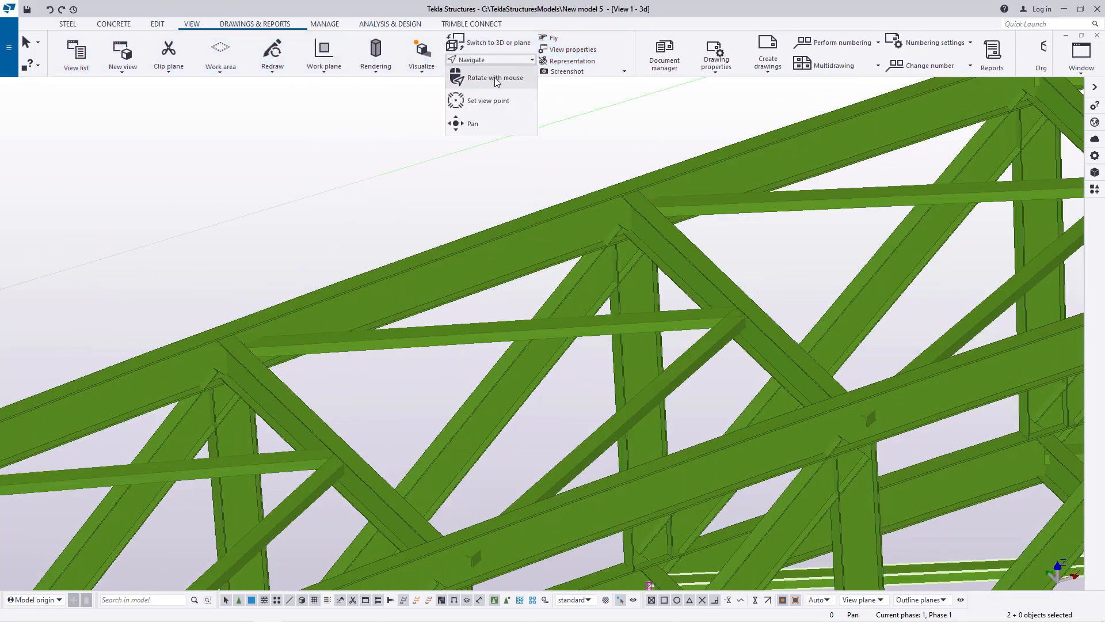
click(495, 83)
drag(709, 294, 696, 266)
scroll(714, 273, down, 10)
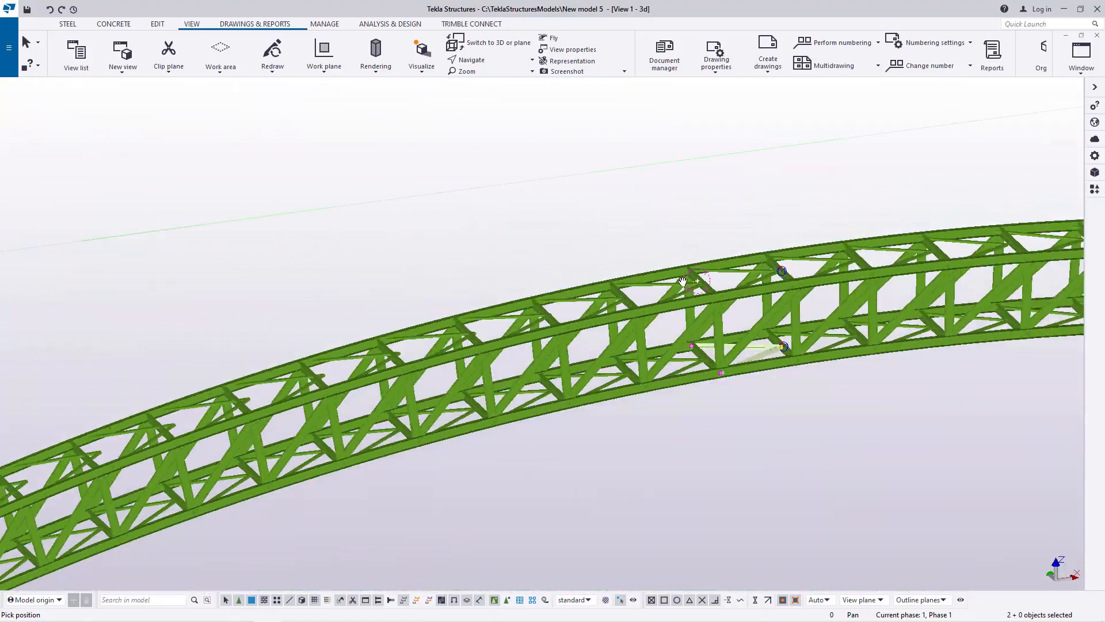
scroll(548, 339, up, 4)
scroll(548, 339, up, 5)
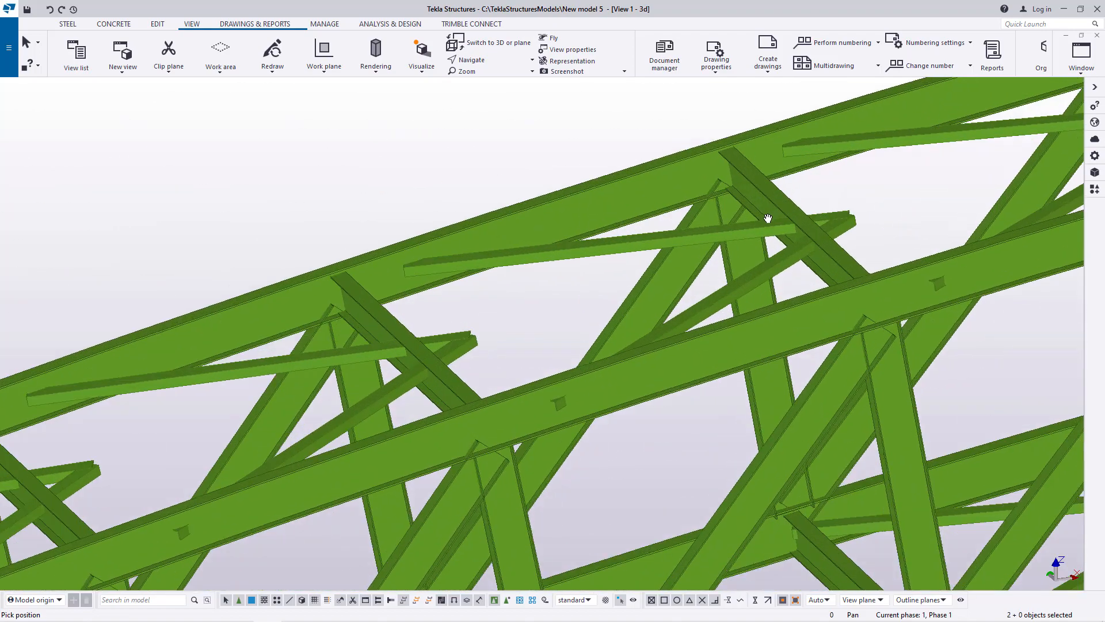
scroll(467, 305, down, 5)
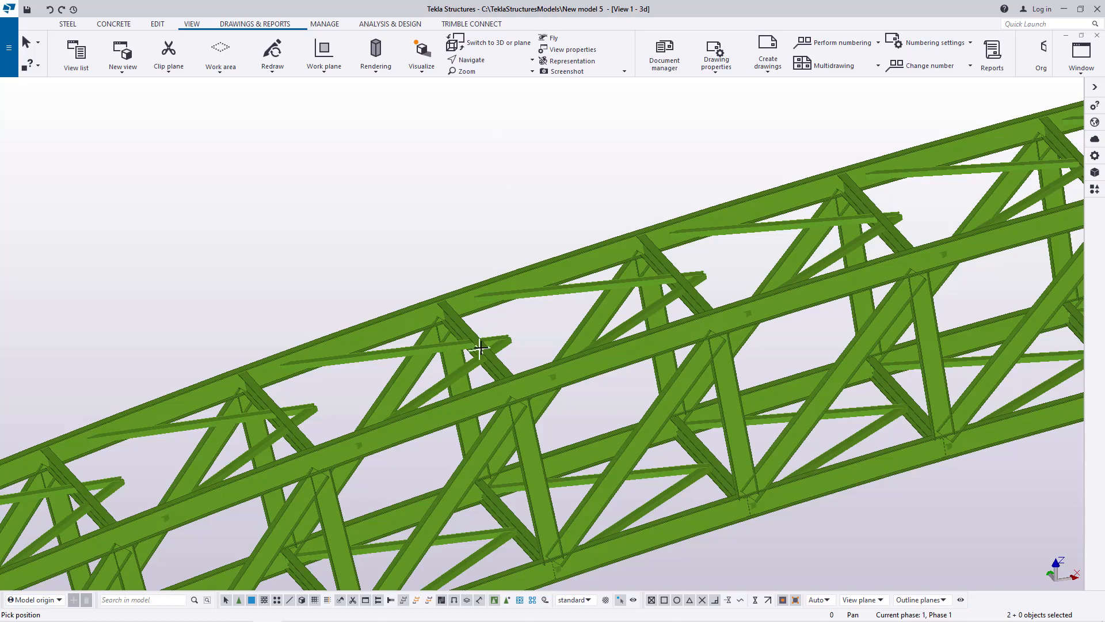
ctrl+middle_drag(481, 371, 267, 202)
right_click(266, 202)
click(293, 210)
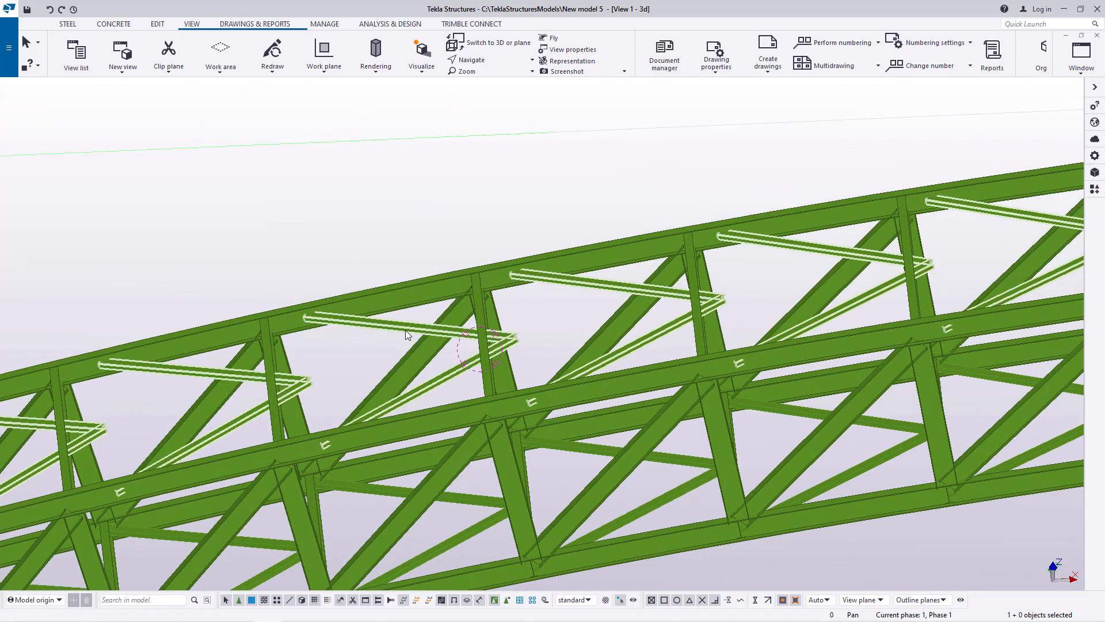
Modify the upper braces' polar array to 246 objects and close its settings.
double_click(405, 330)
scroll(344, 403, up, 2)
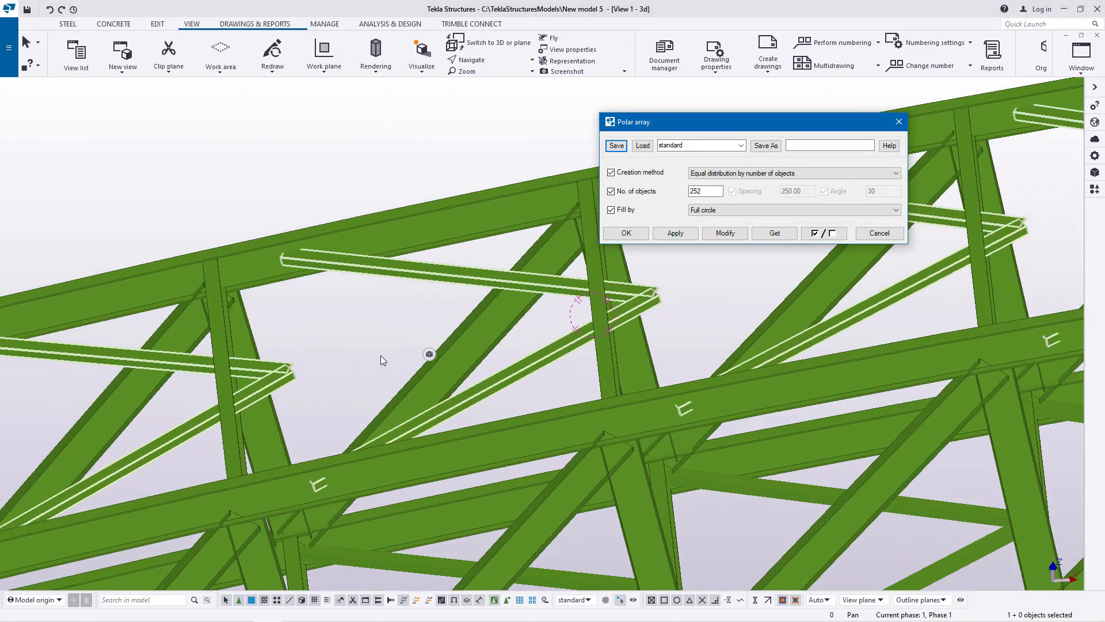
click(702, 189)
click(730, 237)
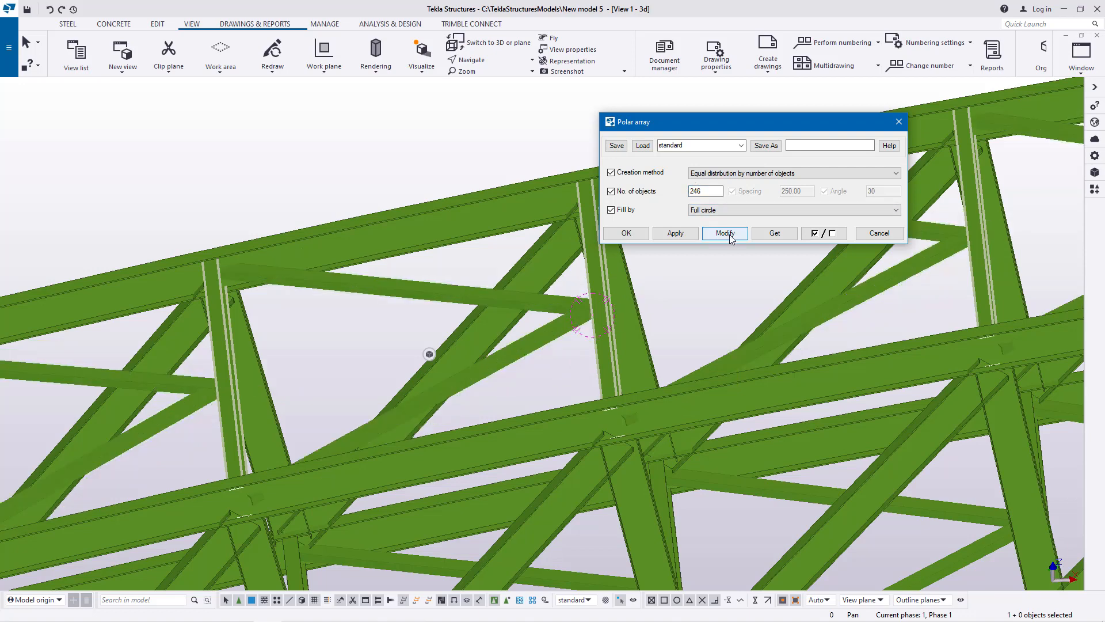
click(626, 233)
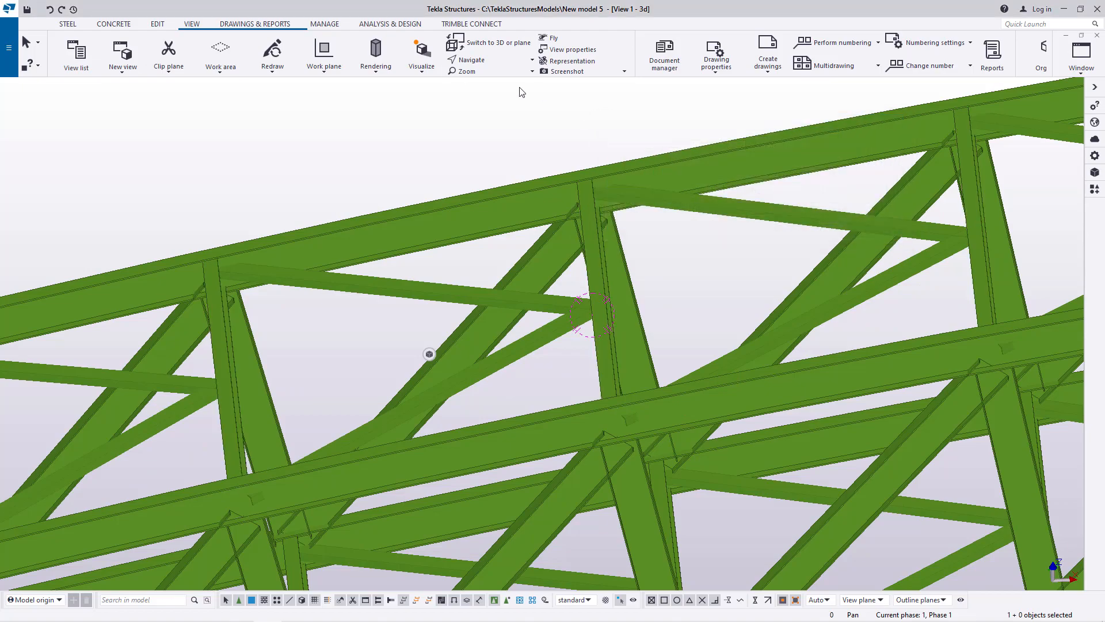
Examine how the modified upper braces line up with the cross beams along the middle of the arc.
key(v)
click(220, 355)
ctrl+middle_drag(203, 366, 335, 322)
scroll(565, 290, down, 4)
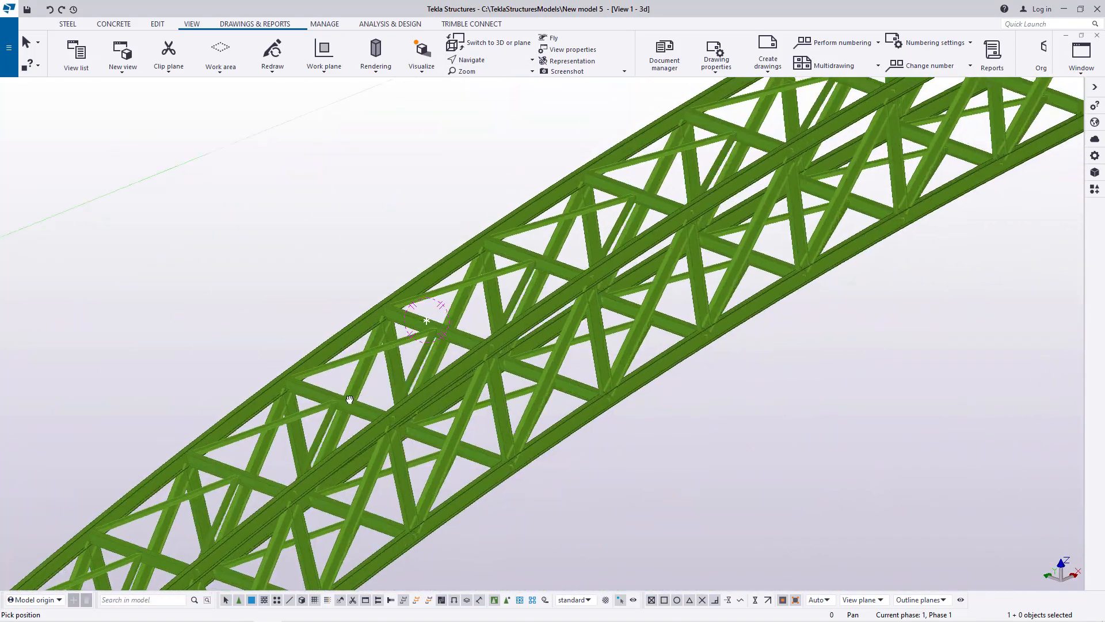
ctrl+middle_drag(350, 400, 506, 360)
scroll(533, 357, down, 3)
scroll(534, 357, up, 8)
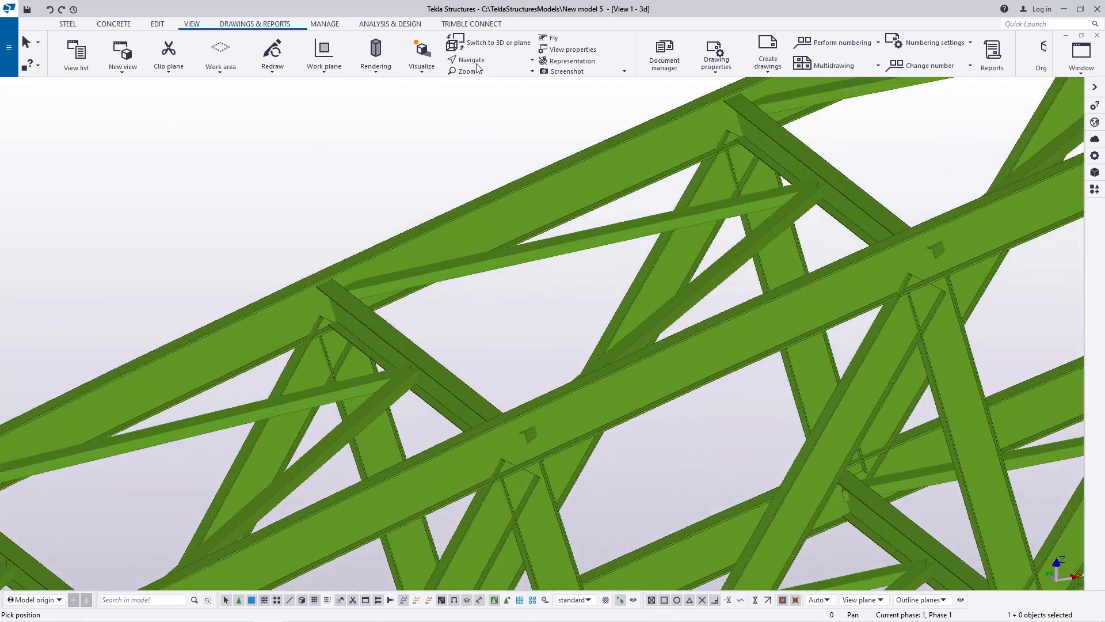
Inspect the braces at the truss's near end and their joints with the upper cross beams from different view angles.
click(476, 62)
click(478, 78)
ctrl+middle_drag(410, 389, 462, 307)
scroll(463, 306, down, 10)
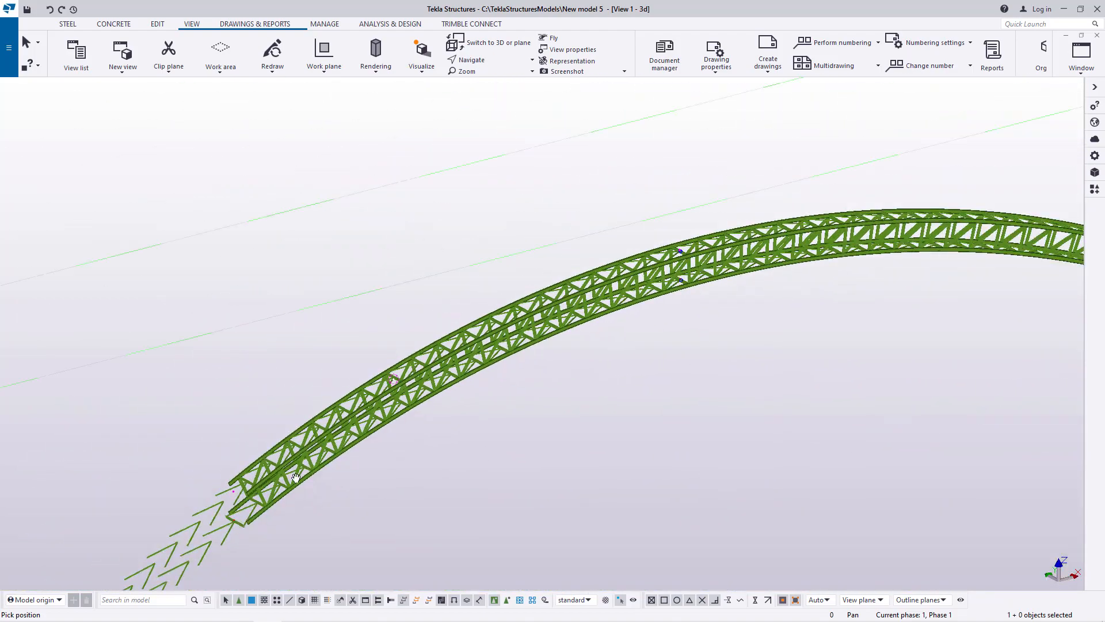
scroll(247, 490, up, 4)
scroll(209, 496, up, 5)
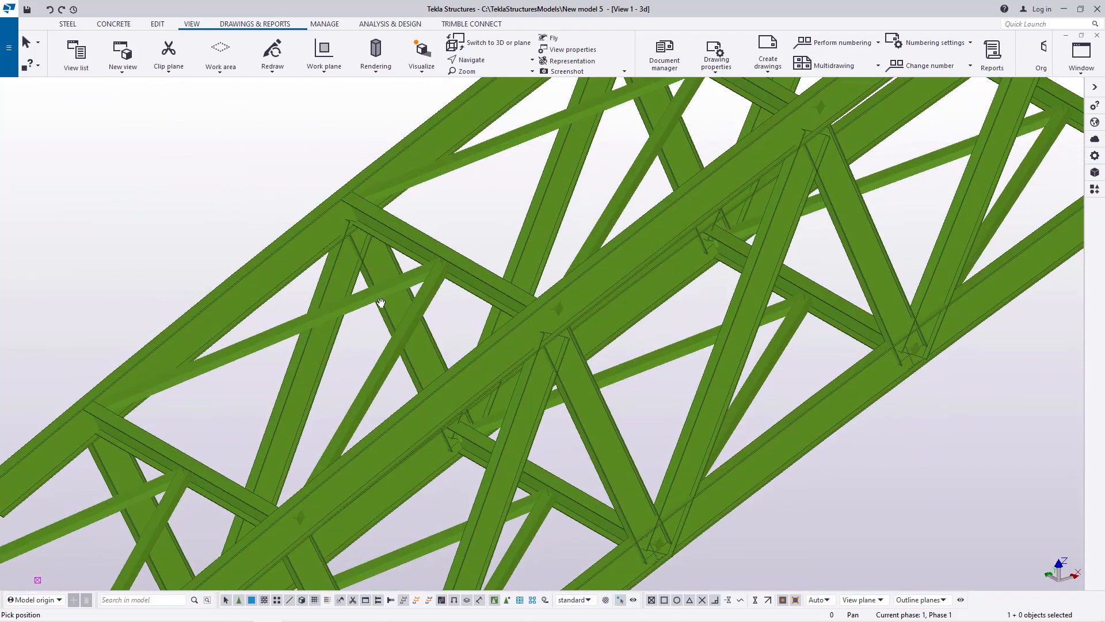
click(479, 63)
click(488, 77)
drag(438, 267, 426, 246)
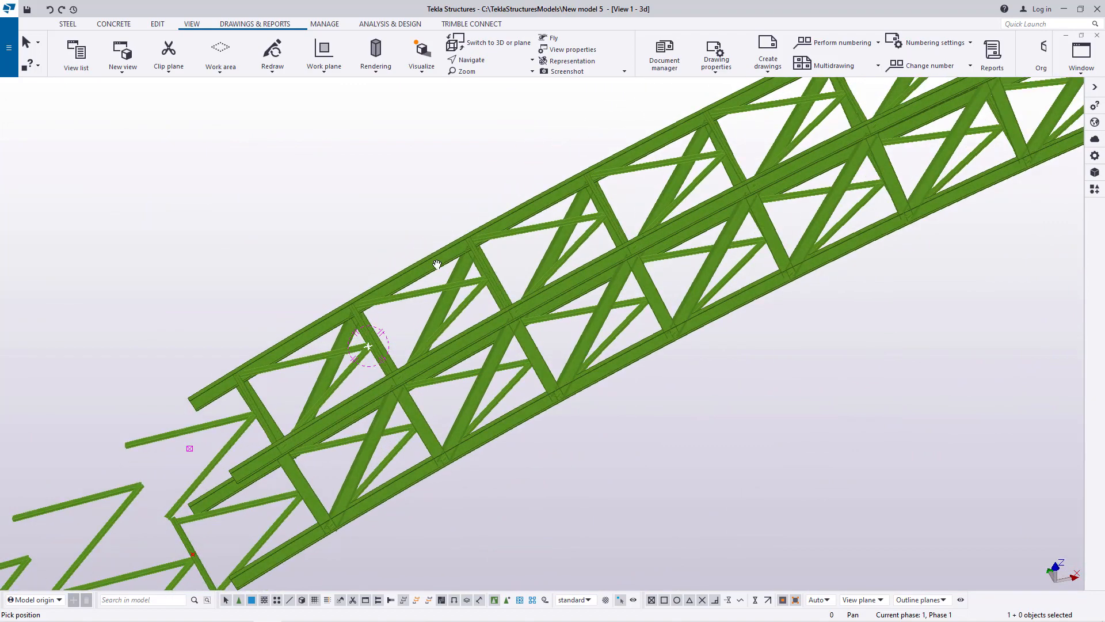
scroll(525, 259, up, 5)
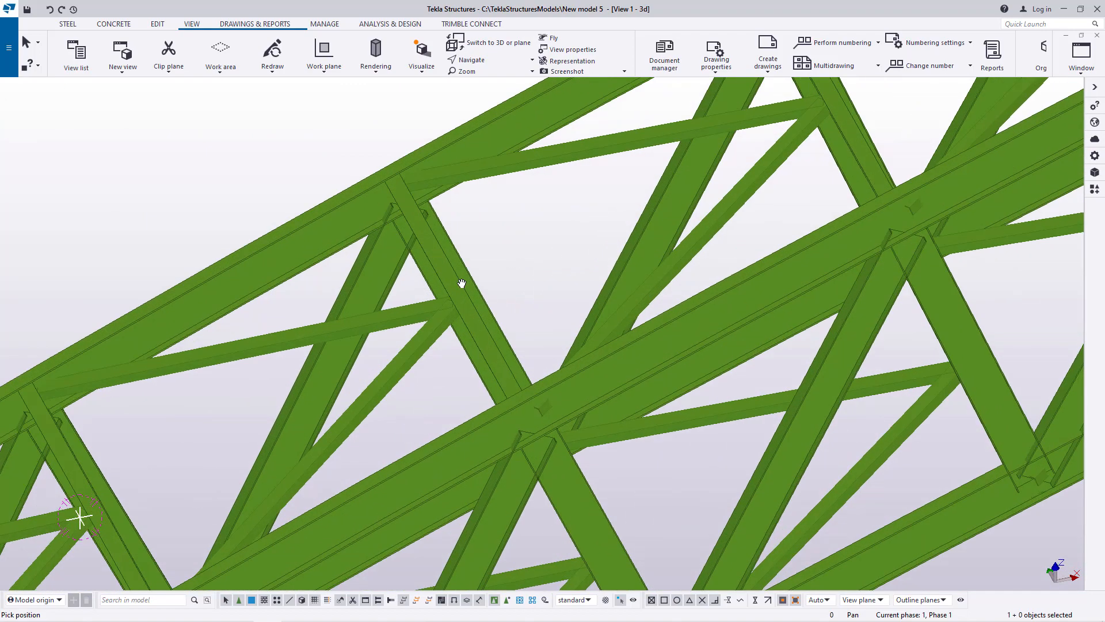
click(482, 59)
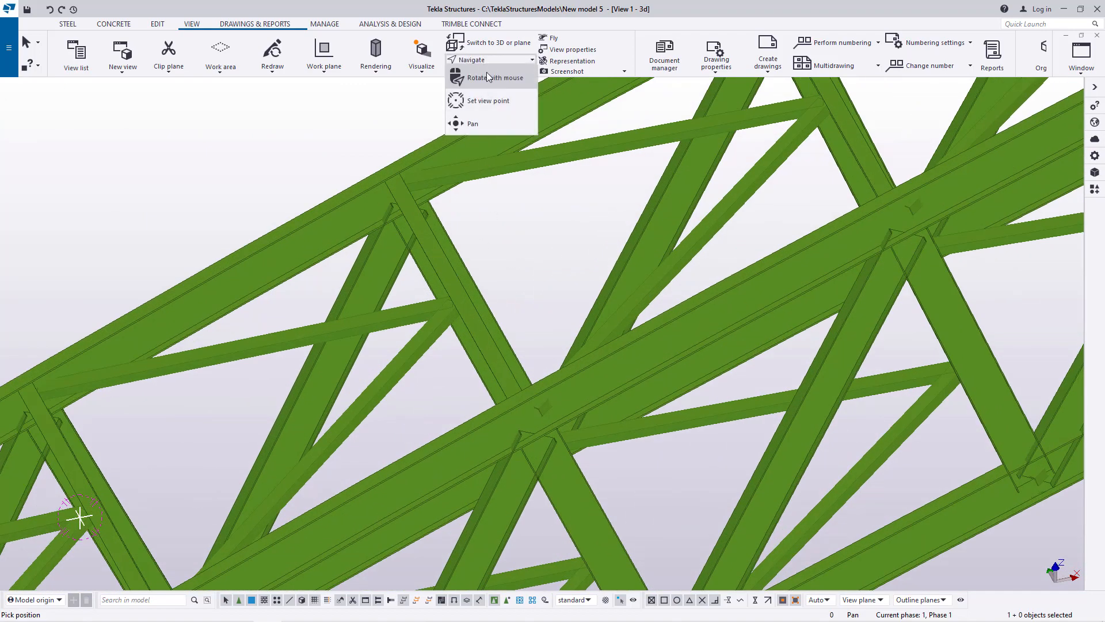
click(486, 81)
scroll(466, 284, down, 5)
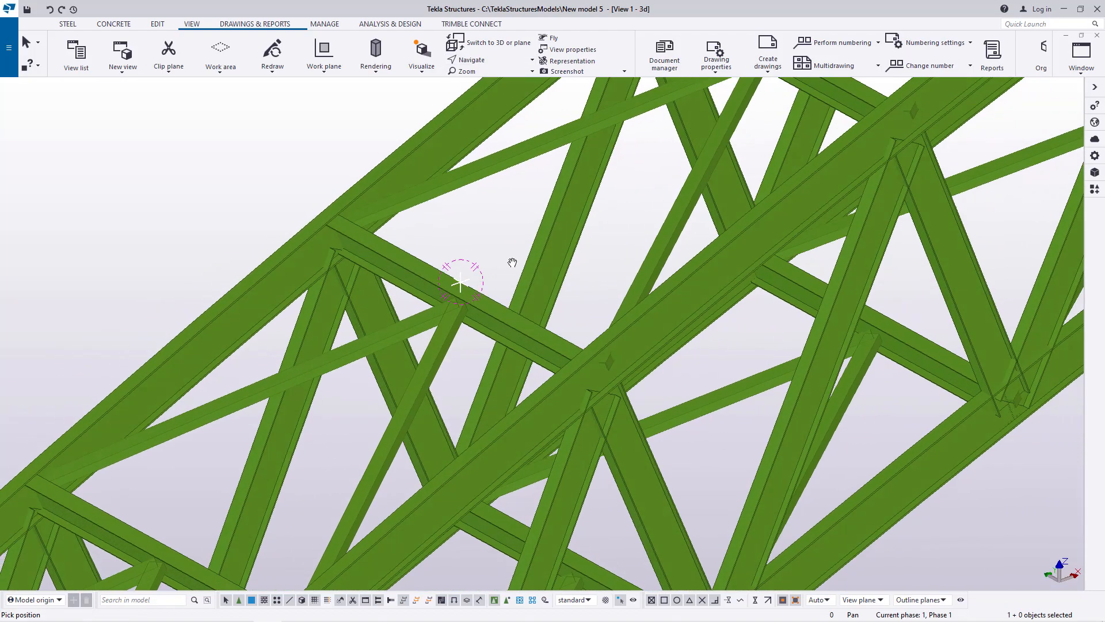
Review the bracing along the whole arc and where the brace arrays run past the truss ends.
drag(431, 280, 251, 408)
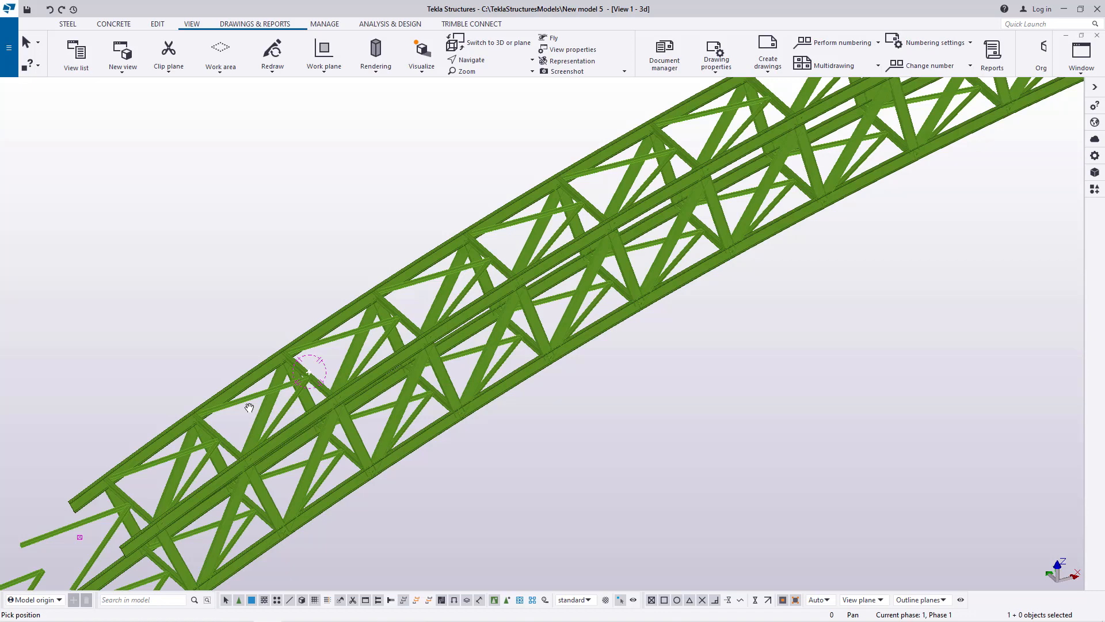
scroll(418, 433, down, 3)
right_click(359, 206)
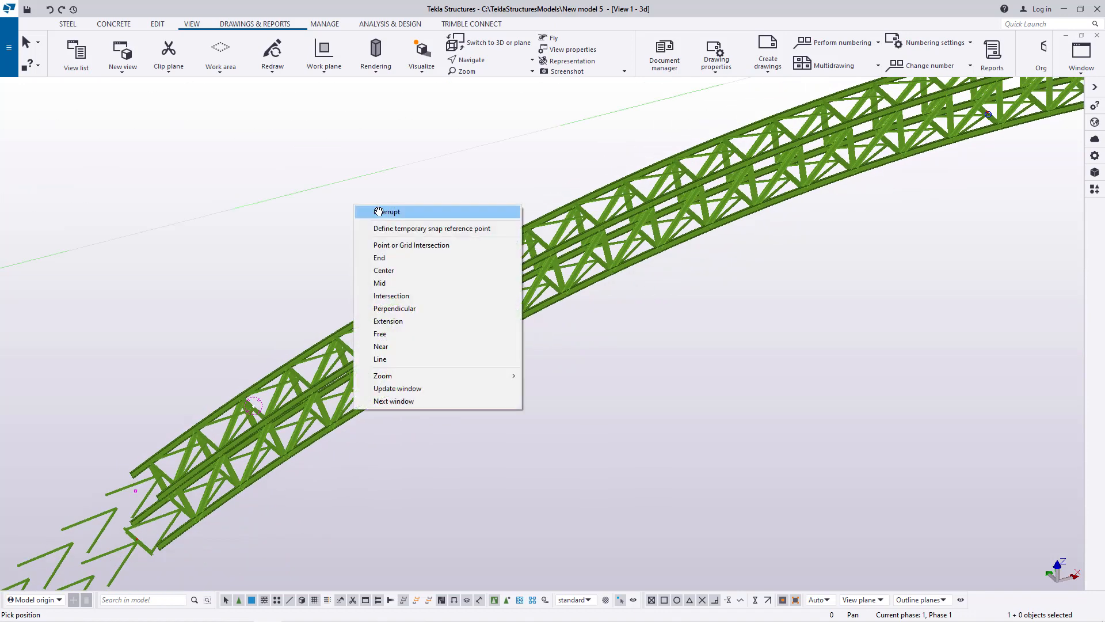
click(379, 211)
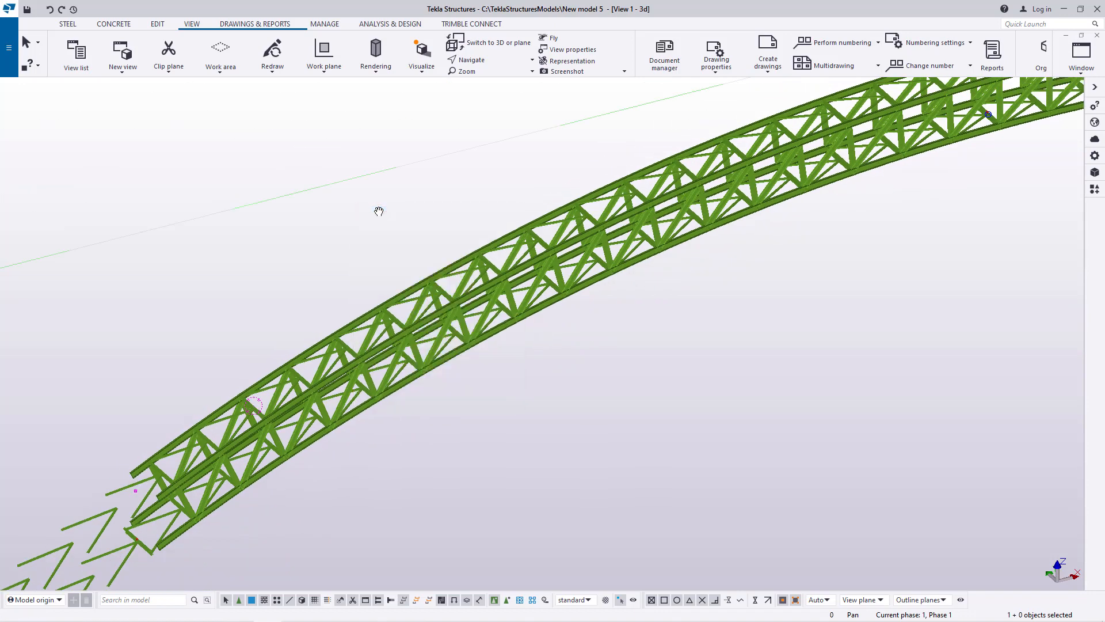
scroll(271, 401, down, 5)
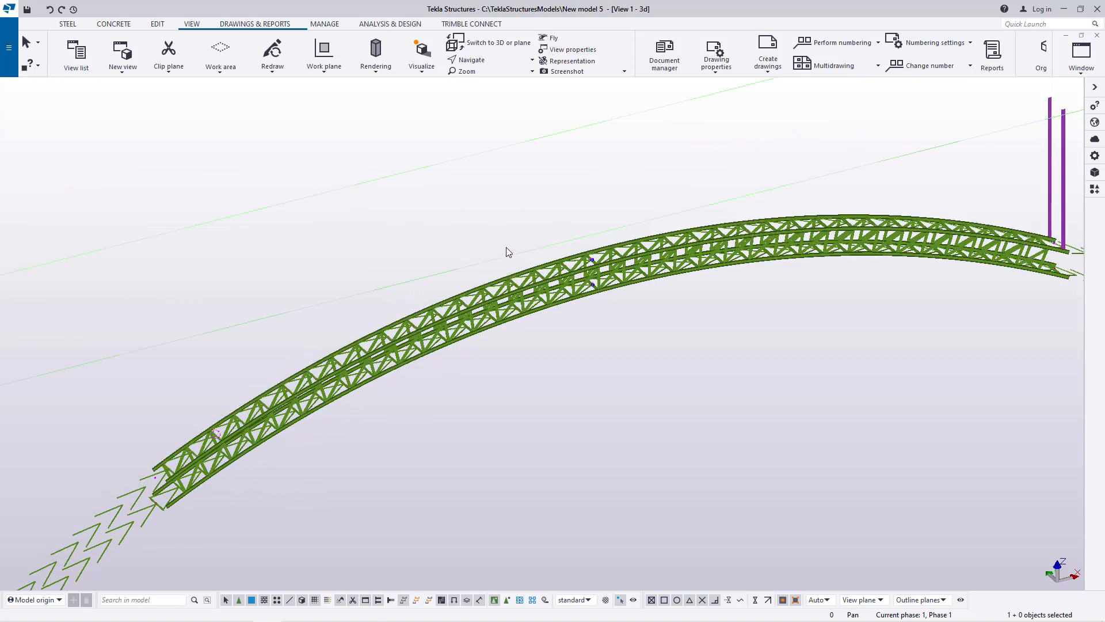
scroll(612, 329, down, 1)
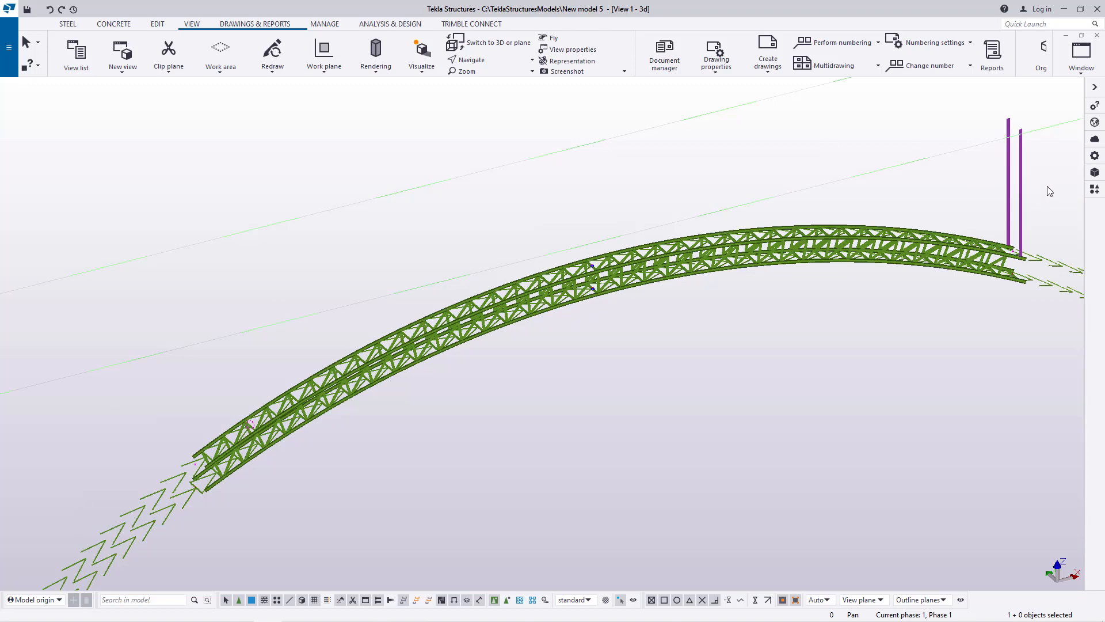
Examine the surplus braces beyond the truss end at the purple columns from another view angle.
scroll(981, 278, up, 5)
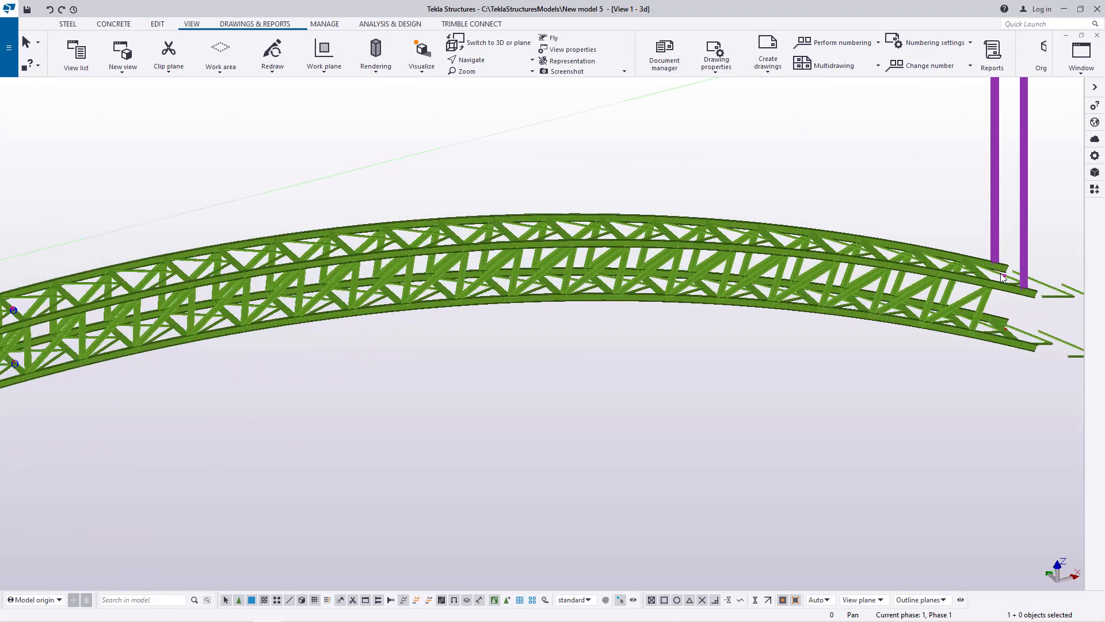
click(485, 59)
click(486, 101)
drag(482, 233, 374, 482)
scroll(374, 482, up, 5)
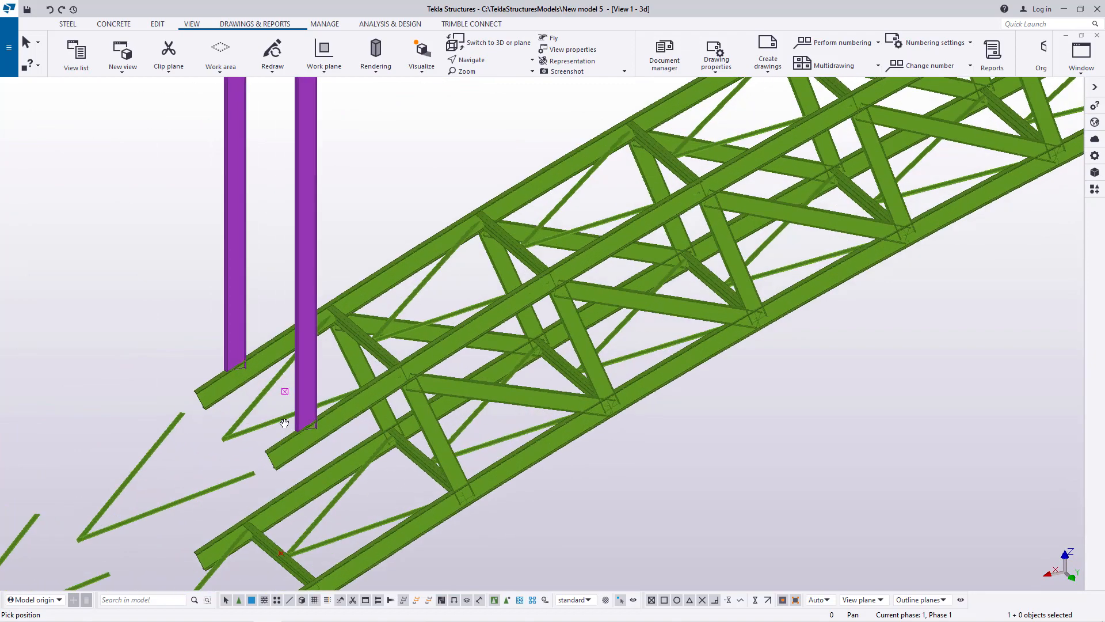
right_click(417, 188)
click(448, 195)
scroll(124, 462, down, 10)
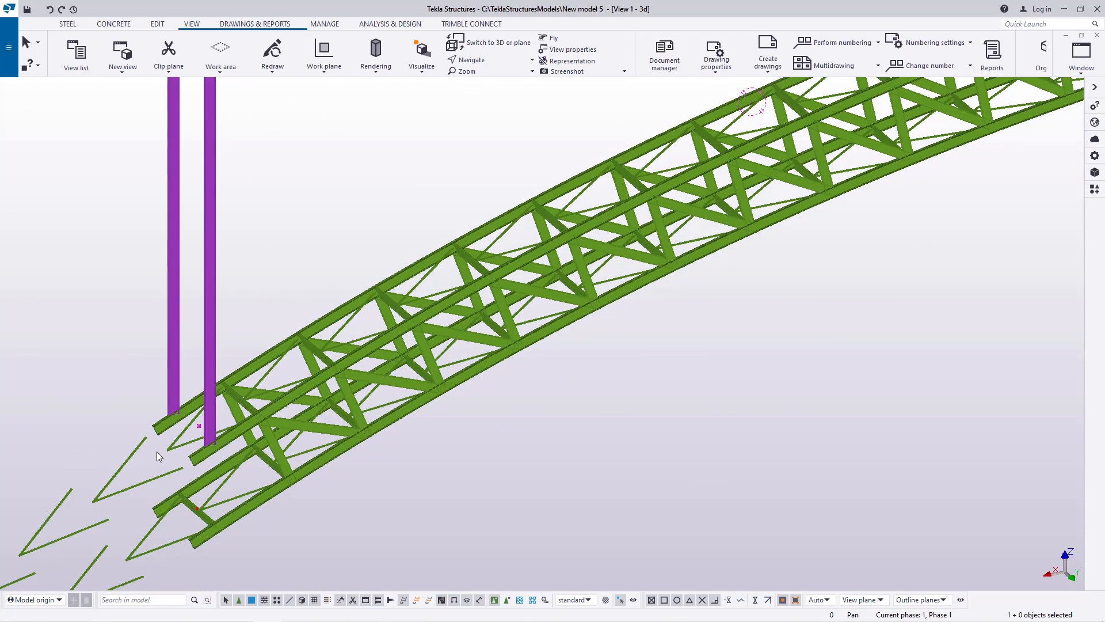
scroll(213, 404, down, 3)
scroll(181, 403, up, 3)
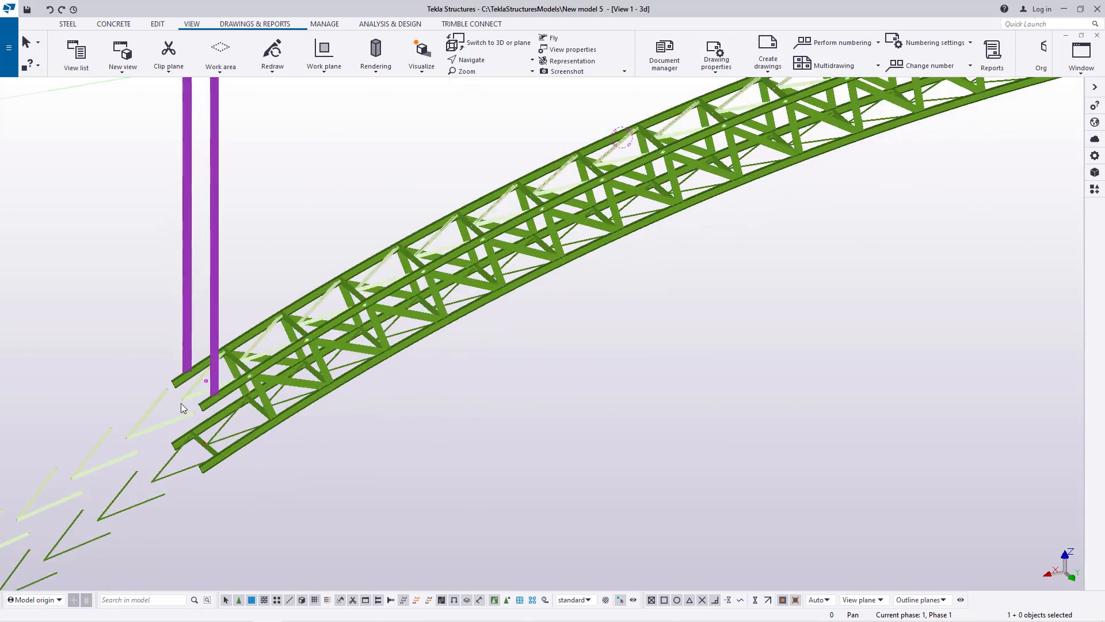
Examine the surplus braces and the extra cross beam at the truss end opposite the purple columns.
scroll(213, 321, down, 6)
scroll(717, 242, up, 8)
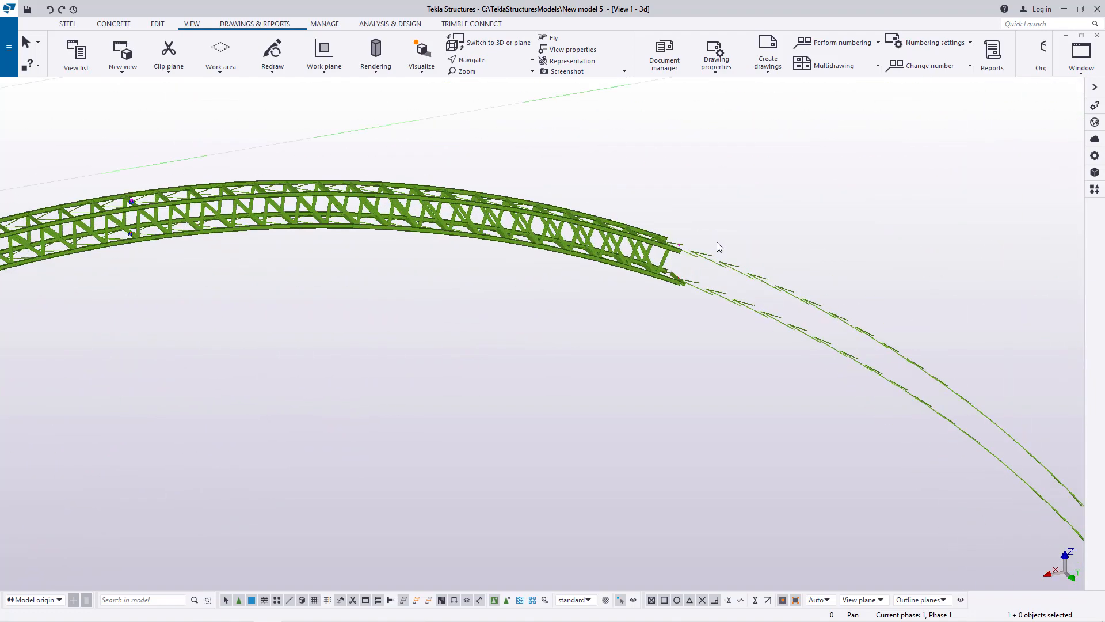
scroll(718, 241, up, 2)
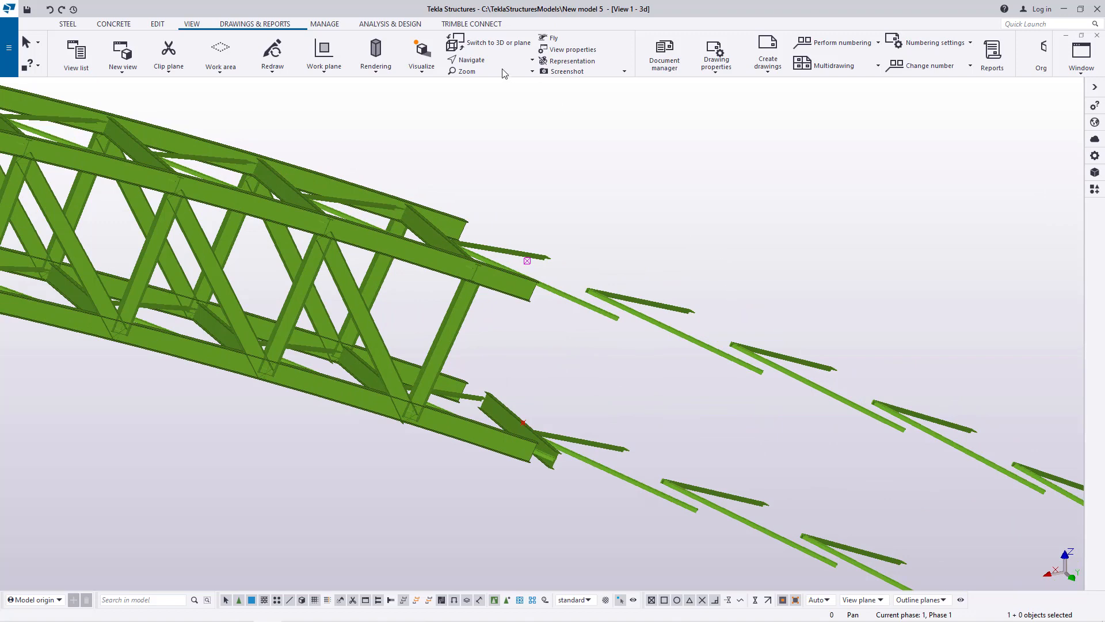
key(v)
click(451, 348)
ctrl+middle_drag(451, 348, 350, 364)
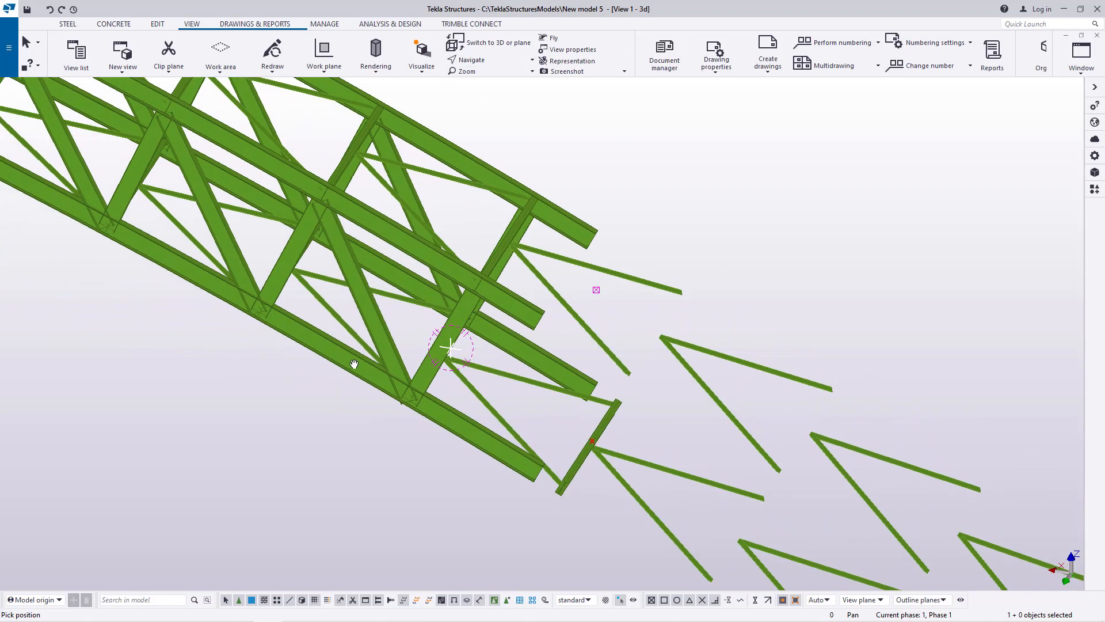
right_click(683, 167)
click(714, 175)
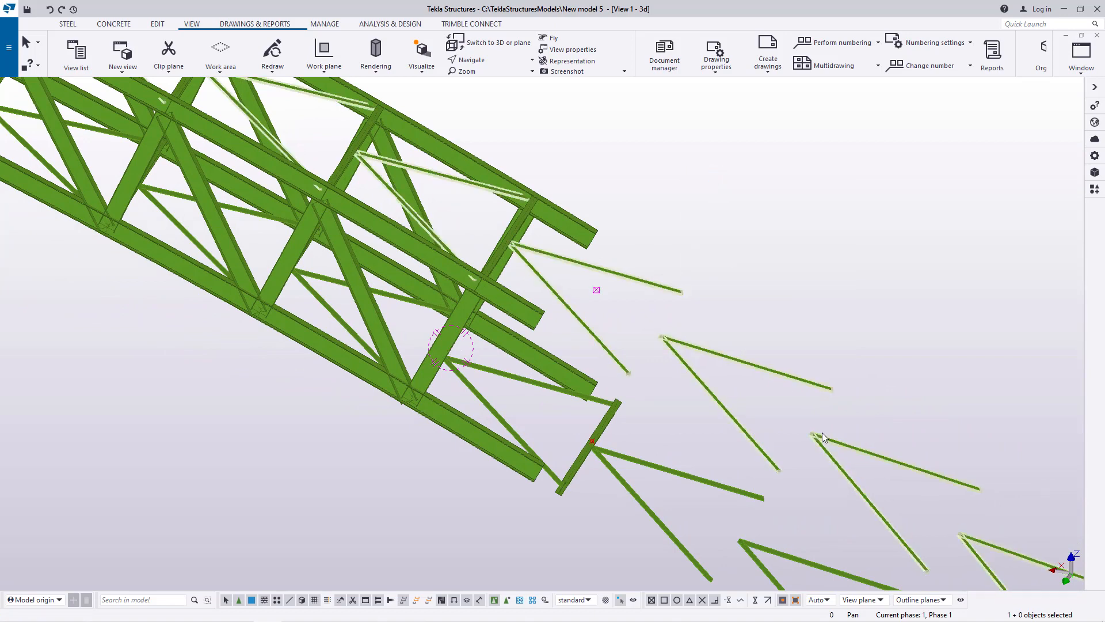
Enable selecting individual objects inside components and delete the first surplus braces and the extra cross beam beyond the truss end opposite the columns.
drag(881, 265, 686, 479)
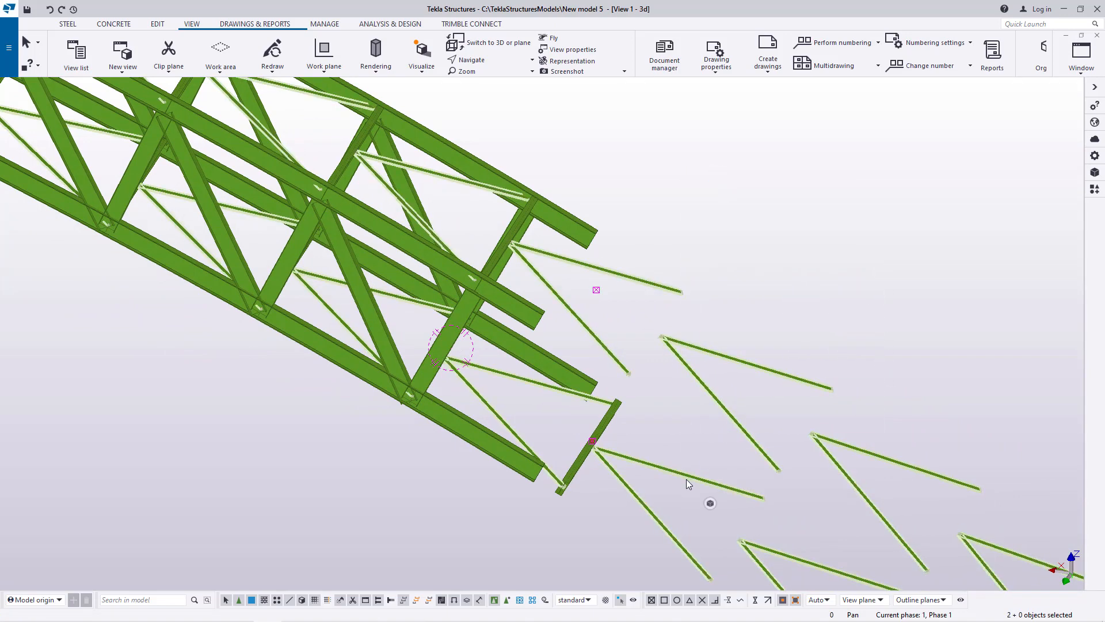
scroll(783, 497, down, 5)
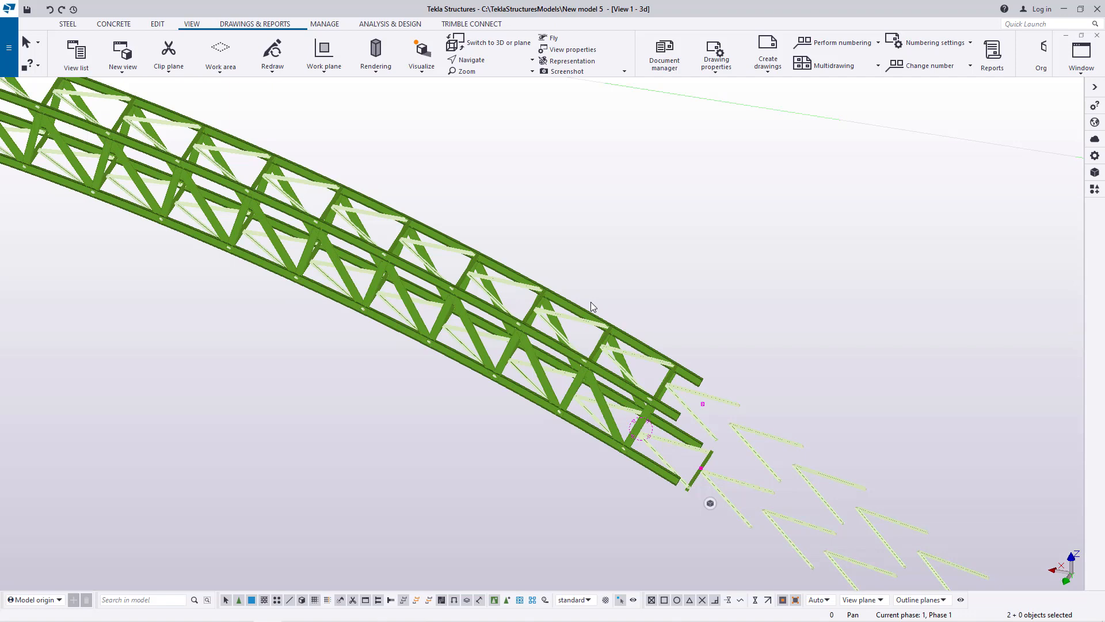
click(749, 234)
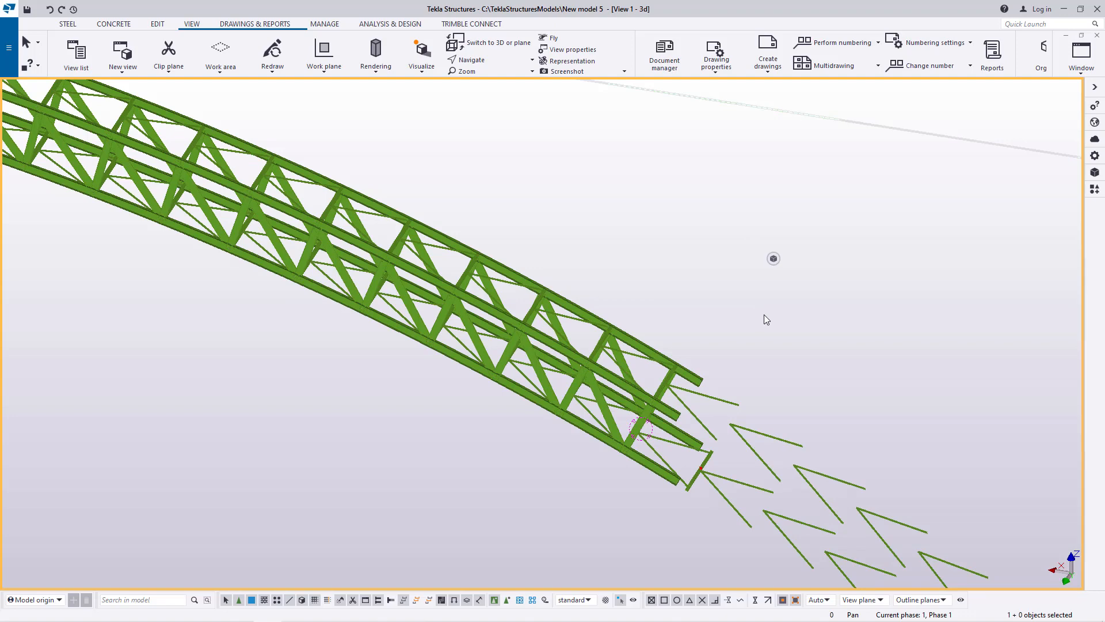
click(509, 602)
scroll(556, 407, down, 2)
scroll(705, 442, up, 2)
scroll(706, 441, up, 2)
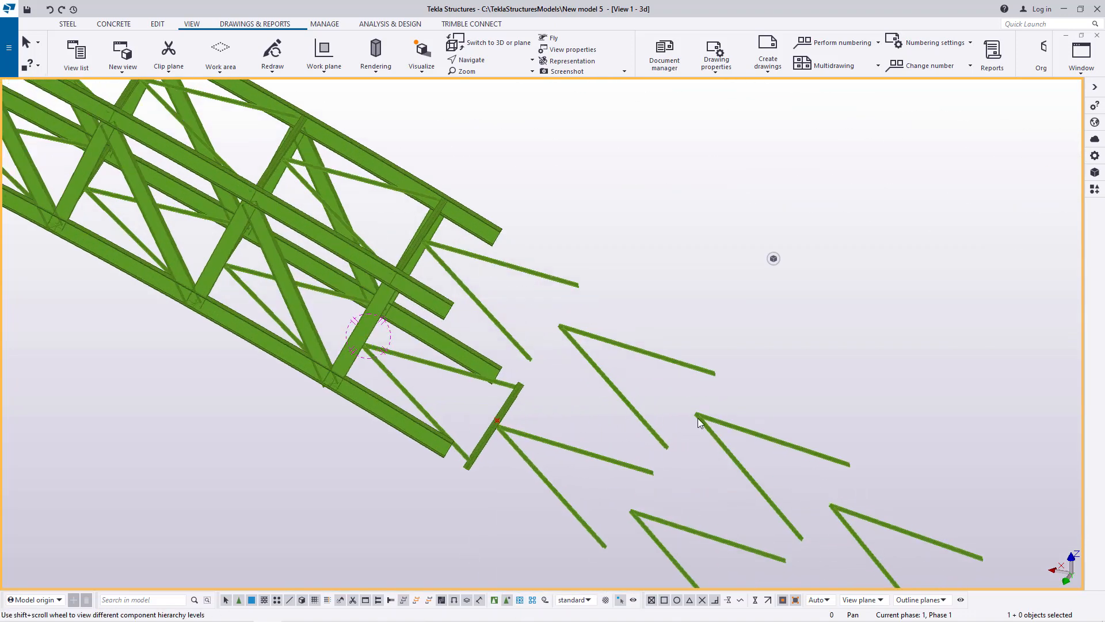
drag(680, 227, 519, 564)
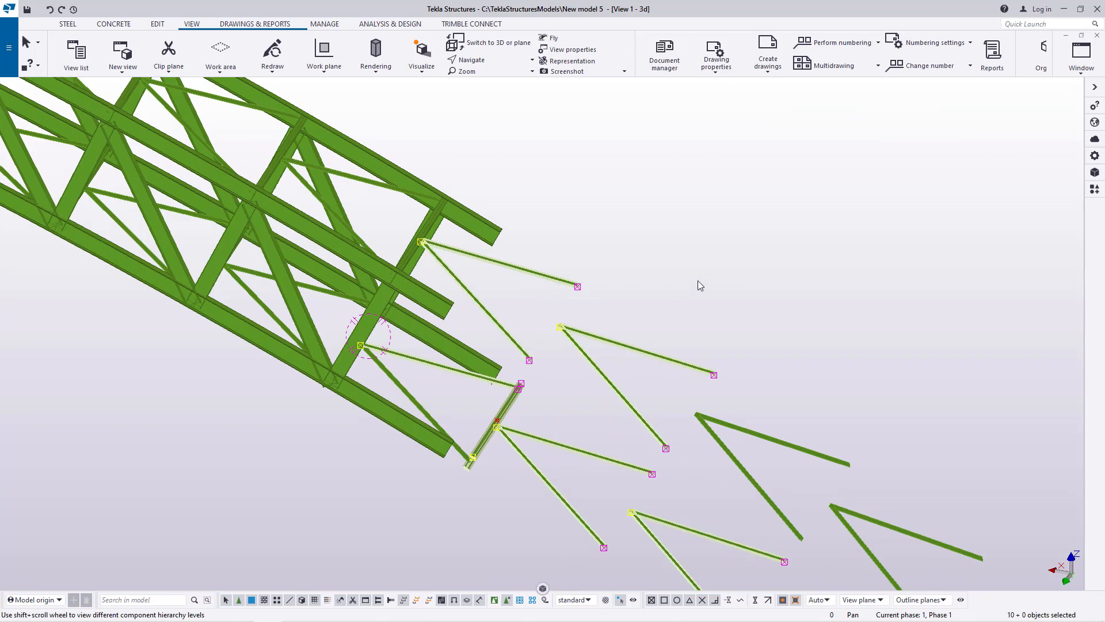
key(Delete)
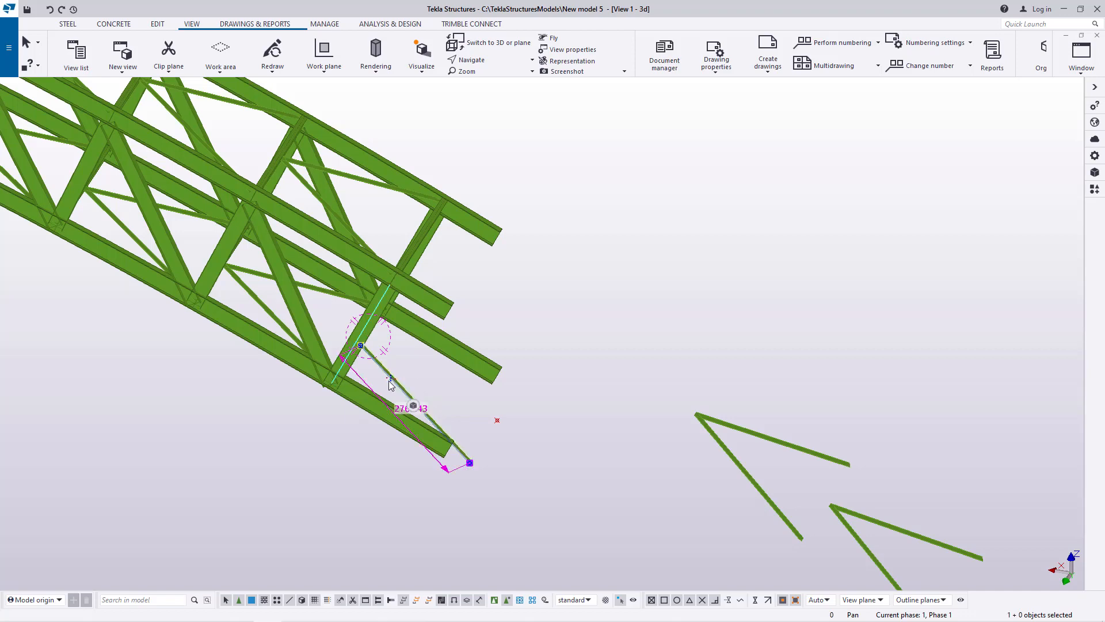
Delete the remaining surplus braces that continue down the circle from the truss end opposite the columns.
scroll(398, 289, down, 5)
drag(615, 476, 521, 576)
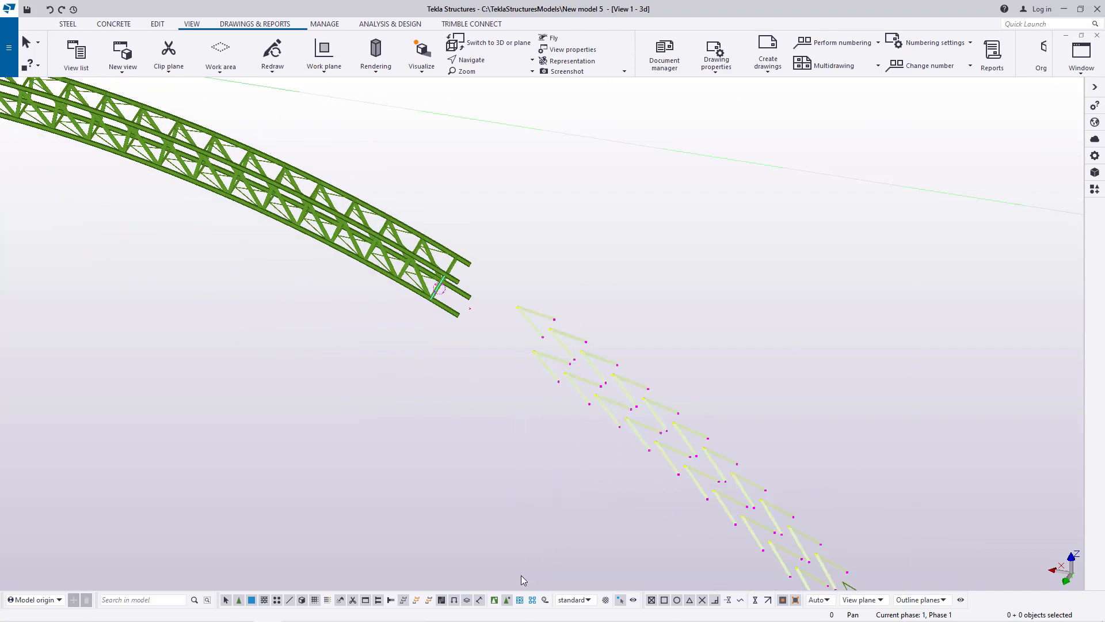
key(Delete)
scroll(569, 264, down, 3)
drag(788, 339, 605, 530)
key(Delete)
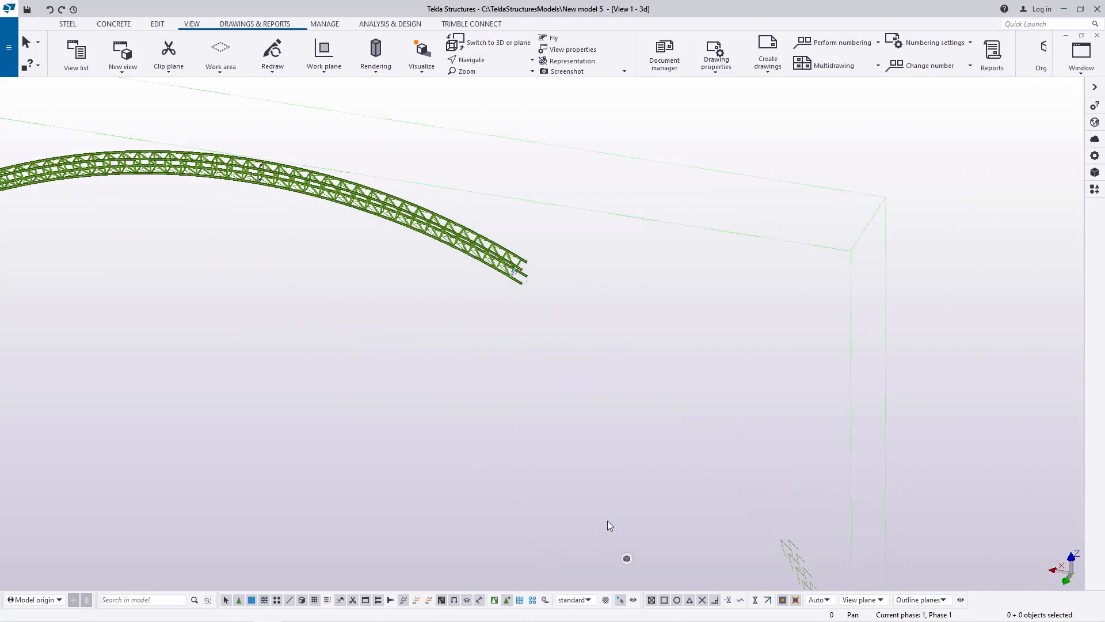
scroll(607, 521, down, 3)
drag(720, 254, 662, 536)
key(Delete)
Delete the surplus braces around the circle's lower arc and far side, up to the area near the purple columns.
scroll(759, 462, down, 3)
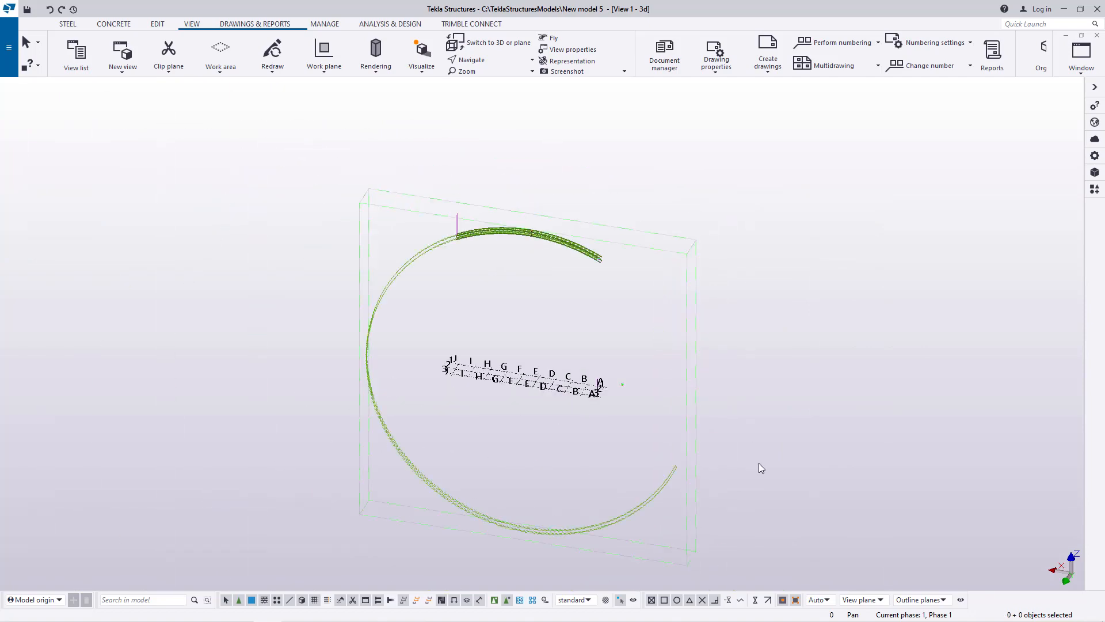
drag(806, 529, 347, 416)
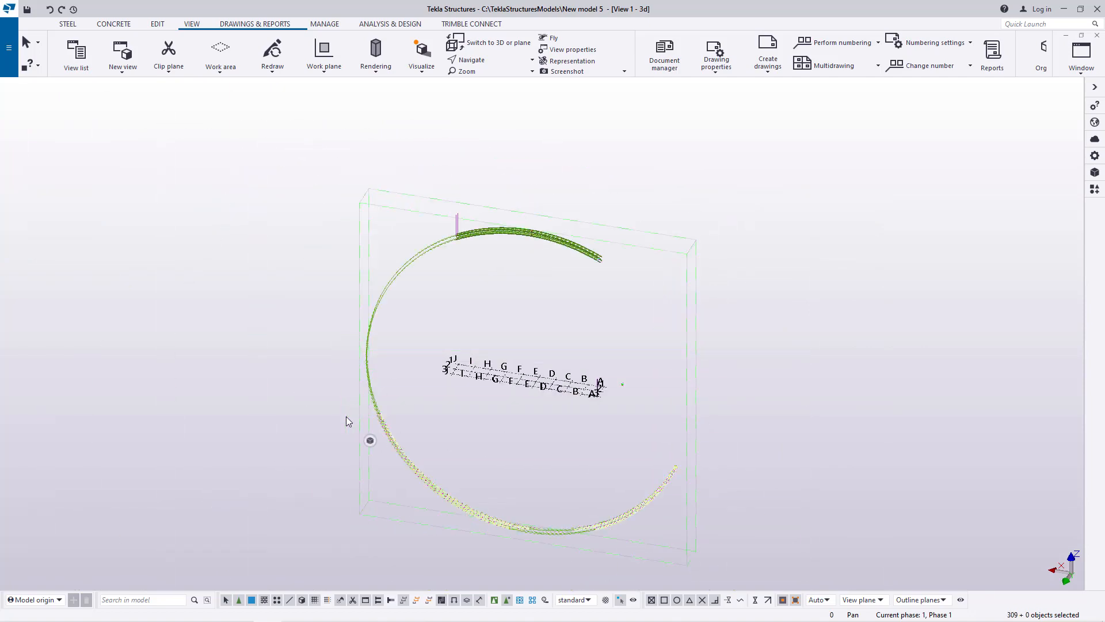
key(Delete)
scroll(416, 264, up, 3)
drag(415, 261, 293, 490)
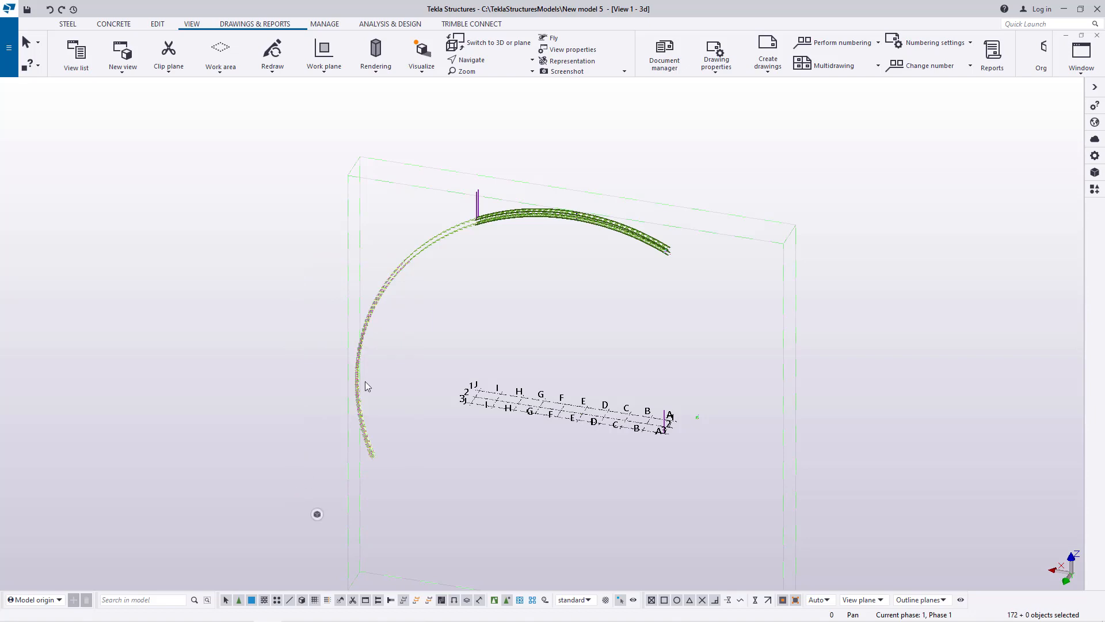
key(Delete)
scroll(403, 259, up, 3)
drag(496, 285, 386, 192)
key(Delete)
scroll(452, 210, down, 3)
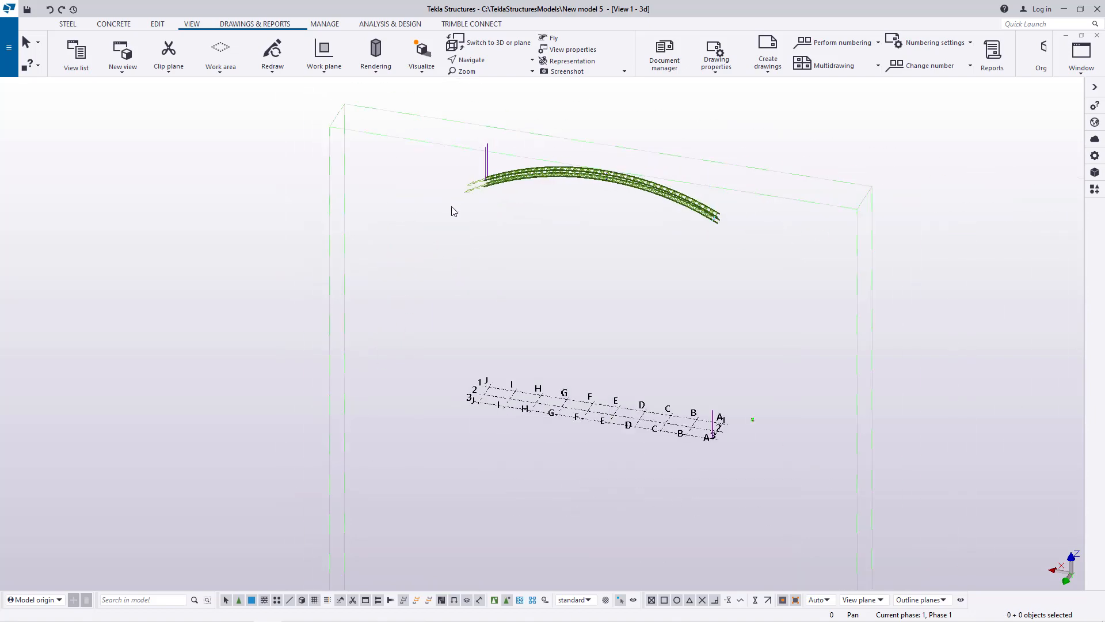
drag(657, 518, 436, 459)
key(Delete)
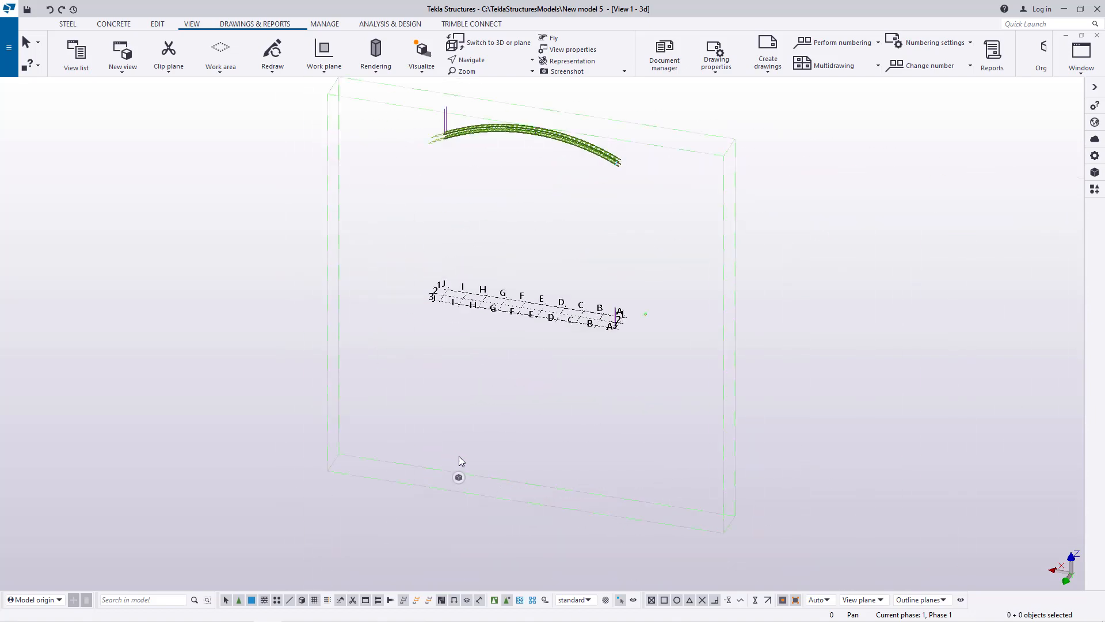
Delete the last surplus braces protruding past the upper and lower chords at the purple columns.
scroll(457, 458, down, 3)
scroll(451, 269, up, 5)
scroll(461, 288, up, 5)
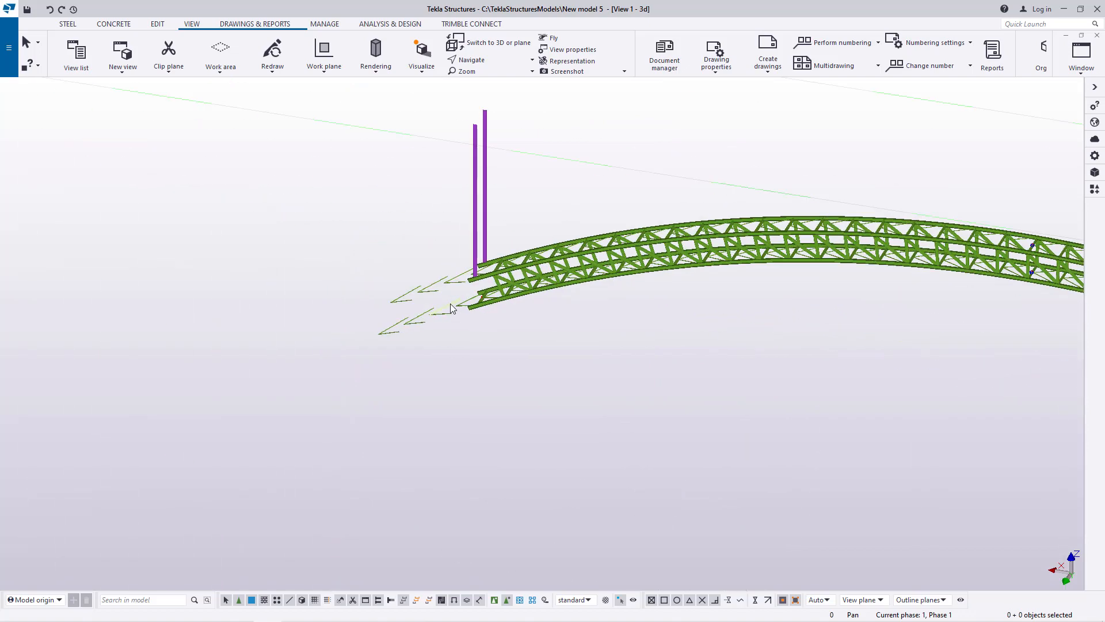
drag(446, 194, 216, 464)
key(Delete)
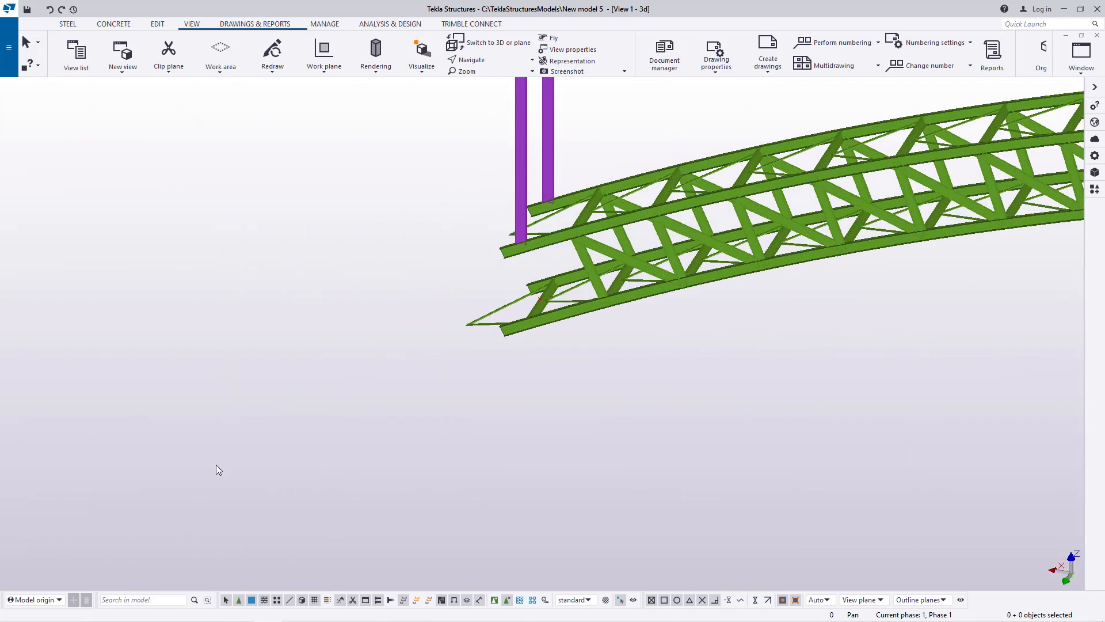
scroll(460, 337, up, 6)
scroll(534, 267, up, 5)
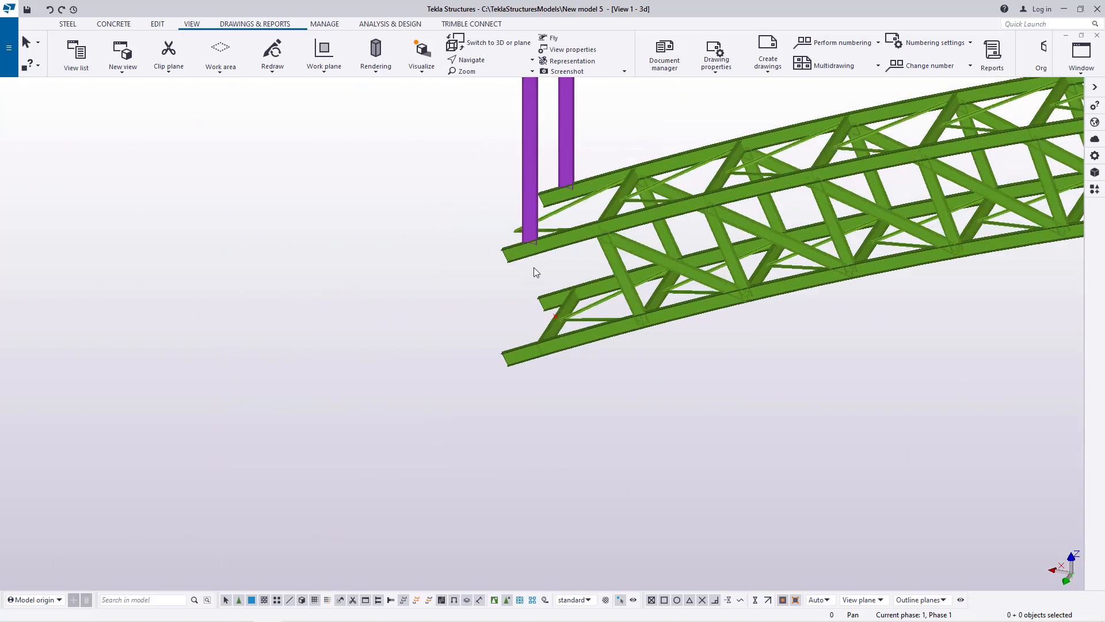
click(599, 184)
key(Delete)
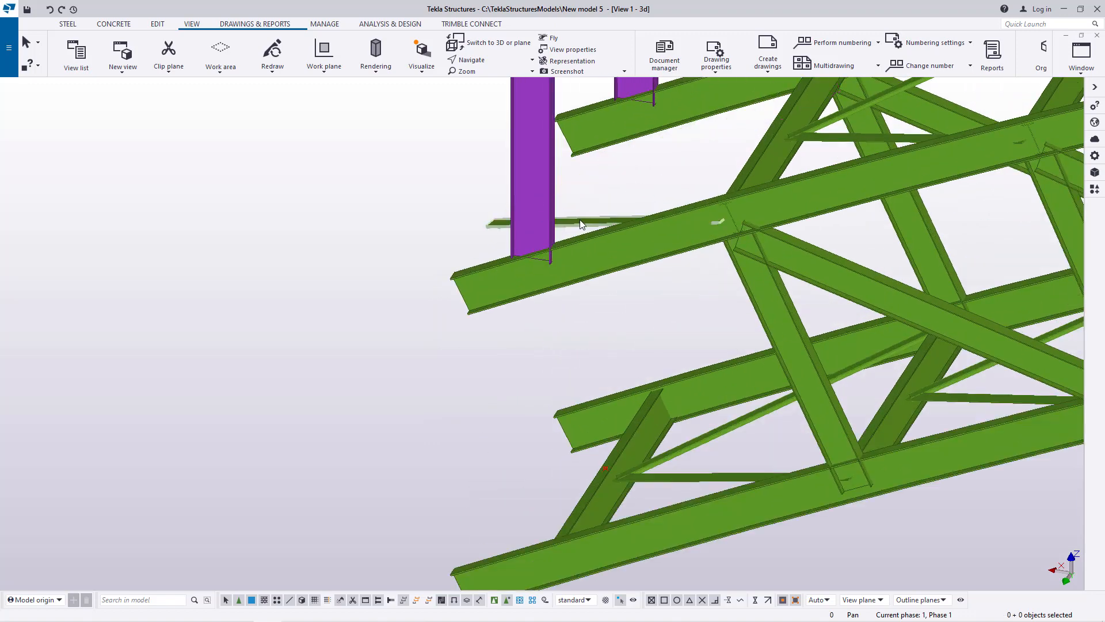
Examine the truss end and the two purple columns standing on its upper chords from several viewing angles.
scroll(528, 286, down, 3)
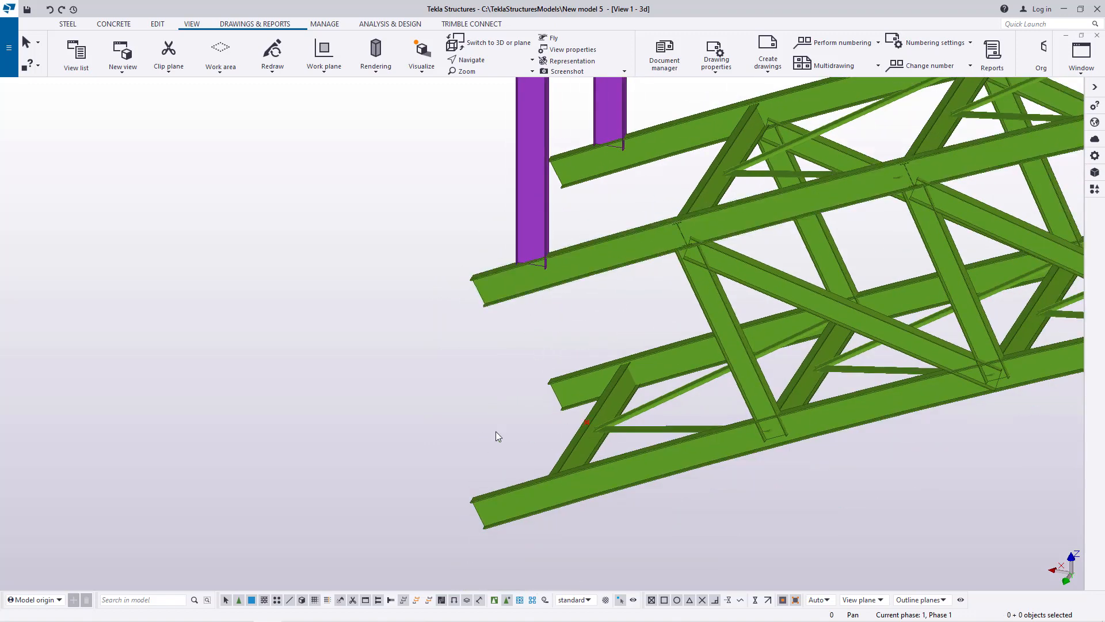
scroll(489, 305, down, 2)
click(484, 61)
click(487, 81)
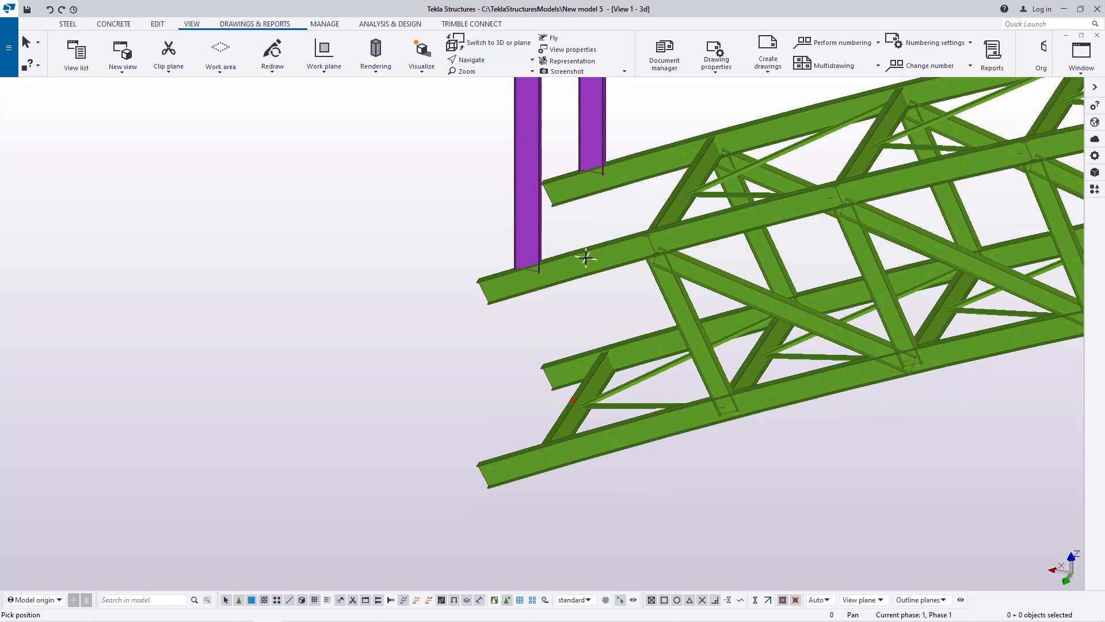
drag(586, 259, 355, 478)
scroll(355, 478, down, 2)
scroll(354, 478, down, 3)
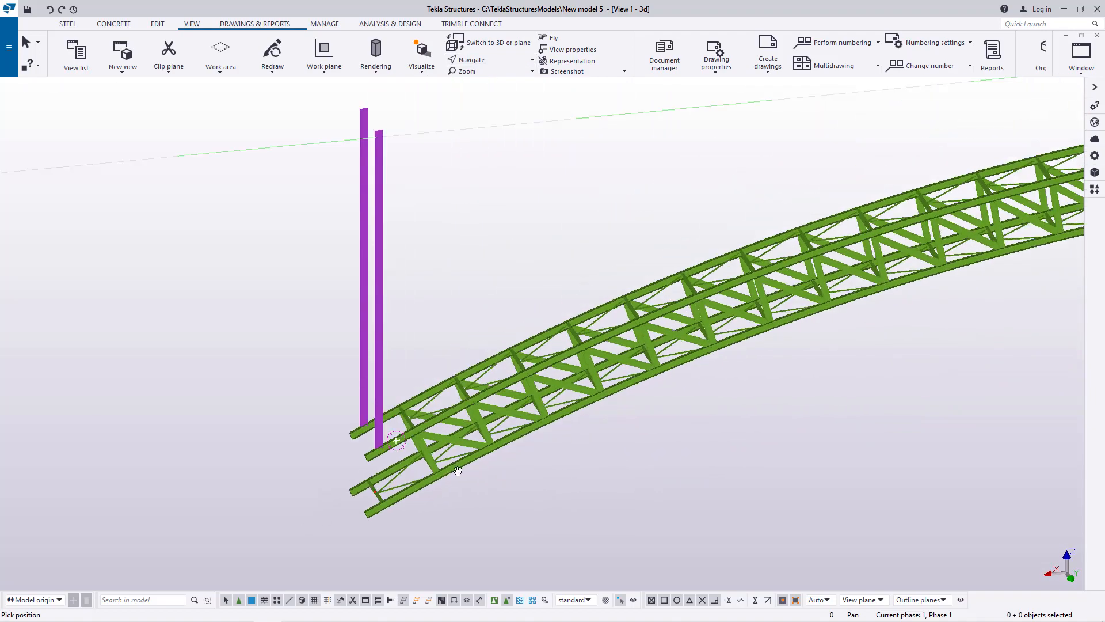
mouse_move(579, 390)
mouse_down()
mouse_move(592, 354)
mouse_move(547, 341)
mouse_move(576, 406)
mouse_up()
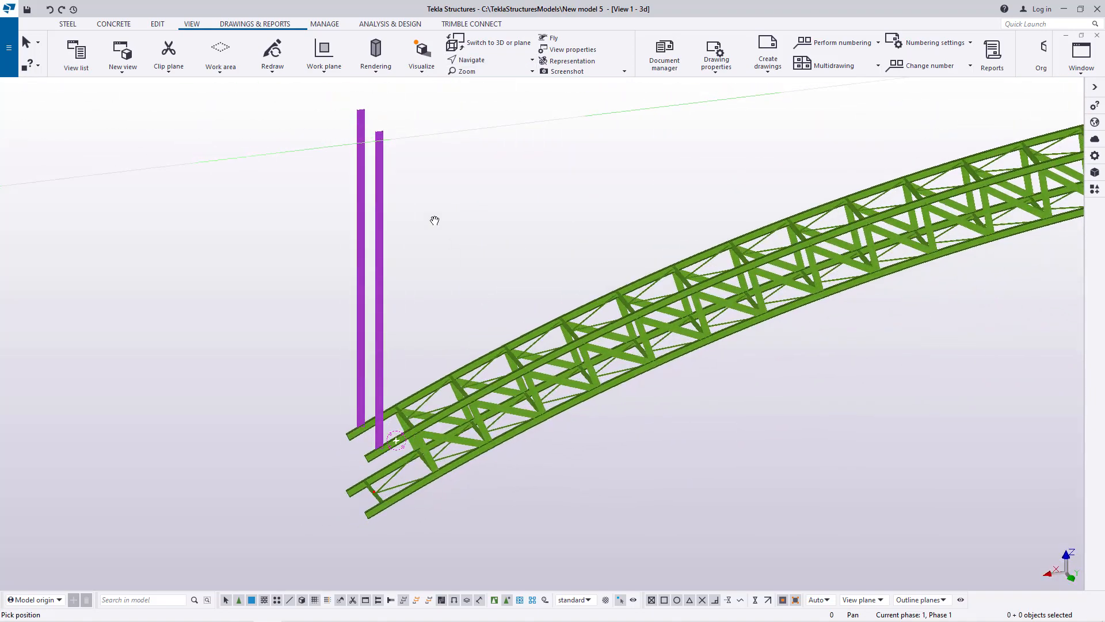
right_click(433, 219)
click(463, 220)
scroll(377, 186, up, 4)
click(472, 61)
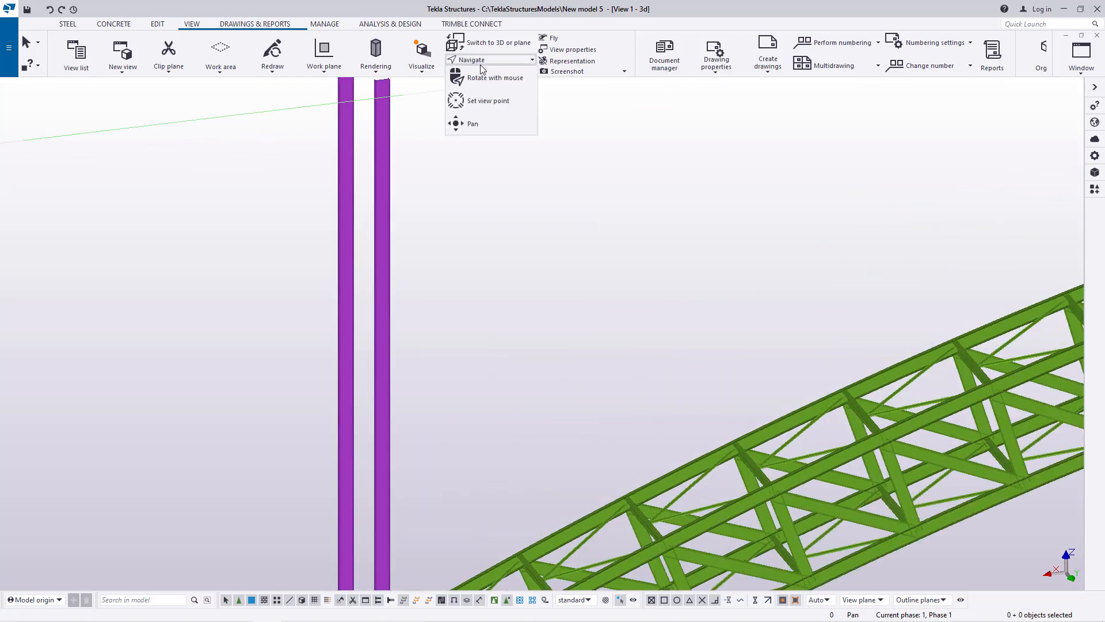
click(484, 78)
scroll(415, 262, down, 4)
click(390, 363)
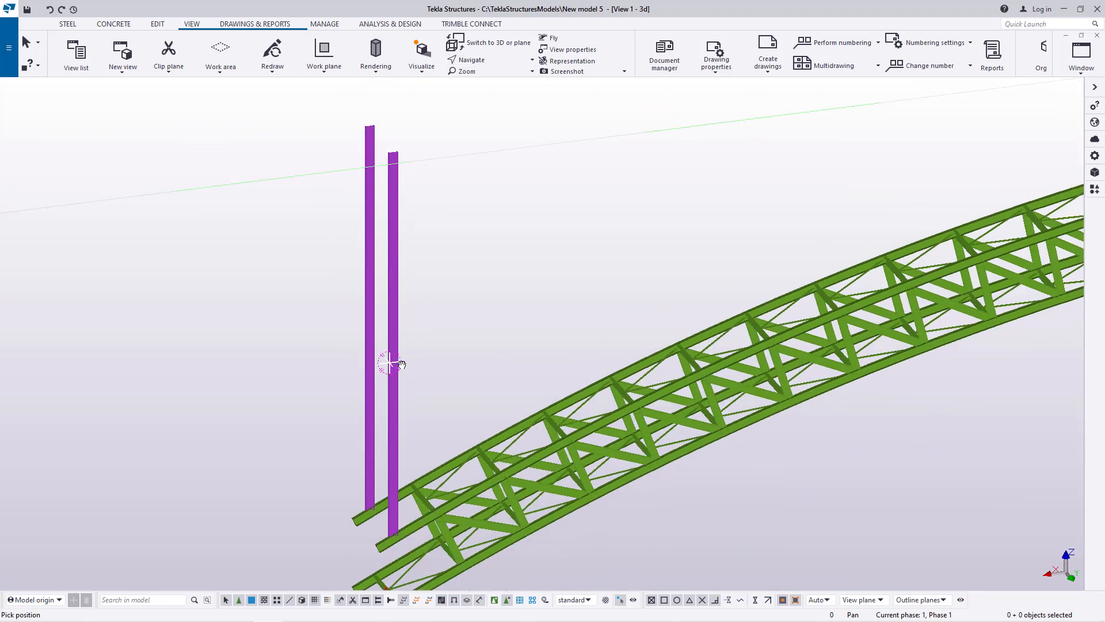
drag(391, 364, 436, 351)
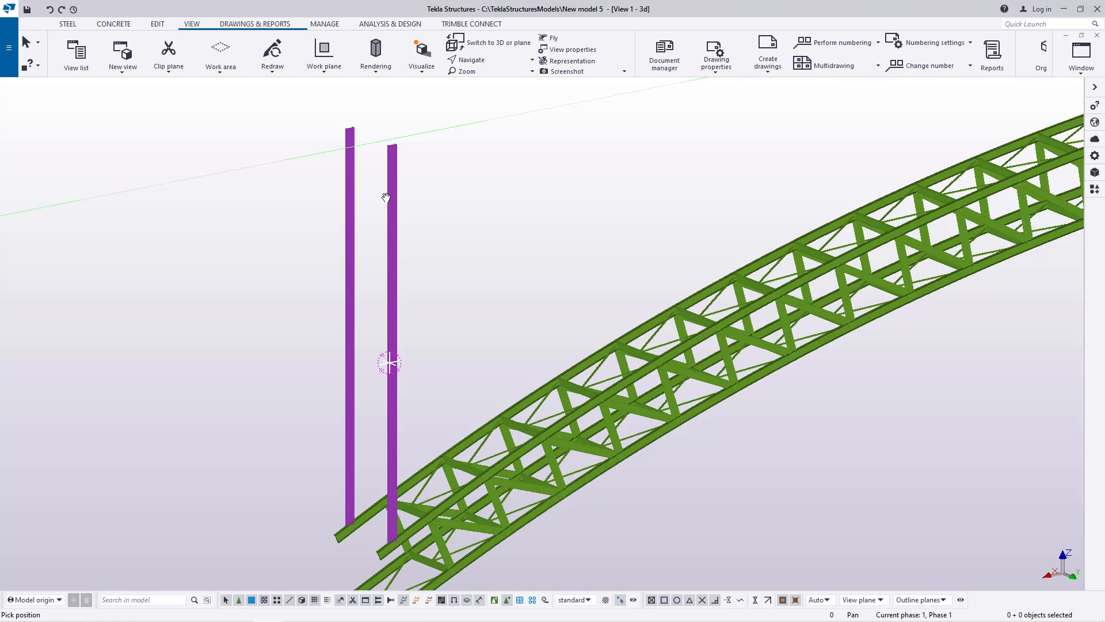
Measure the distance between the two purple columns, from the middle of one column's top edge to the other's.
scroll(353, 129, up, 5)
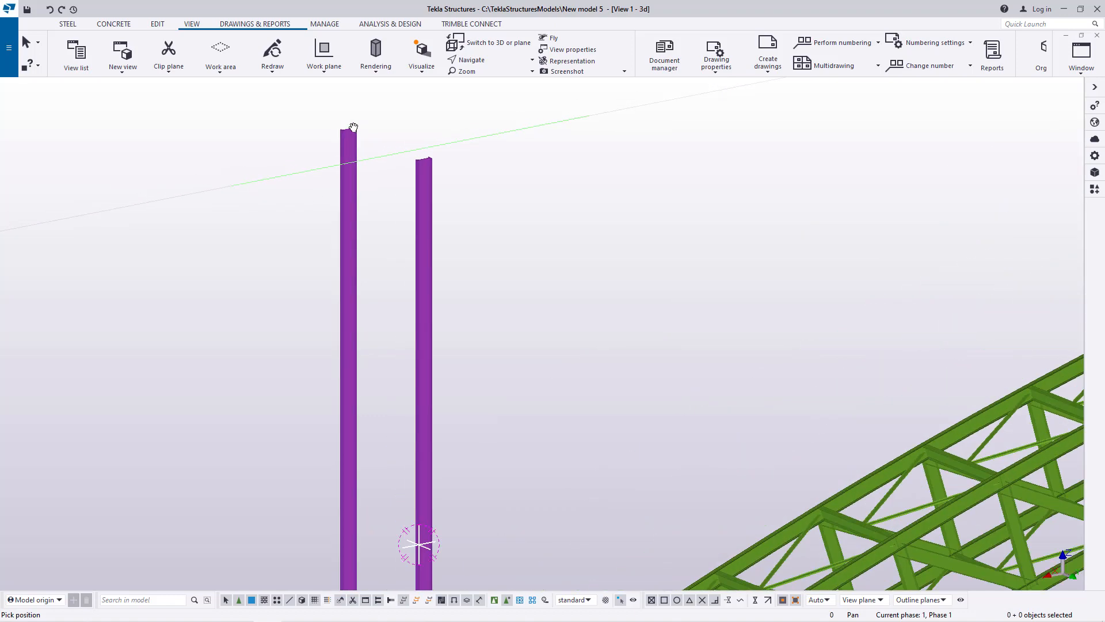
right_click(437, 130)
click(464, 137)
scroll(351, 118, up, 5)
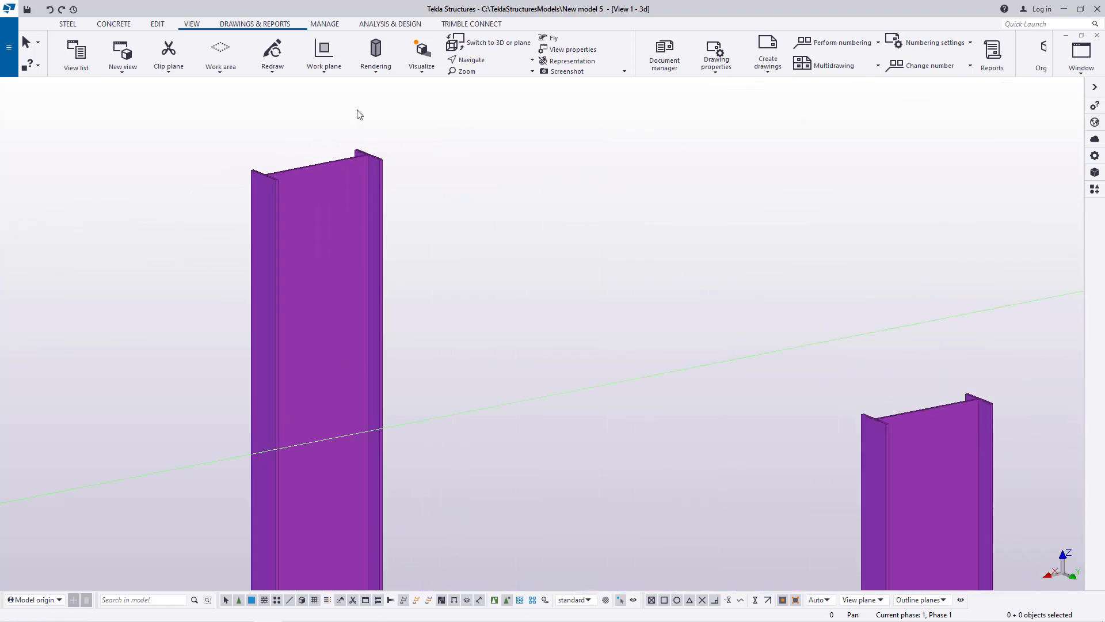
click(156, 25)
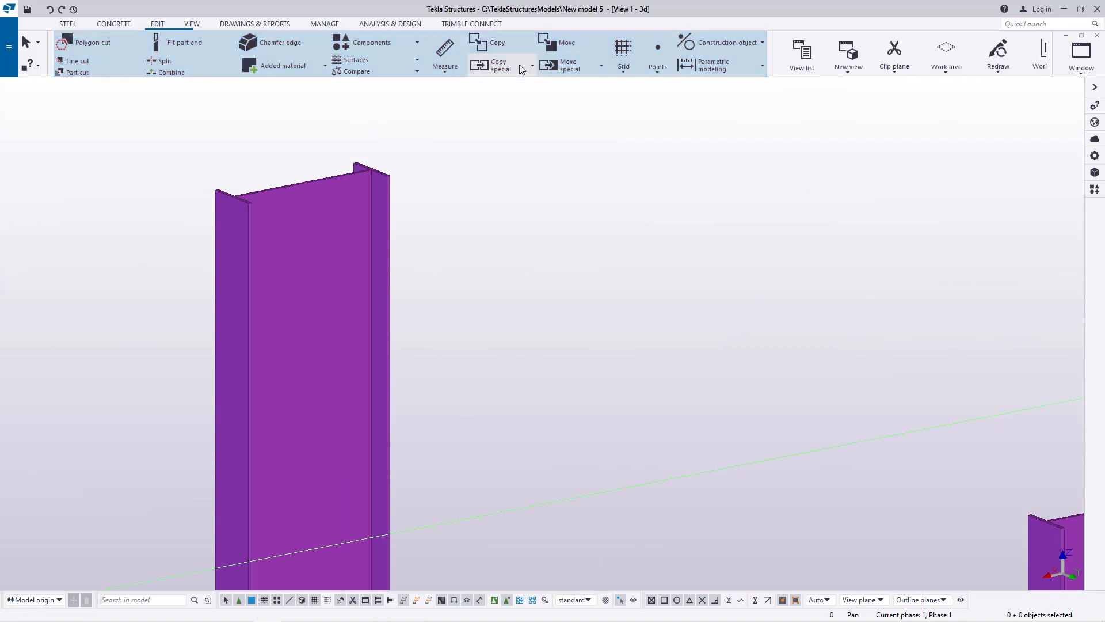
click(444, 69)
scroll(299, 181, up, 4)
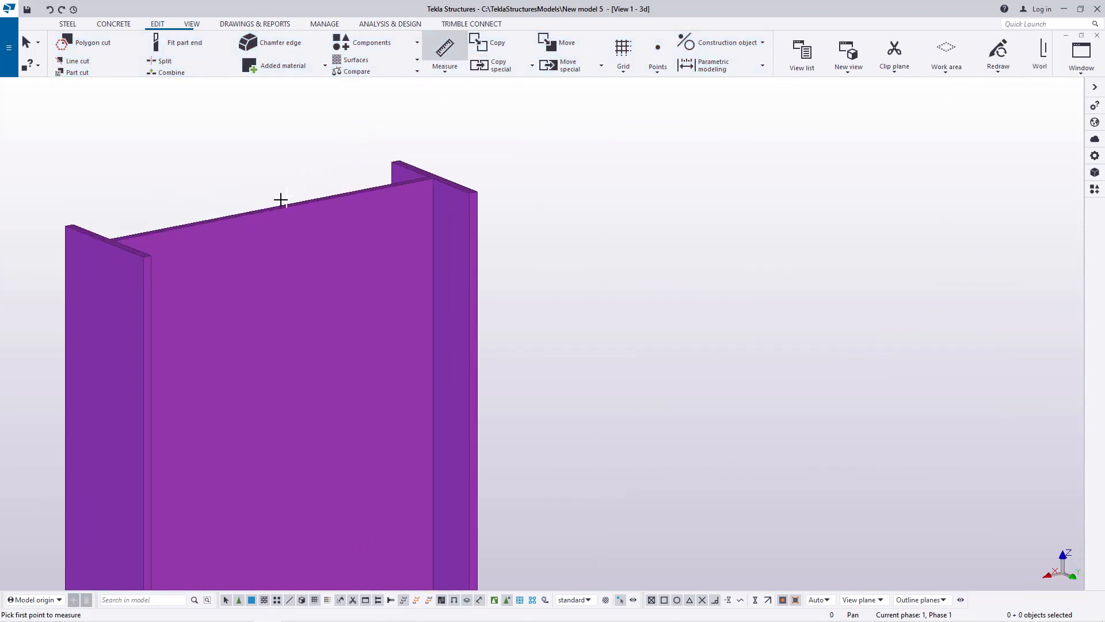
click(267, 212)
scroll(267, 211, down, 6)
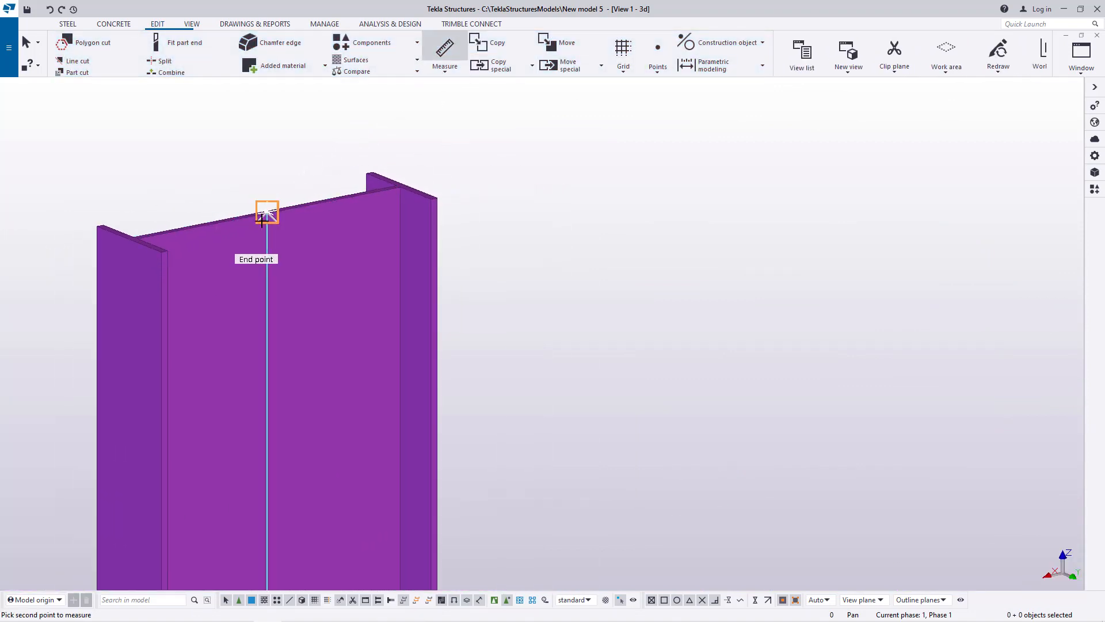
scroll(754, 386, up, 3)
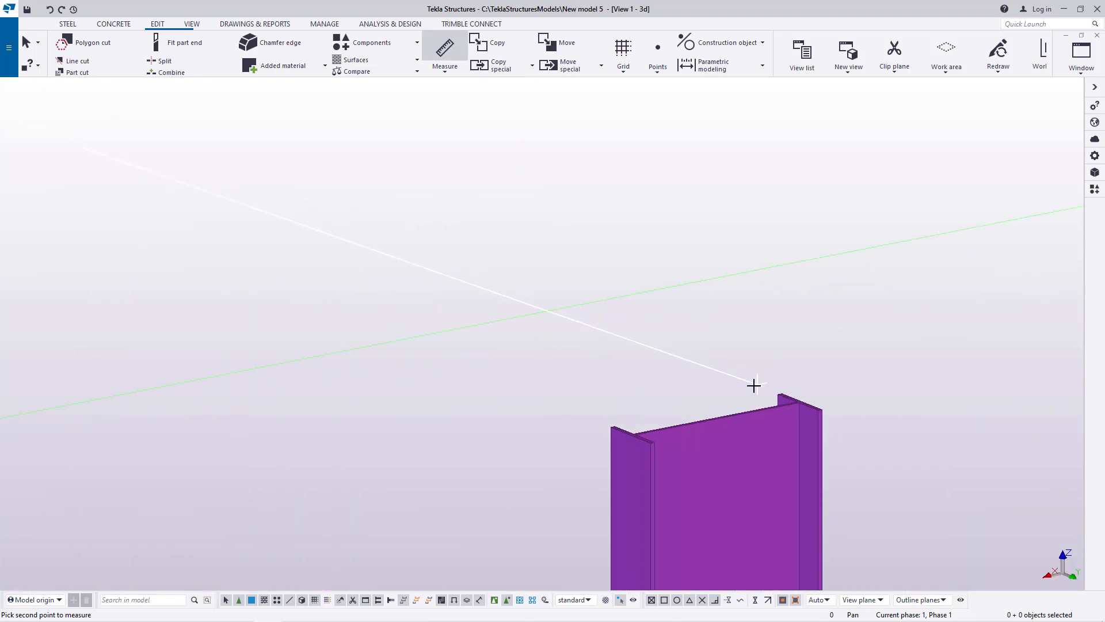
click(716, 421)
right_click(588, 237)
click(615, 246)
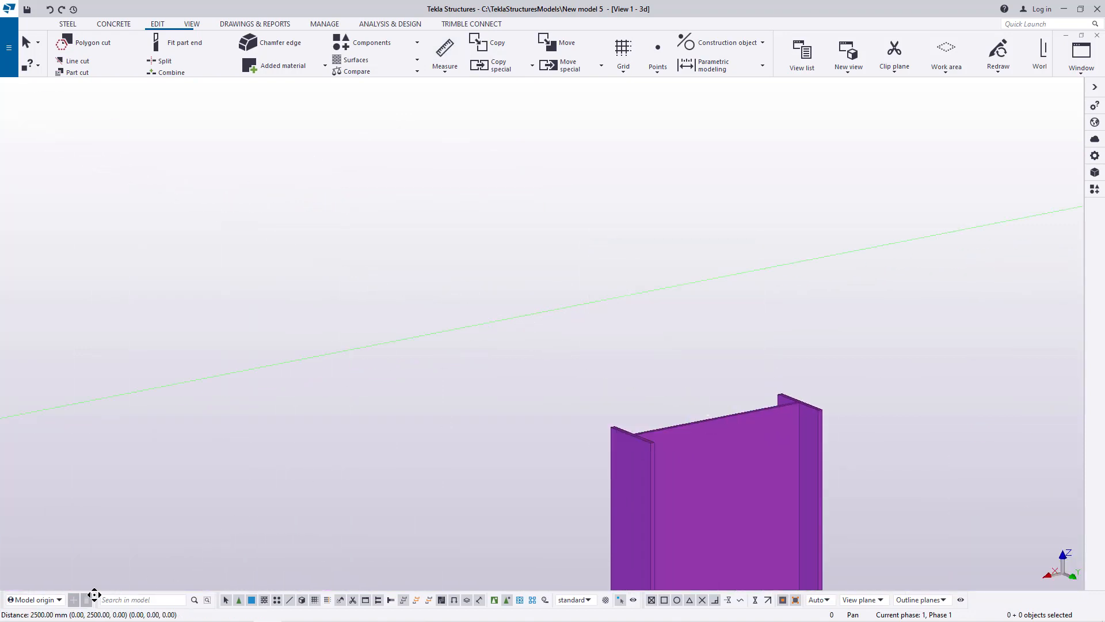
scroll(296, 381, down, 6)
scroll(398, 350, down, 8)
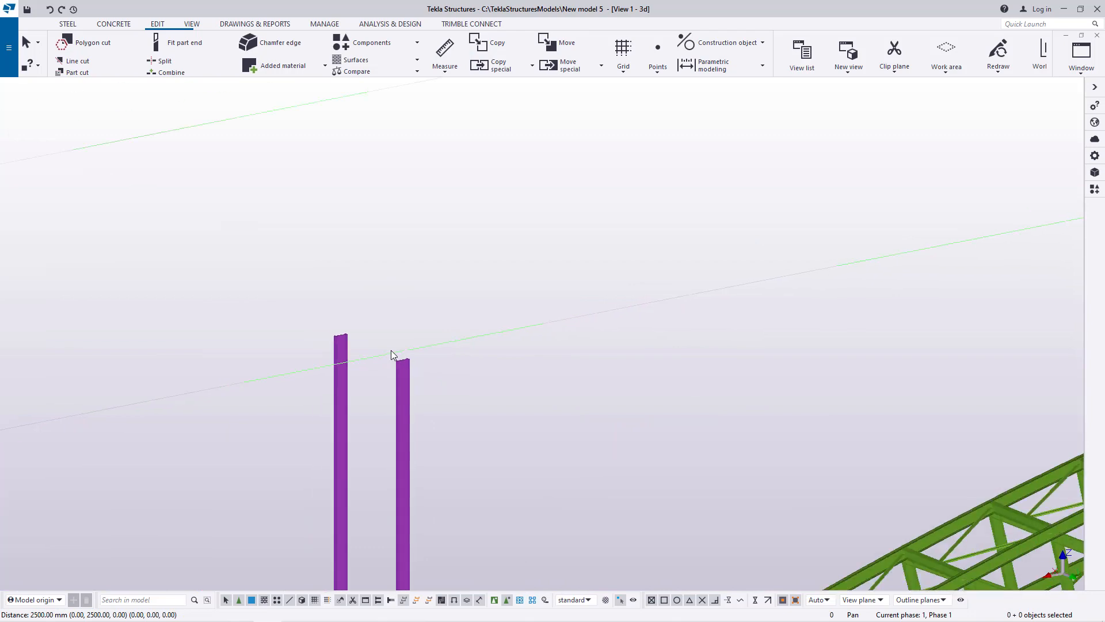
Copy the two purple columns linearly along the truss with a dX of -6000 mm and 15 copies.
scroll(362, 469, up, 4)
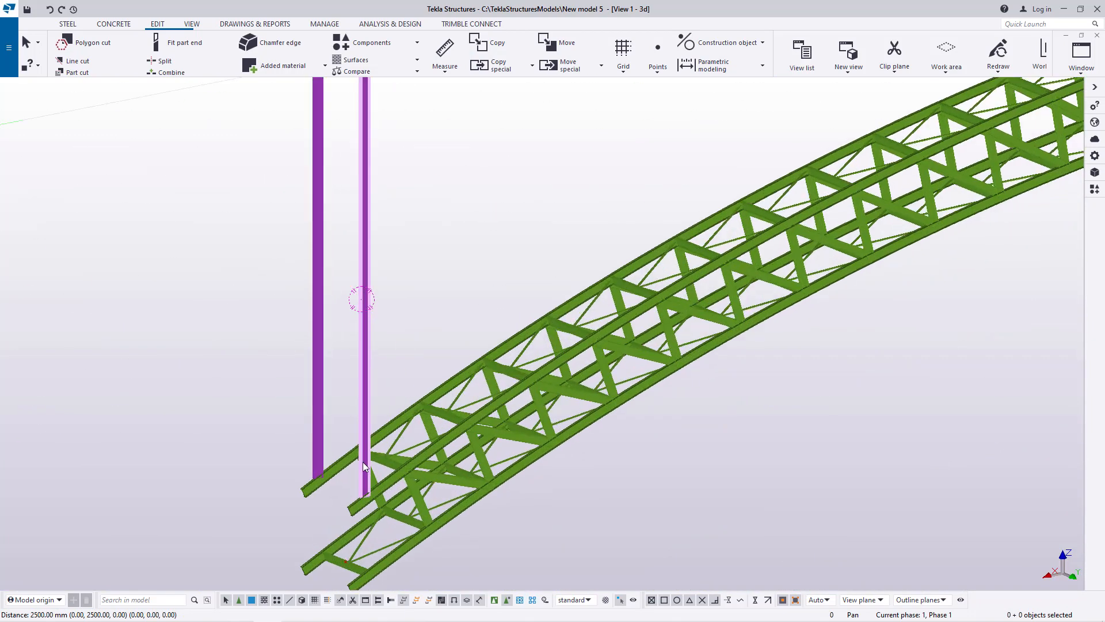
scroll(325, 443, down, 3)
scroll(316, 466, down, 2)
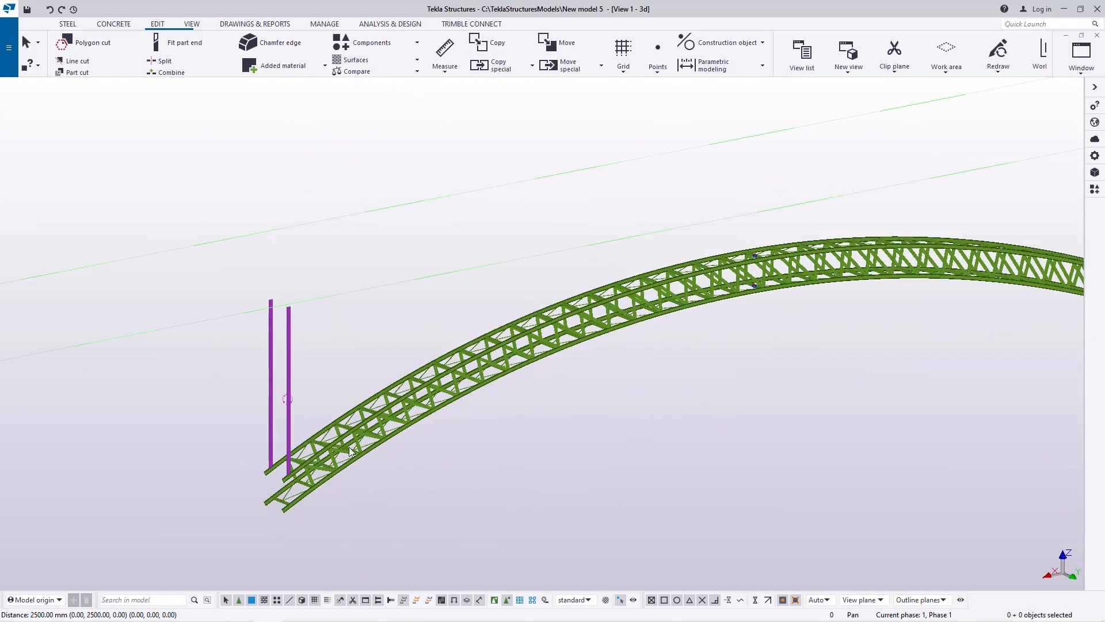
scroll(276, 473, down, 2)
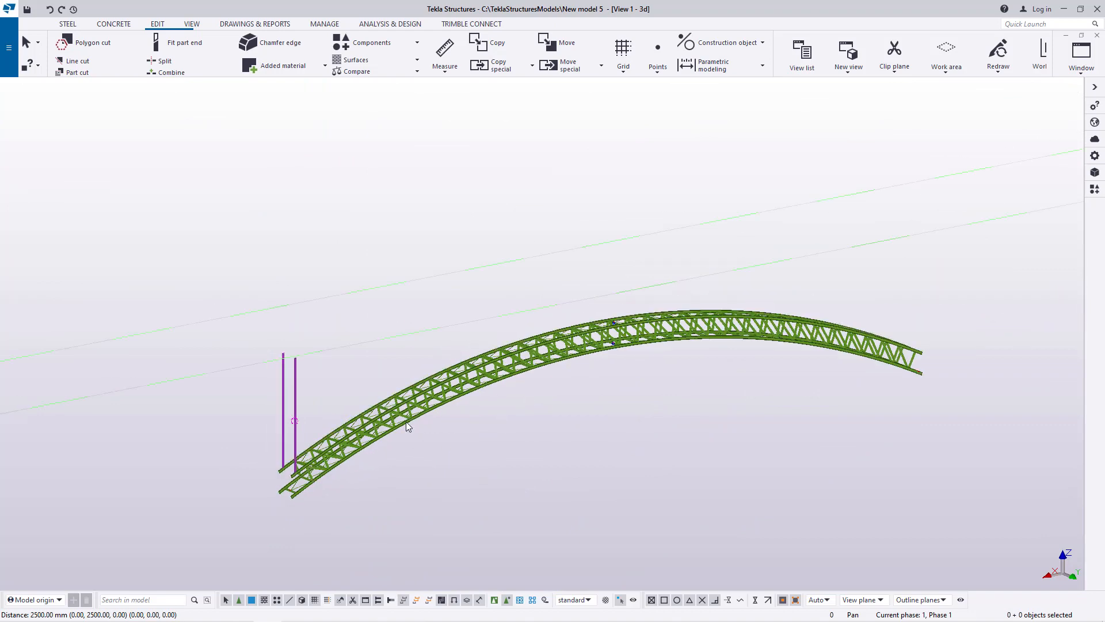
scroll(225, 467, up, 5)
drag(446, 249, 276, 285)
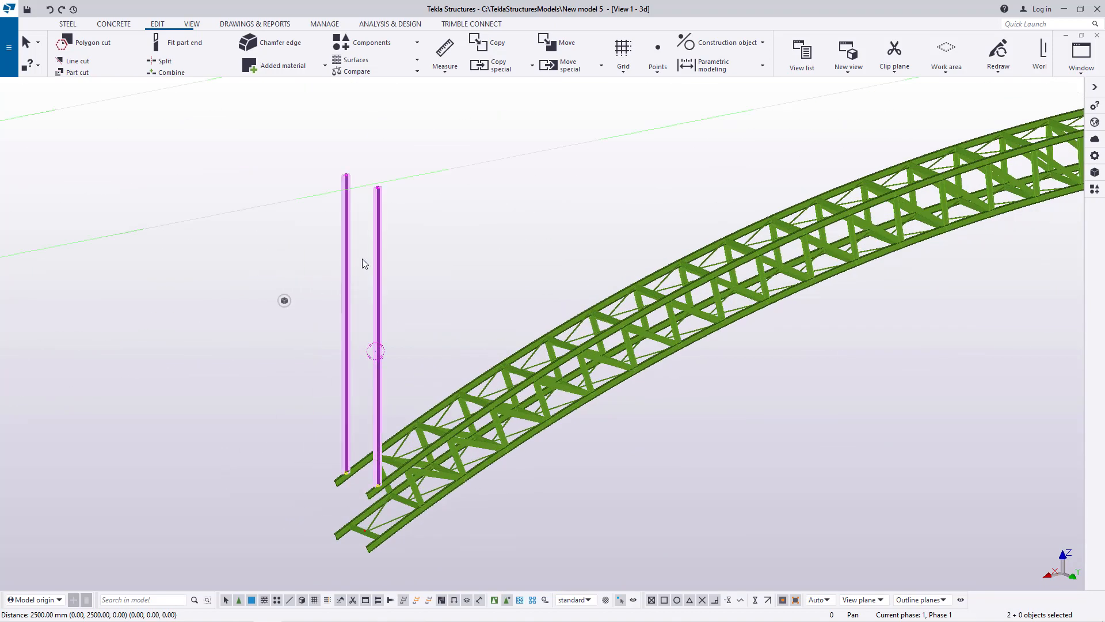
scroll(362, 258, up, 2)
right_click(422, 220)
mouse_move(494, 256)
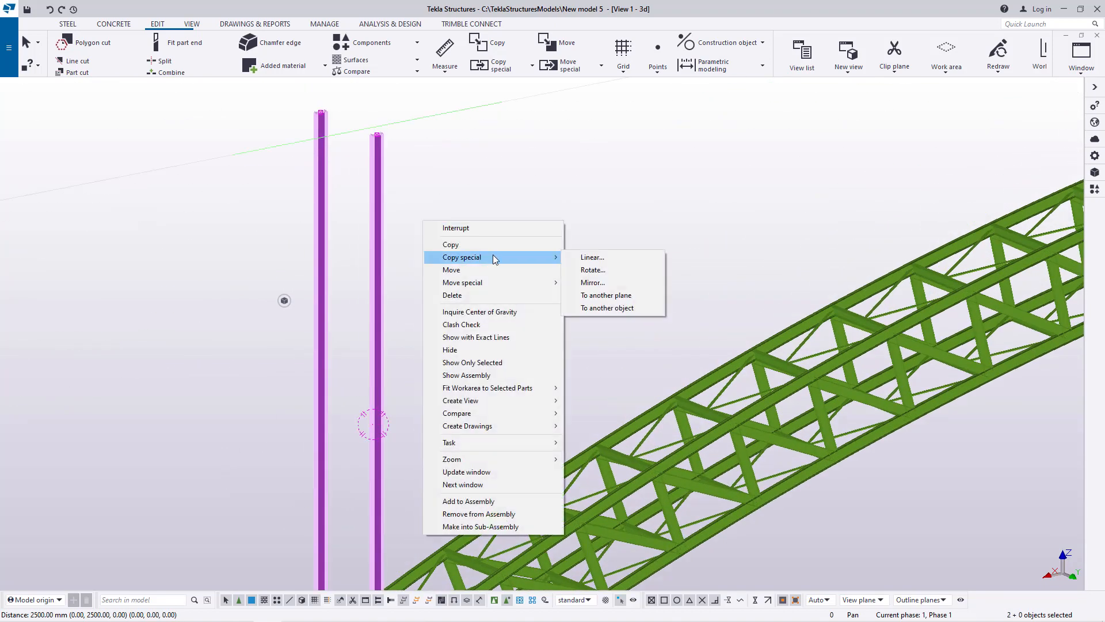
click(588, 258)
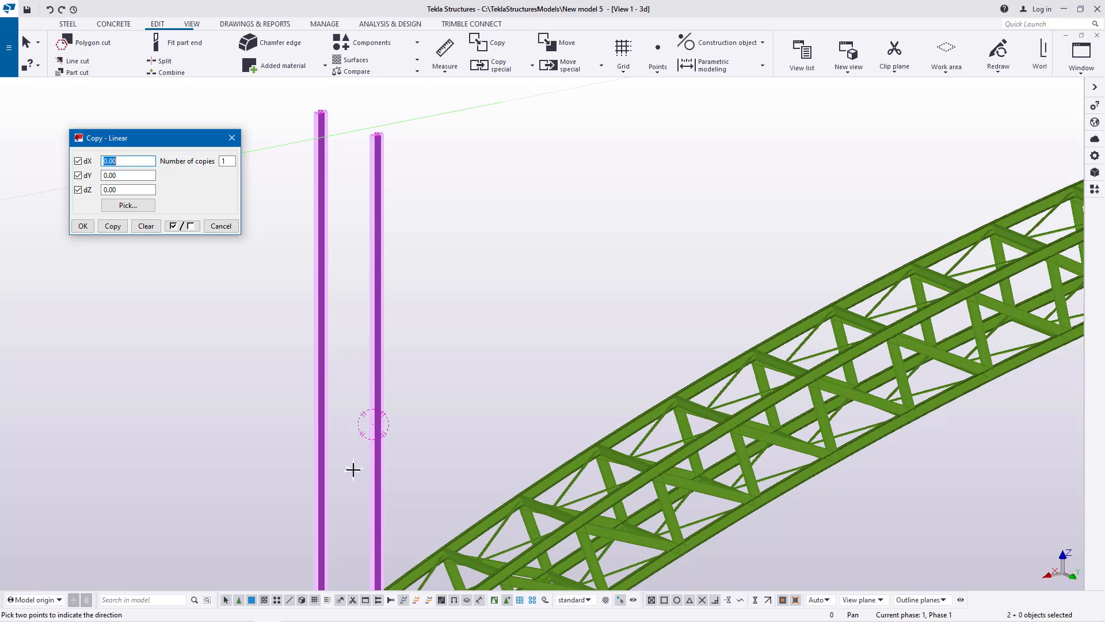
scroll(365, 459, down, 5)
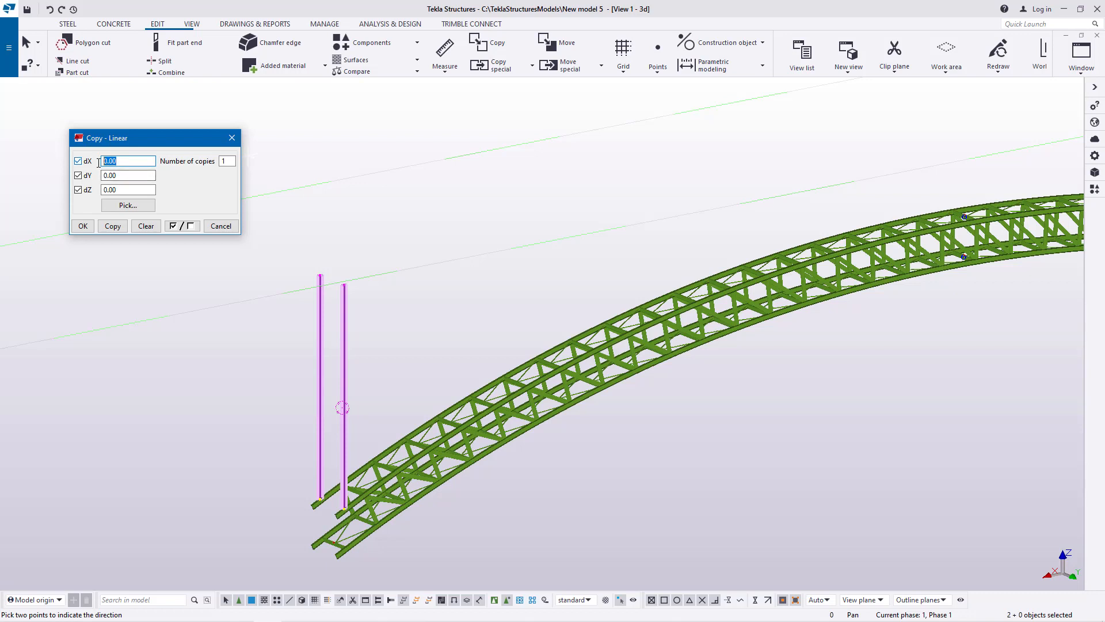
text(-6000)
click(227, 161)
click(112, 226)
click(83, 226)
right_click(382, 173)
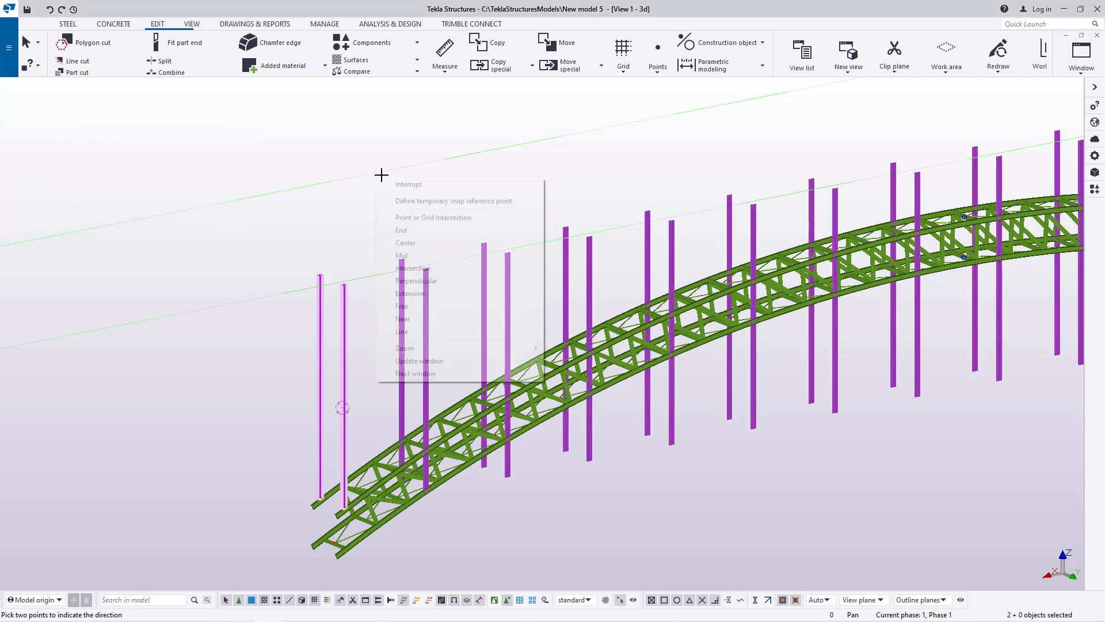
click(409, 183)
Inspect the copied column pairs along the truss and where their lower ends sit relative to the chords.
scroll(308, 315, down, 8)
scroll(624, 271, up, 7)
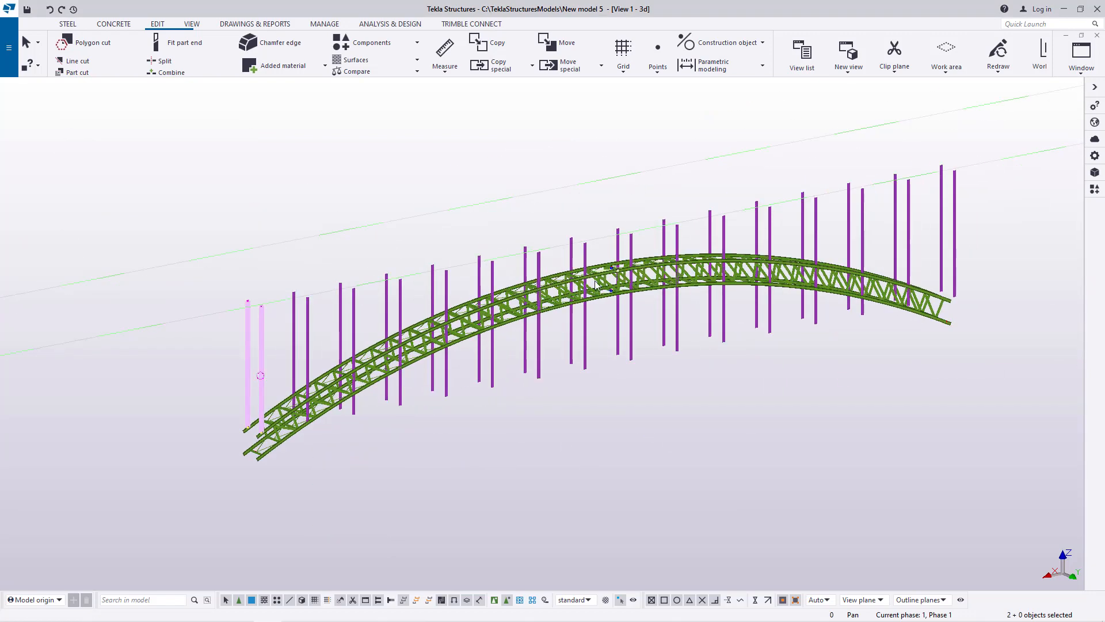
click(411, 177)
scroll(279, 422, up, 2)
scroll(388, 343, down, 4)
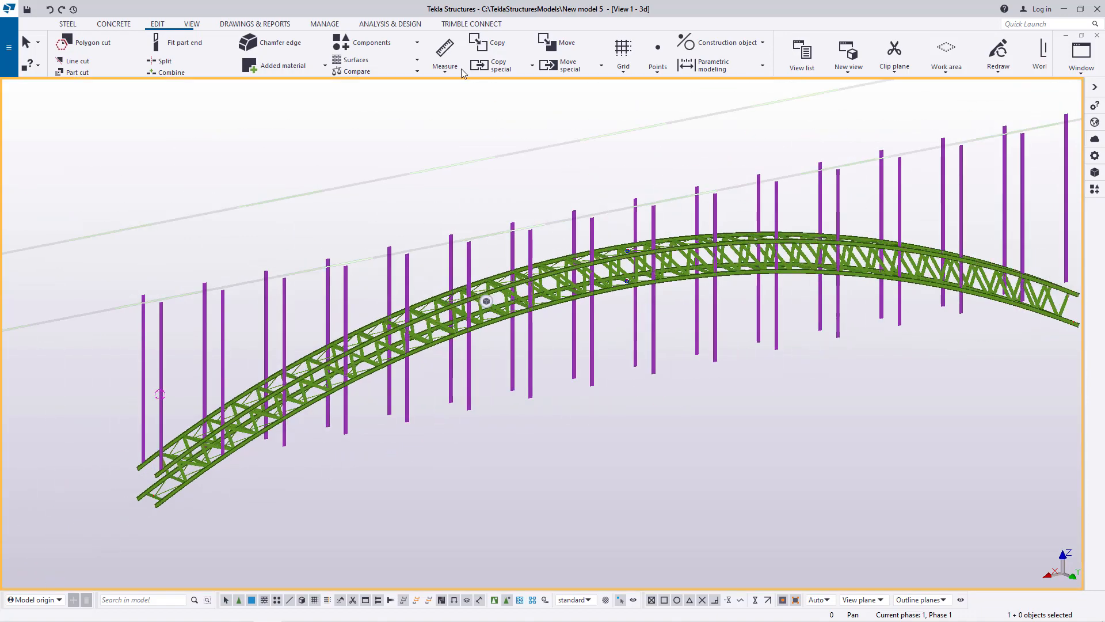
scroll(429, 56, down, 4)
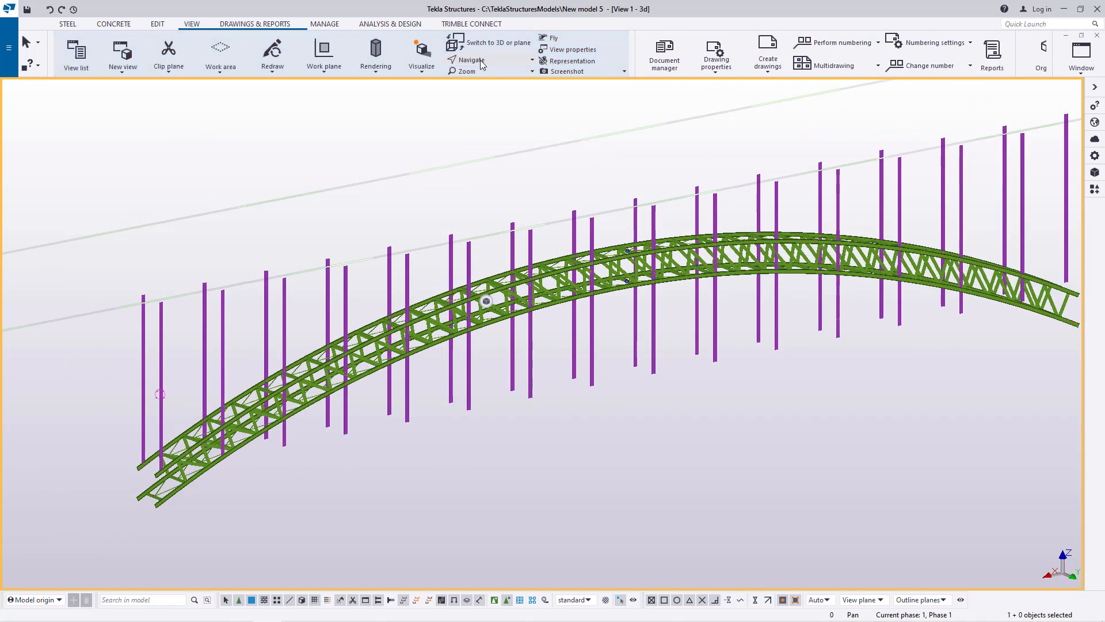
scroll(302, 417, up, 10)
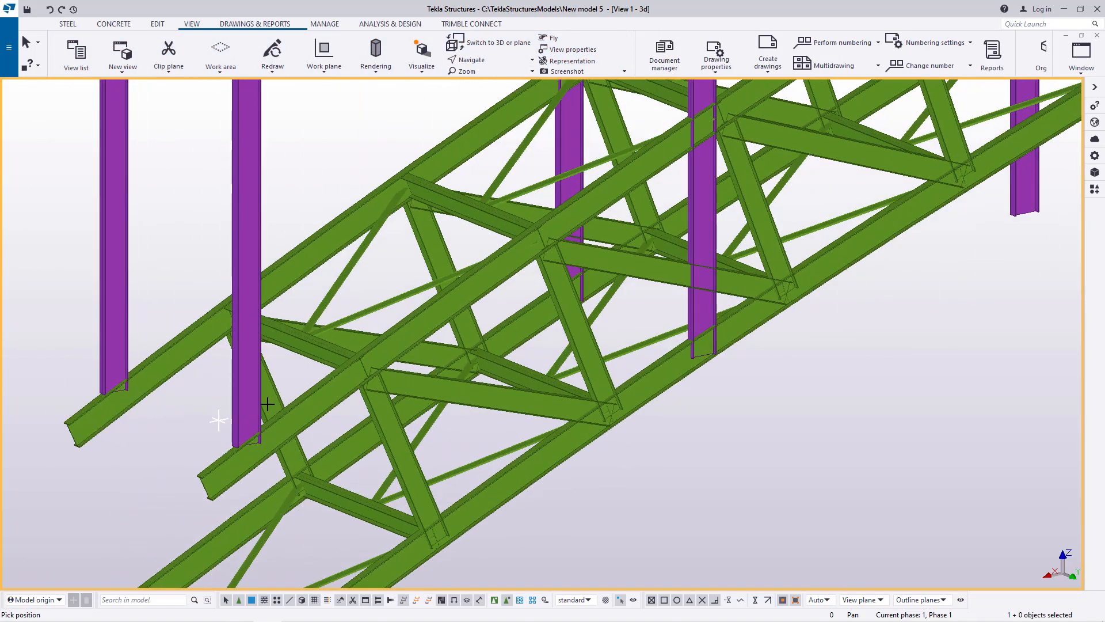
scroll(333, 393, down, 10)
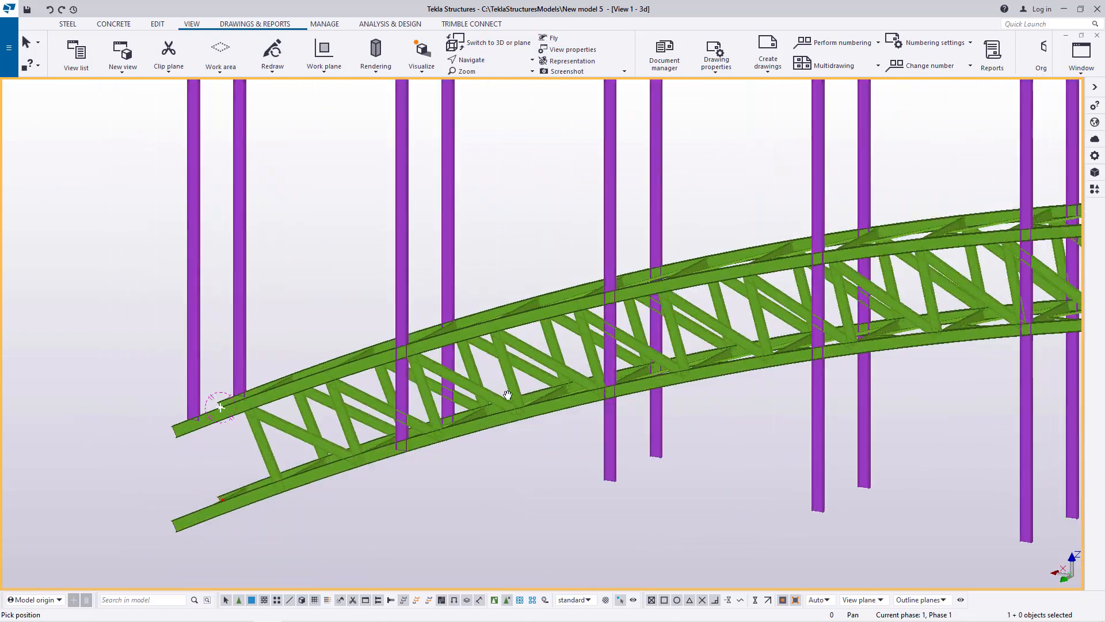
ctrl+middle_drag(465, 392, 359, 471)
scroll(484, 449, up, 5)
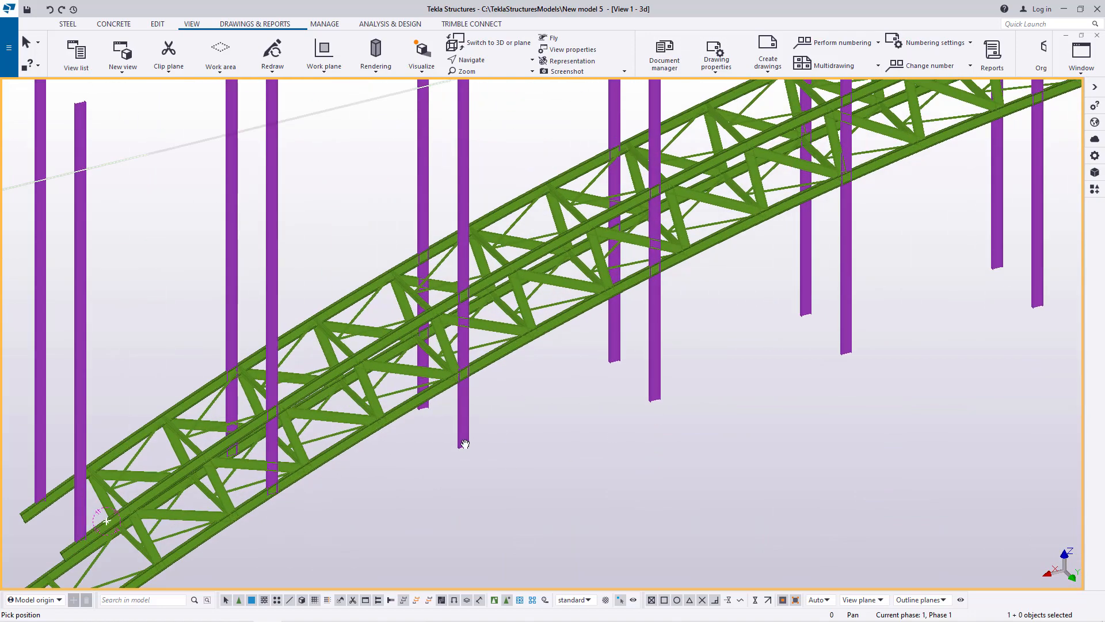
scroll(465, 442, up, 2)
scroll(466, 443, up, 2)
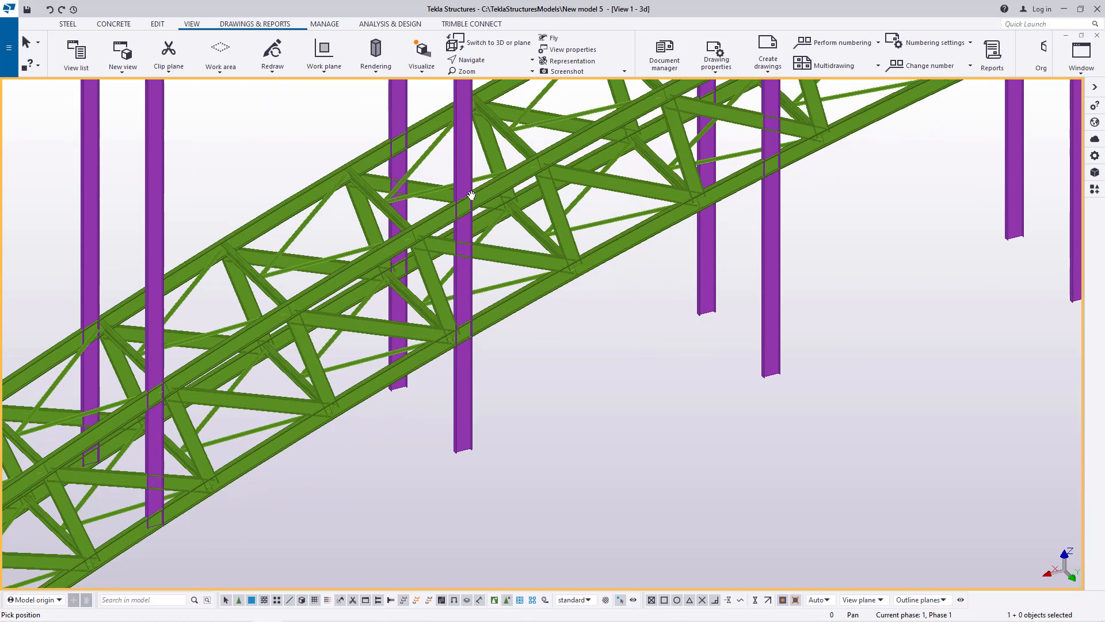
scroll(321, 288, down, 8)
right_click(283, 180)
click(311, 189)
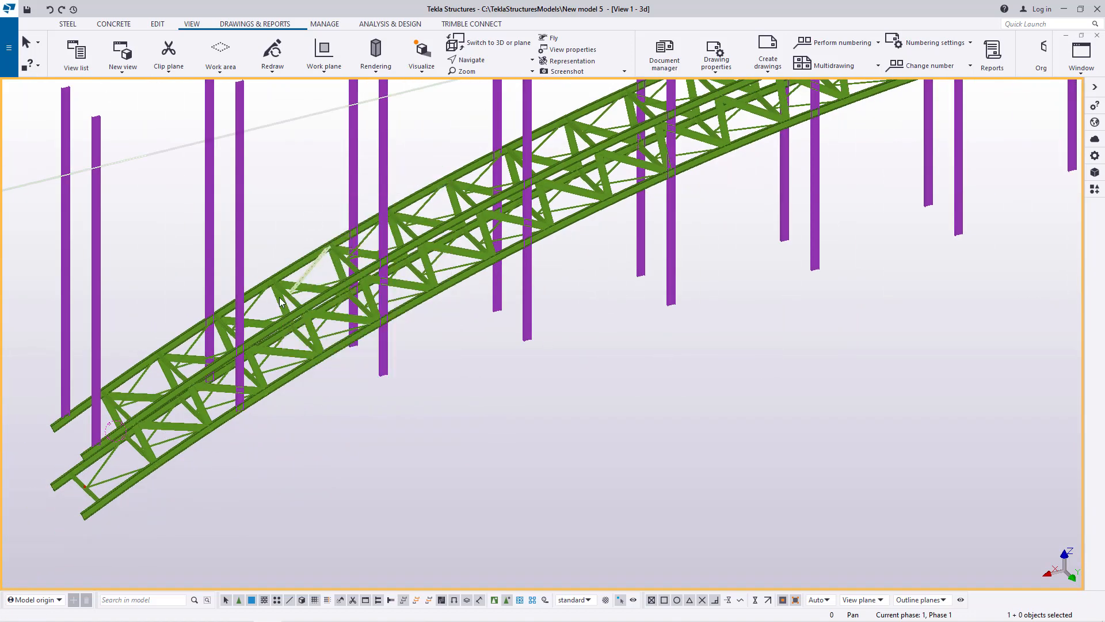
Select both columns of the second pair from the truss end and set their bottom level to 92690 mm.
scroll(241, 425, up, 6)
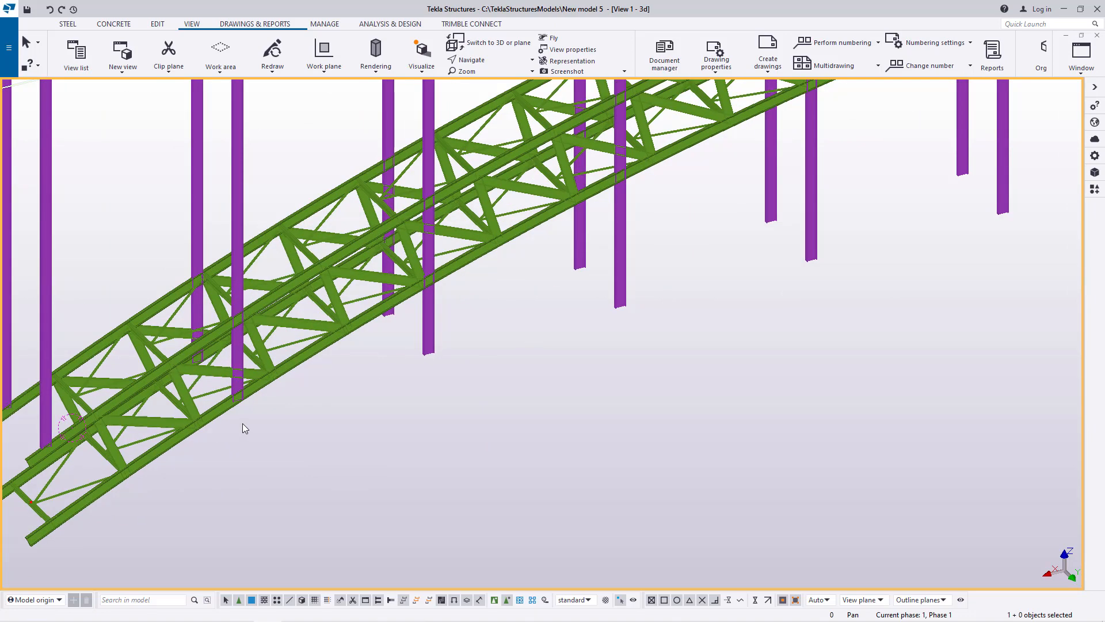
click(233, 142)
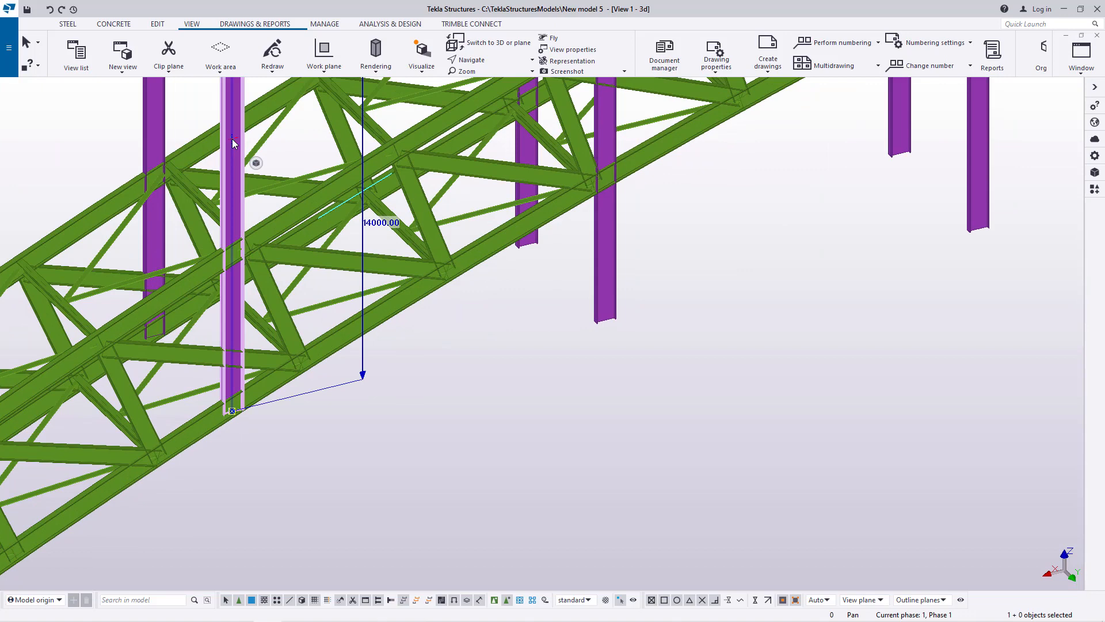
shift+double_click(158, 108)
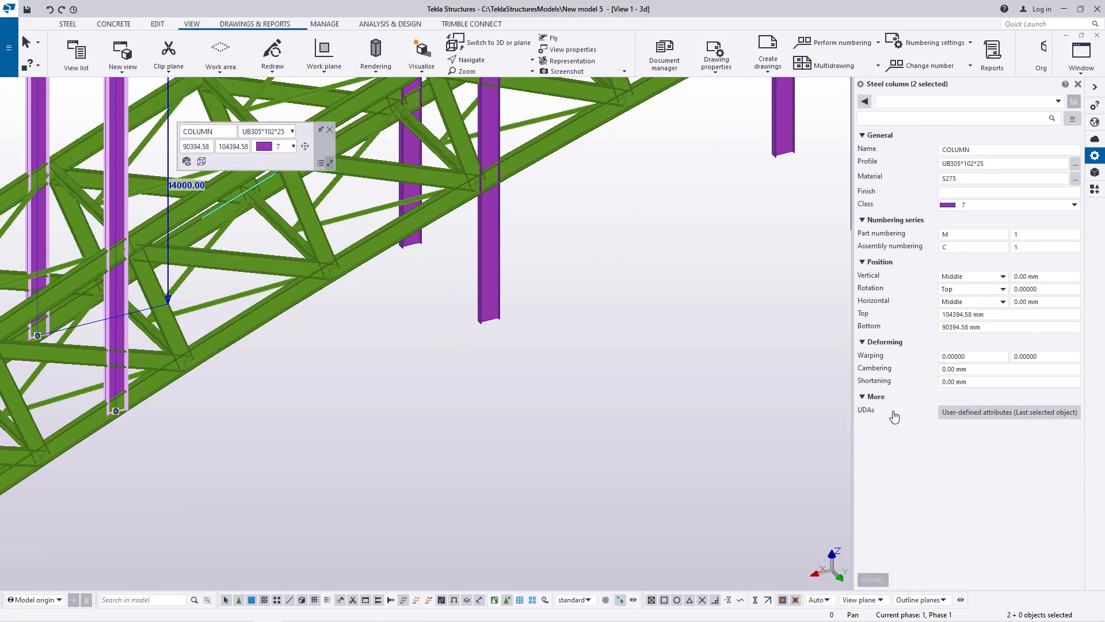
scroll(513, 547, down, 4)
scroll(397, 443, up, 4)
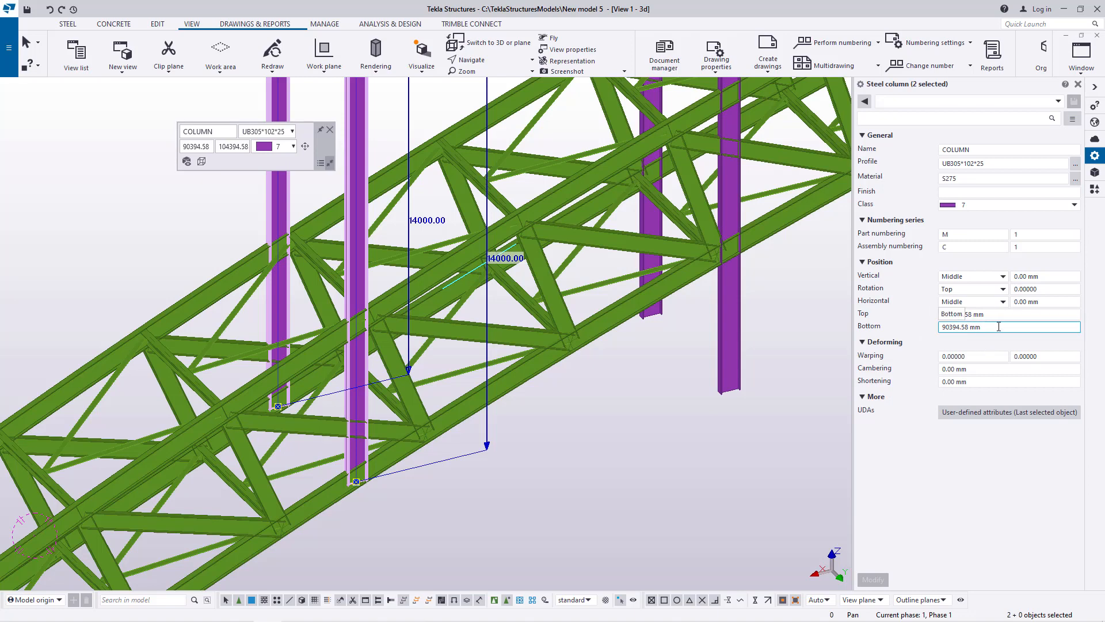
drag(999, 327, 938, 333)
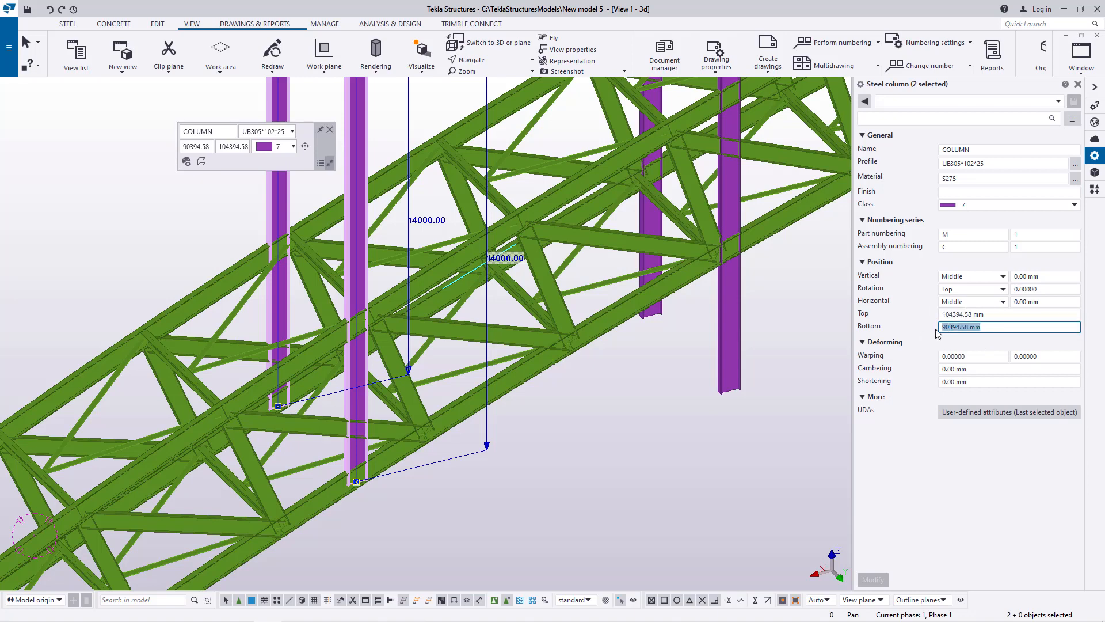
text(94)
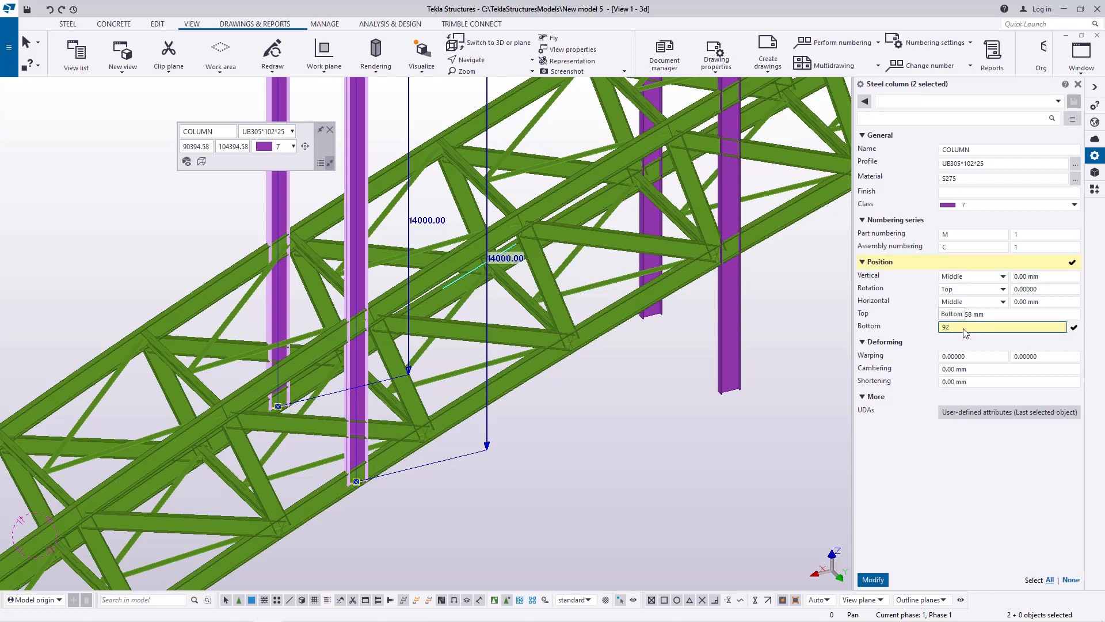
text(690)
click(874, 579)
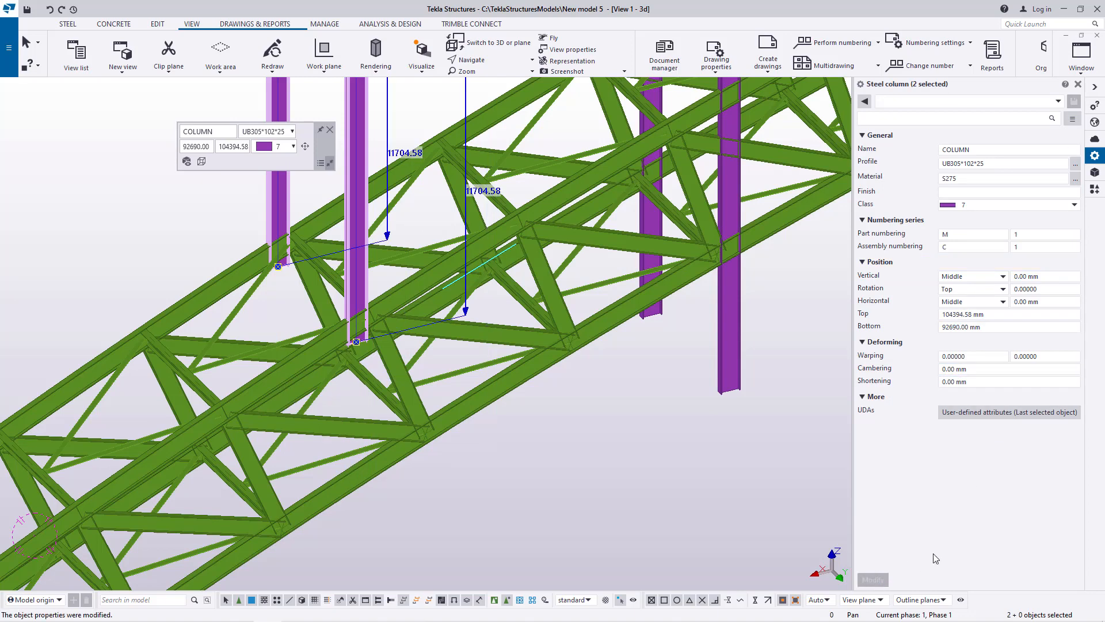
Examine where the lower ends of the second column pair meet the truss's upper chords.
click(330, 130)
scroll(397, 365, down, 3)
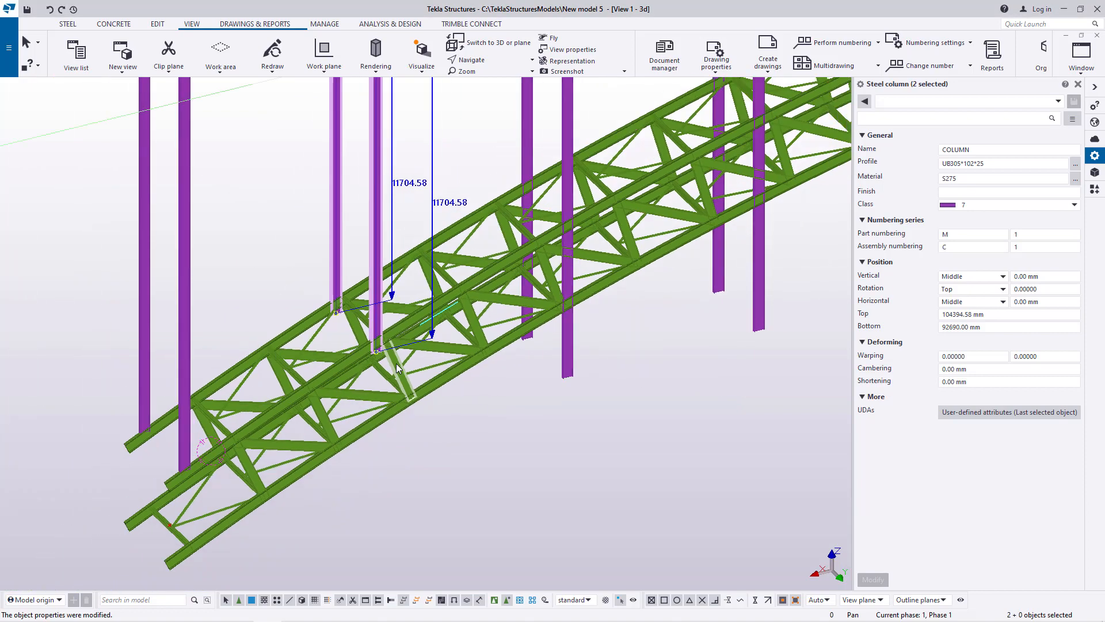
scroll(397, 366, up, 8)
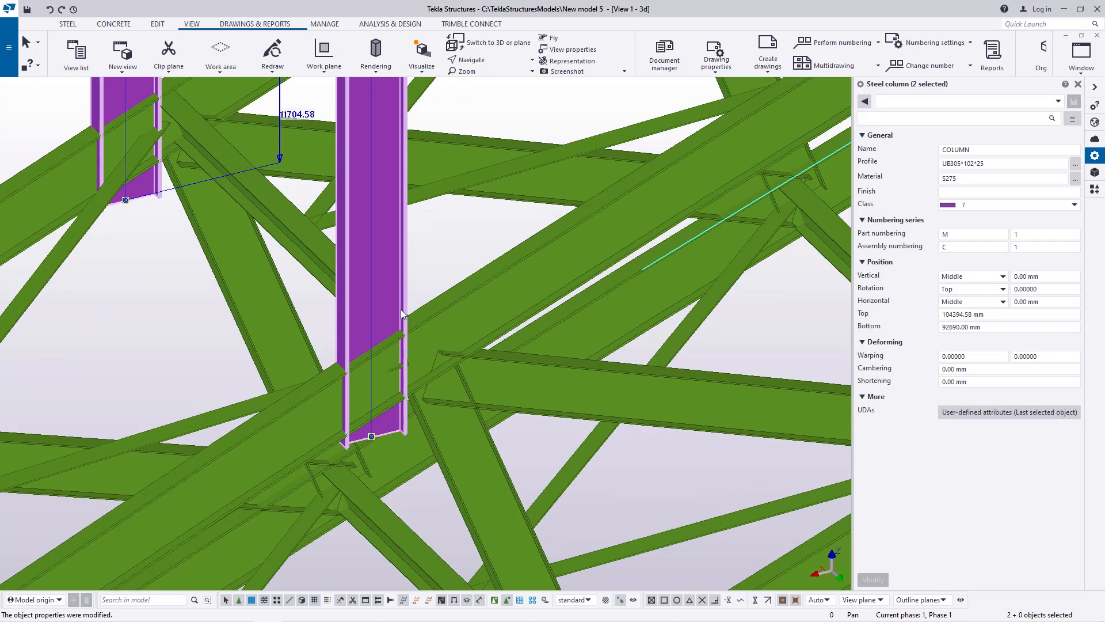
scroll(405, 314, down, 5)
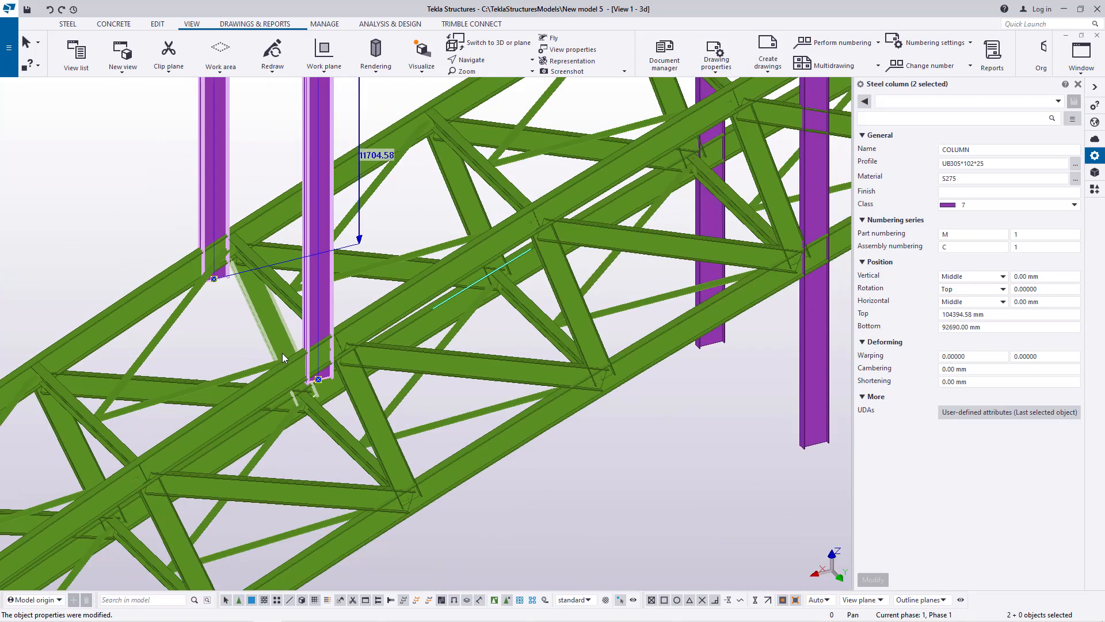
scroll(394, 288, up, 2)
scroll(391, 281, up, 2)
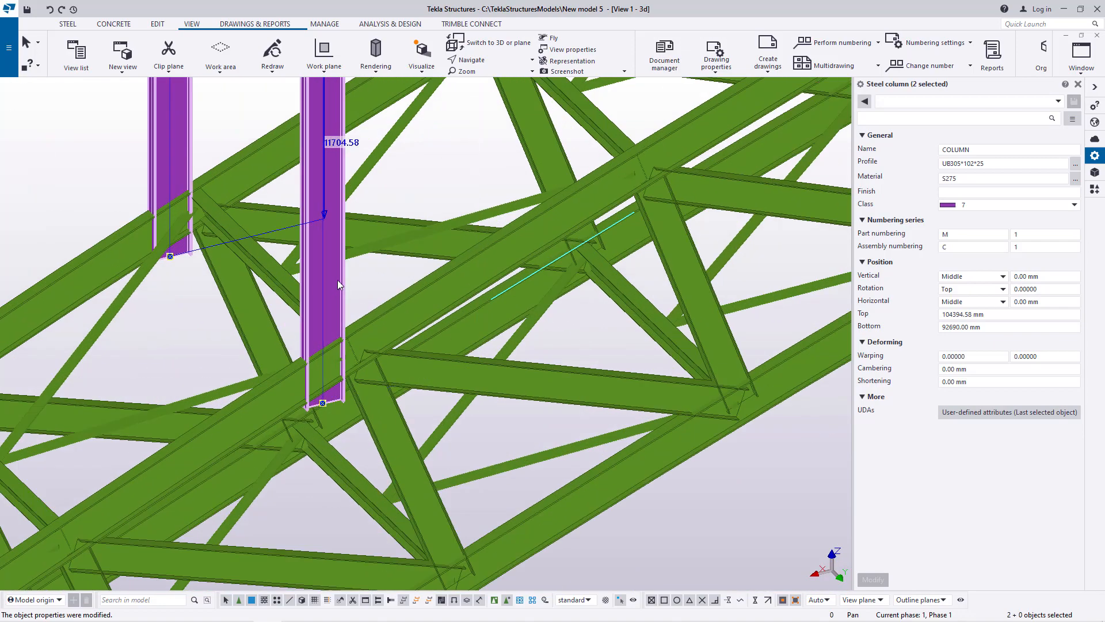
scroll(340, 282, down, 3)
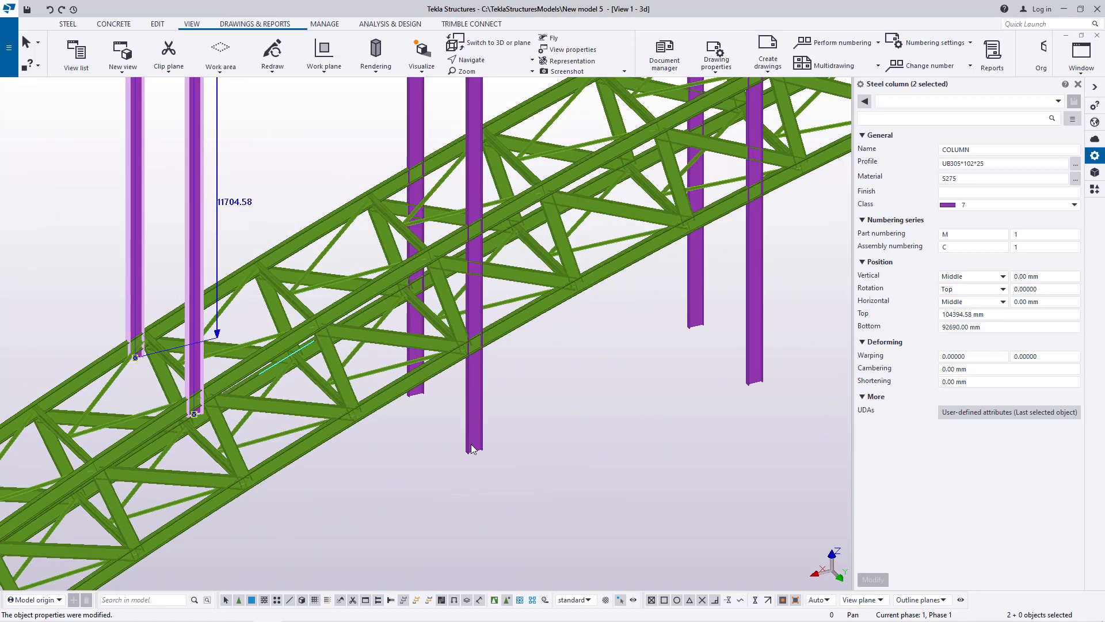
Set the bottom level of both columns in the third pair along the truss to 94990 mm.
click(573, 416)
click(469, 114)
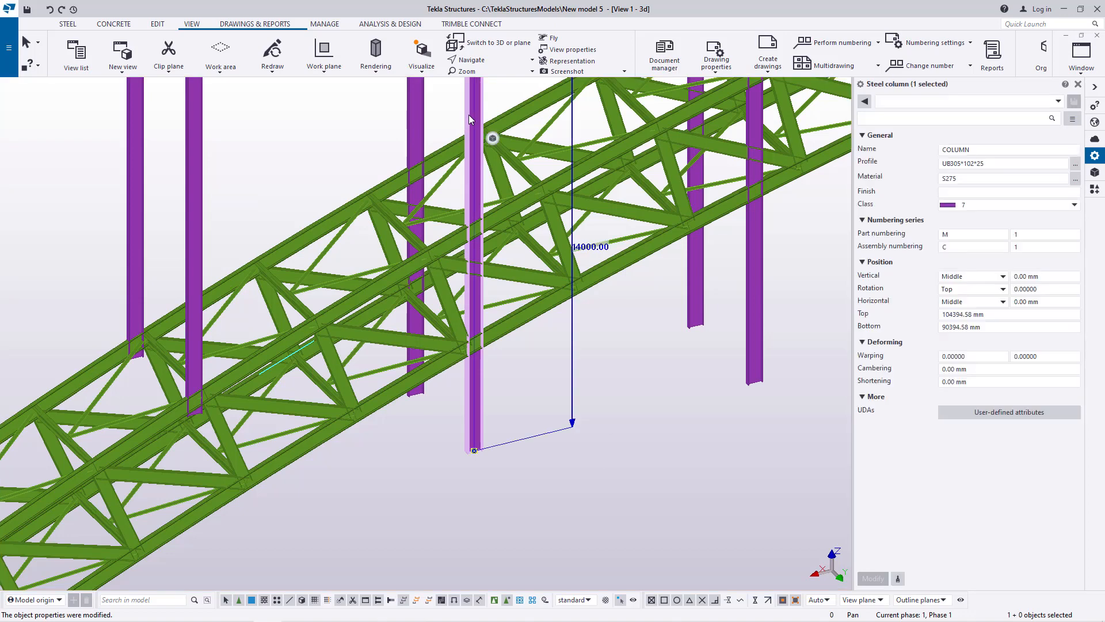
ctrl+click(420, 134)
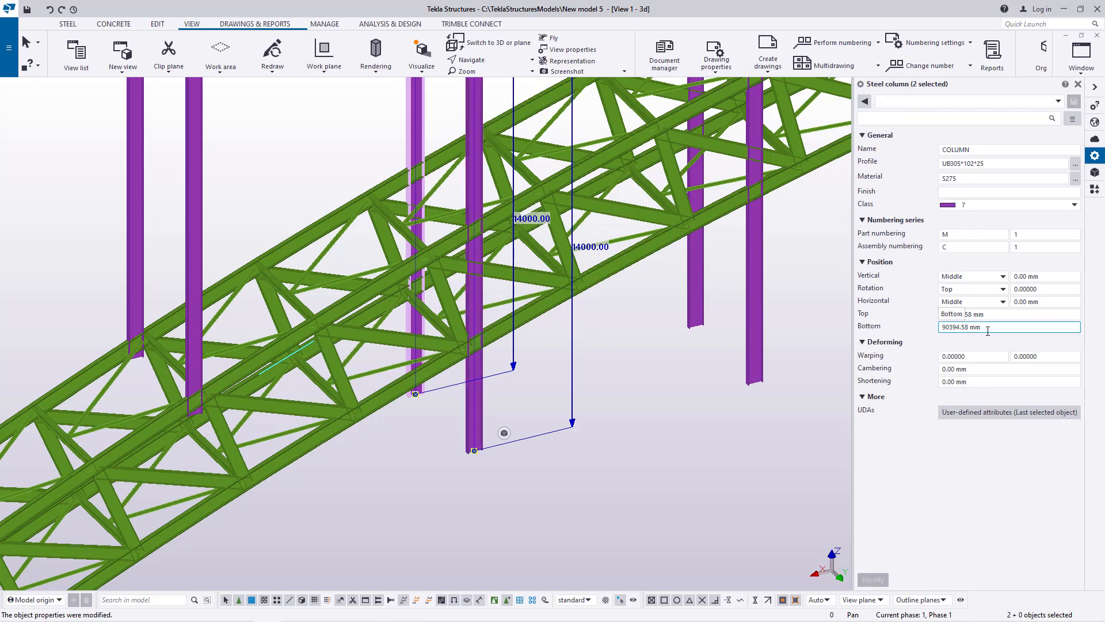
drag(988, 330, 893, 332)
text(94990)
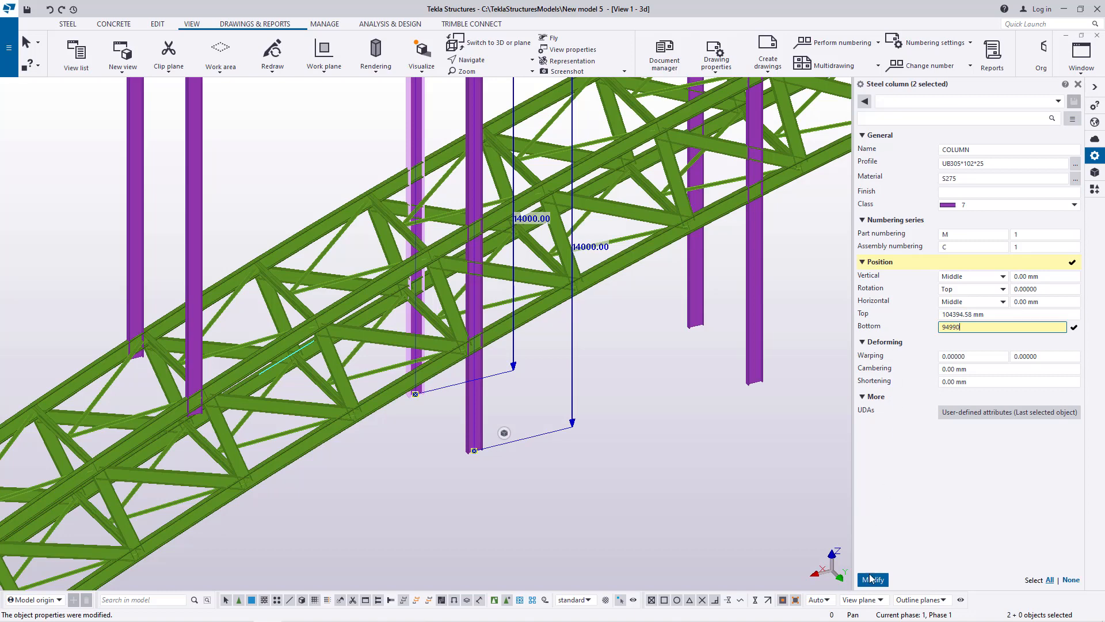
click(872, 579)
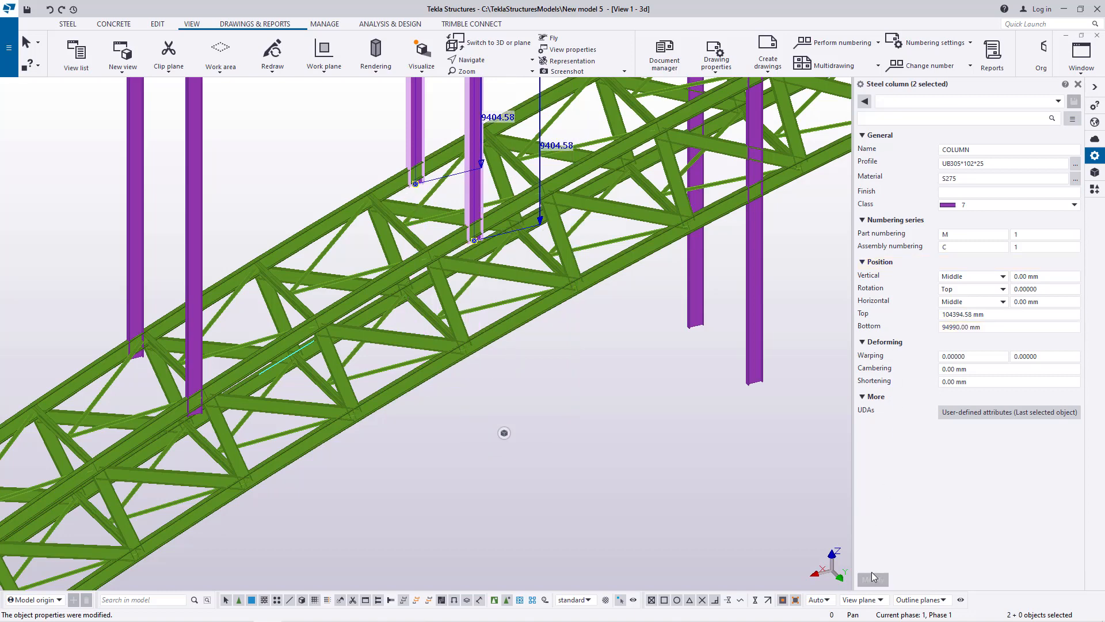
Select the two columns of the fourth pair and set their bottom level to 96900 mm.
scroll(346, 403, down, 2)
scroll(242, 403, up, 4)
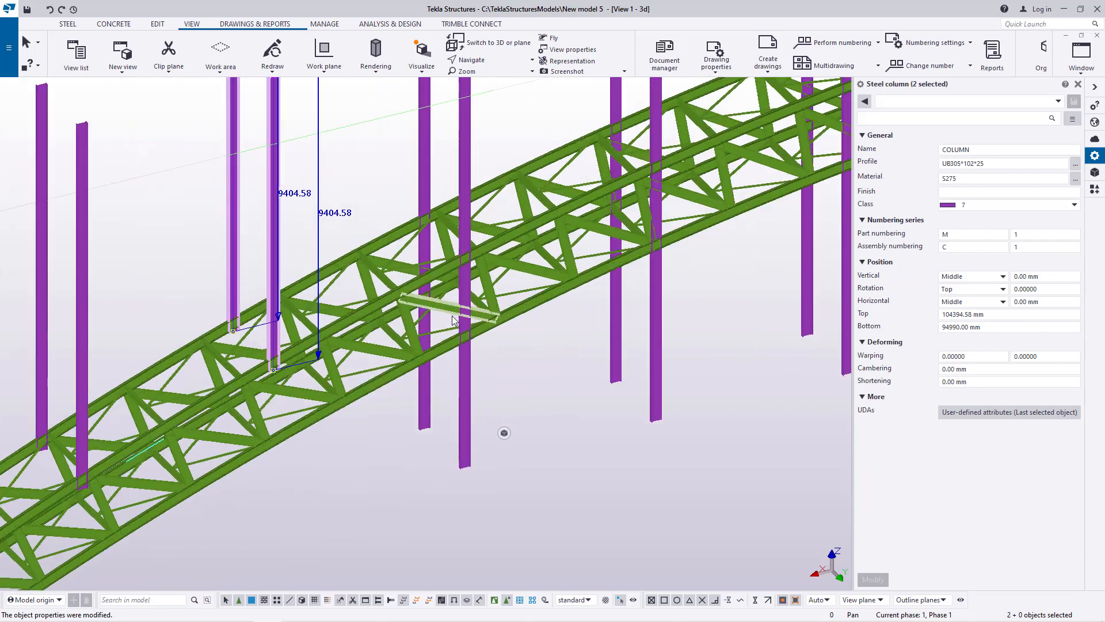
click(462, 429)
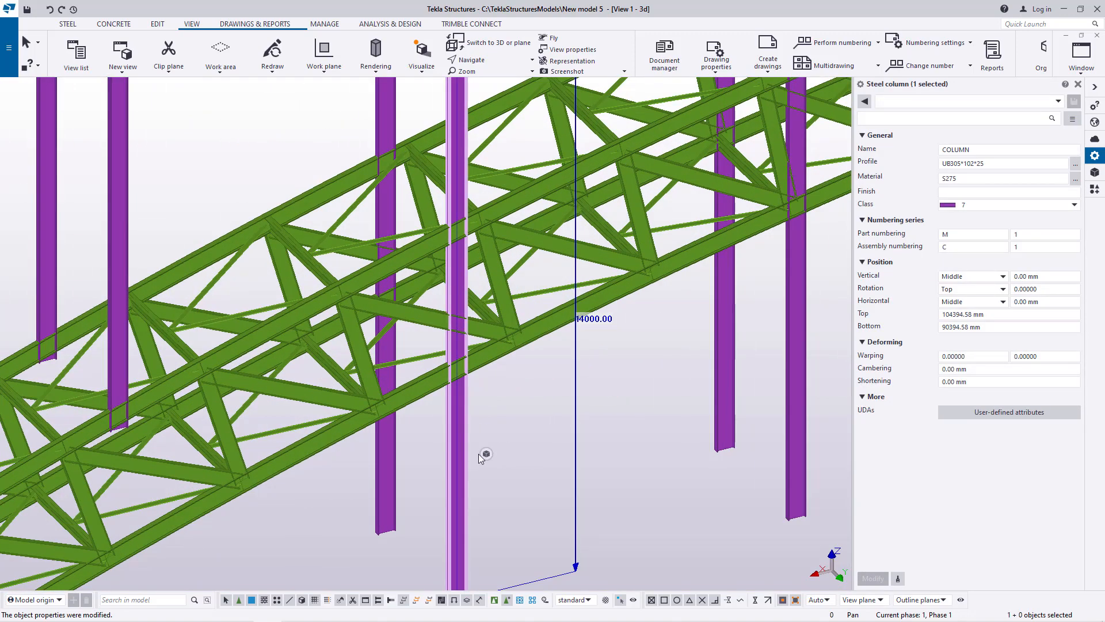
ctrl+click(389, 464)
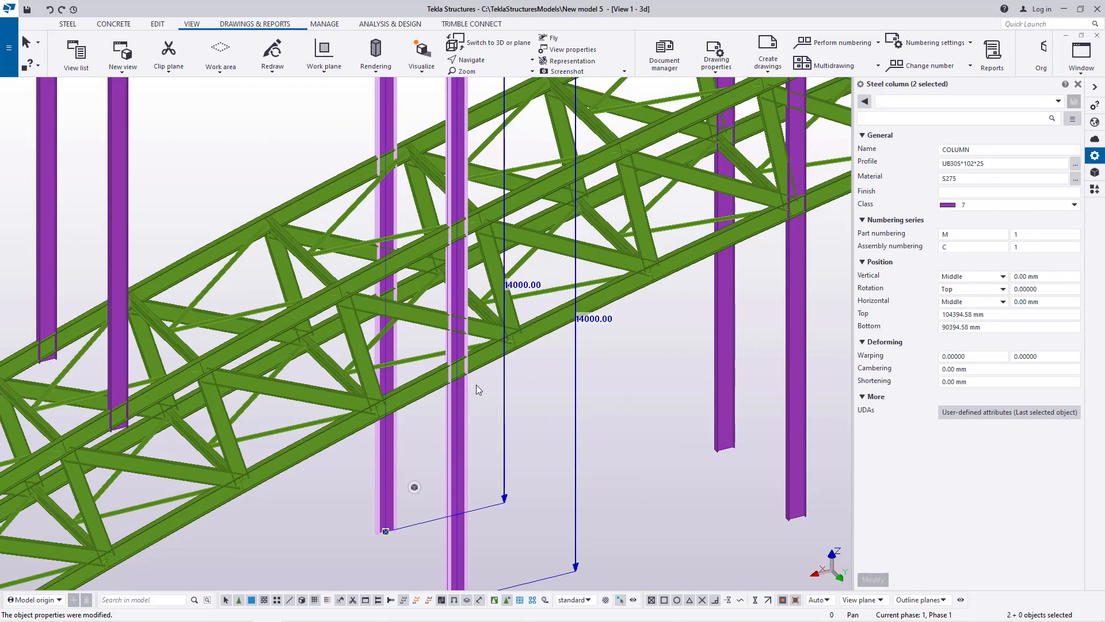
scroll(478, 392, down, 2)
click(483, 412)
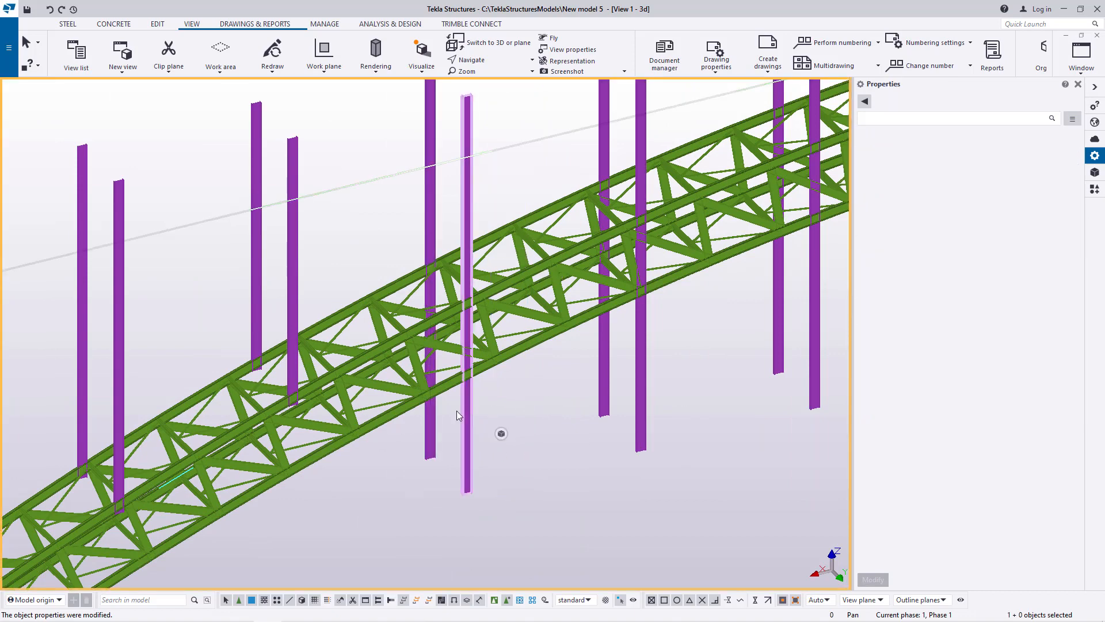
click(432, 421)
ctrl+click(468, 428)
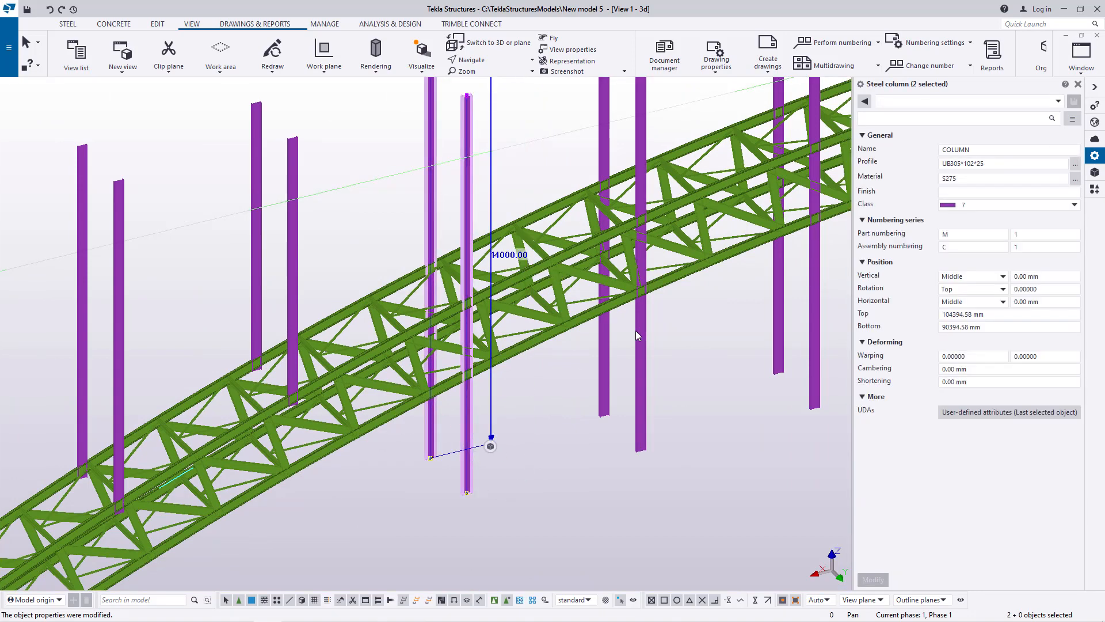
click(959, 327)
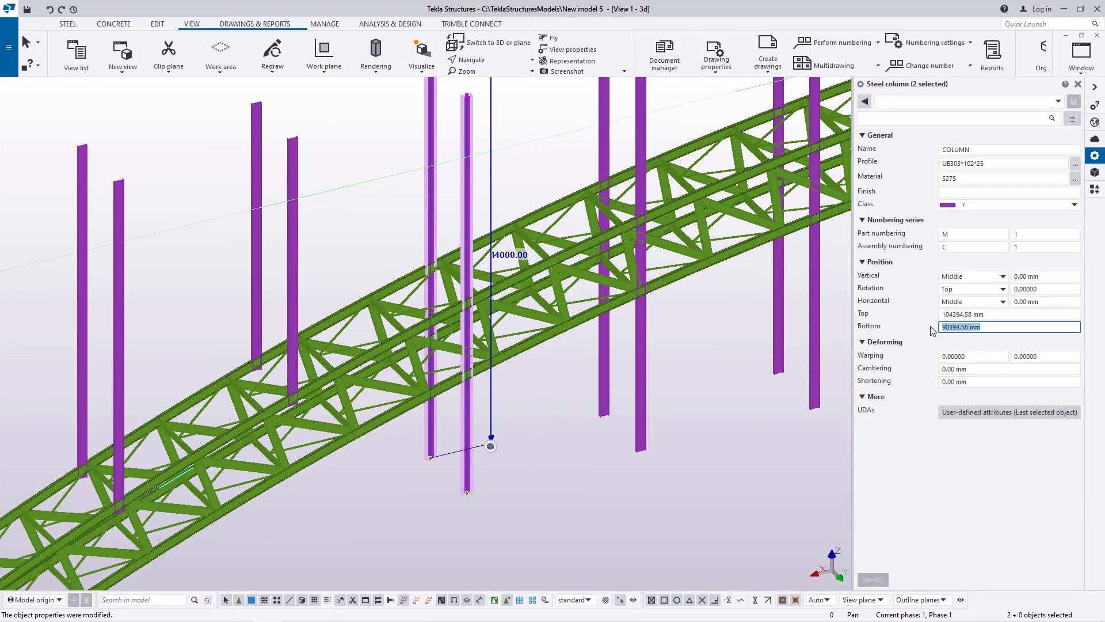
text(96900)
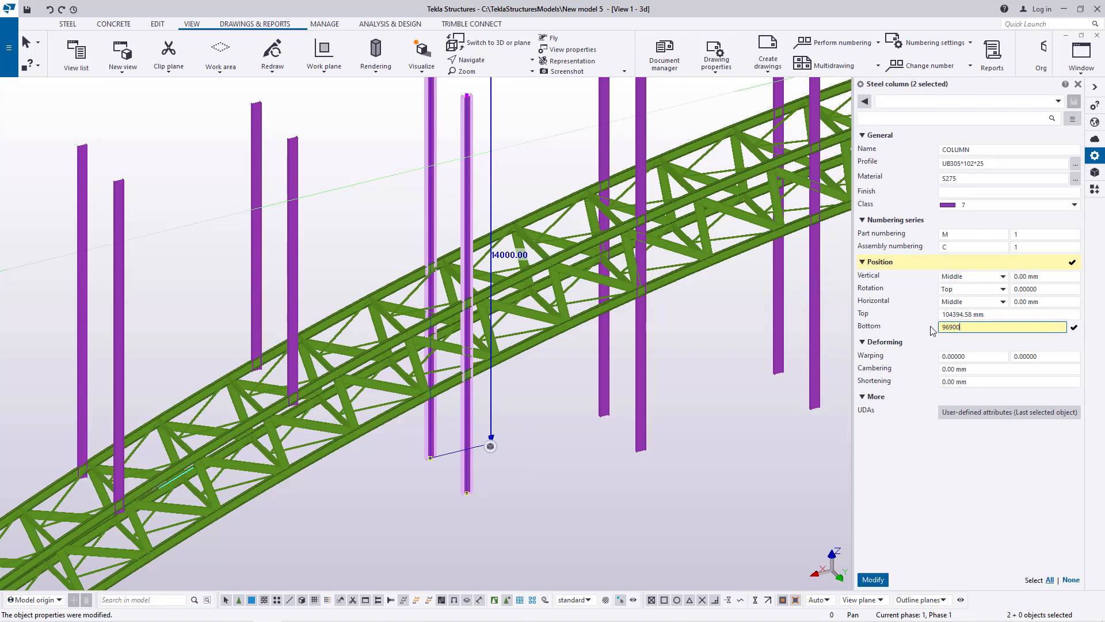
key(Return)
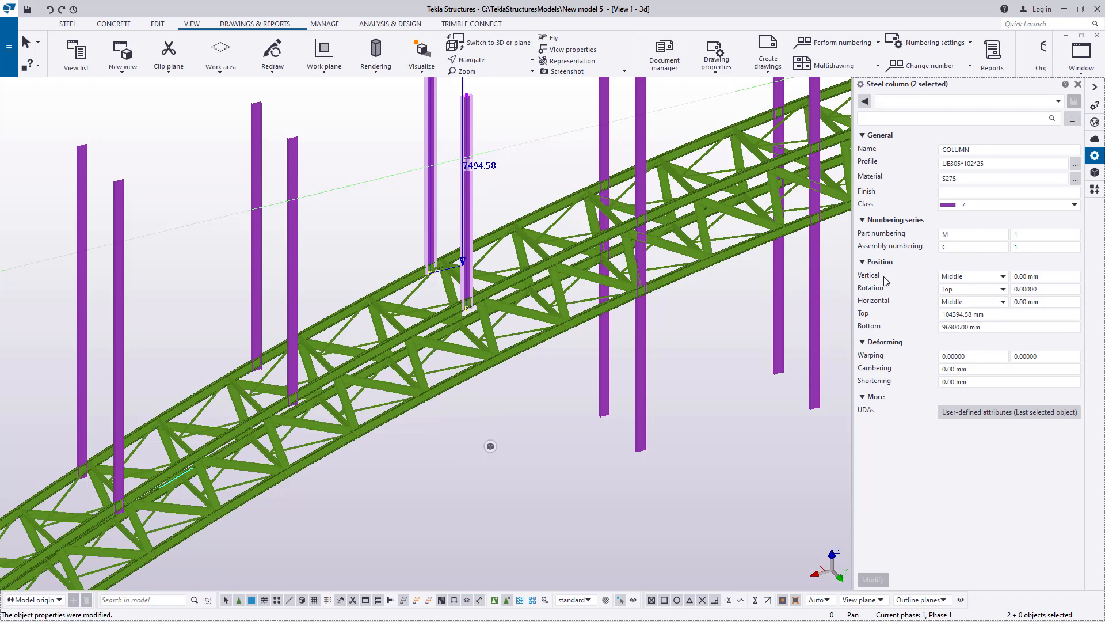
Select the two columns of the fifth pair and set their bottom level to 98400 mm.
click(534, 158)
scroll(534, 173, down, 4)
scroll(500, 292, up, 7)
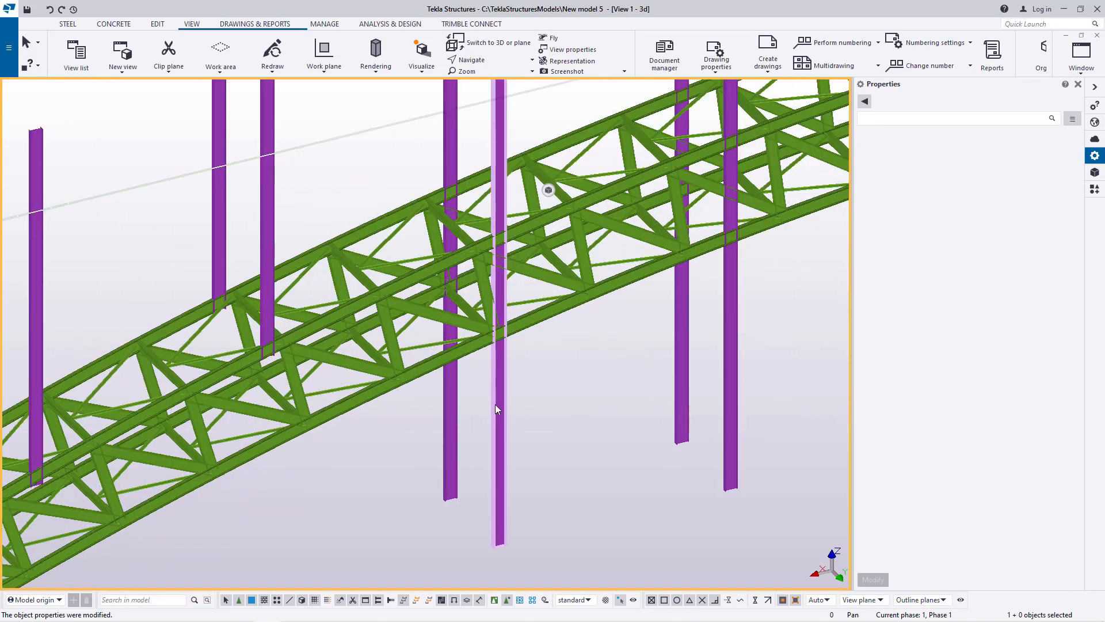
click(503, 405)
ctrl+click(452, 402)
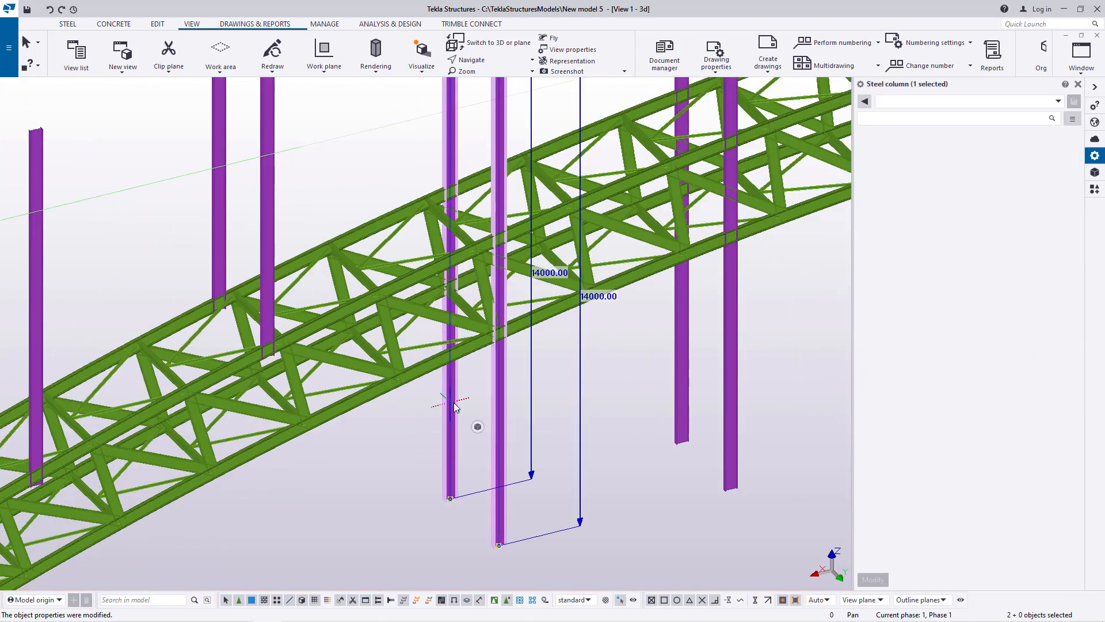
drag(982, 327, 917, 332)
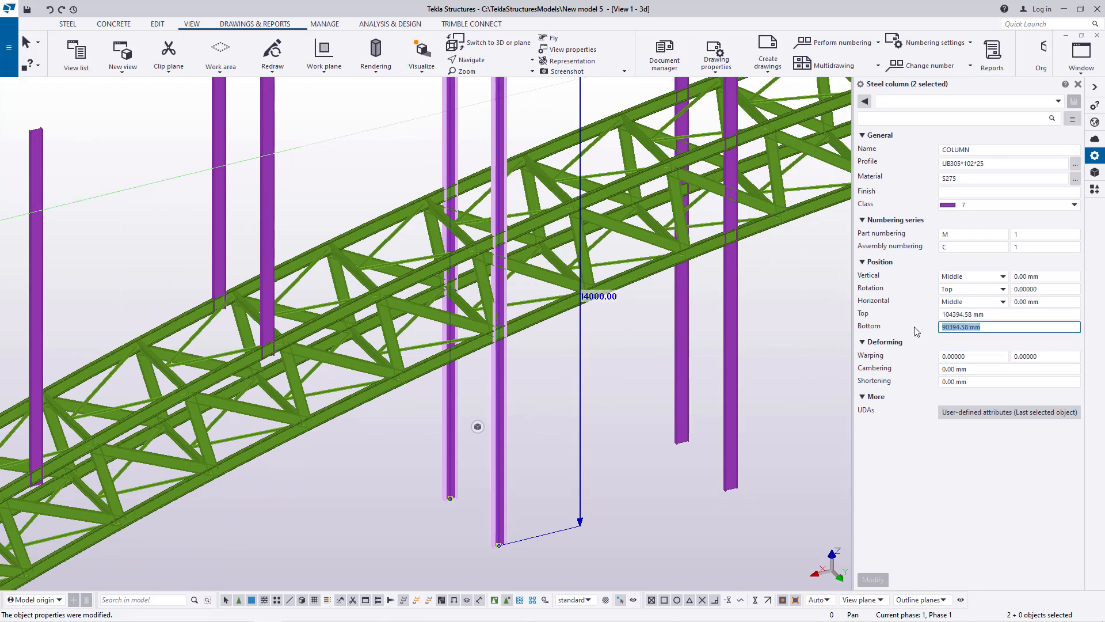
text(9878)
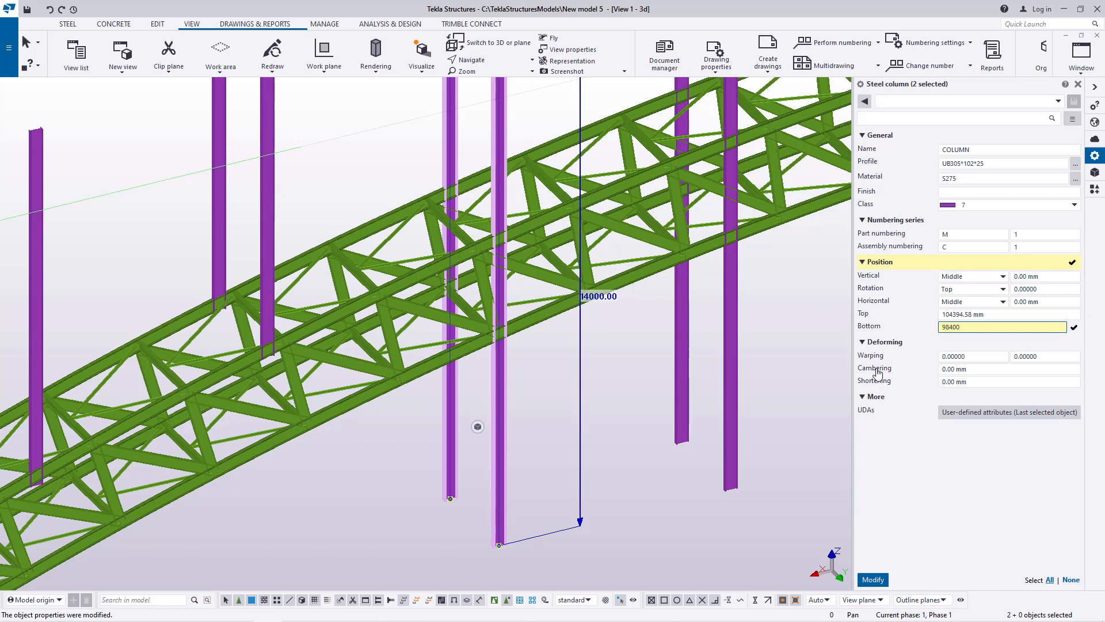
click(873, 579)
Change the bottom level of the sixth pair of columns along the truss to 98580 mm.
scroll(89, 462, down, 3)
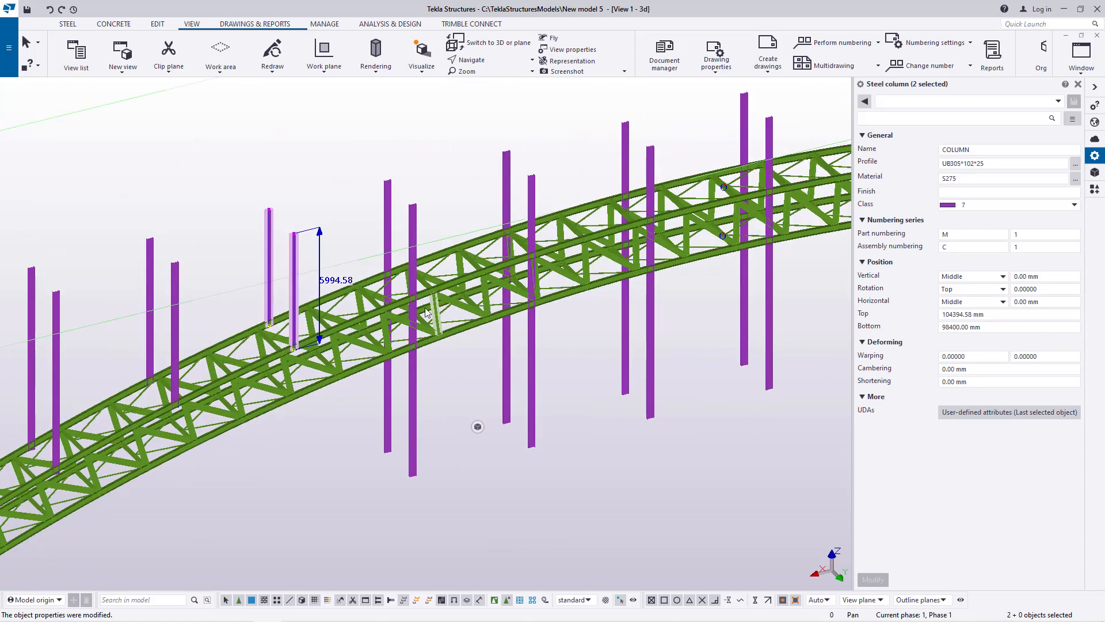
scroll(377, 322, up, 2)
scroll(442, 449, up, 1)
scroll(442, 449, up, 1)
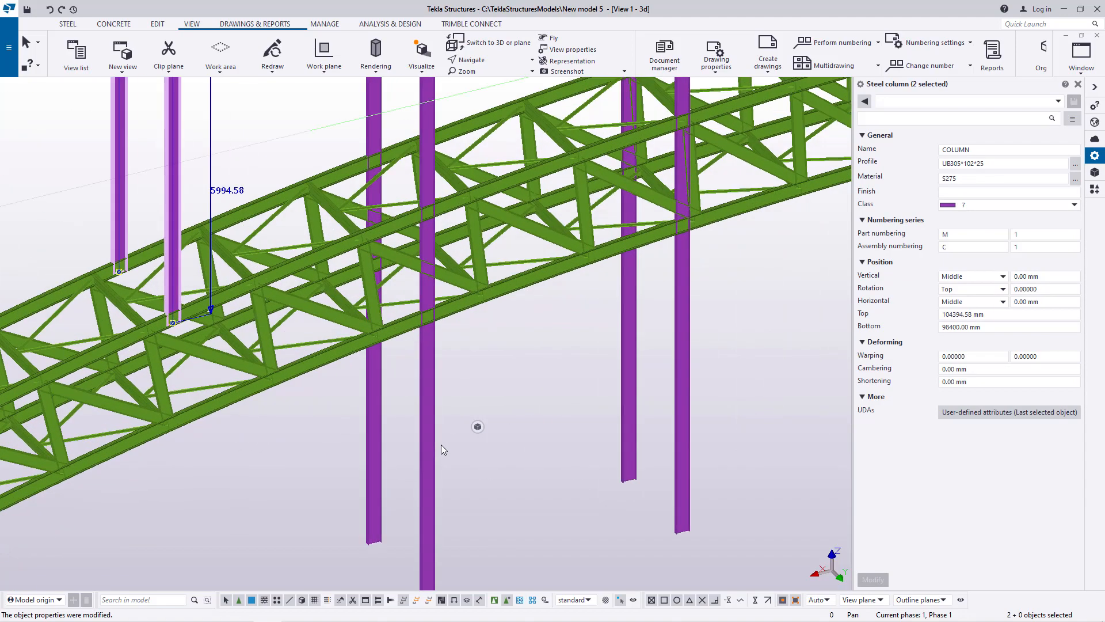
click(428, 413)
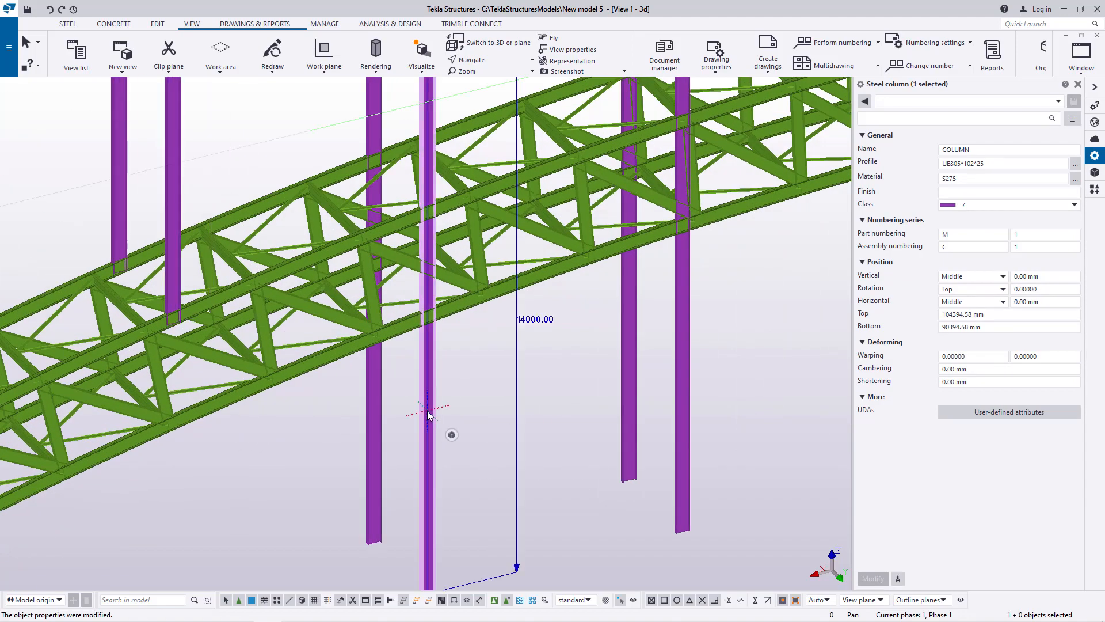
ctrl+click(374, 415)
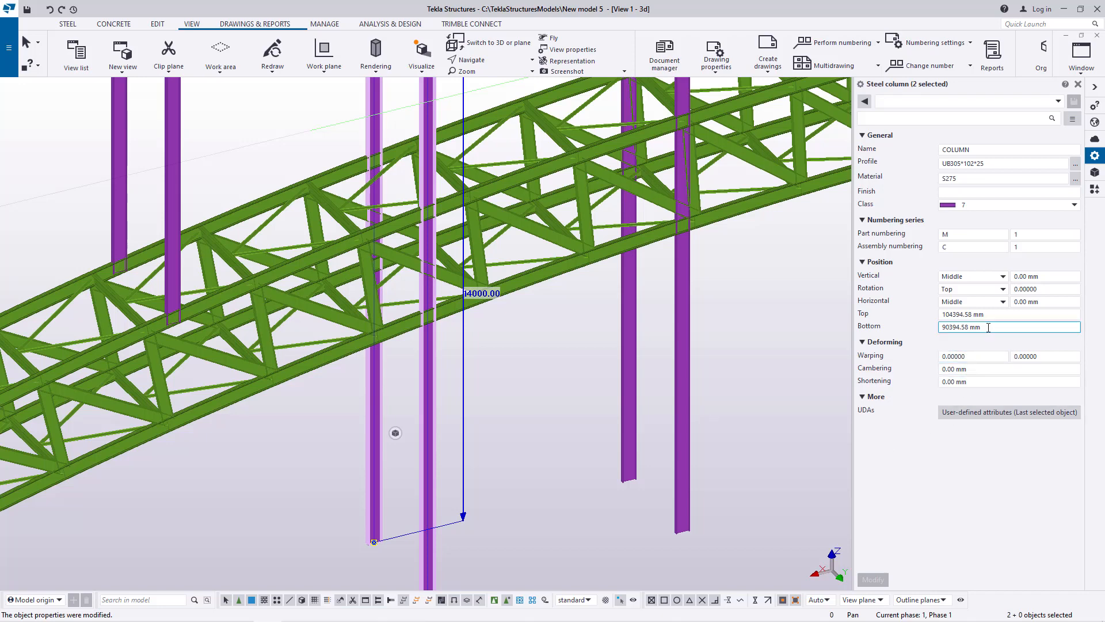
drag(988, 327, 936, 330)
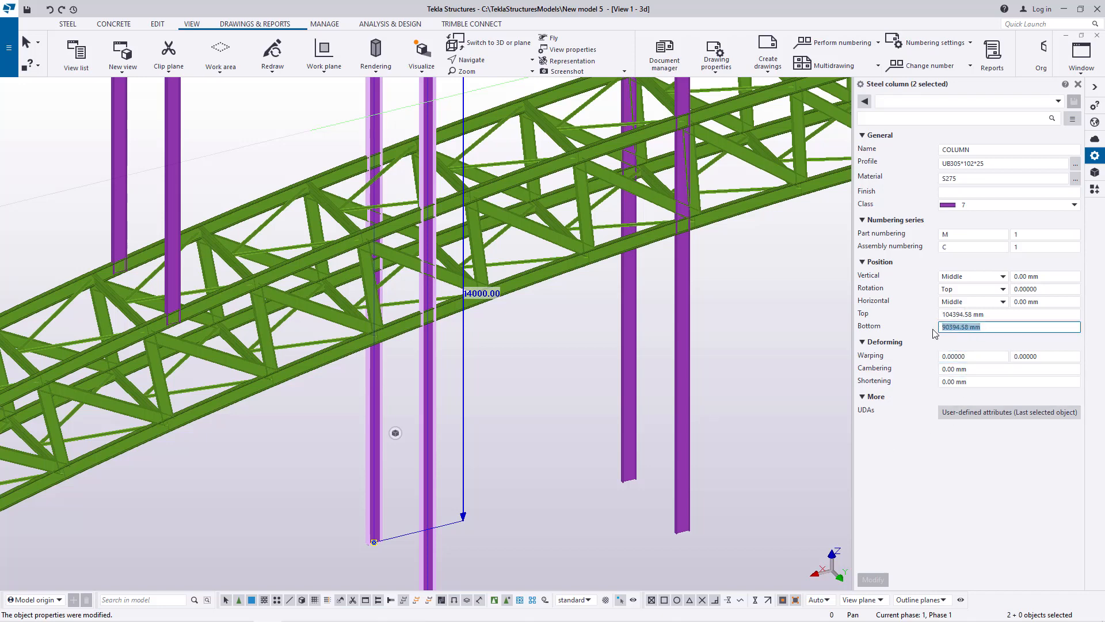
text(98)
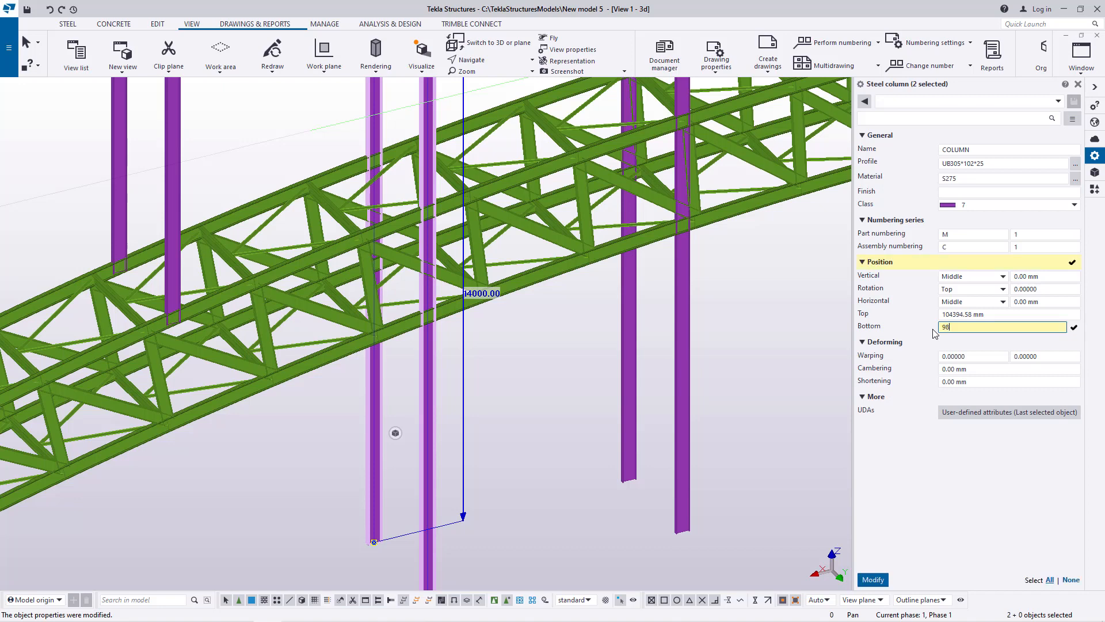
text(580)
click(873, 579)
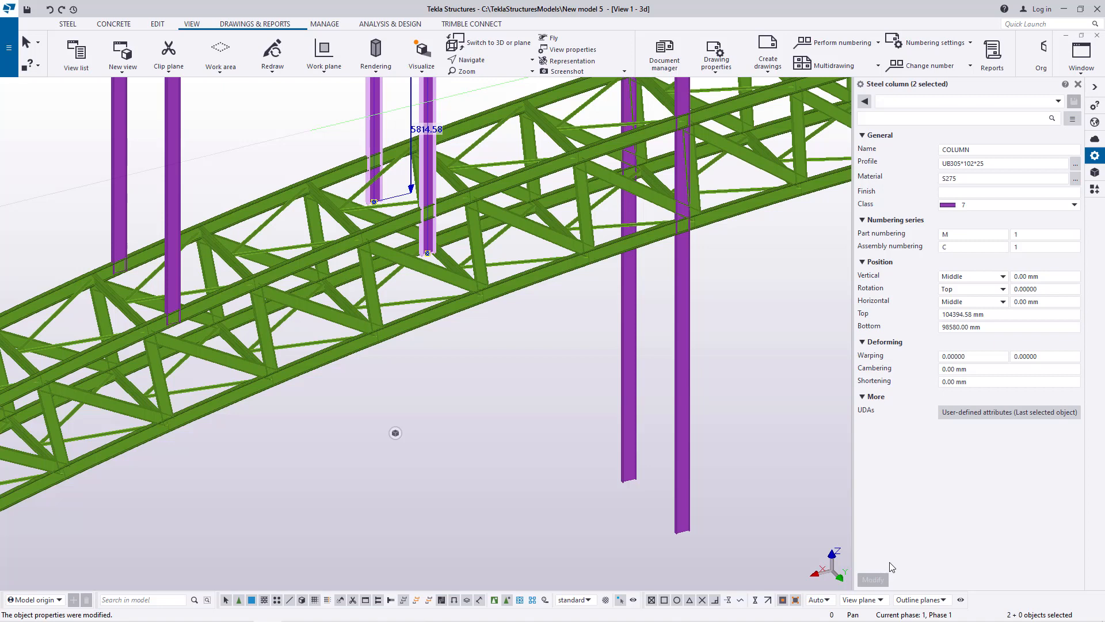
Raise the bottom level of the sixth pair of columns along the truss to 99580 mm.
click(953, 326)
key(BackSpace)
text(9)
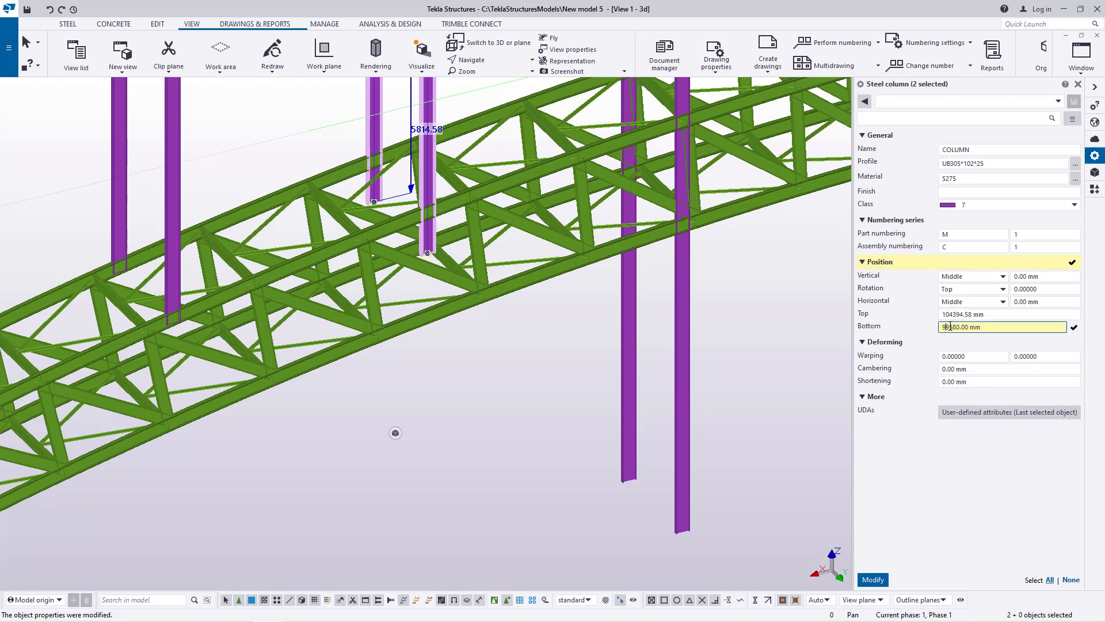
click(873, 579)
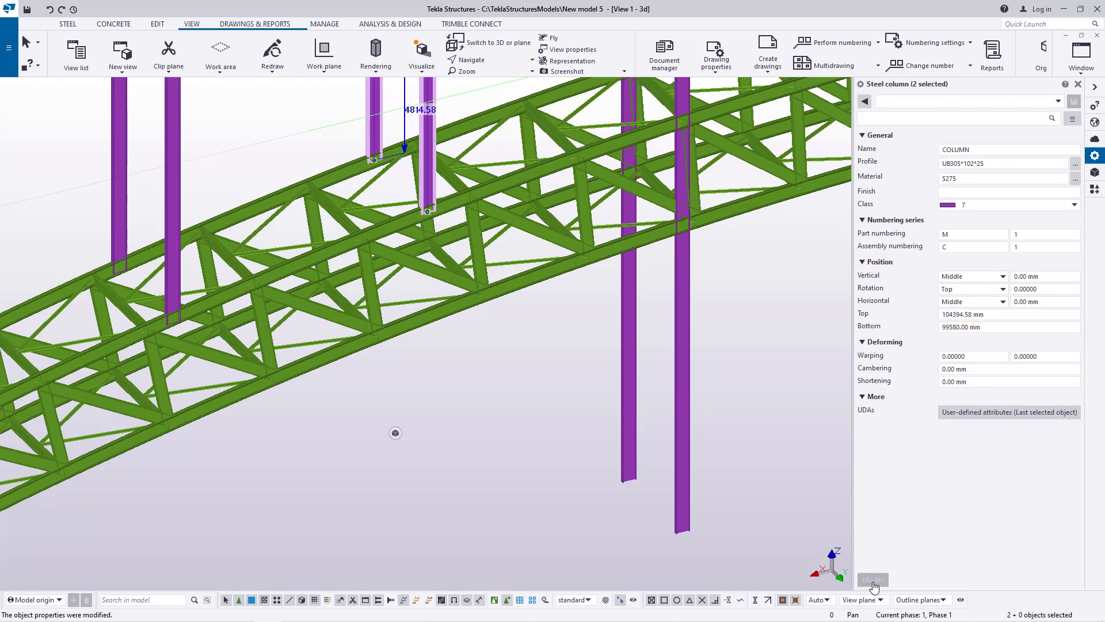
Select both columns of the seventh pair along the truss and set their bottom level to 100300 mm.
click(723, 321)
scroll(222, 401, down, 7)
scroll(461, 345, up, 6)
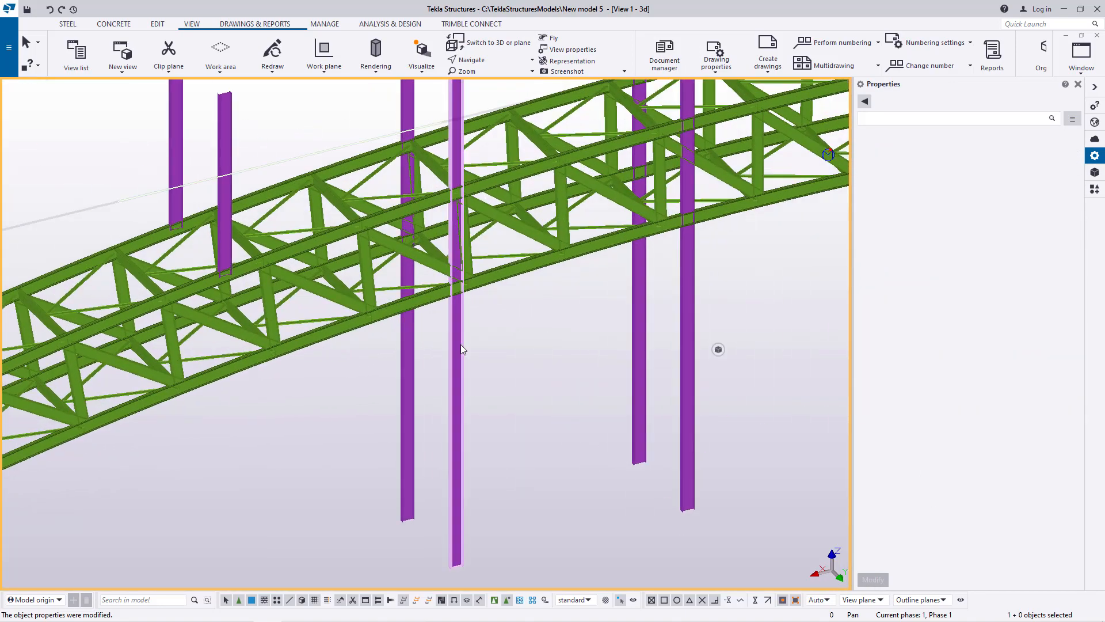
click(461, 345)
ctrl+click(407, 342)
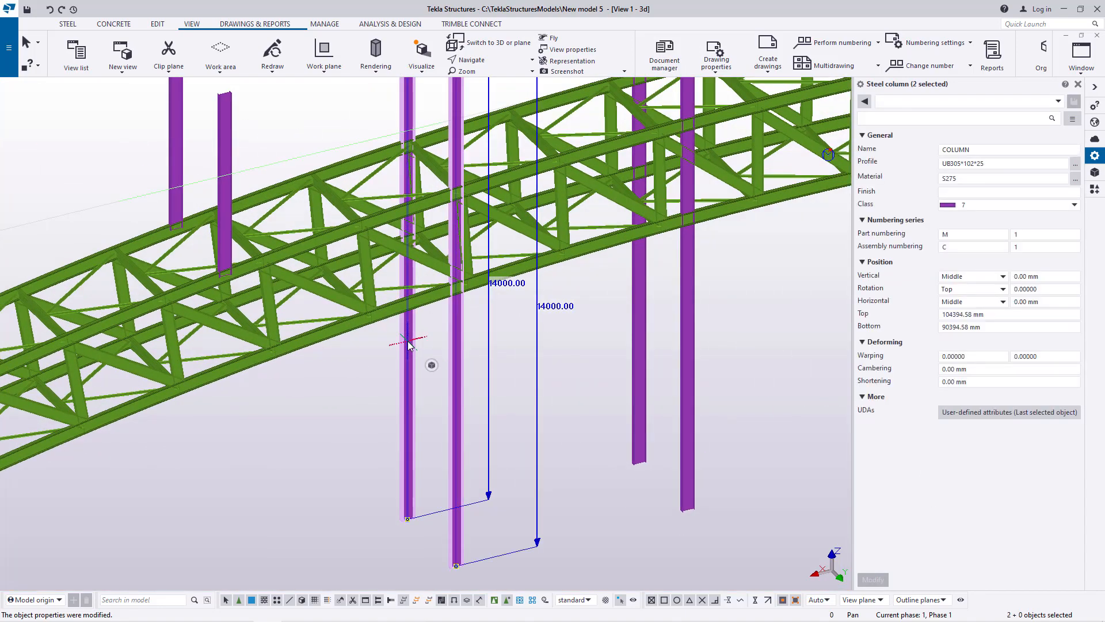
click(977, 327)
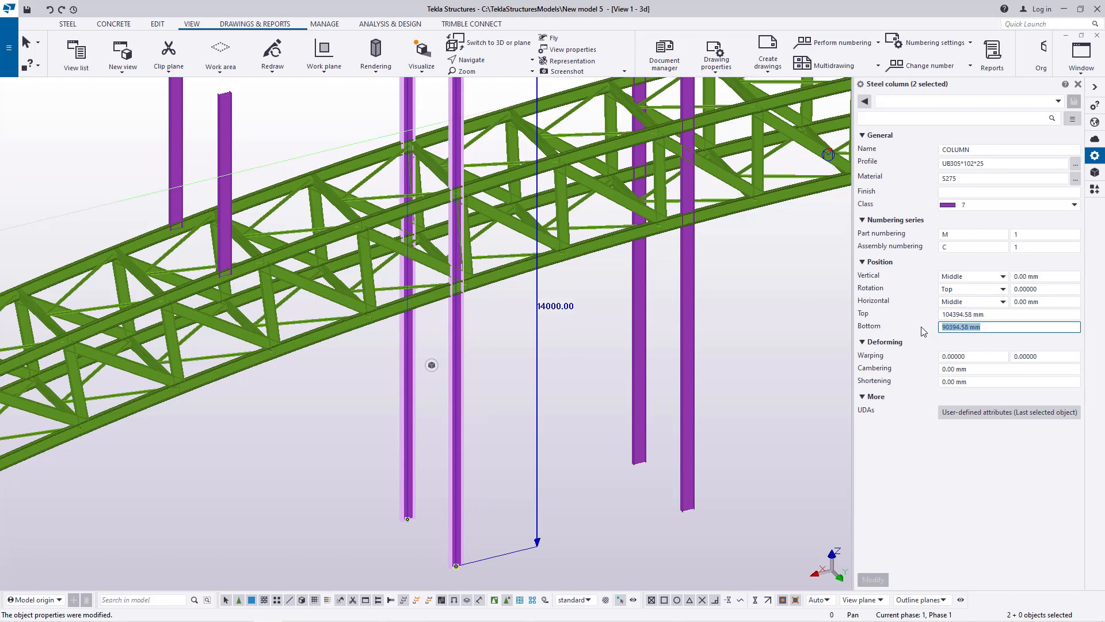
text(10)
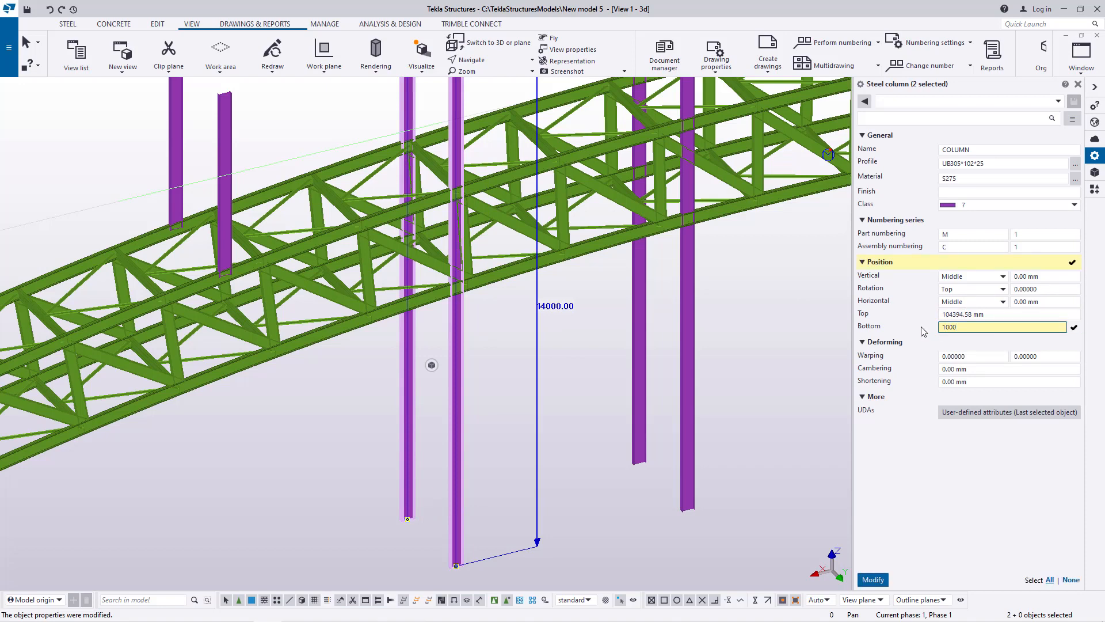
text(0300)
click(873, 579)
Select the two columns of the eighth pair and set their bottom level to 100700 mm.
scroll(551, 263, down, 3)
scroll(559, 271, up, 5)
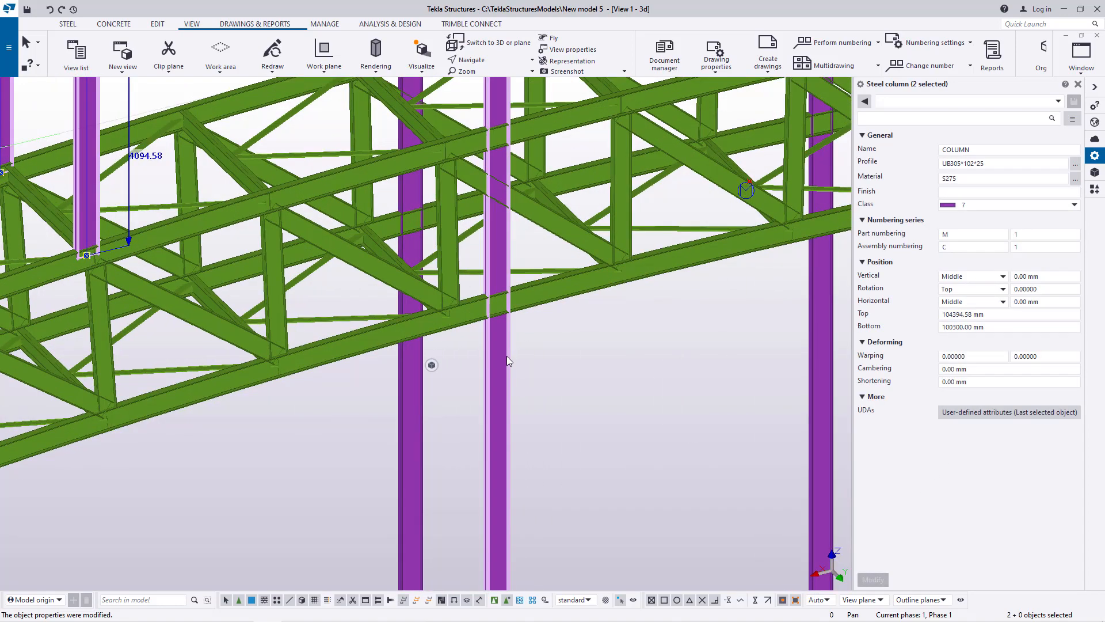
click(505, 356)
ctrl+click(410, 373)
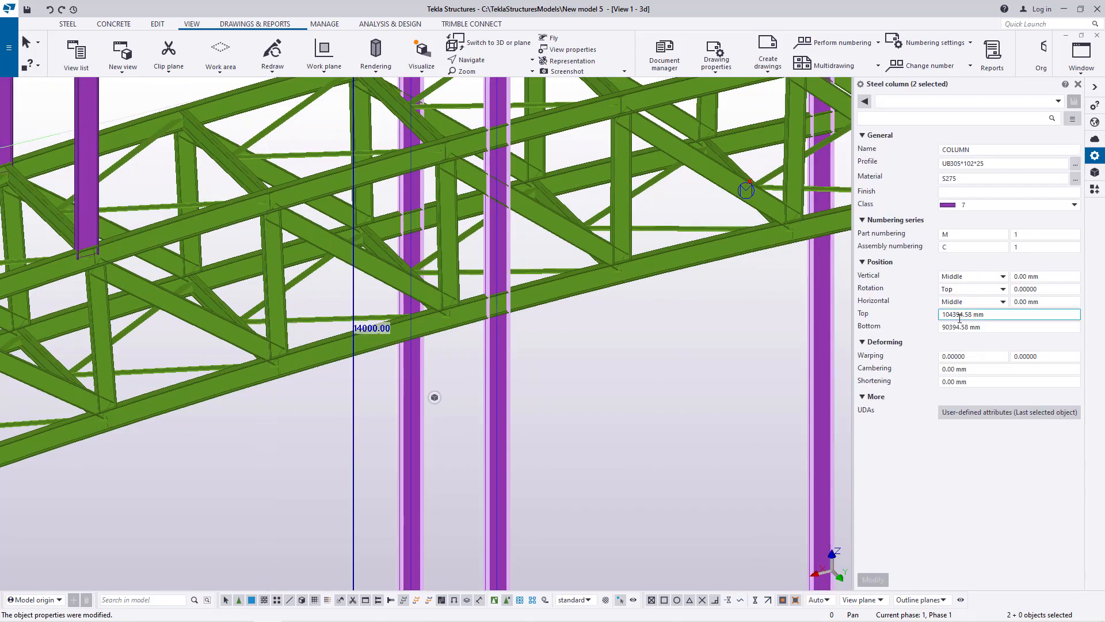
drag(984, 326, 899, 331)
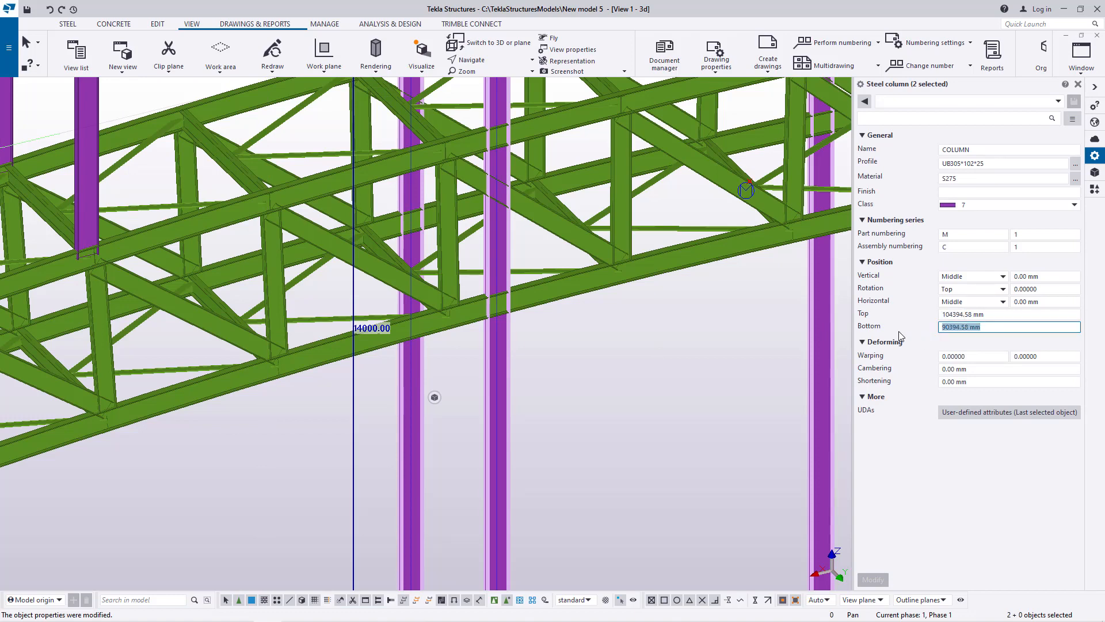
text(100700)
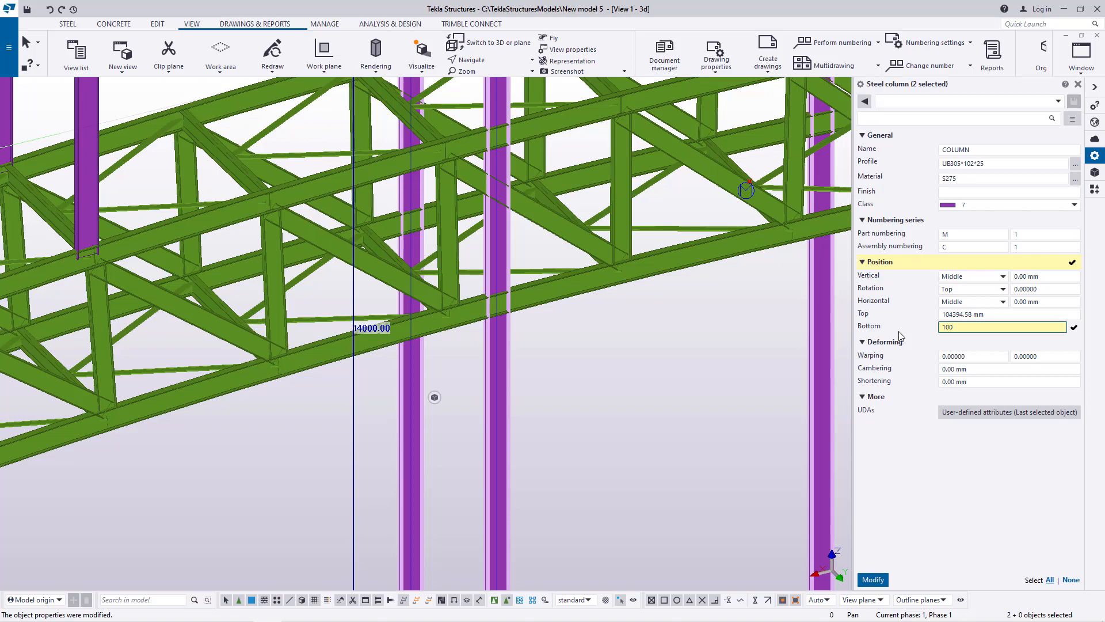
click(873, 579)
Set the bottom level of both columns in the ninth pair along the truss to 100750 mm.
scroll(104, 458, down, 1)
scroll(104, 458, down, 3)
scroll(539, 369, up, 3)
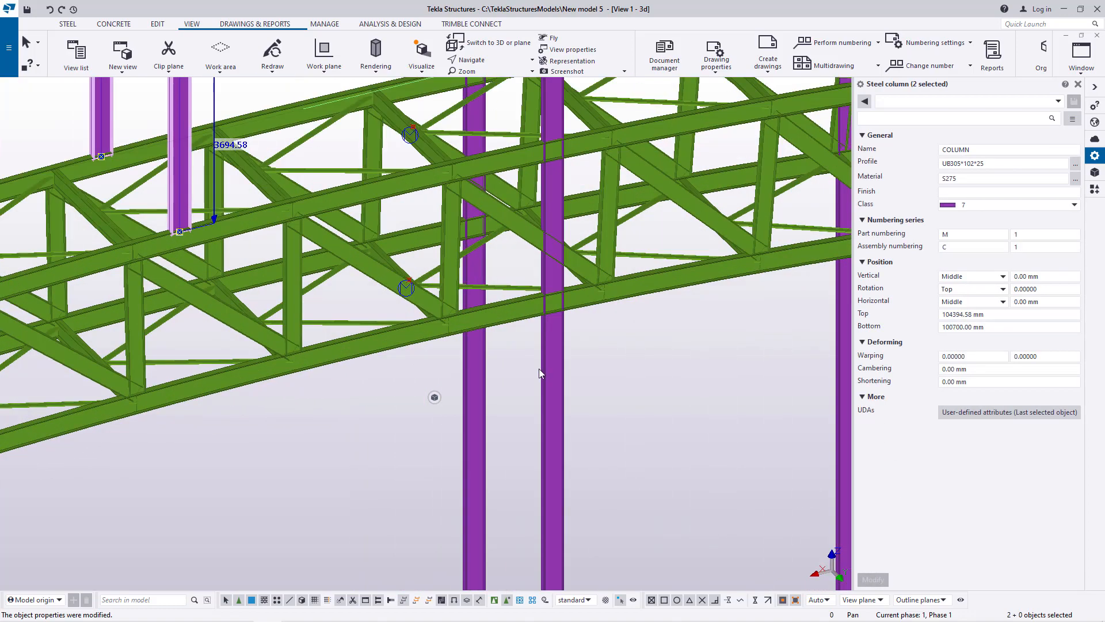
click(548, 360)
ctrl+click(472, 403)
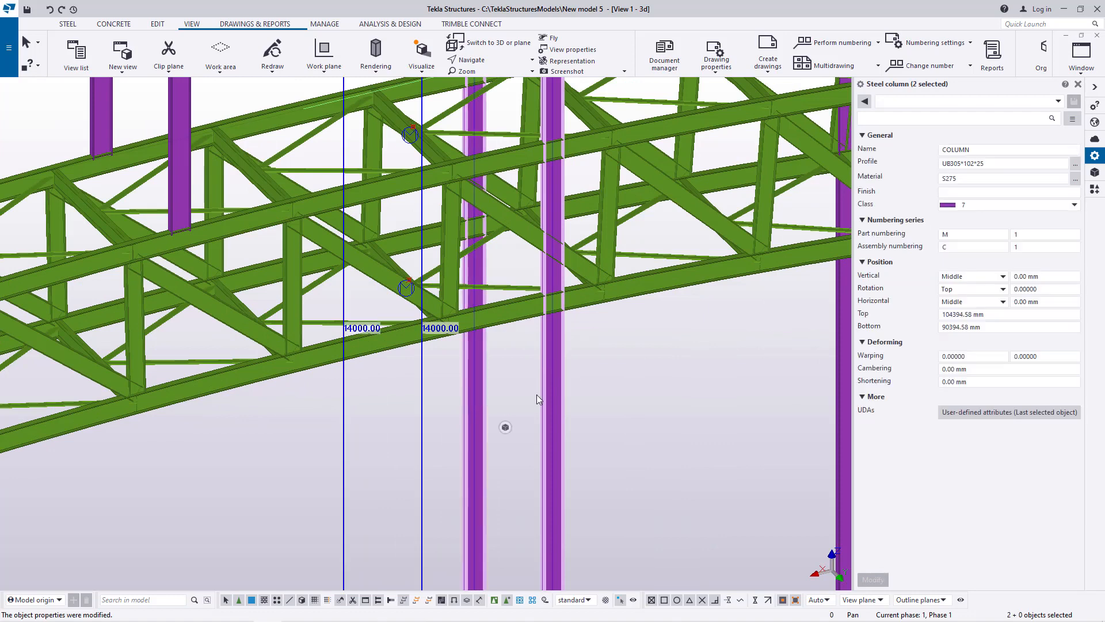
drag(997, 329, 921, 332)
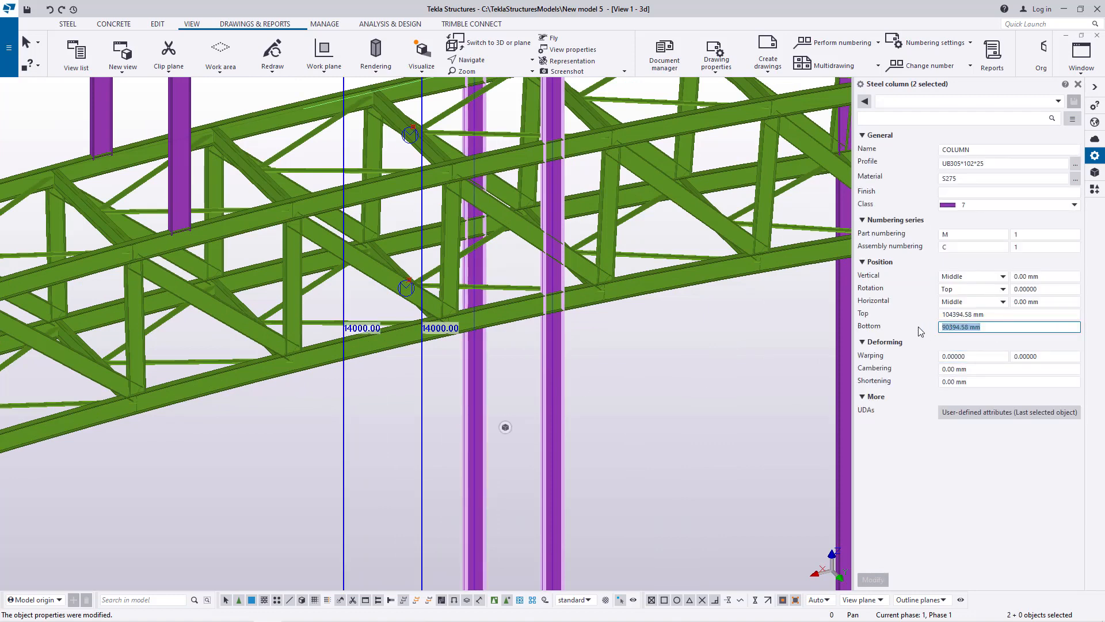
text(100)
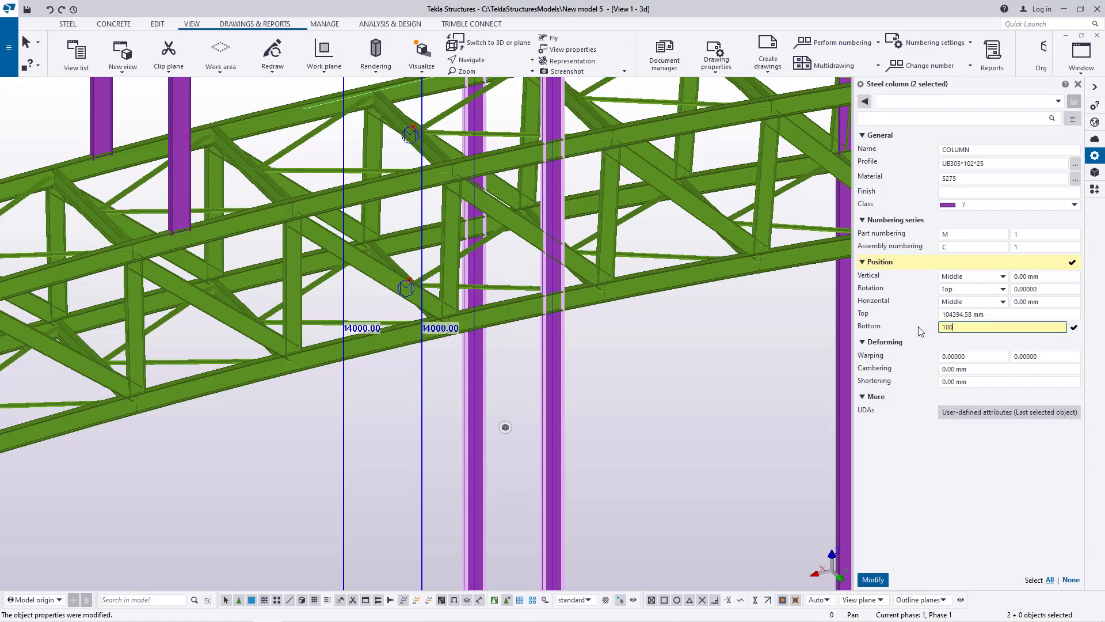
text(750)
click(873, 580)
Select the tenth pair of columns along the truss and change their bottom level to 100400 mm.
scroll(165, 406, down, 3)
scroll(495, 299, up, 3)
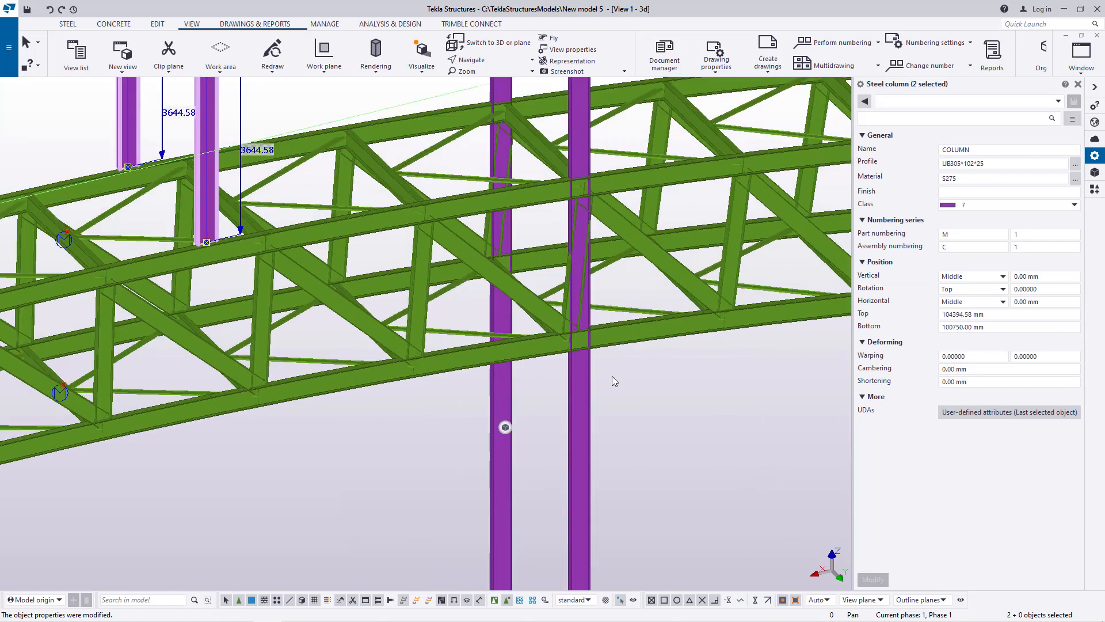
click(664, 442)
scroll(577, 219, up, 3)
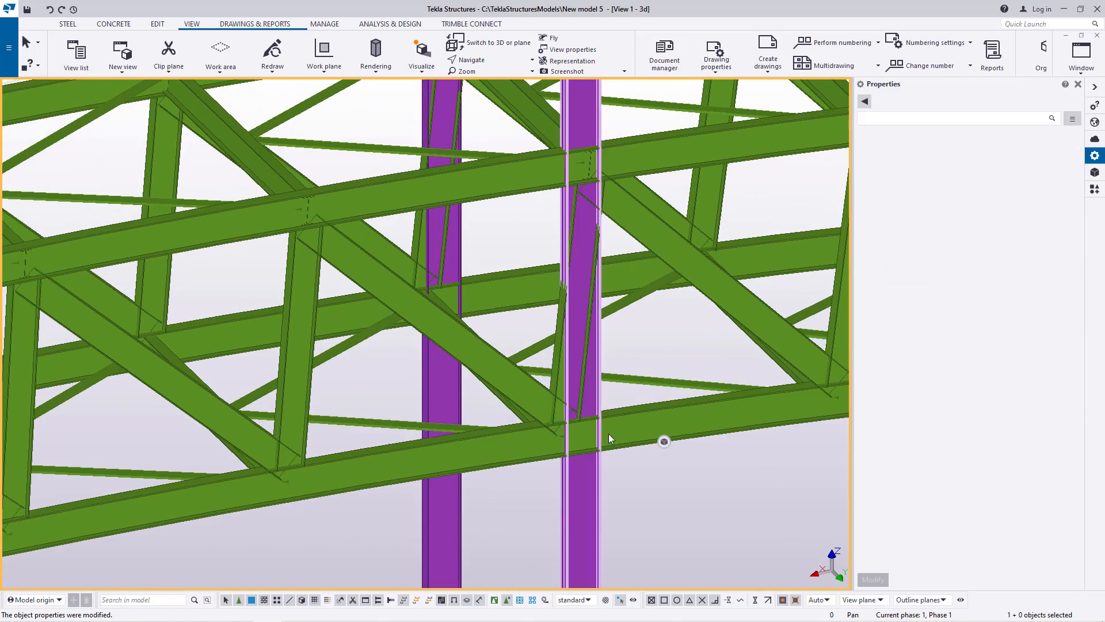
click(580, 488)
ctrl+click(444, 513)
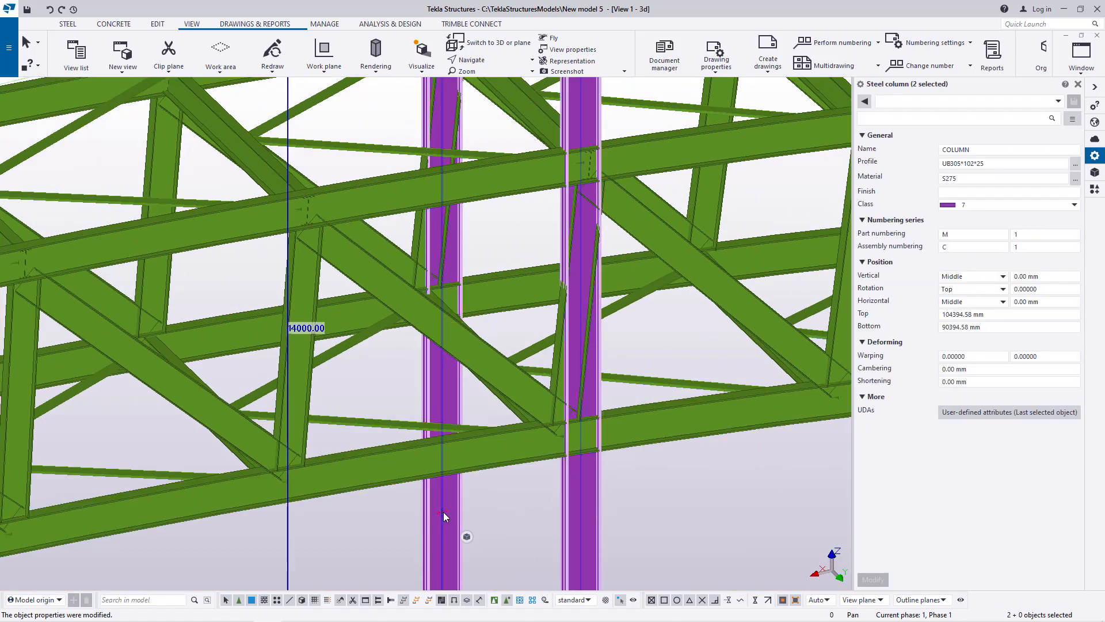
ctrl+click(582, 505)
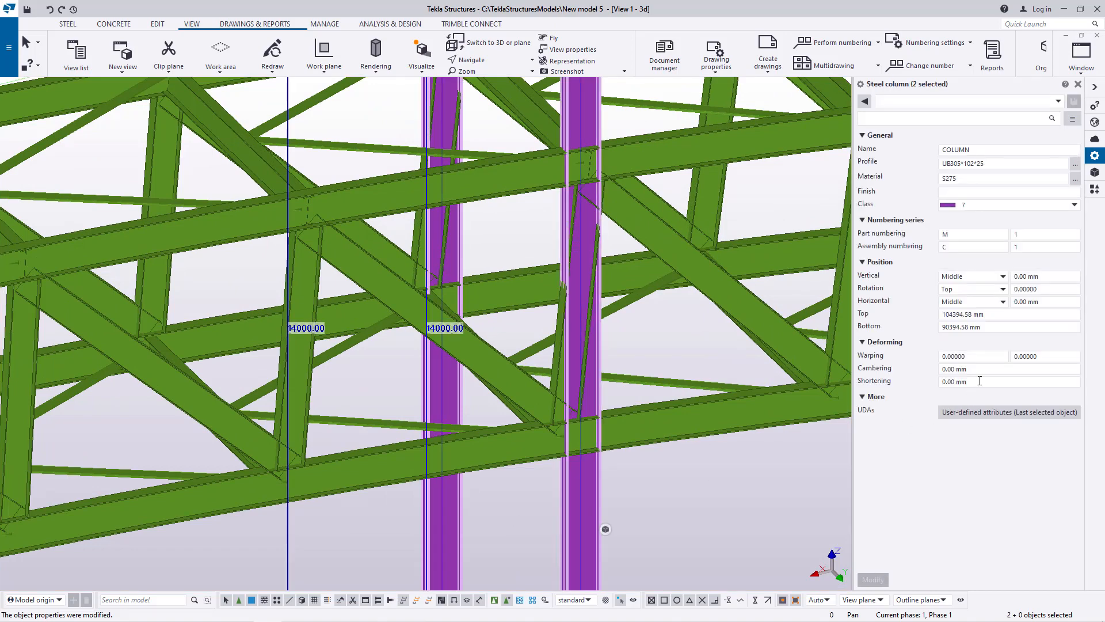
click(988, 330)
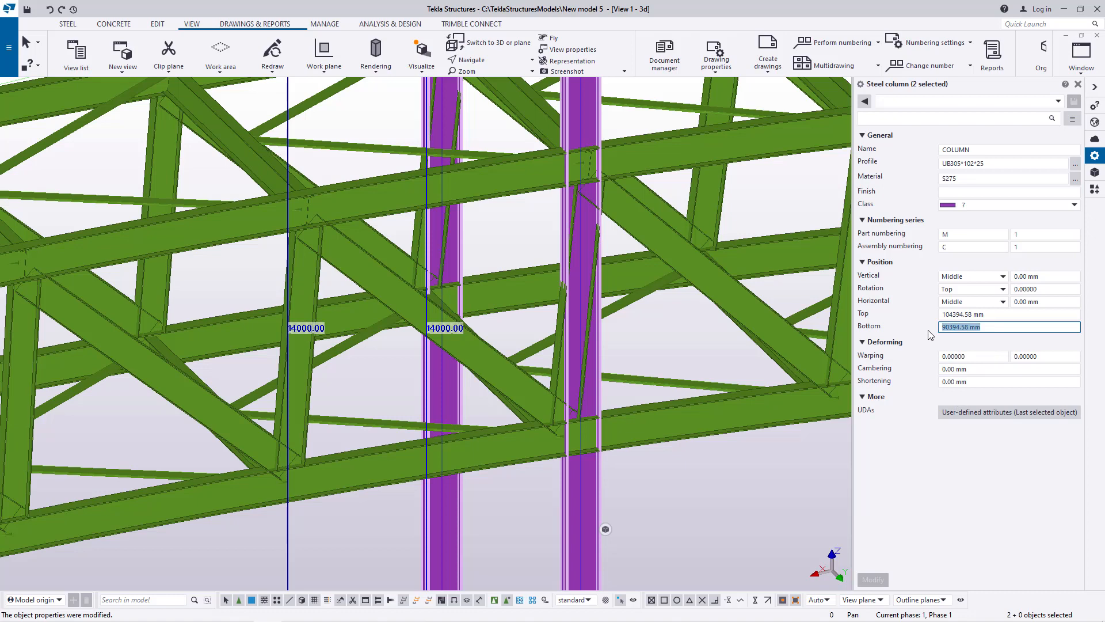
text(10)
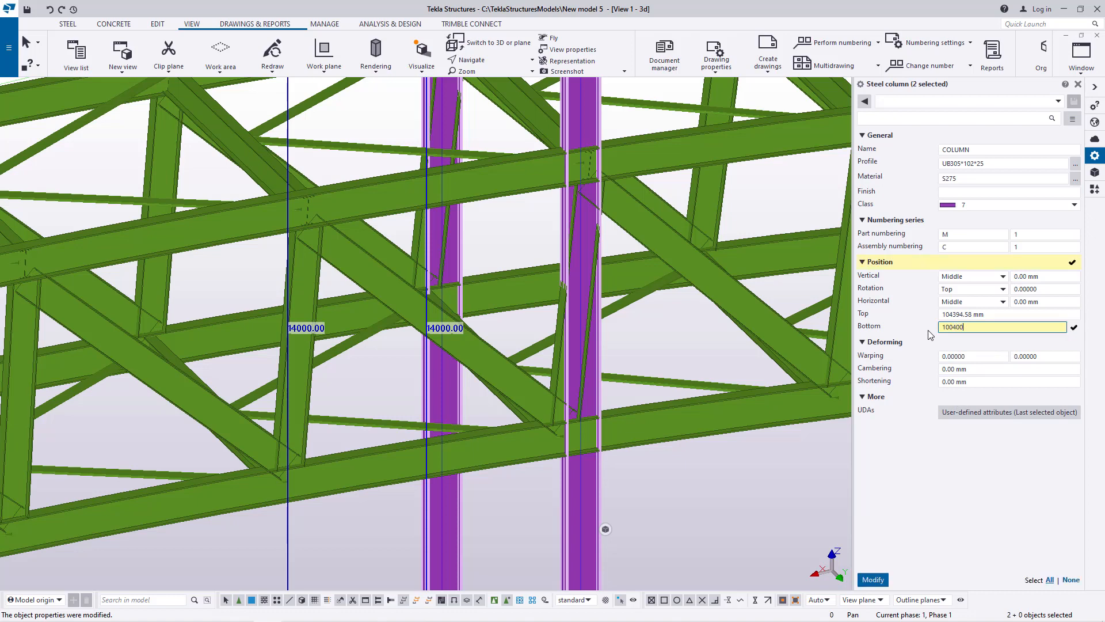
text(0400)
click(872, 579)
Select the two columns of the eleventh pair and set their bottom level to 99700 mm.
scroll(259, 418, down, 2)
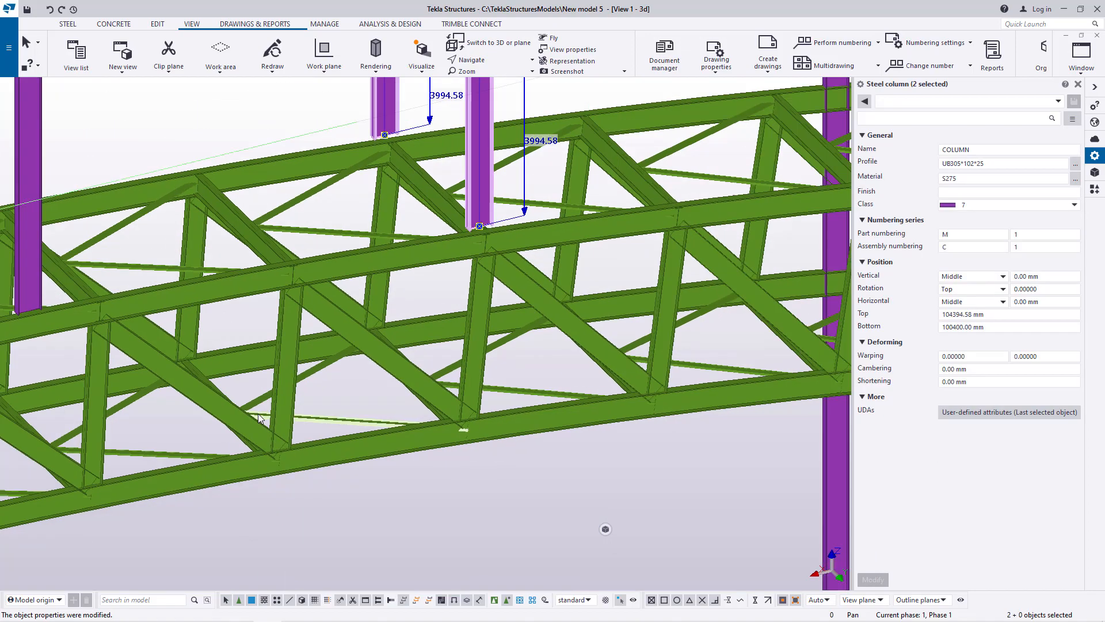
scroll(381, 118, up, 4)
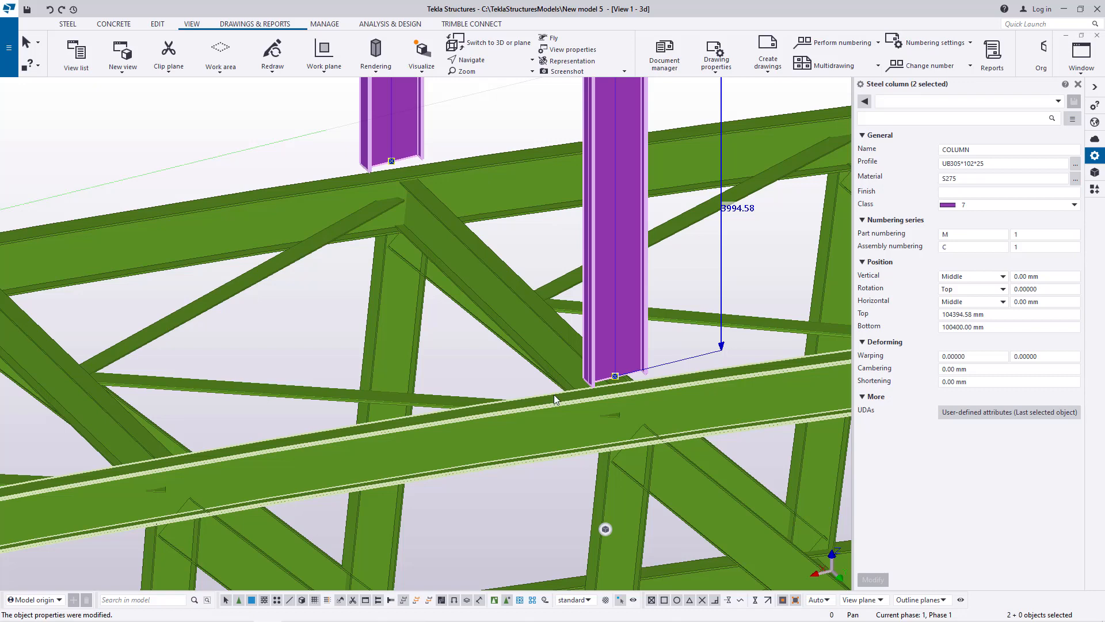
scroll(295, 394, down, 6)
click(677, 272)
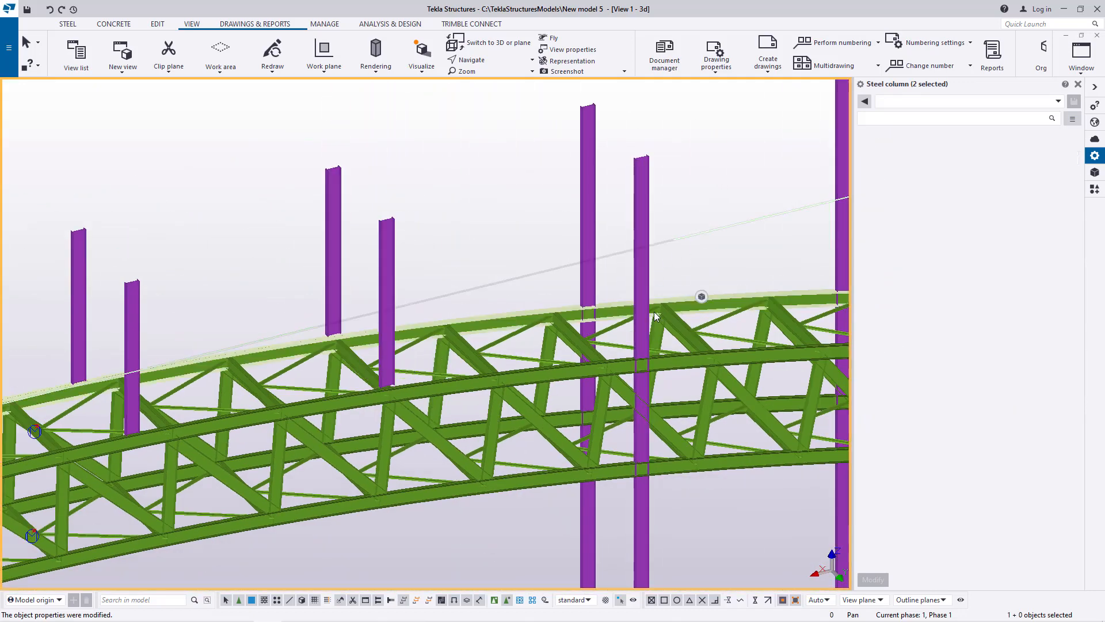
click(644, 291)
ctrl+click(588, 237)
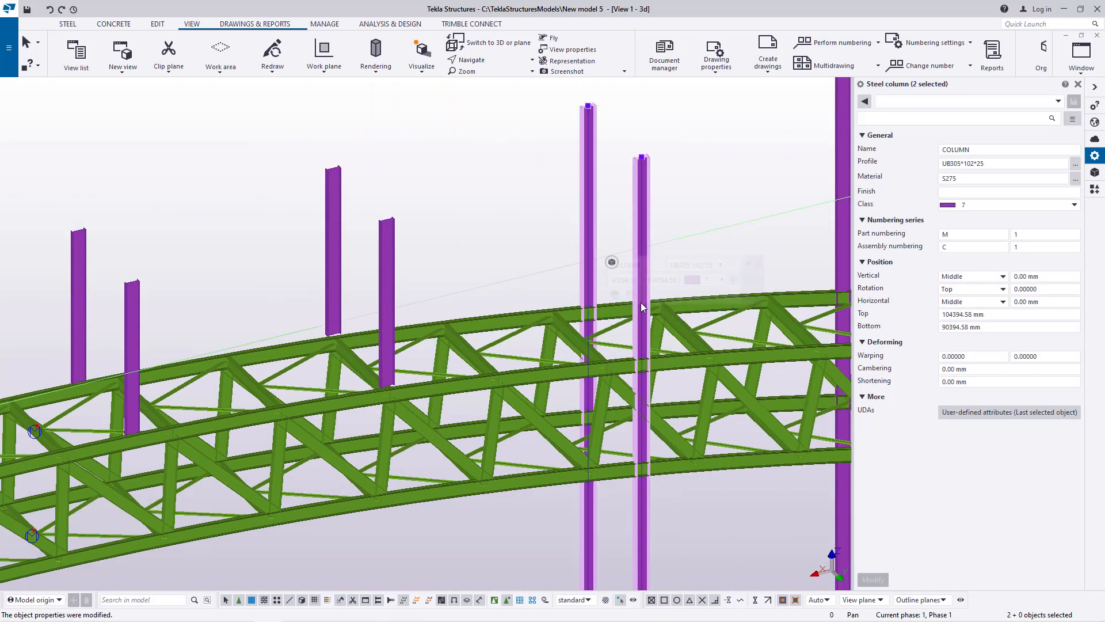
click(960, 330)
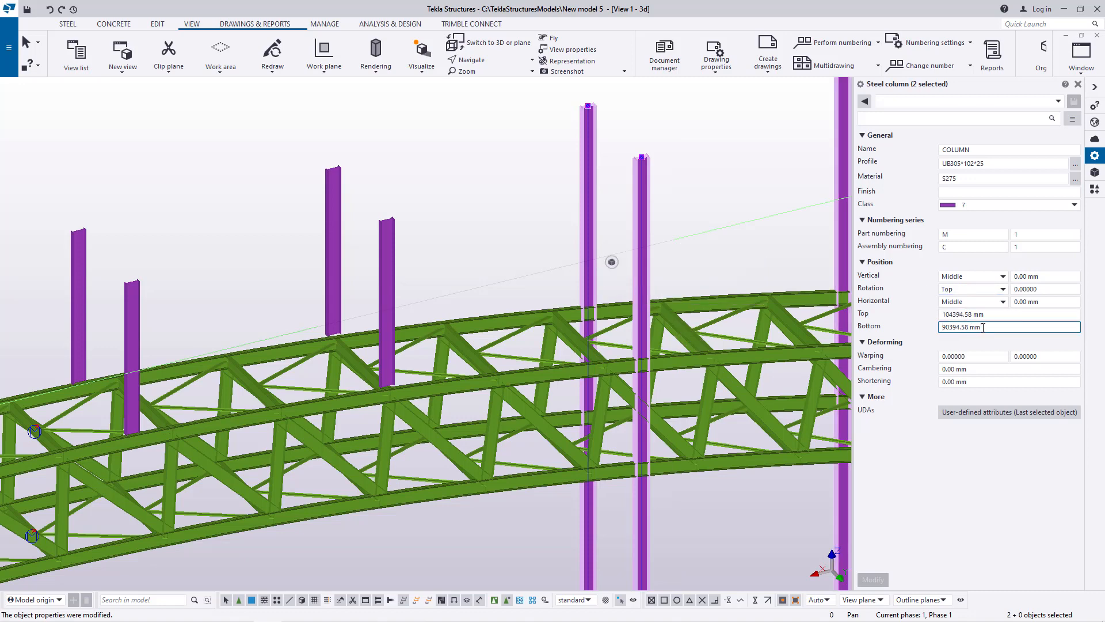
drag(983, 328, 932, 333)
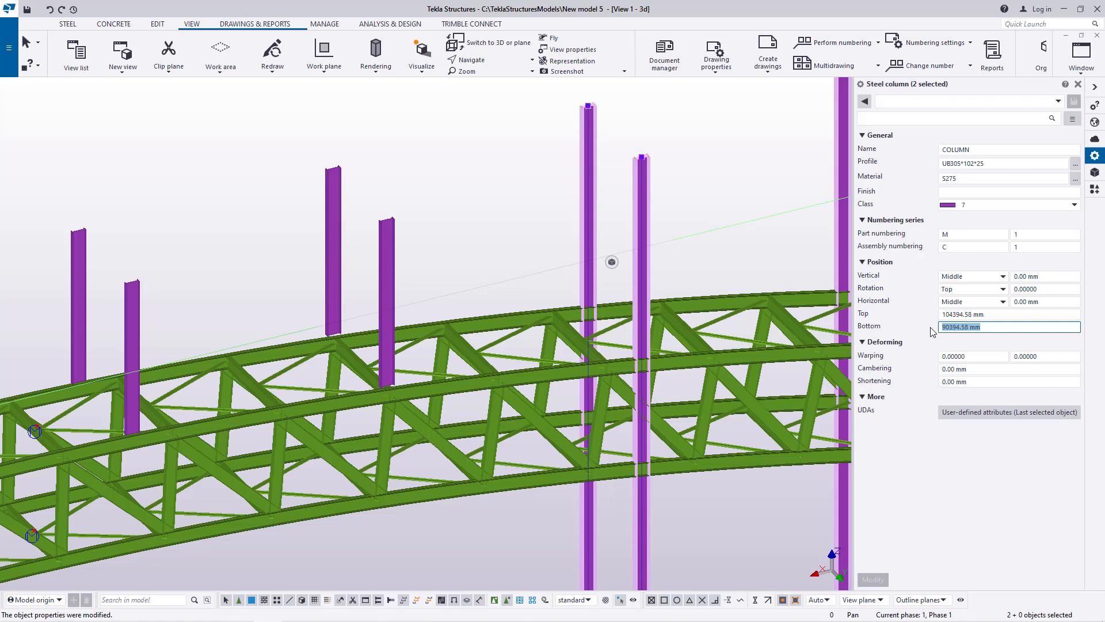
text(99700)
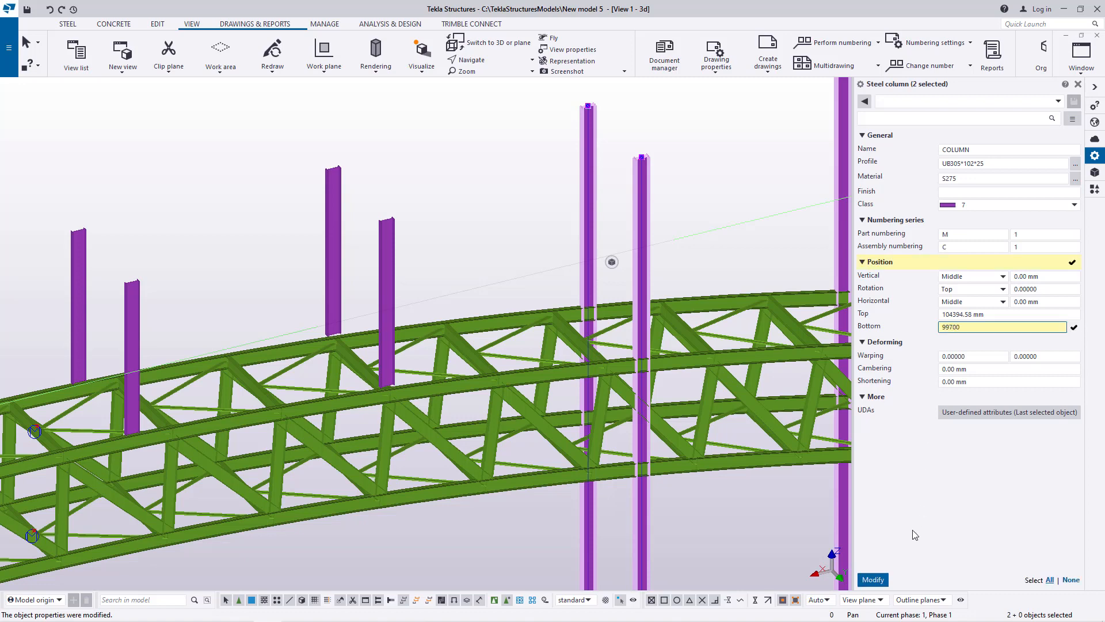
click(873, 579)
Set the bottom level of both columns in the twelfth pair, past the crown of the truss, to 98600 mm.
scroll(216, 330, down, 3)
scroll(217, 324, down, 3)
scroll(555, 313, up, 8)
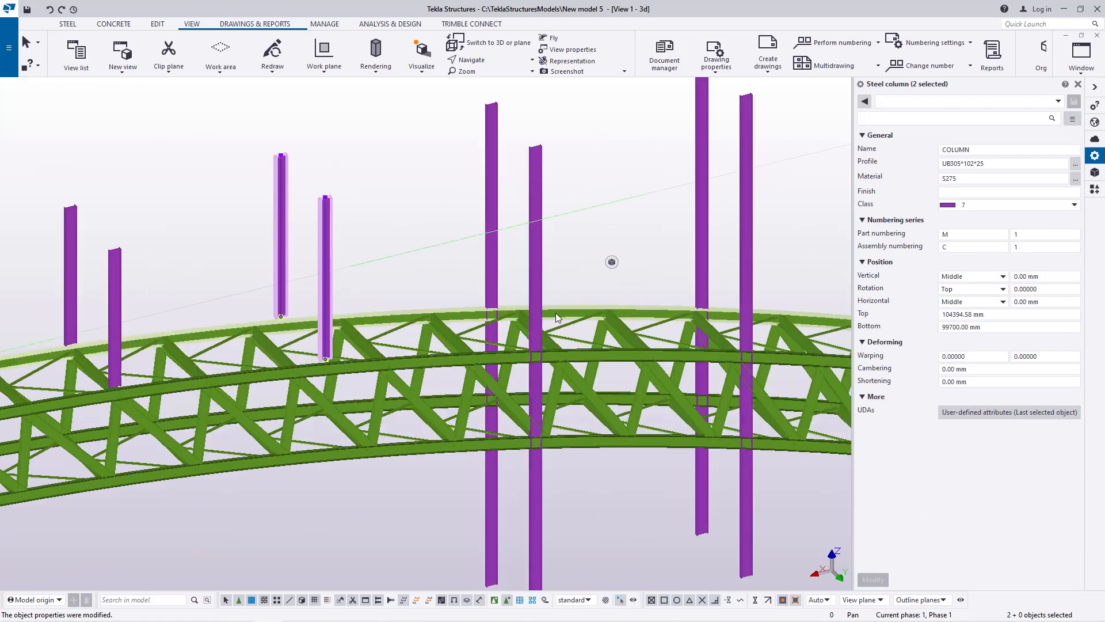
middle_drag(573, 294, 578, 267)
click(532, 283)
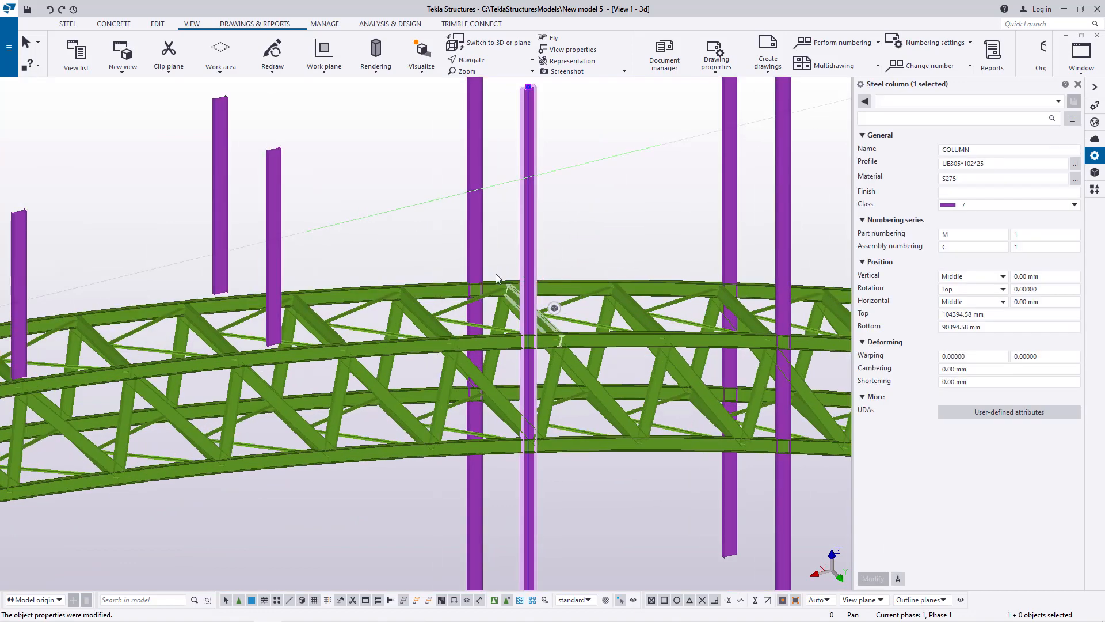
ctrl+click(470, 234)
drag(991, 337, 907, 336)
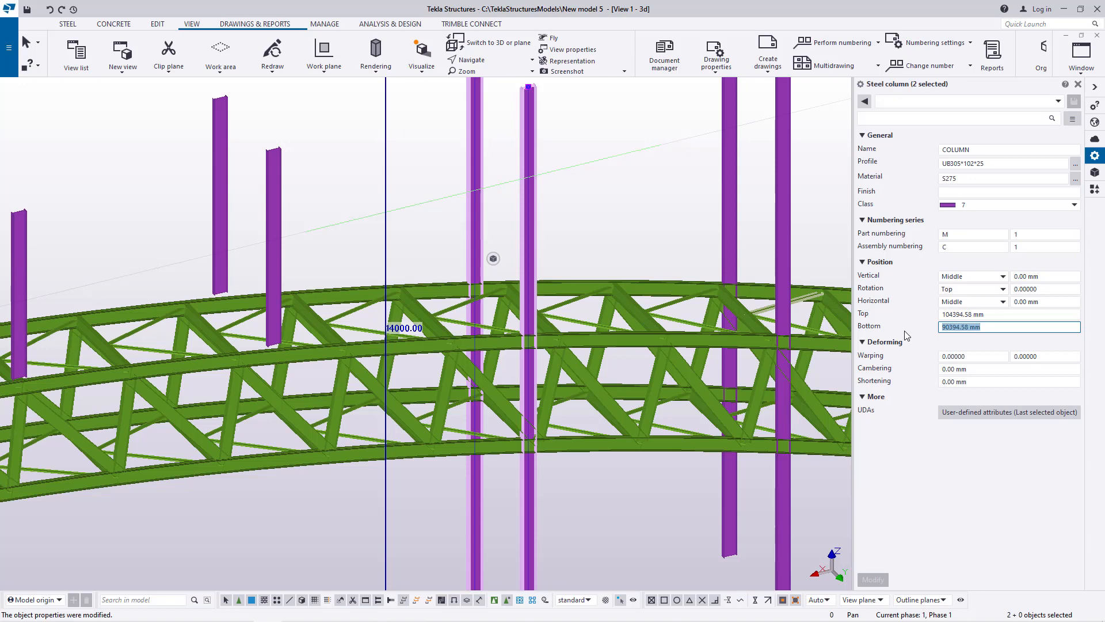
text(98)
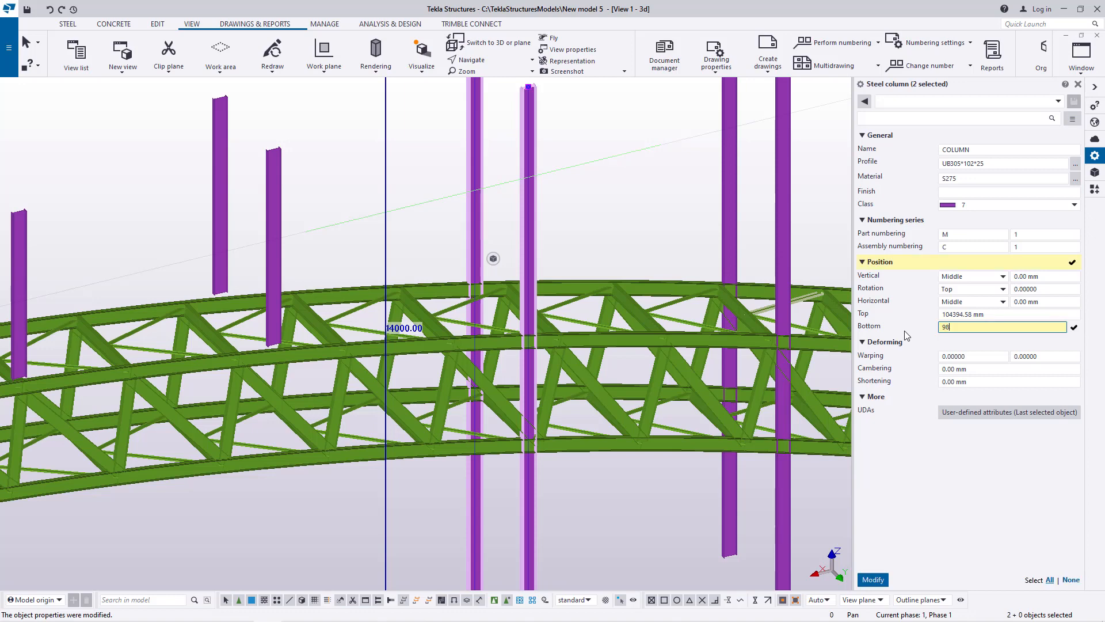
text(600)
click(873, 580)
Select both columns of the thirteenth pair along the truss and set their bottom level to 97200 mm.
scroll(192, 357, down, 2)
scroll(569, 337, up, 3)
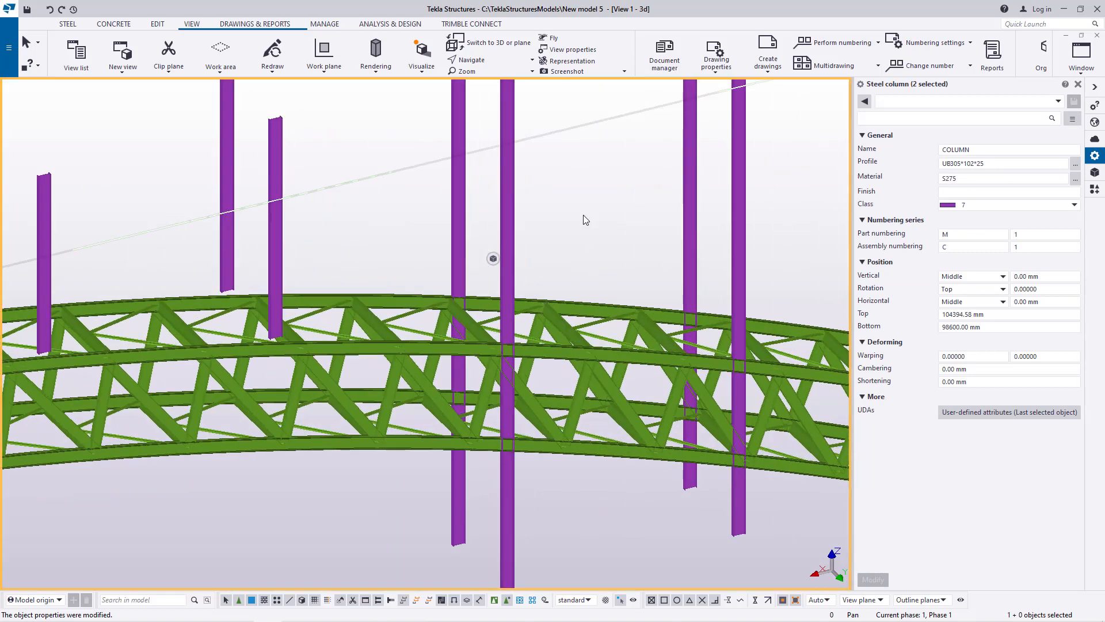
click(510, 248)
ctrl+click(457, 216)
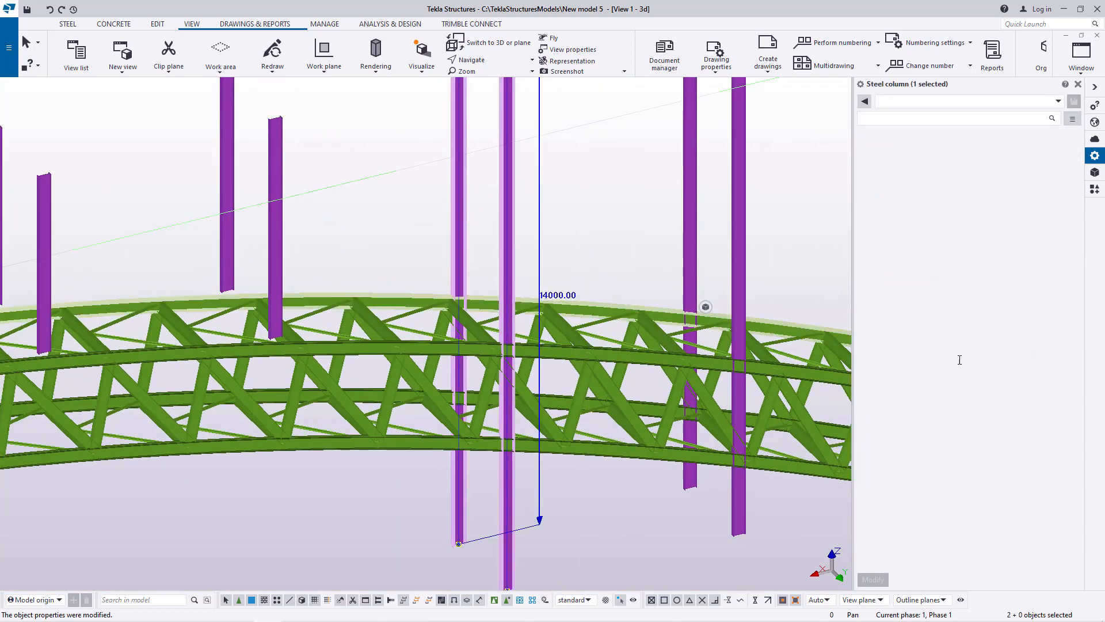
click(984, 327)
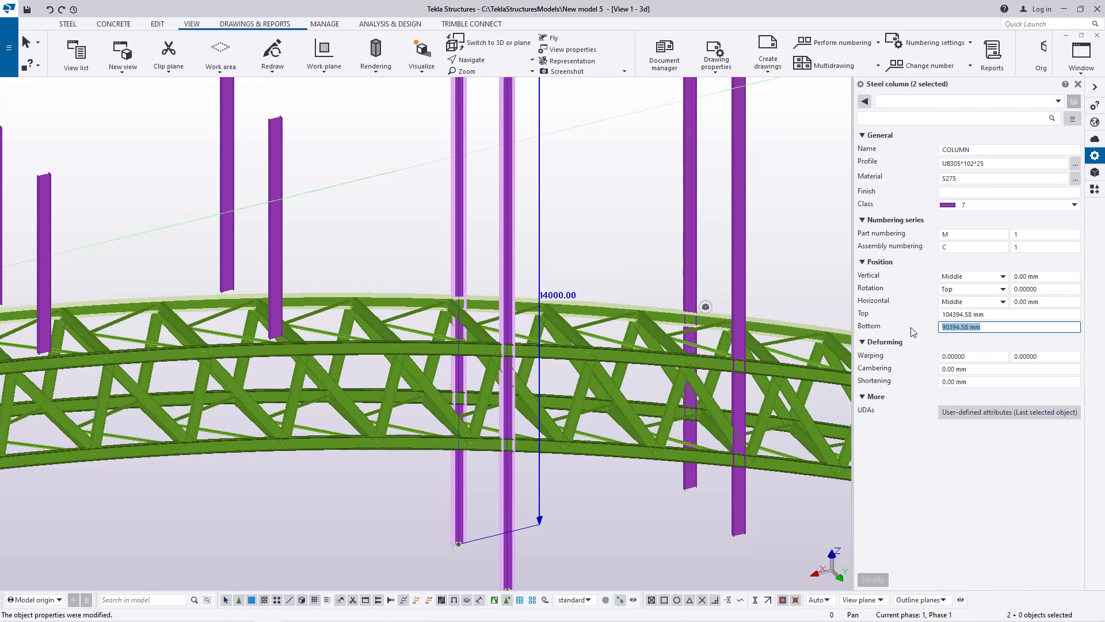
text(9)
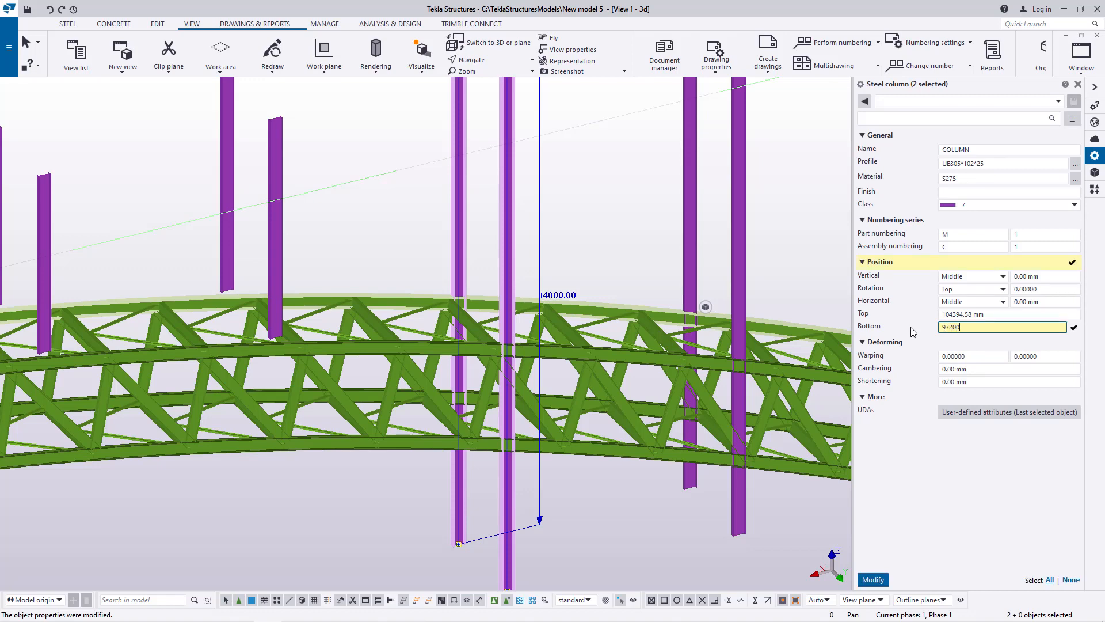
text(7200)
click(874, 579)
Select the two columns of the fourteenth pair and set their bottom level to 95390 mm.
scroll(452, 417, down, 4)
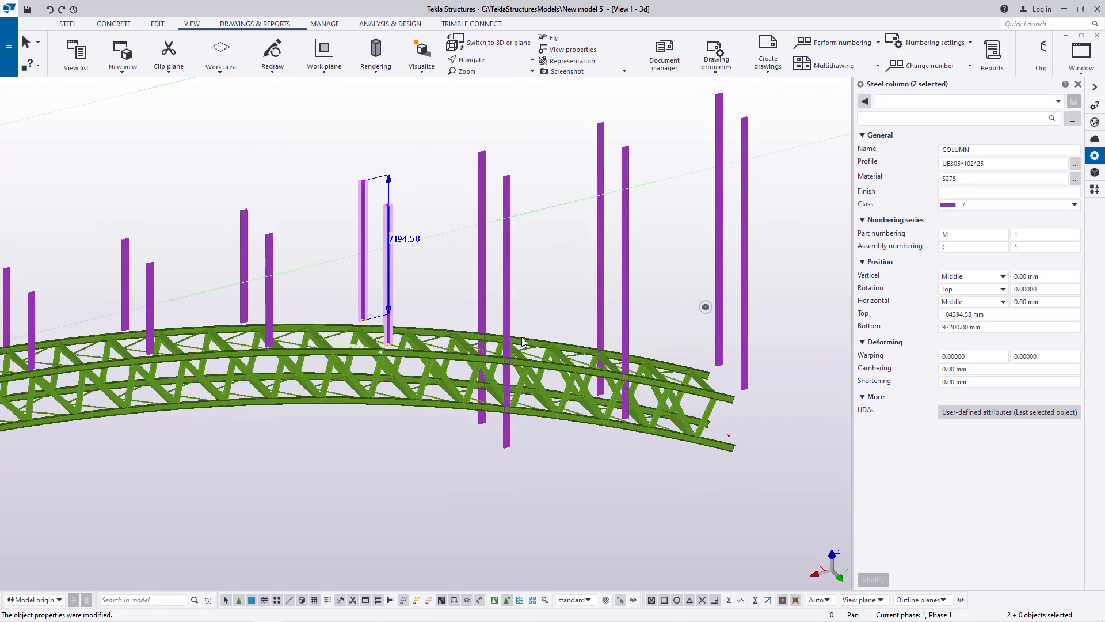
scroll(602, 334, up, 3)
click(471, 273)
click(442, 258)
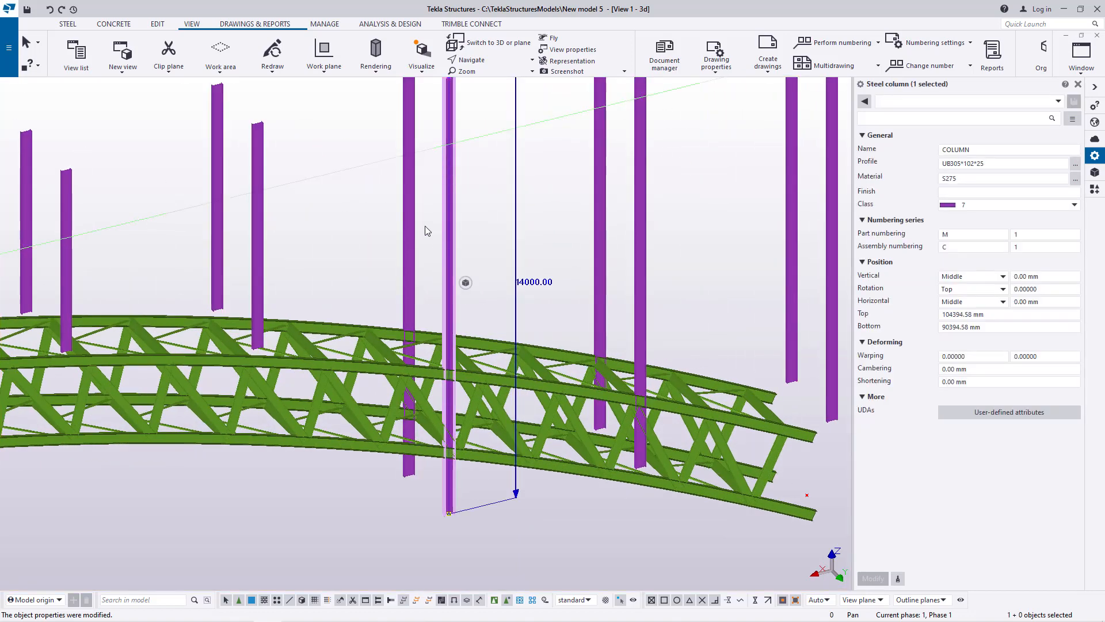
ctrl+click(409, 227)
click(987, 326)
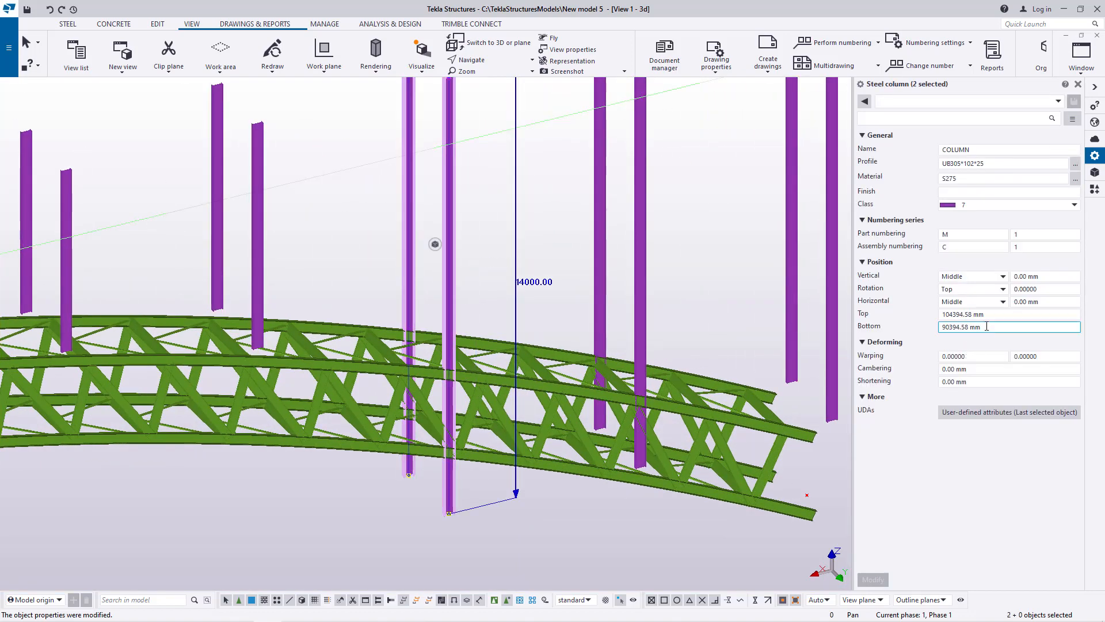
drag(987, 327, 915, 333)
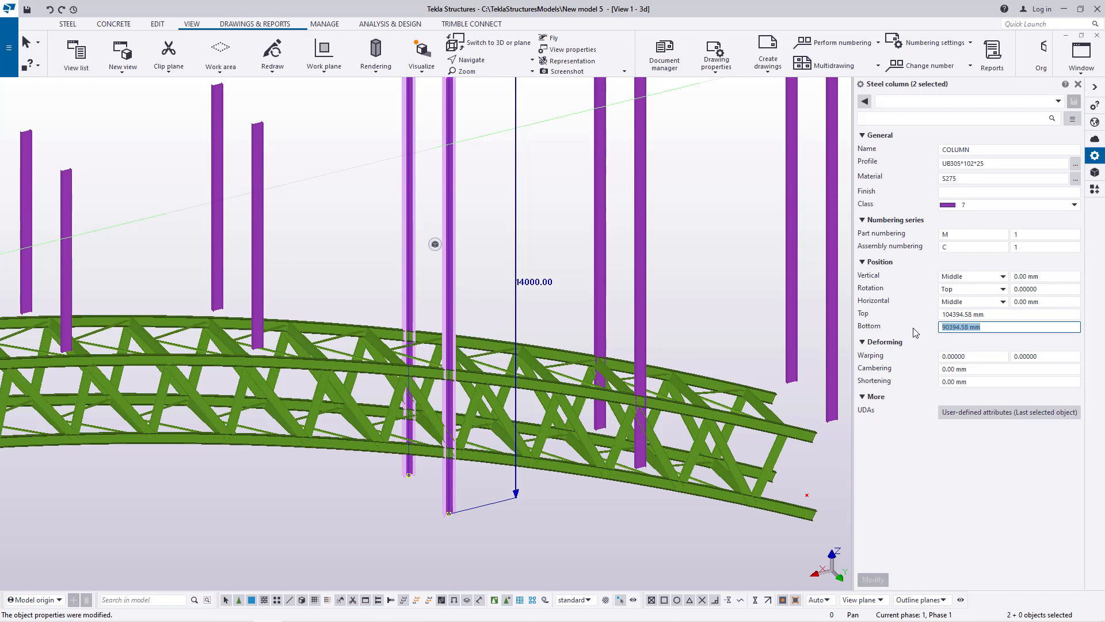
text(95390)
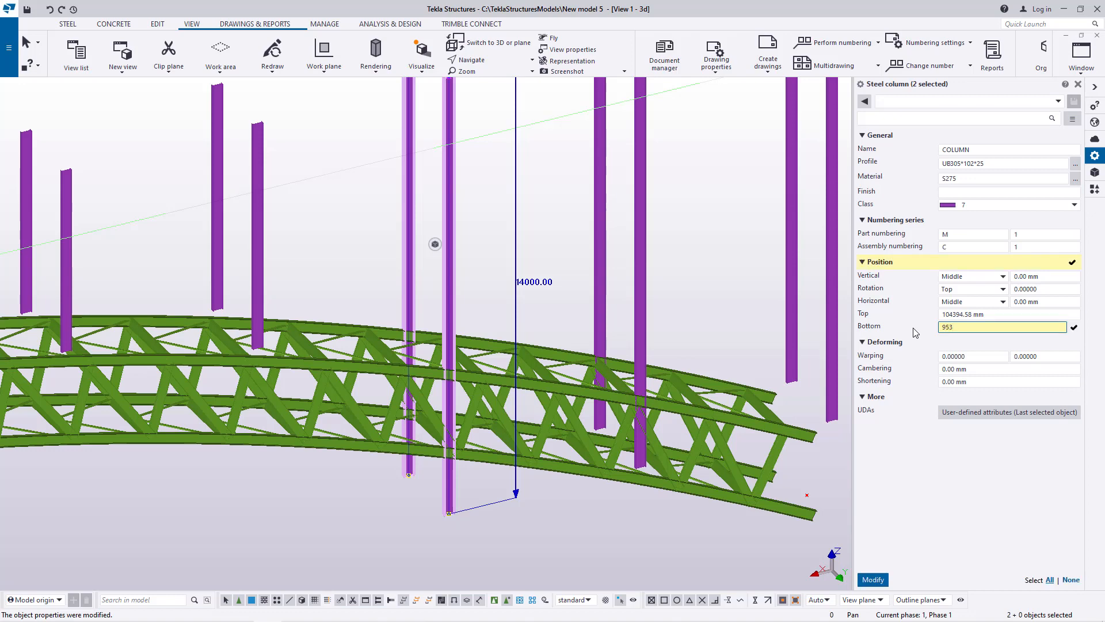
click(874, 579)
Lower the bottom level of the fourteenth column pair to 95290 mm.
scroll(276, 399, down, 5)
scroll(353, 367, up, 8)
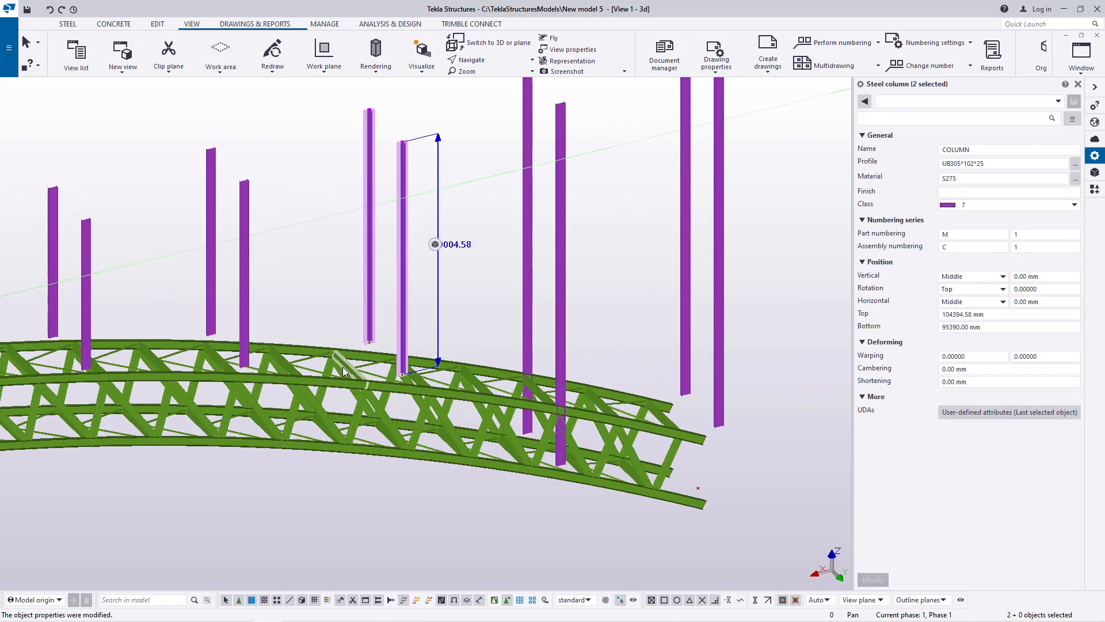
scroll(358, 368, down, 4)
scroll(357, 369, down, 2)
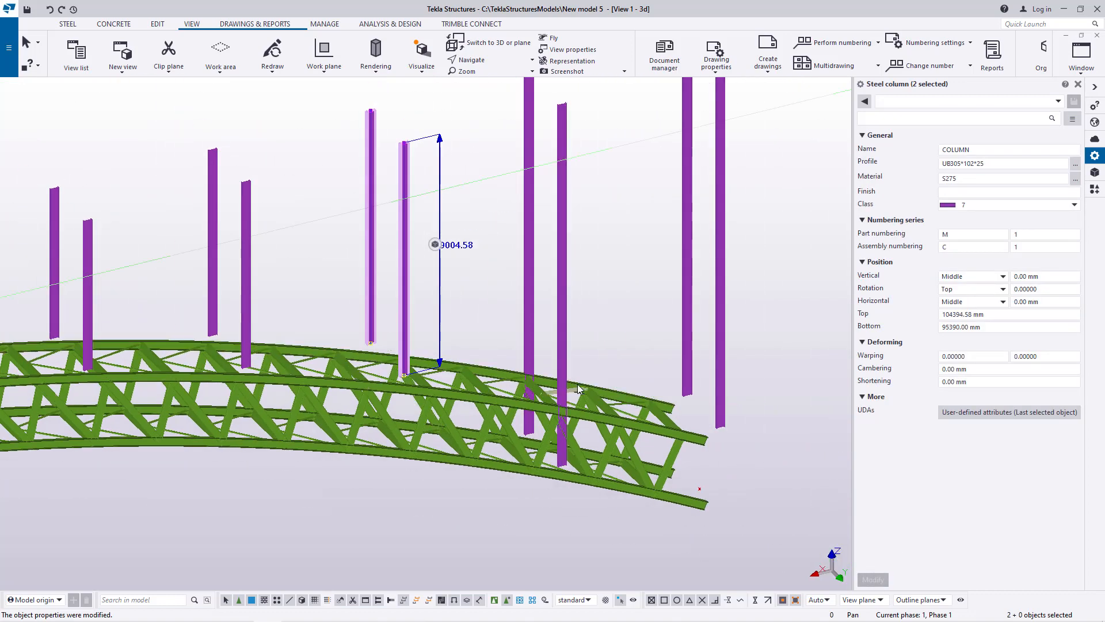
scroll(414, 371, up, 5)
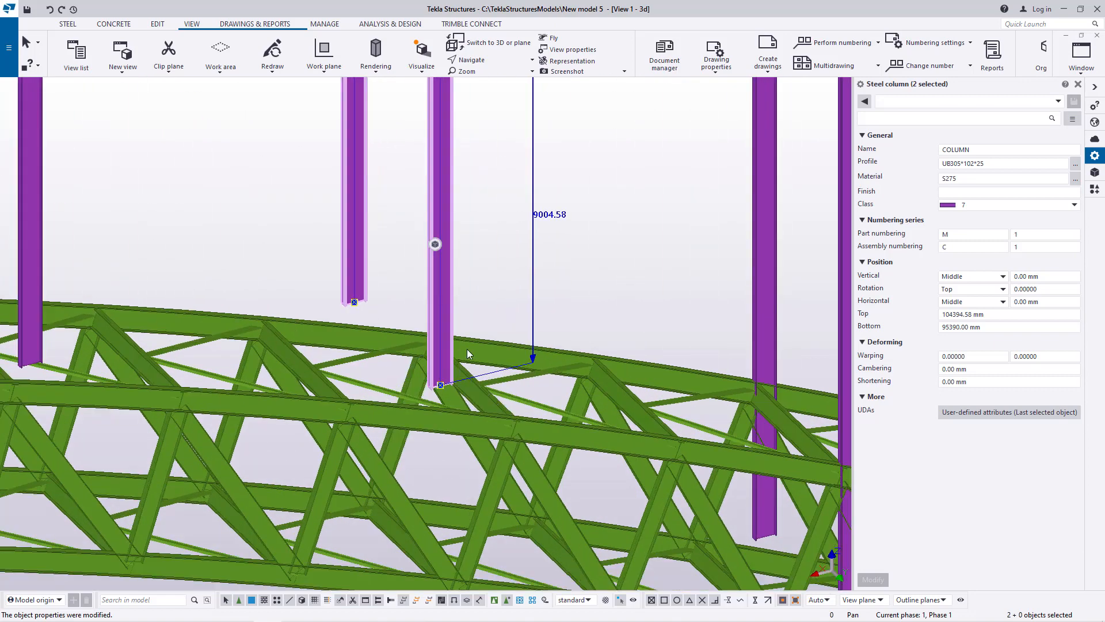
click(954, 326)
key(BackSpace)
text(2)
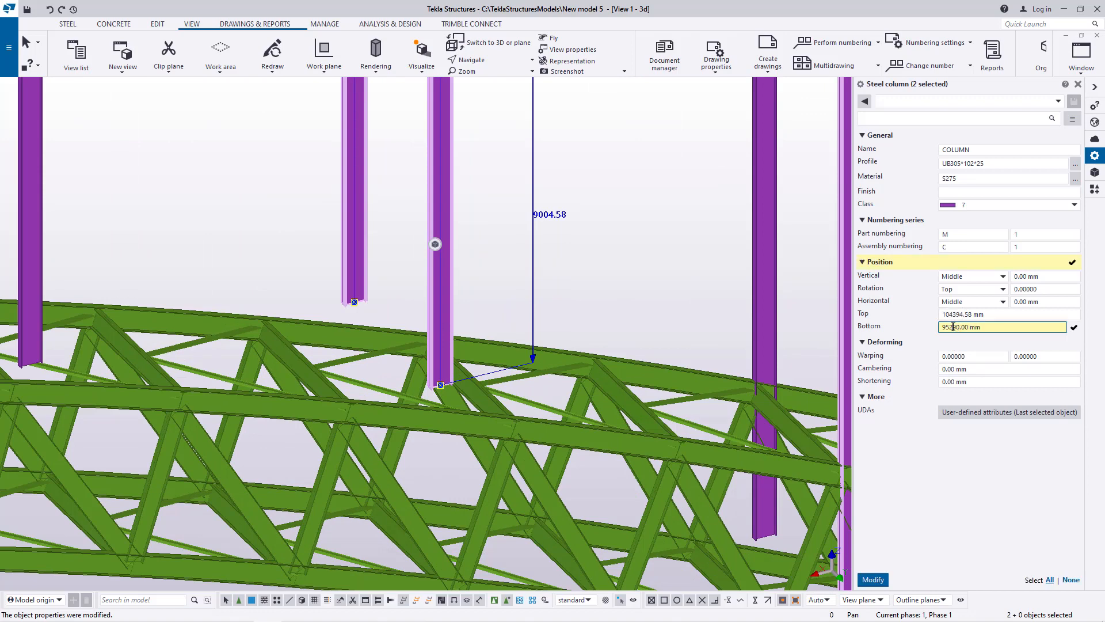
click(873, 579)
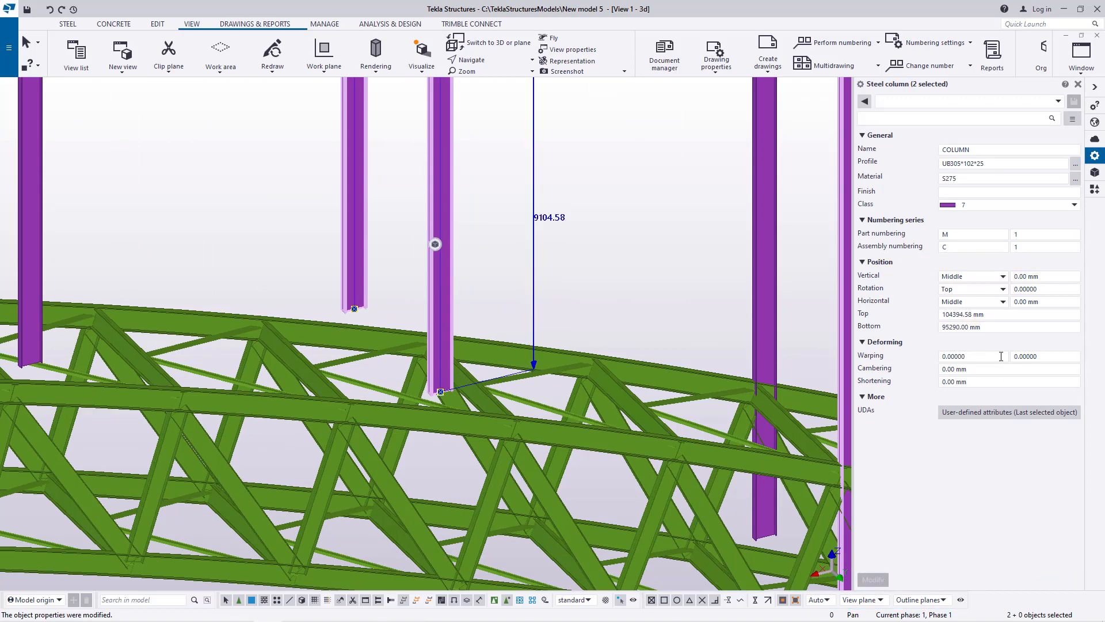
Lower the bottom level of the fourteenth column pair to 95200 mm and further to 95100 mm.
click(957, 326)
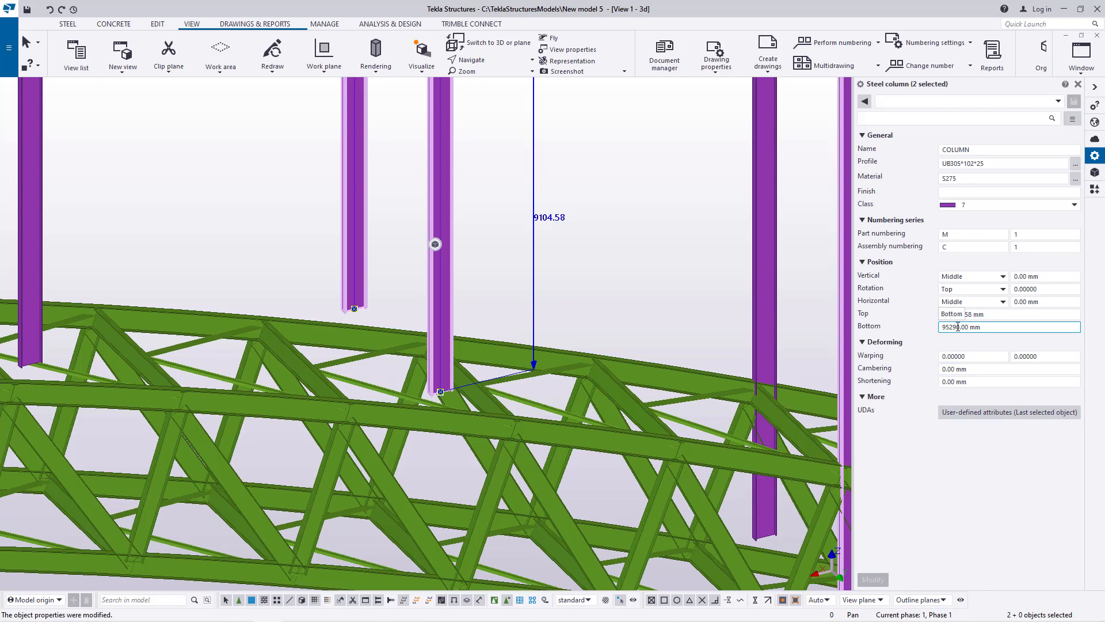
key(BackSpace)
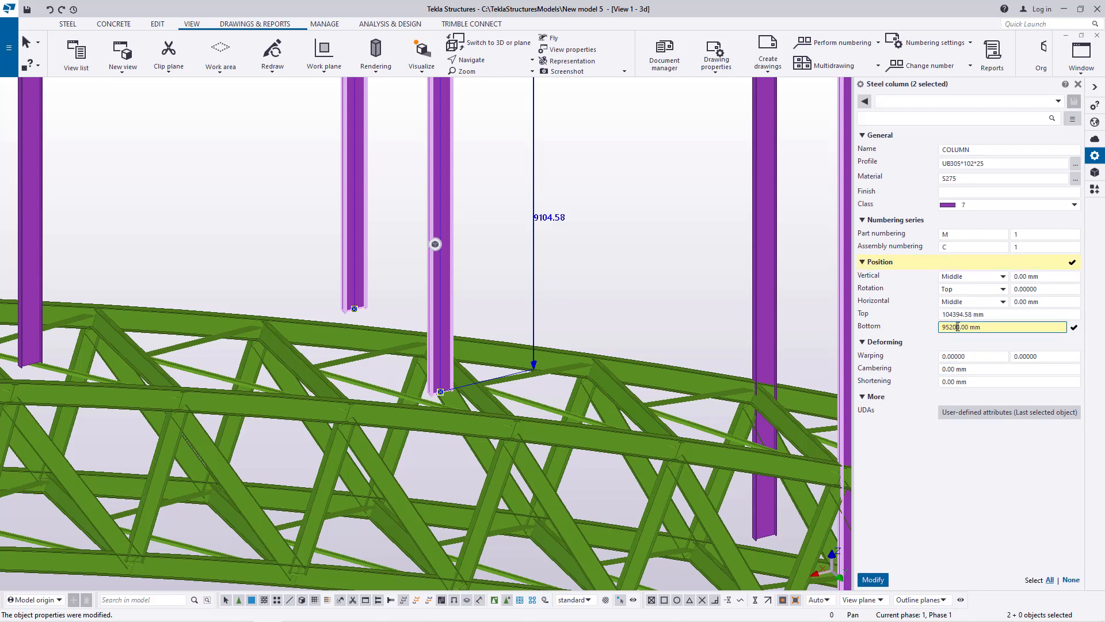
text(0)
click(872, 579)
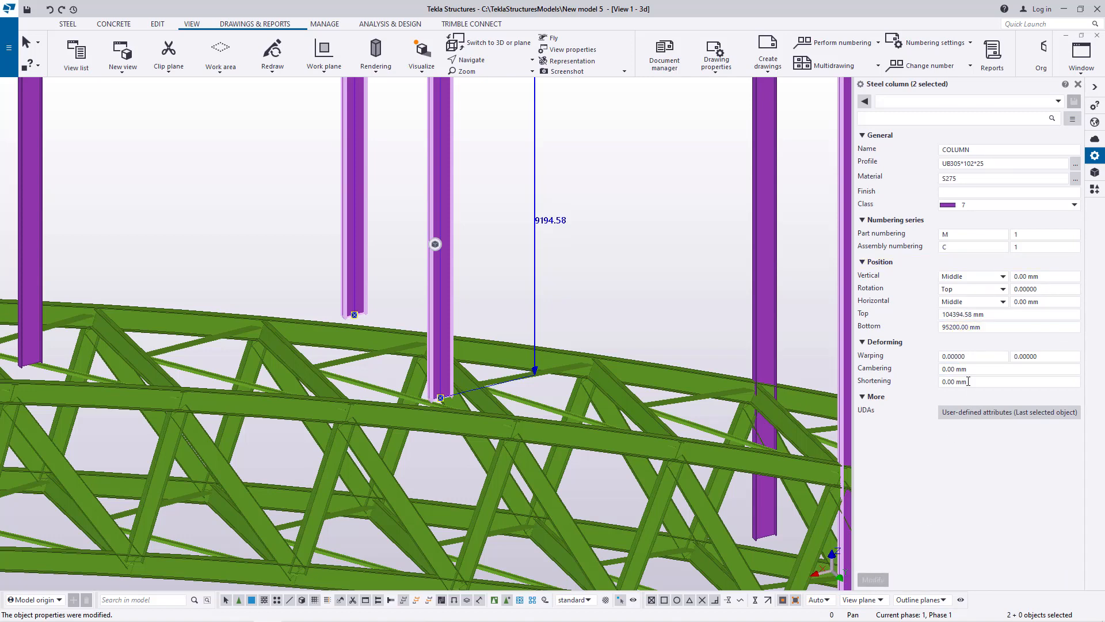
click(953, 327)
key(BackSpace)
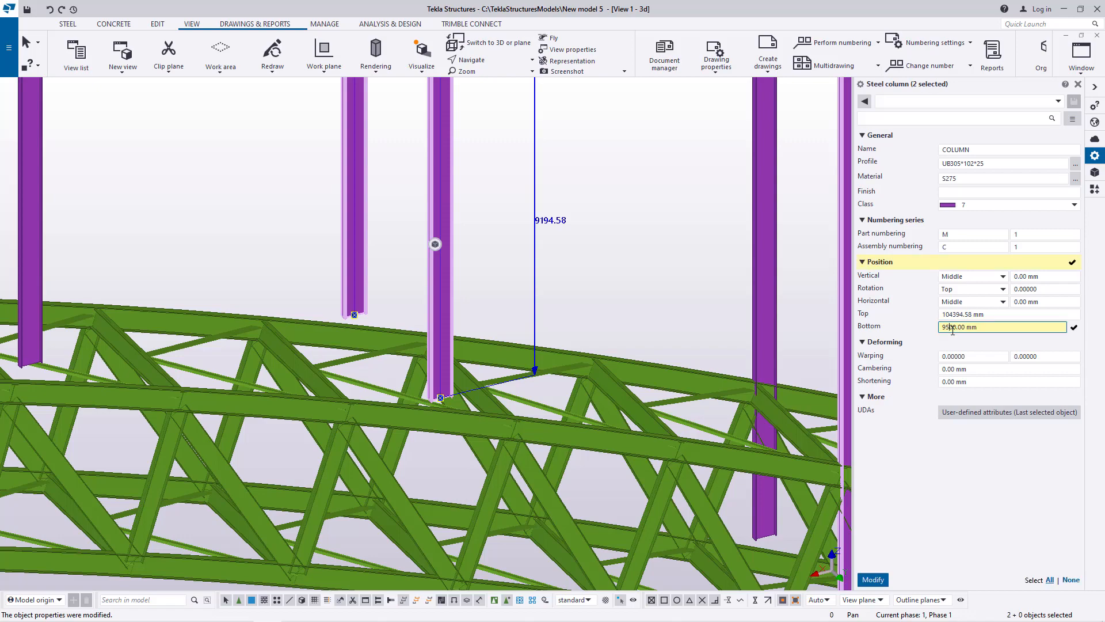
text(1)
click(872, 579)
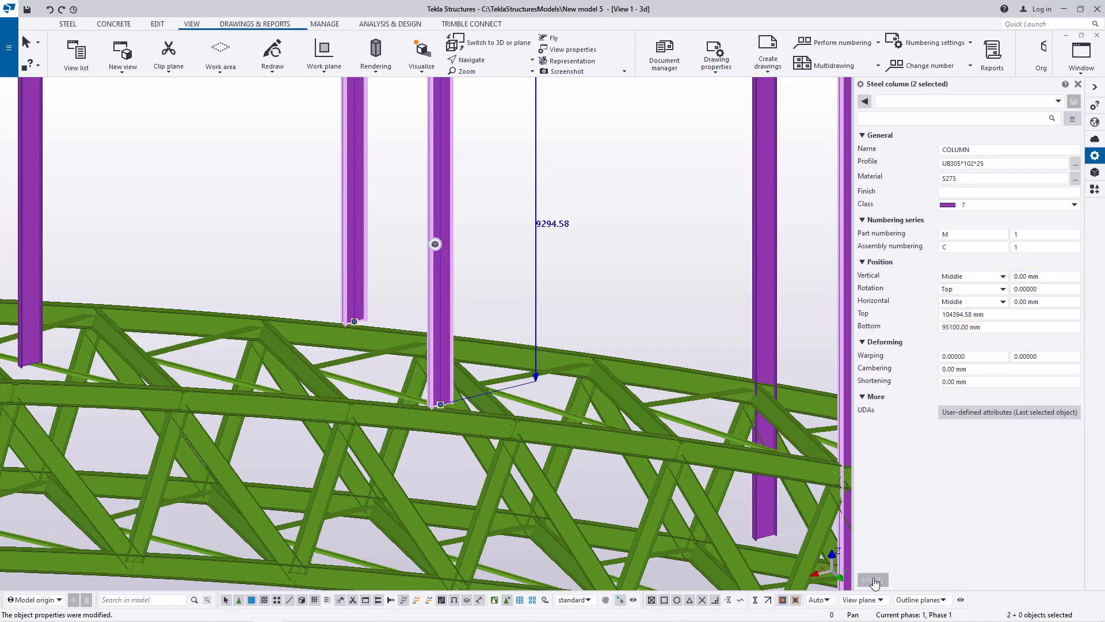
Fine-tune the bottom level of the fourteenth column pair to 95090 mm so the columns meet the upper chords.
scroll(492, 369, up, 7)
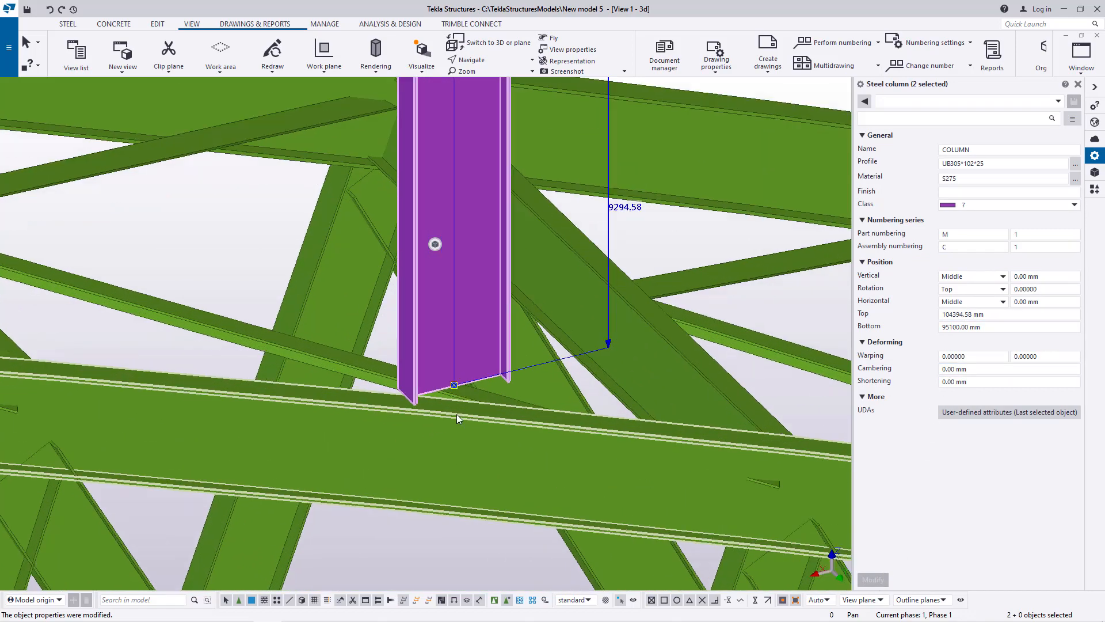
click(960, 327)
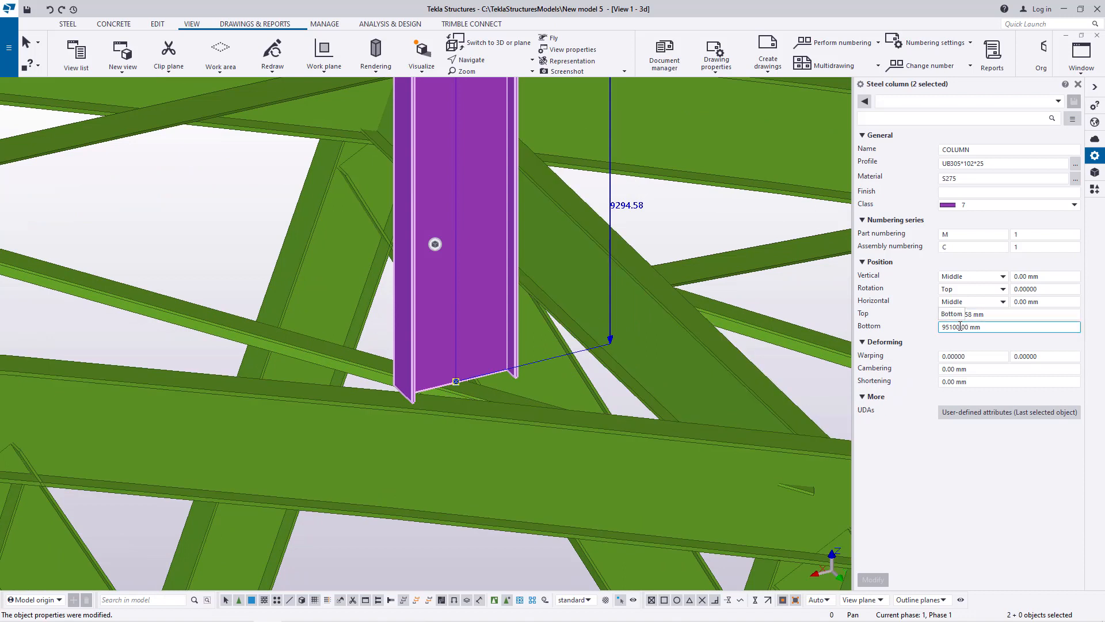
drag(960, 327, 953, 327)
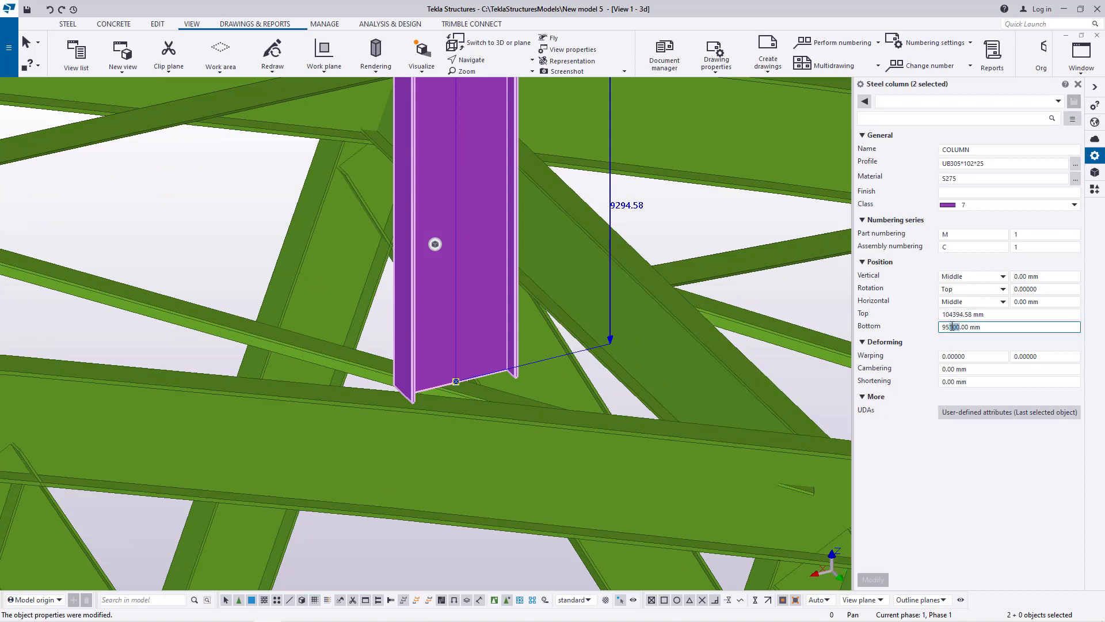
text(09)
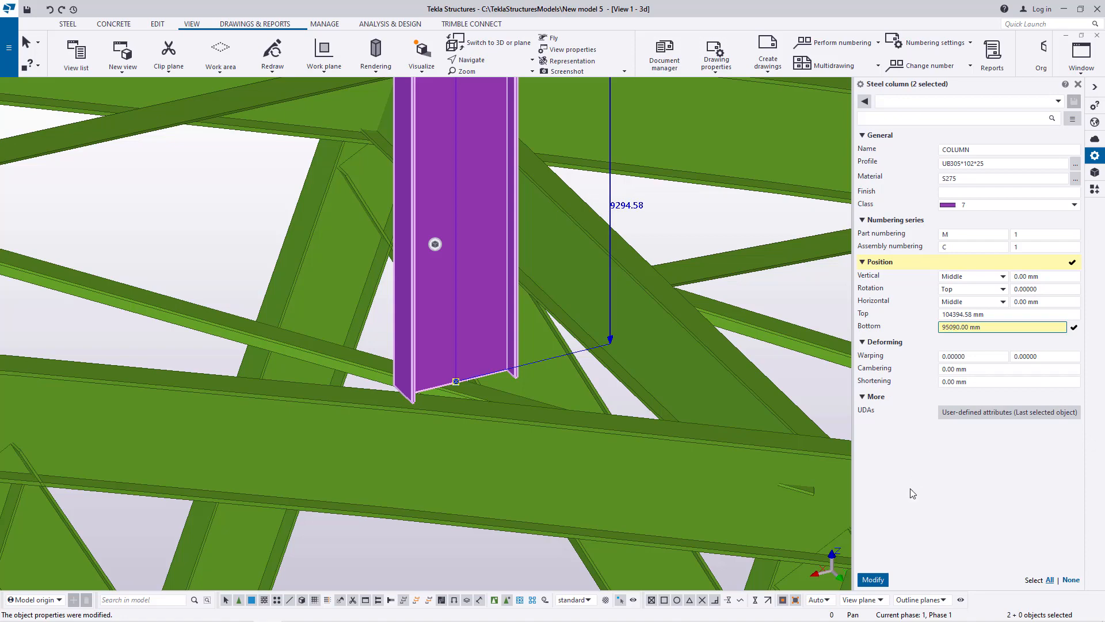
click(873, 581)
Select both columns of the fifteenth pair, near the descending end of the truss, and set their bottom level to 93100 mm.
scroll(346, 364, down, 5)
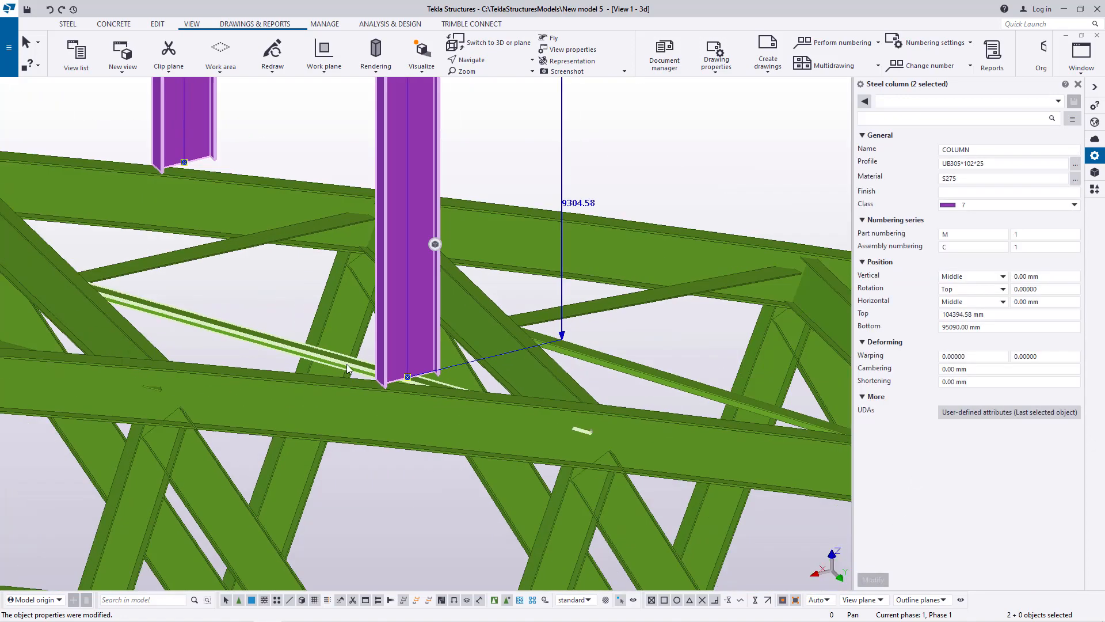
click(665, 268)
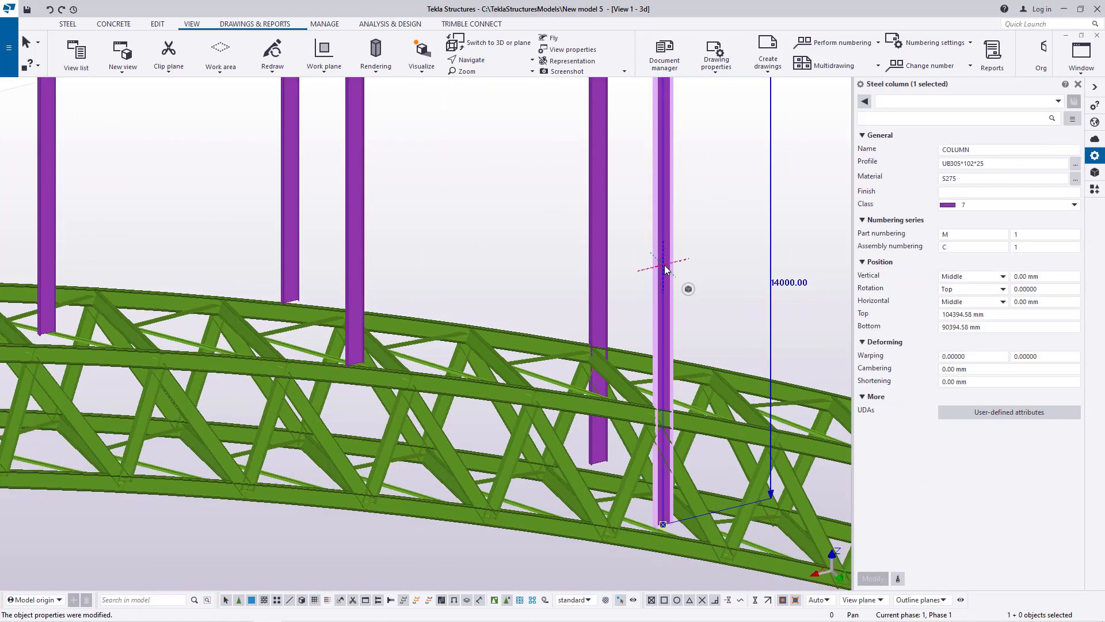
ctrl+click(598, 268)
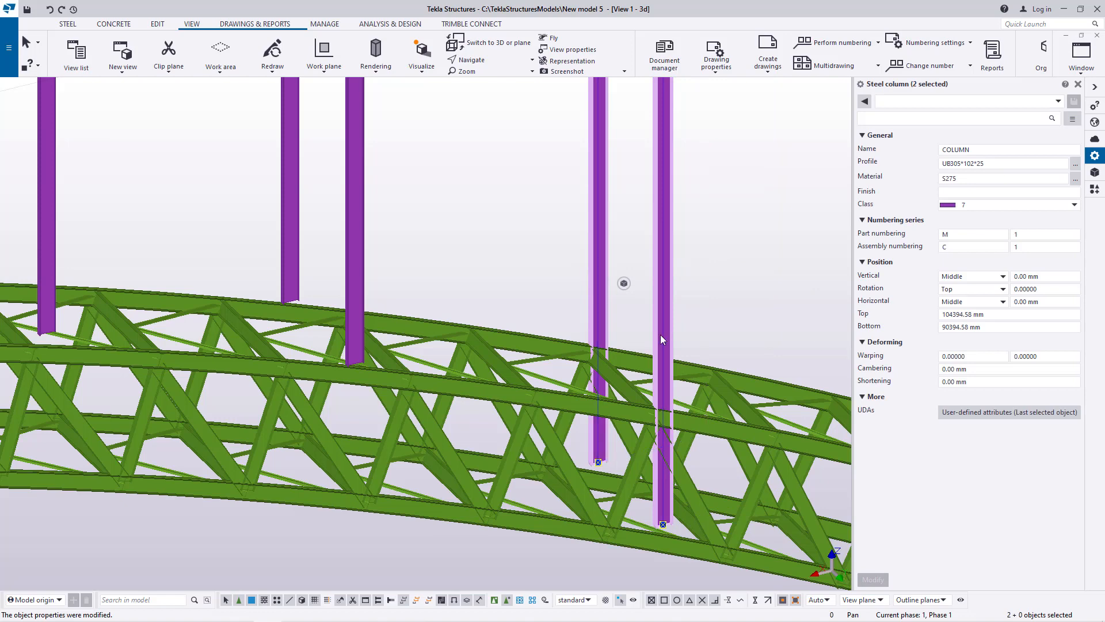
click(979, 327)
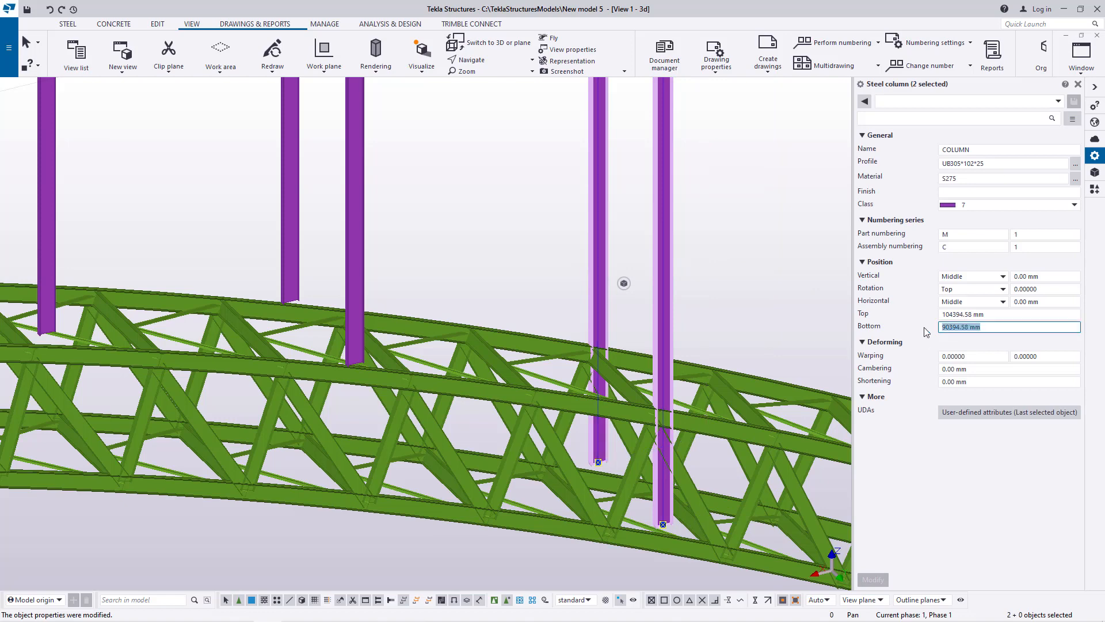
scroll(562, 344, down, 4)
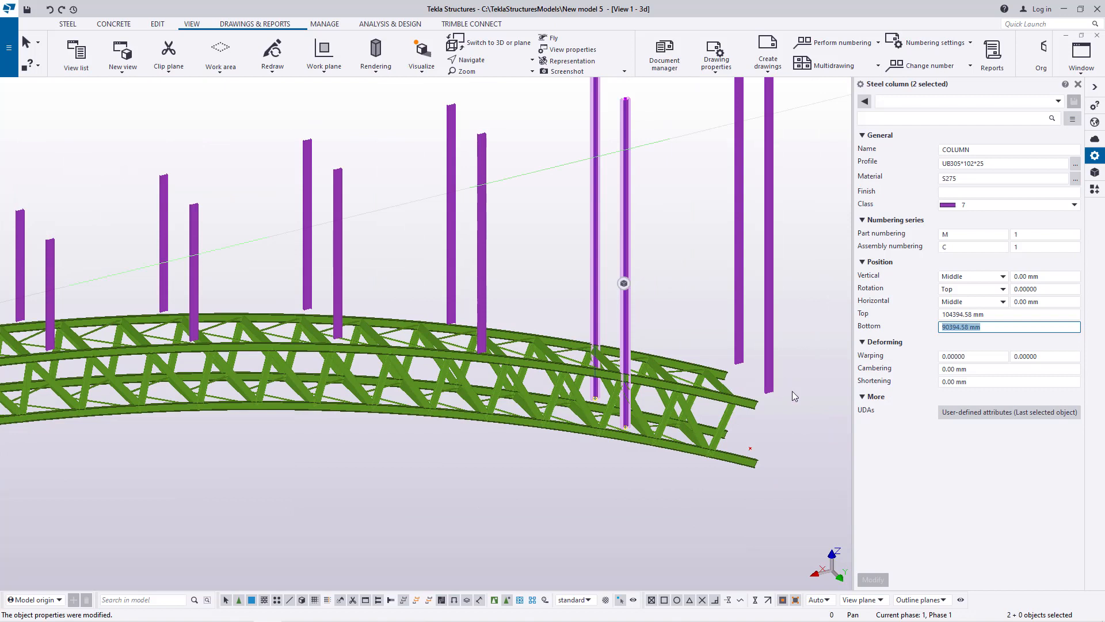
drag(983, 327, 929, 329)
text(93100)
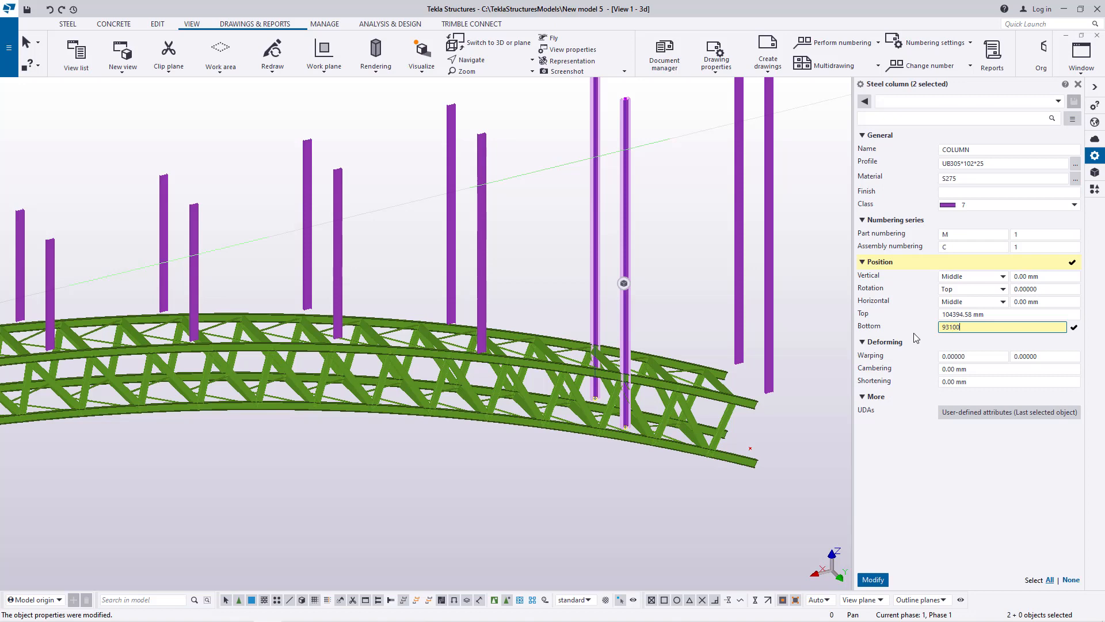
click(874, 582)
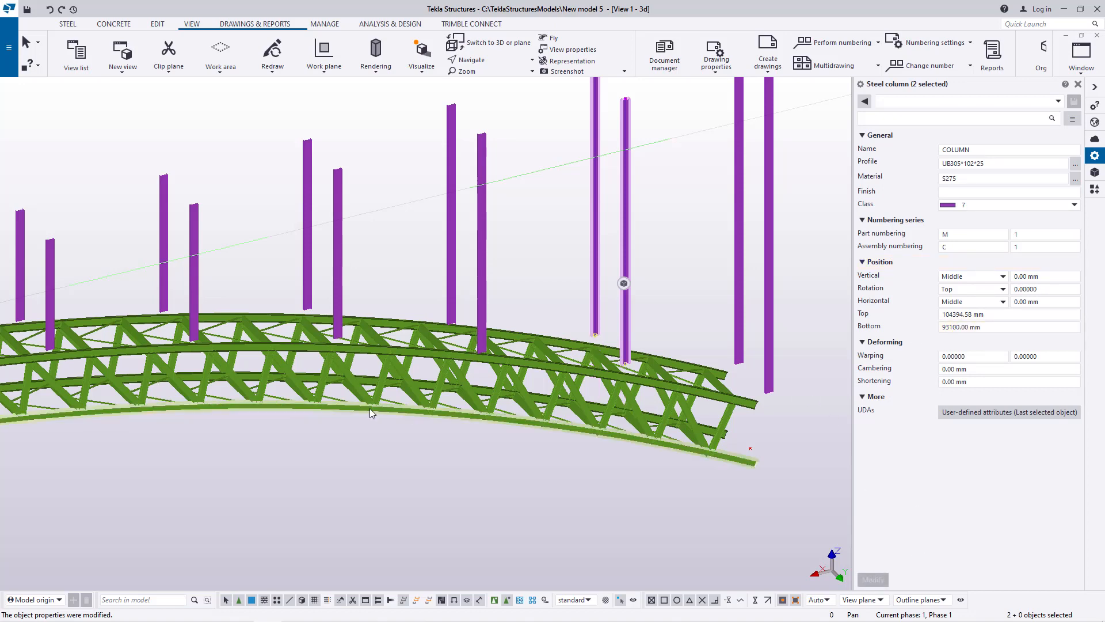
scroll(371, 413, down, 3)
scroll(706, 368, up, 4)
scroll(654, 385, up, 2)
click(656, 380)
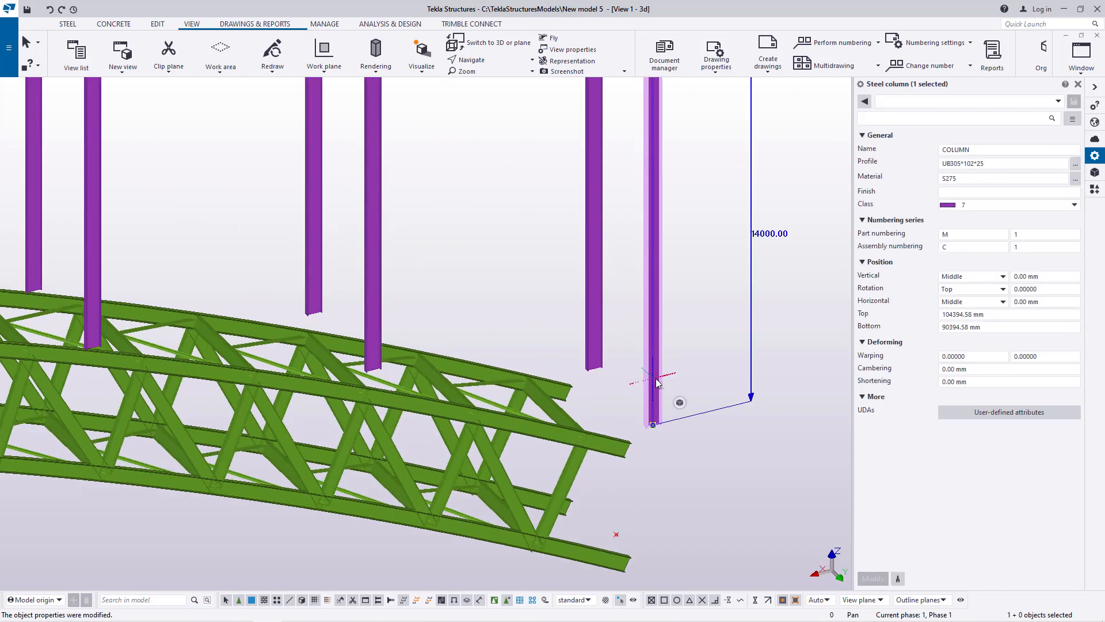
click(631, 327)
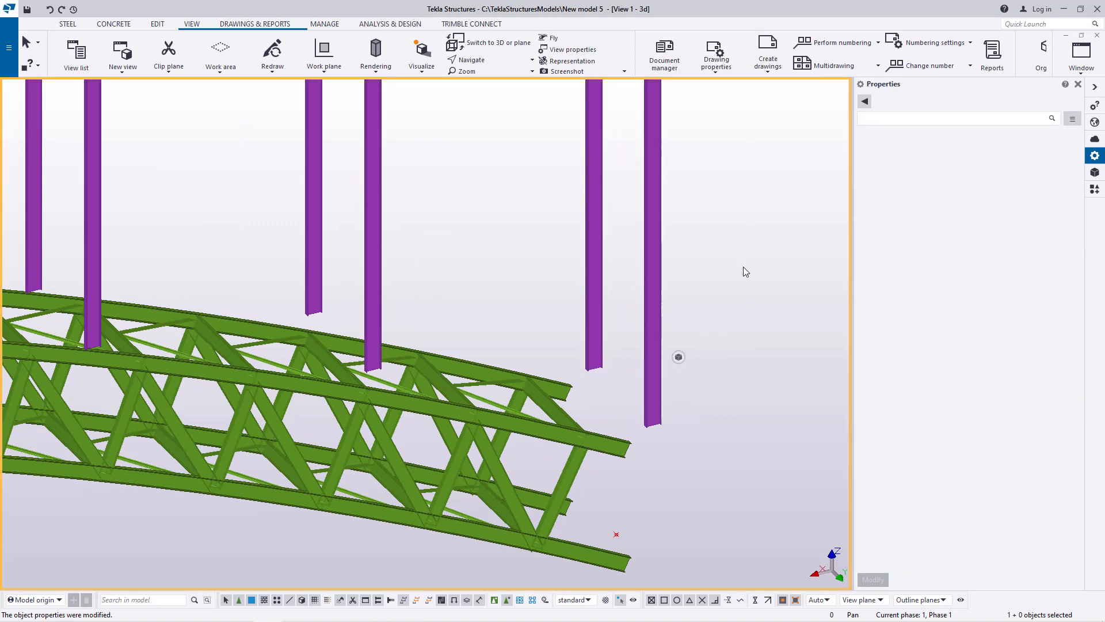
Close the object properties pane and the contextual toolbar to enlarge the model view.
scroll(744, 267, down, 4)
scroll(703, 316, down, 2)
click(703, 316)
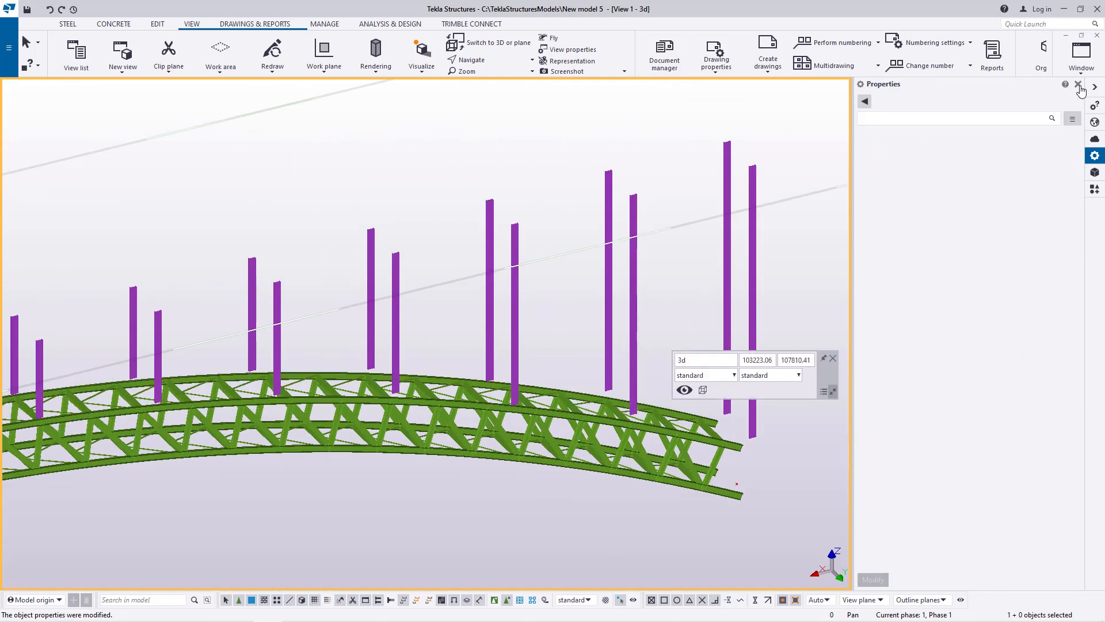
click(1078, 84)
click(833, 359)
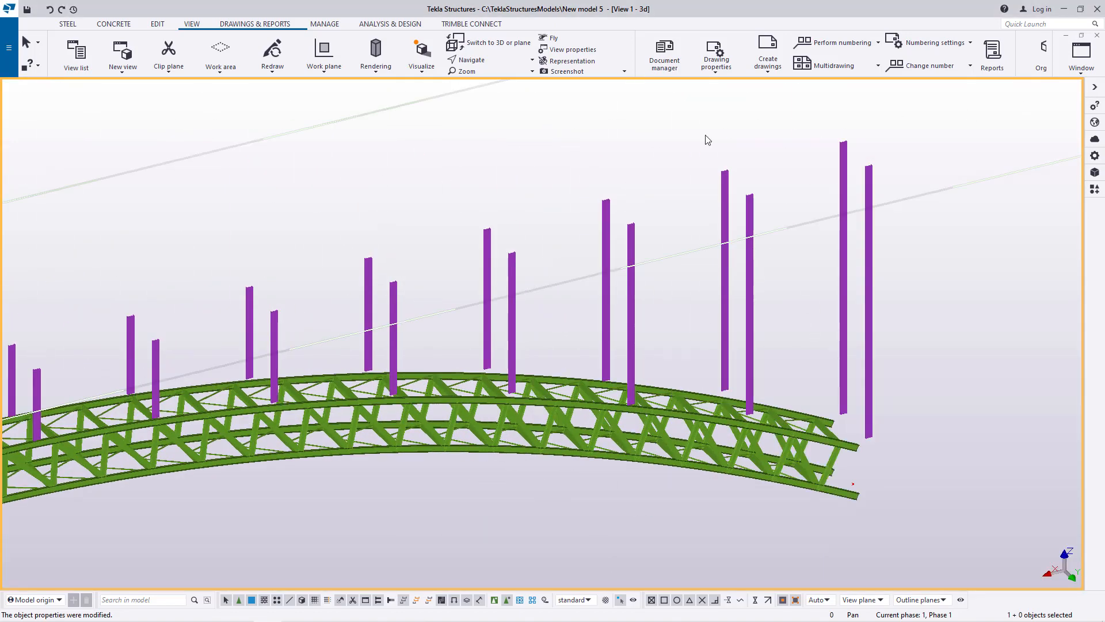
Orbit around a picked point on the truss and examine how the column bases meet the upper chords.
click(502, 59)
click(493, 100)
click(516, 391)
ctrl+middle_drag(387, 387, 747, 389)
scroll(746, 389, down, 1)
ctrl+middle_drag(426, 387, 457, 383)
scroll(441, 378, up, 5)
scroll(400, 374, up, 9)
scroll(549, 363, down, 4)
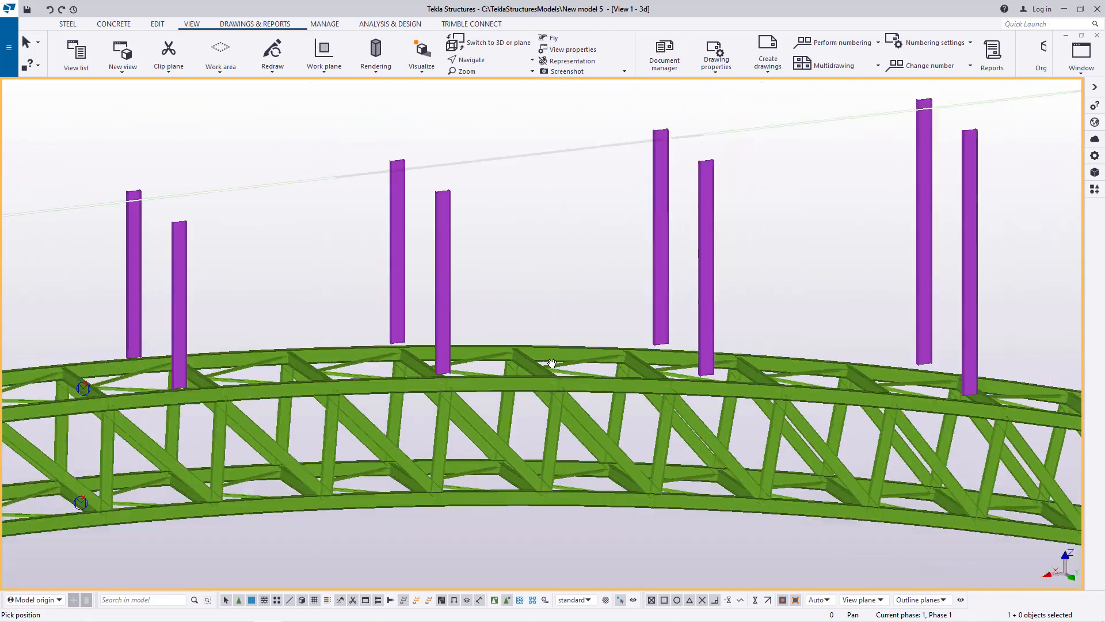
Select both columns of the pair on the rising side just before the truss crown and set their bottom level to 100700 mm.
scroll(162, 393, up, 12)
scroll(371, 387, down, 7)
scroll(110, 372, up, 7)
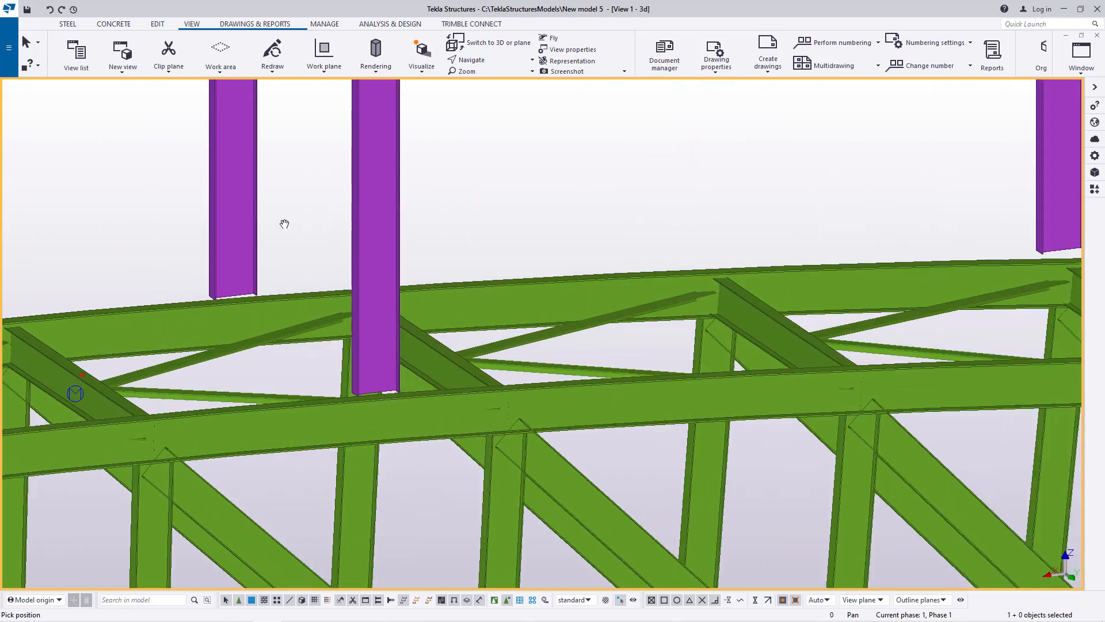
right_click(293, 203)
click(318, 211)
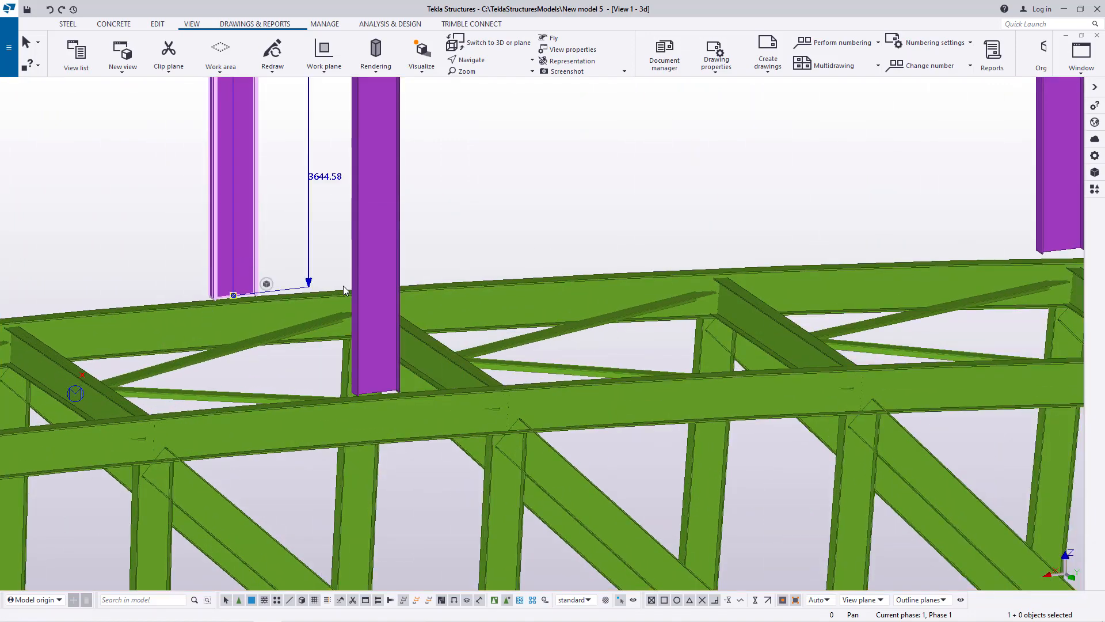
shift+double_click(364, 244)
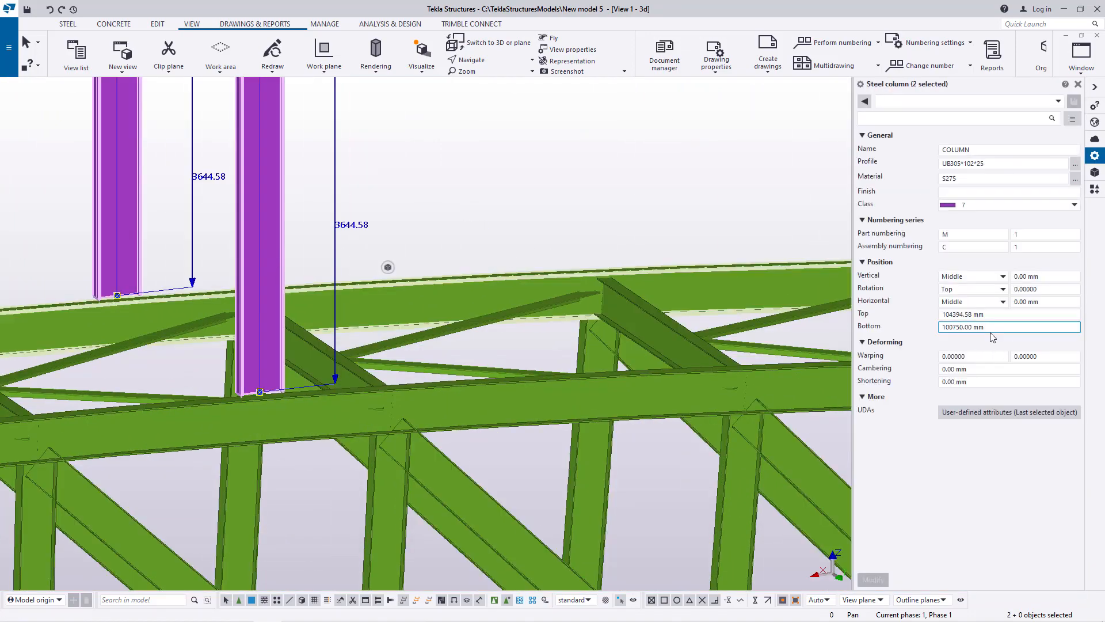
click(962, 327)
text(\)
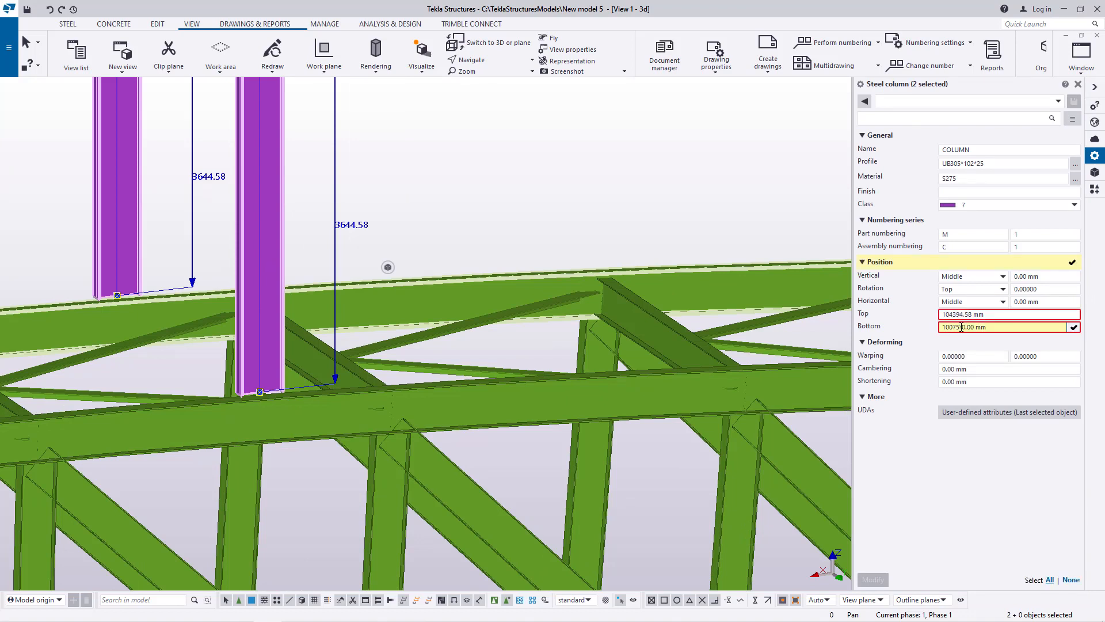
key(BackSpace)
key(BackSpace)
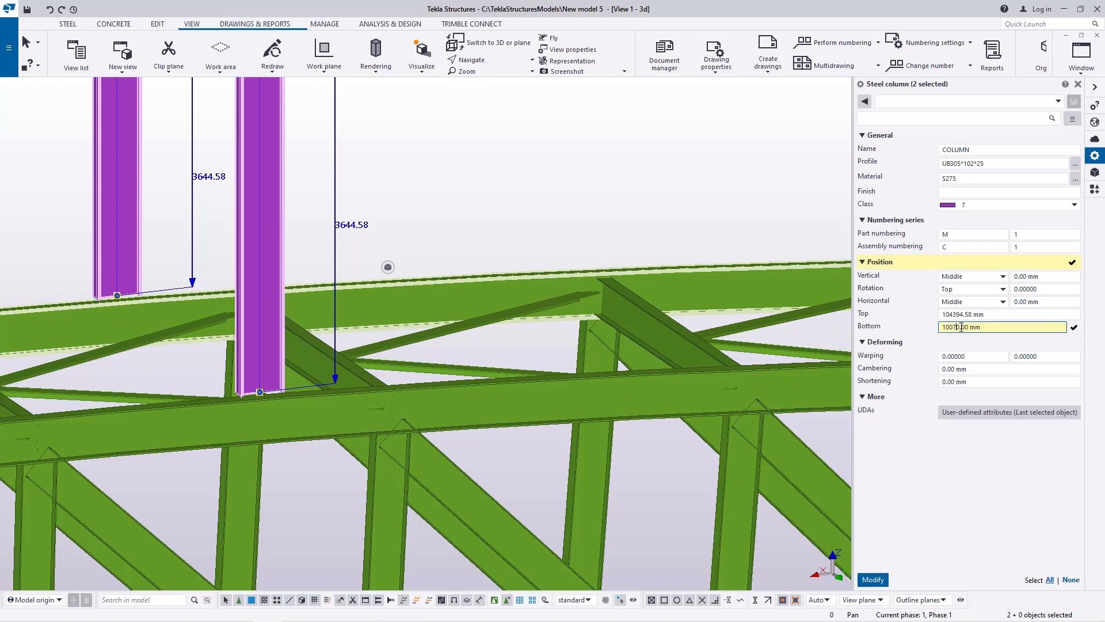
click(873, 580)
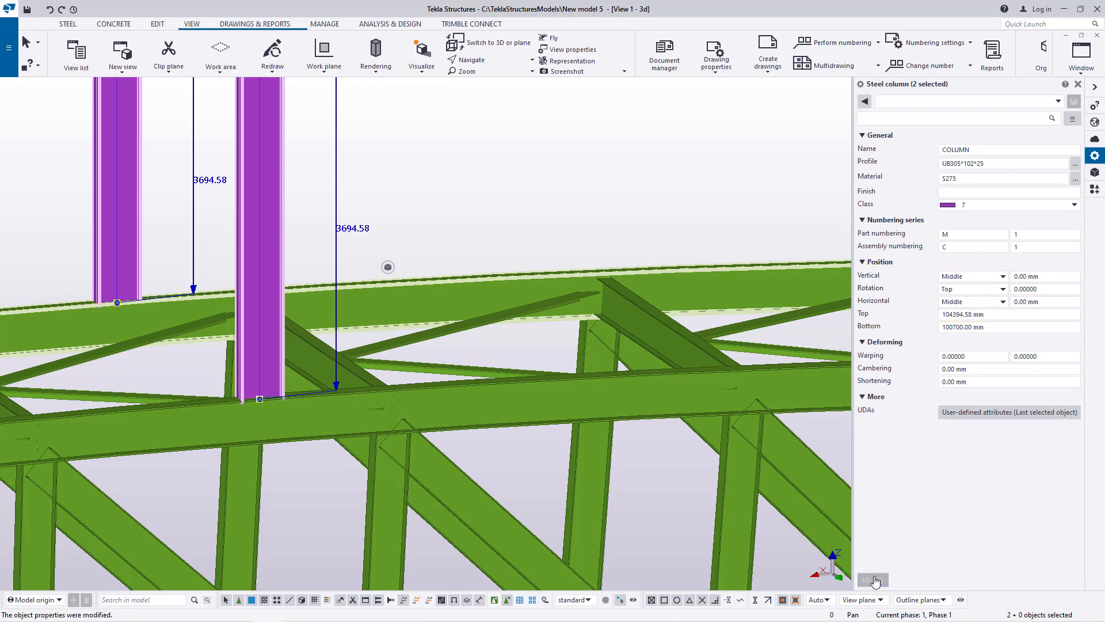
click(687, 161)
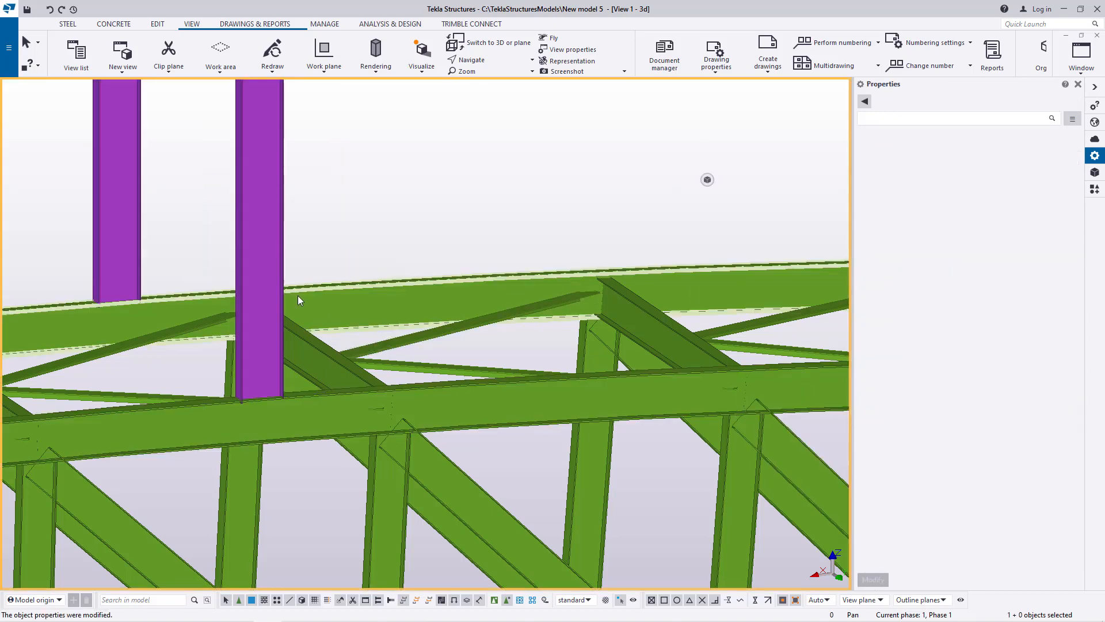
Select both columns of the neighbouring pair at the truss crown and set their bottom level to 100350 mm.
scroll(155, 309, down, 4)
scroll(453, 310, up, 2)
click(488, 234)
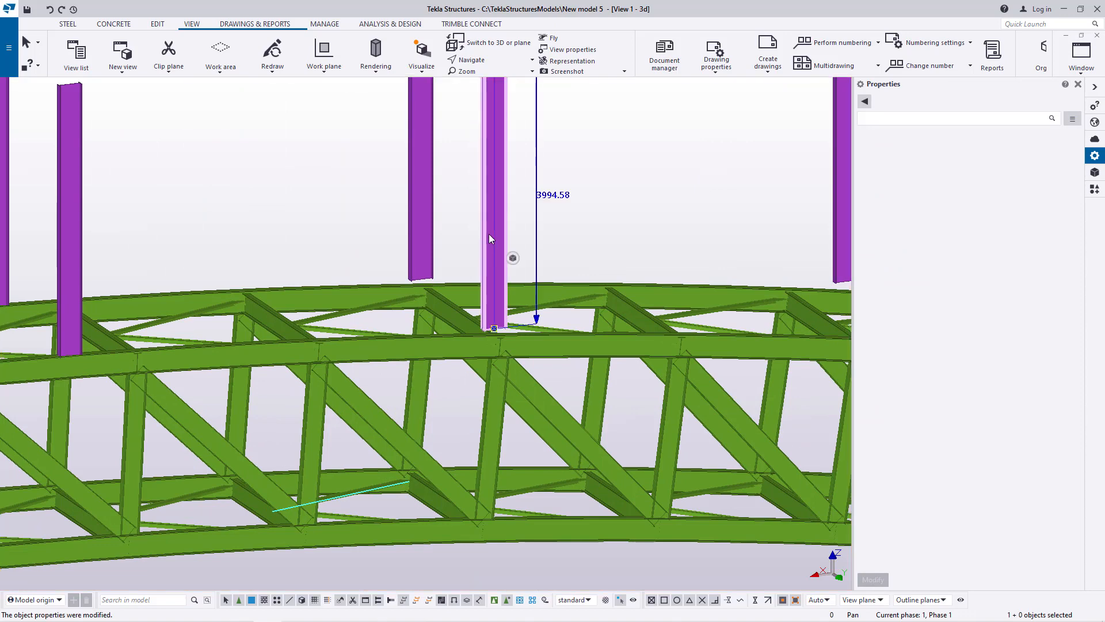
ctrl+click(414, 183)
click(962, 327)
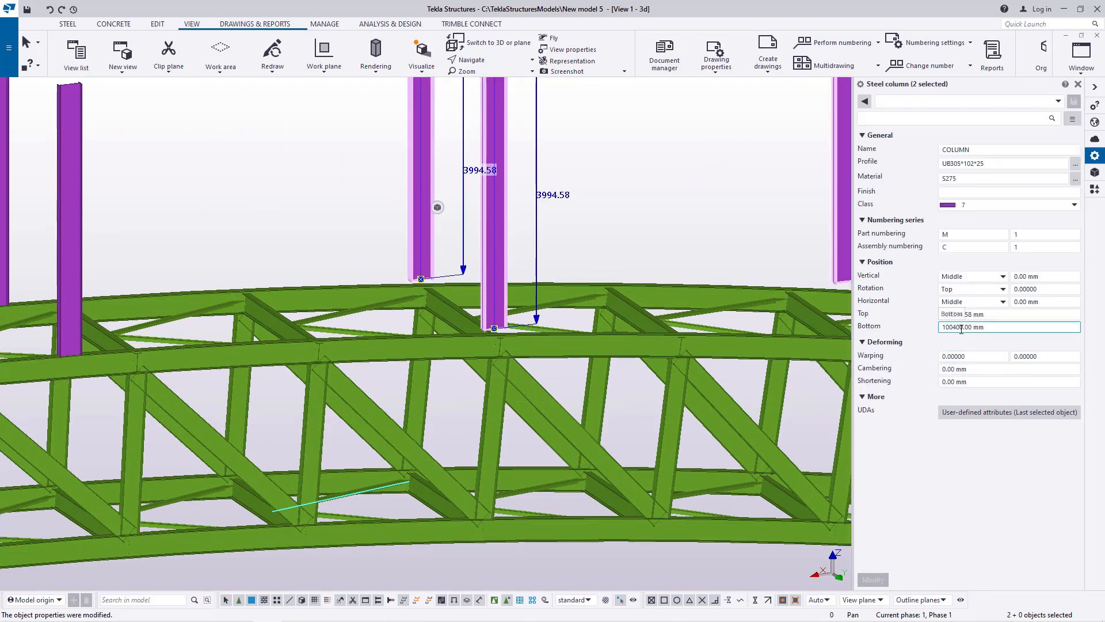
key(BackSpace)
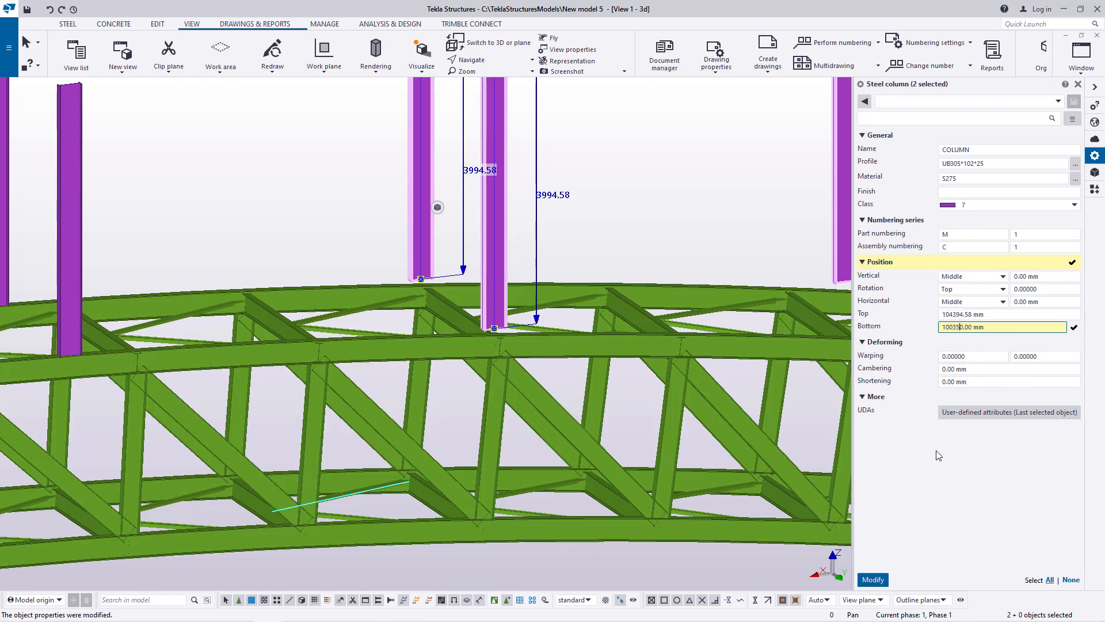
click(873, 579)
Fine-tune the bottom level of the crown column pair to 100320 mm so the bases meet the upper chords.
scroll(496, 317, up, 5)
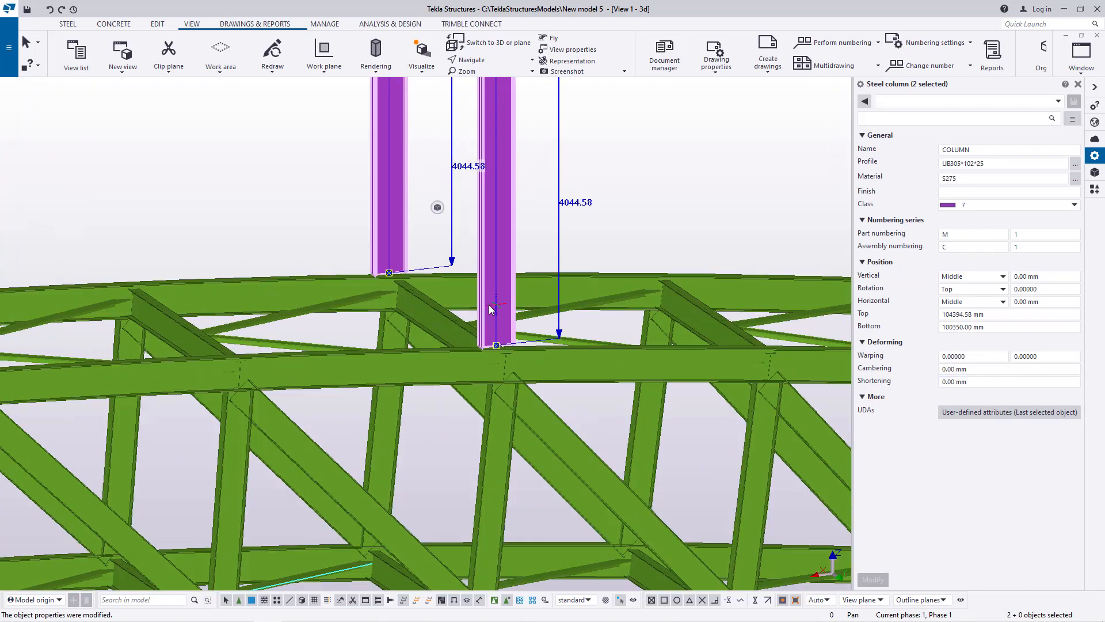
click(962, 327)
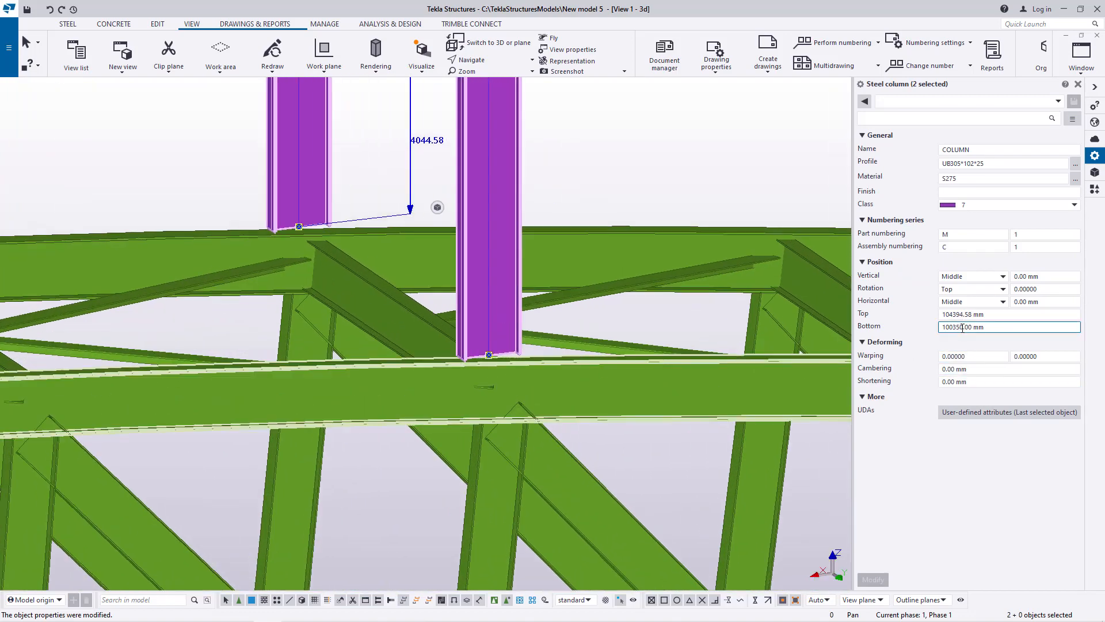
key(BackSpace)
text(2)
click(872, 580)
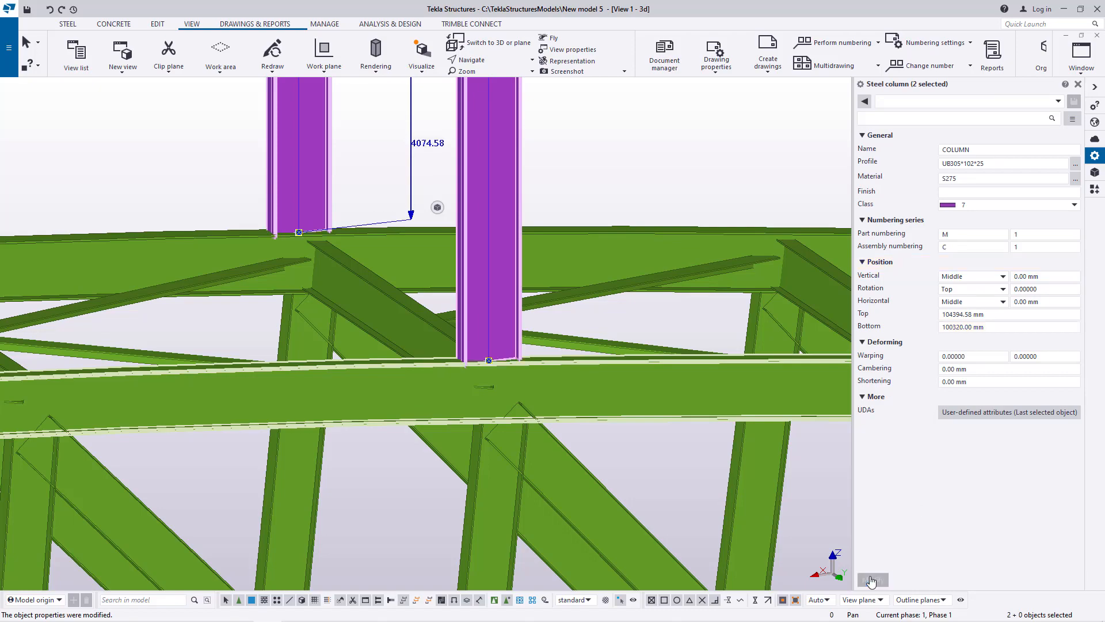
scroll(96, 418, down, 6)
scroll(199, 397, up, 2)
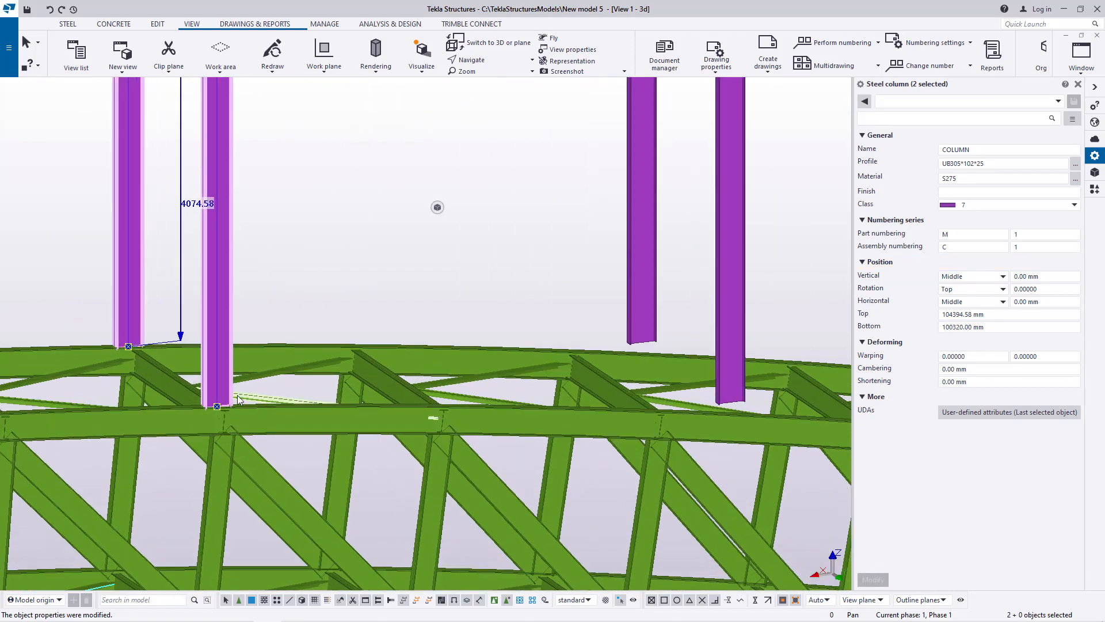
scroll(237, 400, up, 1)
scroll(237, 399, down, 2)
scroll(643, 397, up, 4)
click(571, 278)
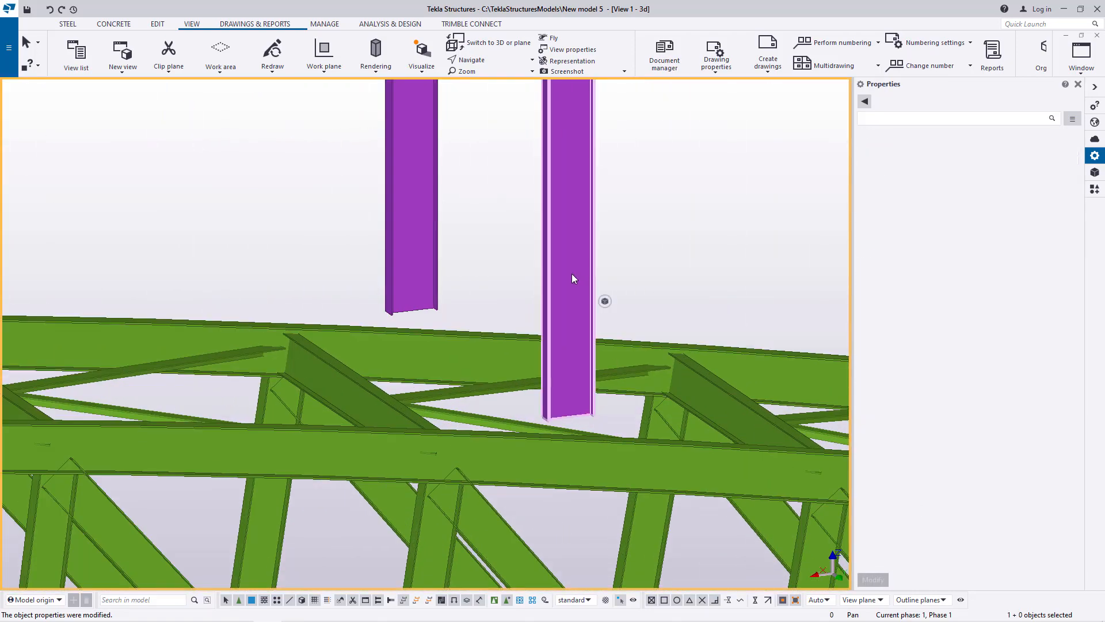
ctrl+click(420, 205)
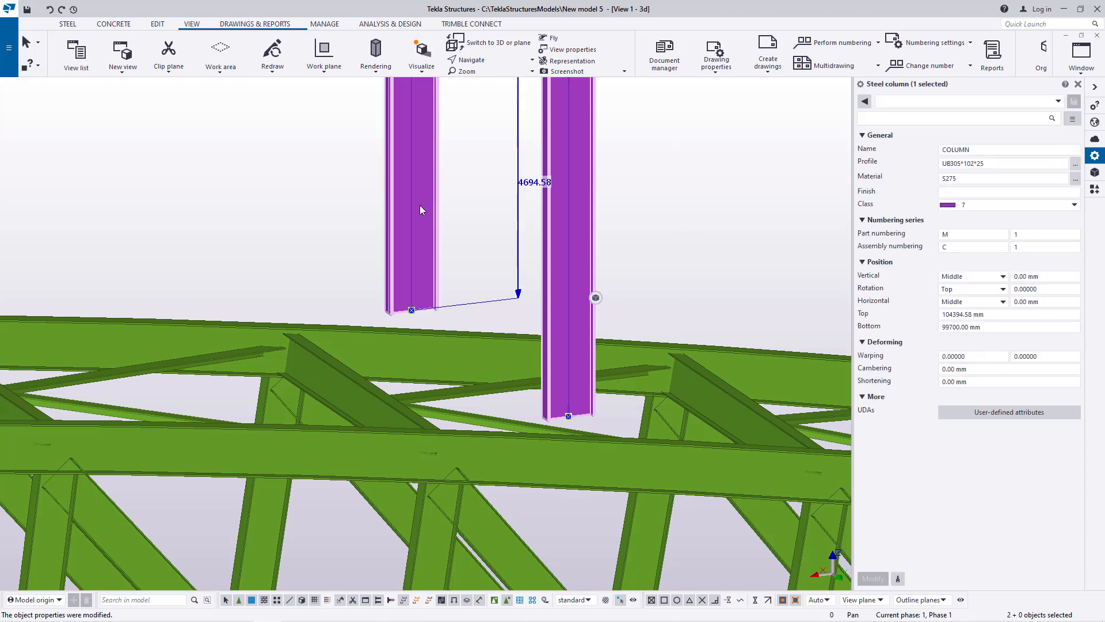
click(951, 327)
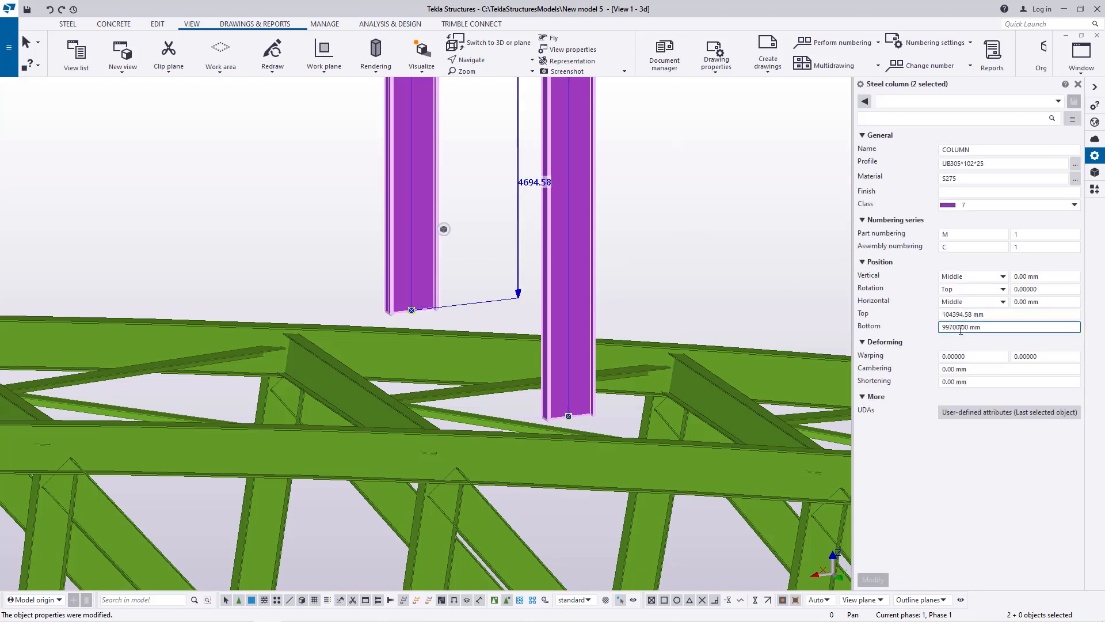
key(BackSpace)
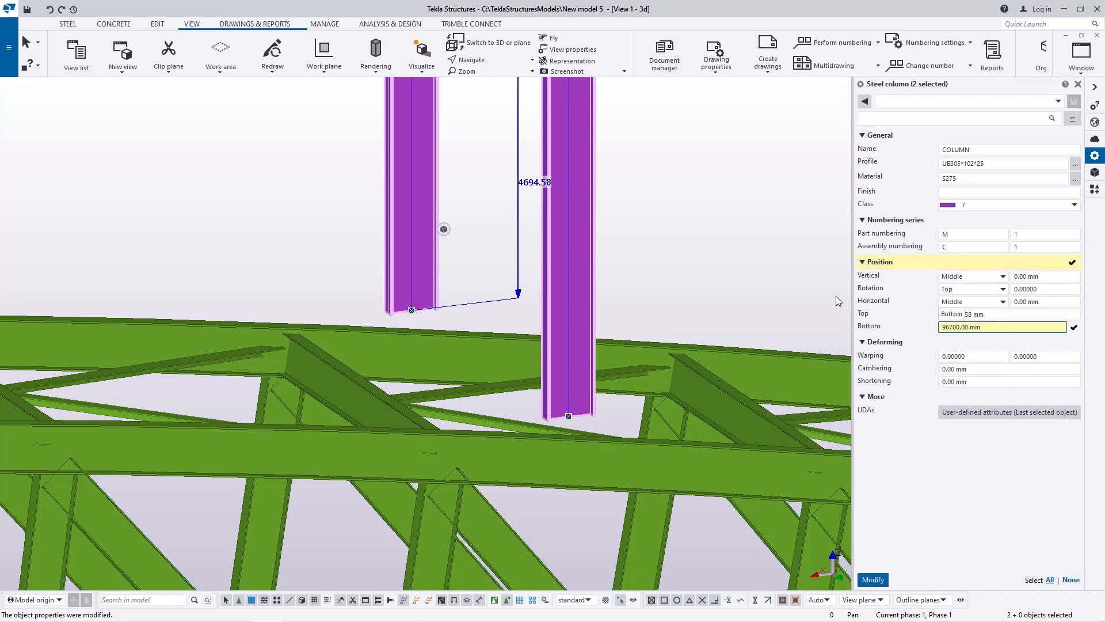
click(1077, 85)
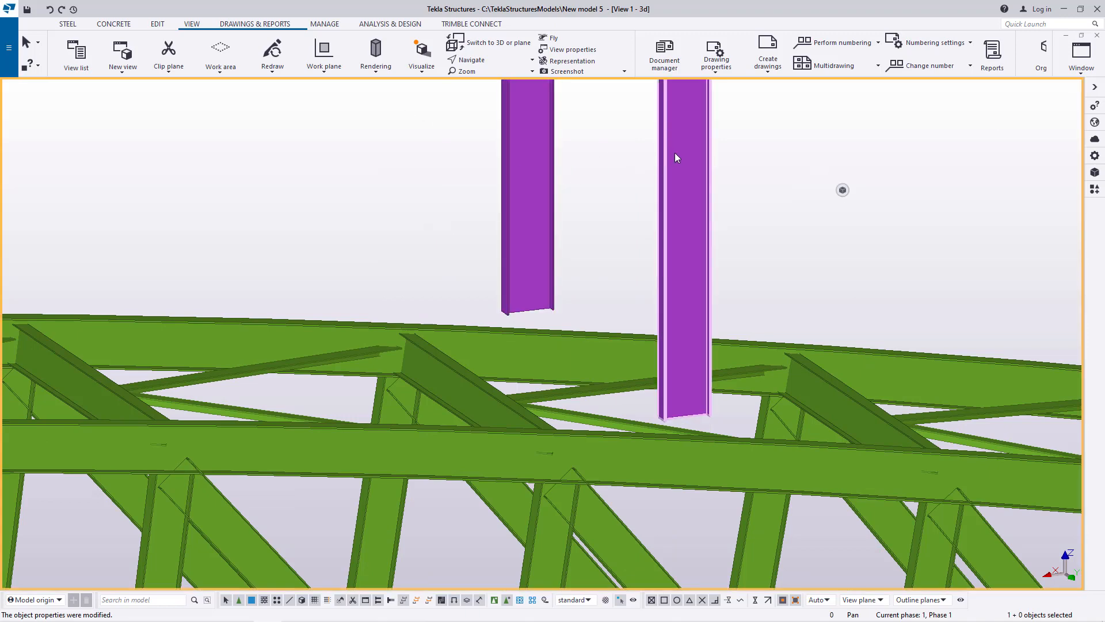
Set the bottom level of only the front column in the first pair past the crown to 99600 mm.
double_click(674, 155)
click(959, 328)
click(951, 327)
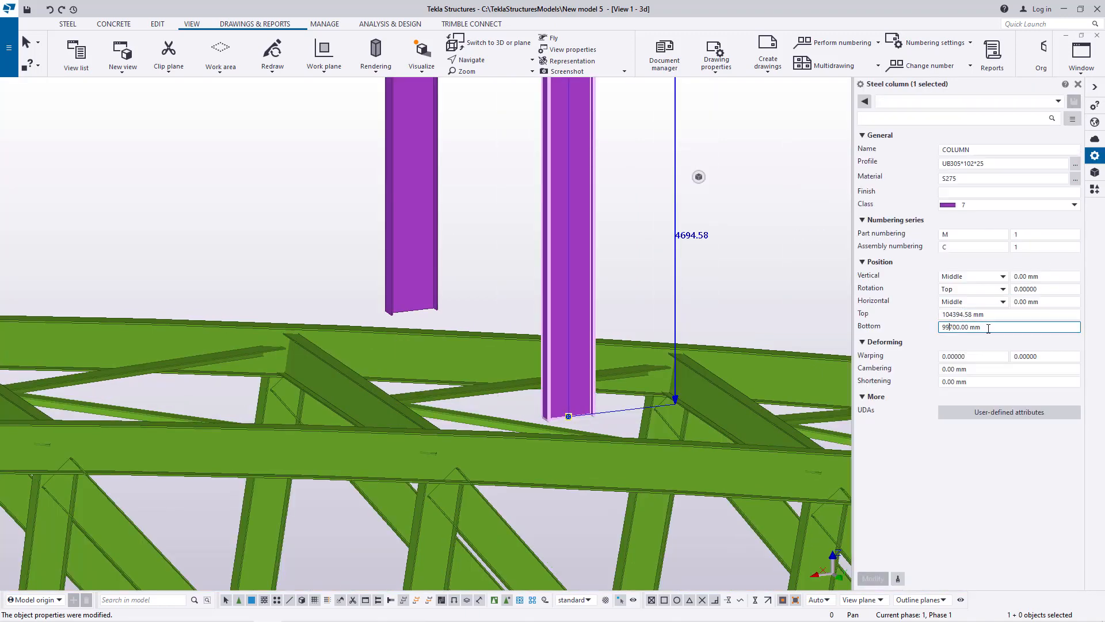
key(Delete)
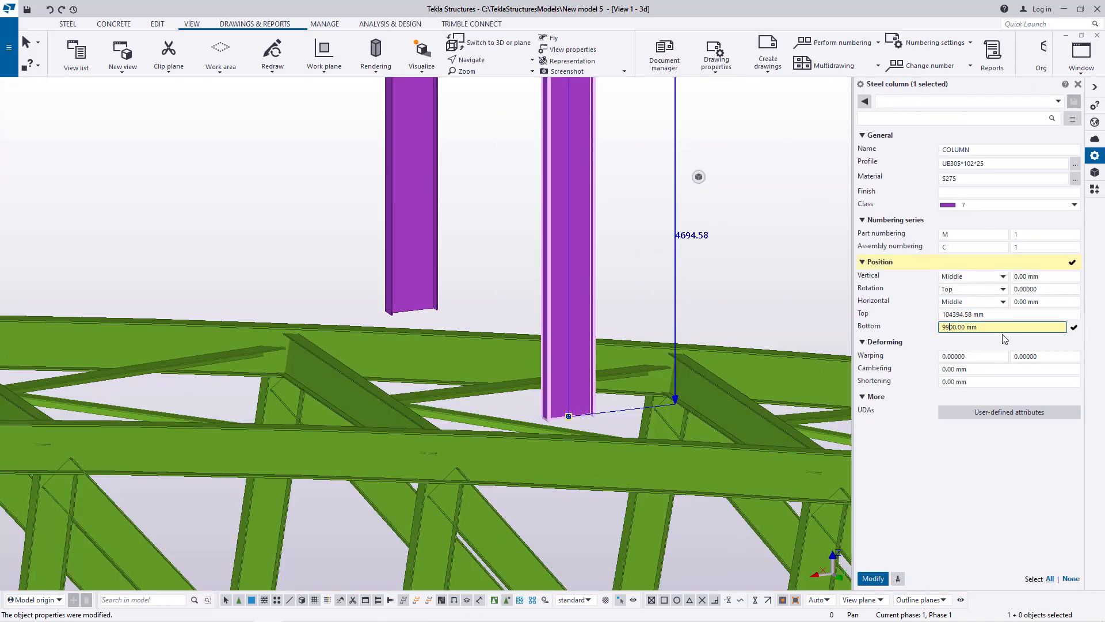
text(6)
click(872, 578)
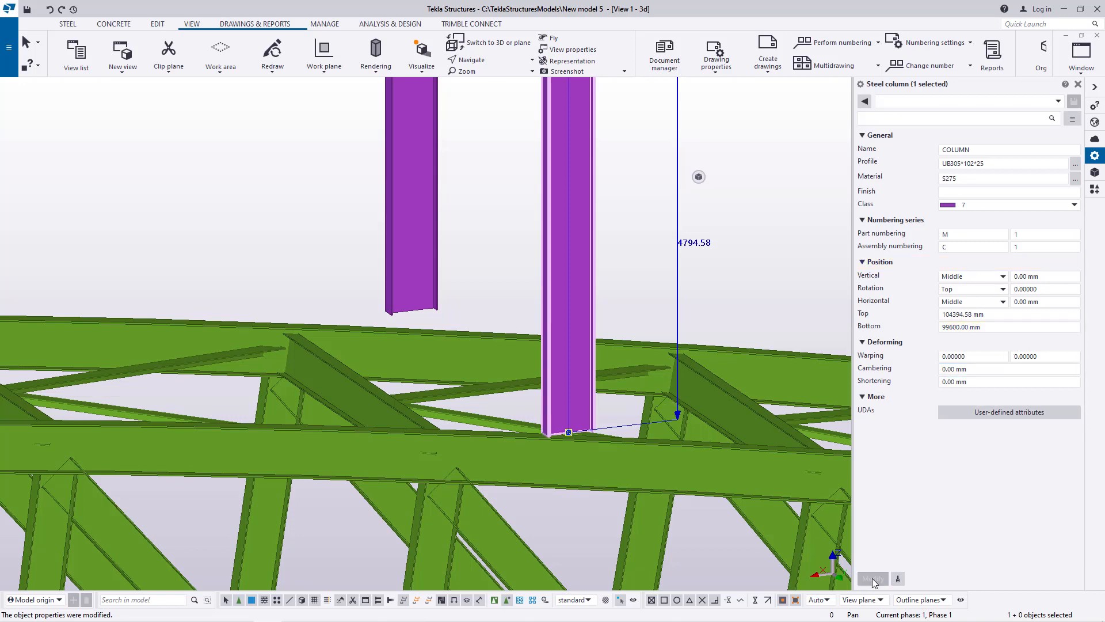
Select both columns of the first pair past the crown, set their bottom level to 99600 mm, and check their bases against the chords.
scroll(511, 389, up, 3)
click(369, 216)
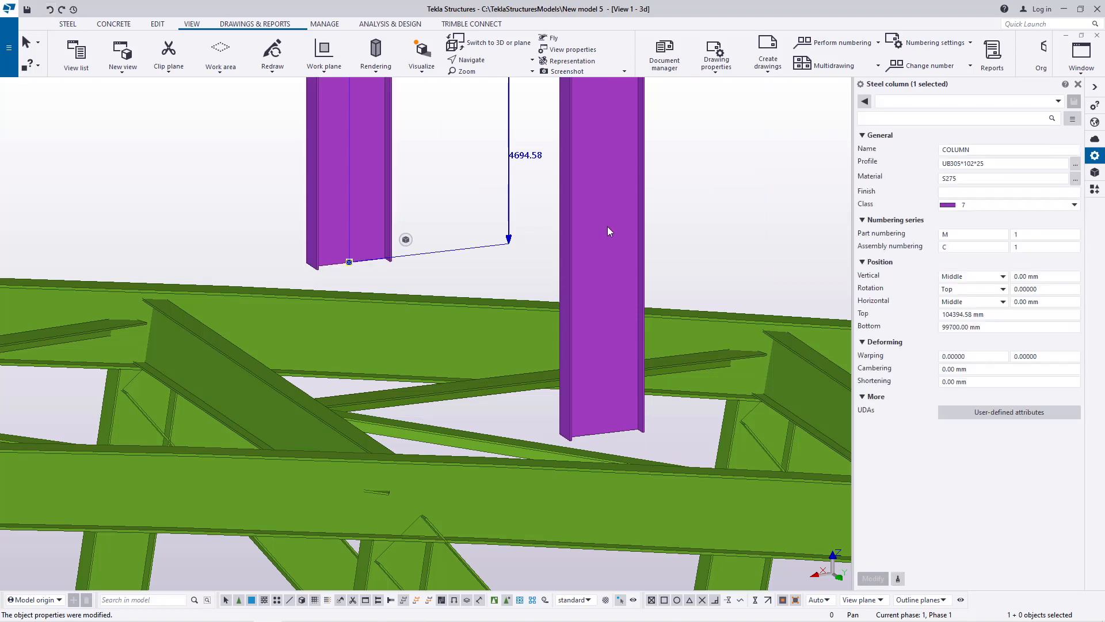
ctrl+click(636, 199)
click(977, 326)
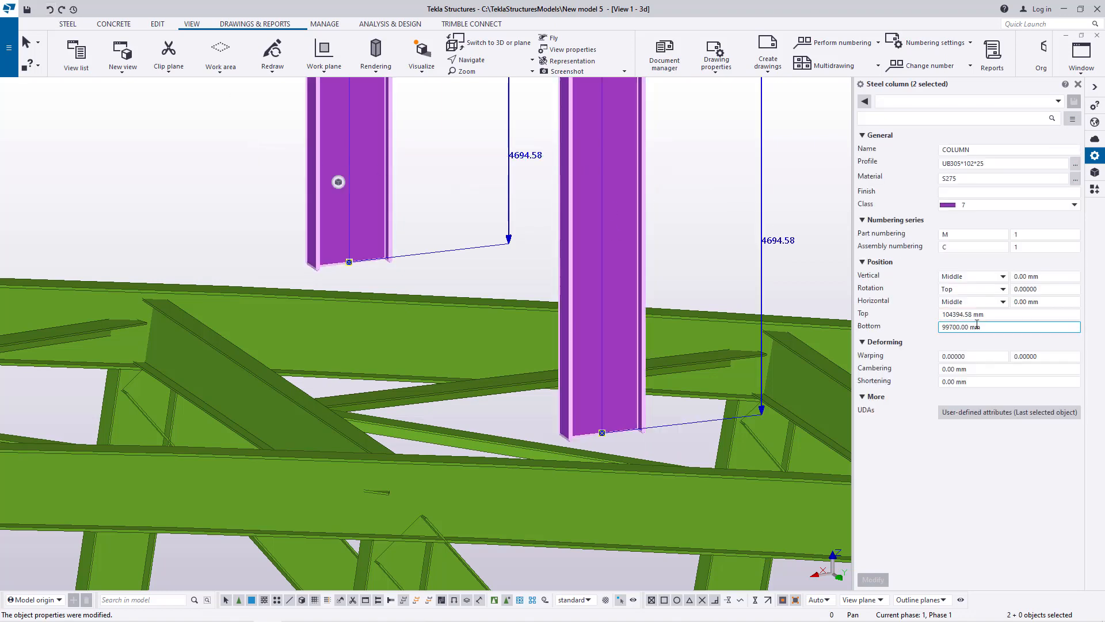
click(953, 327)
key(BackSpace)
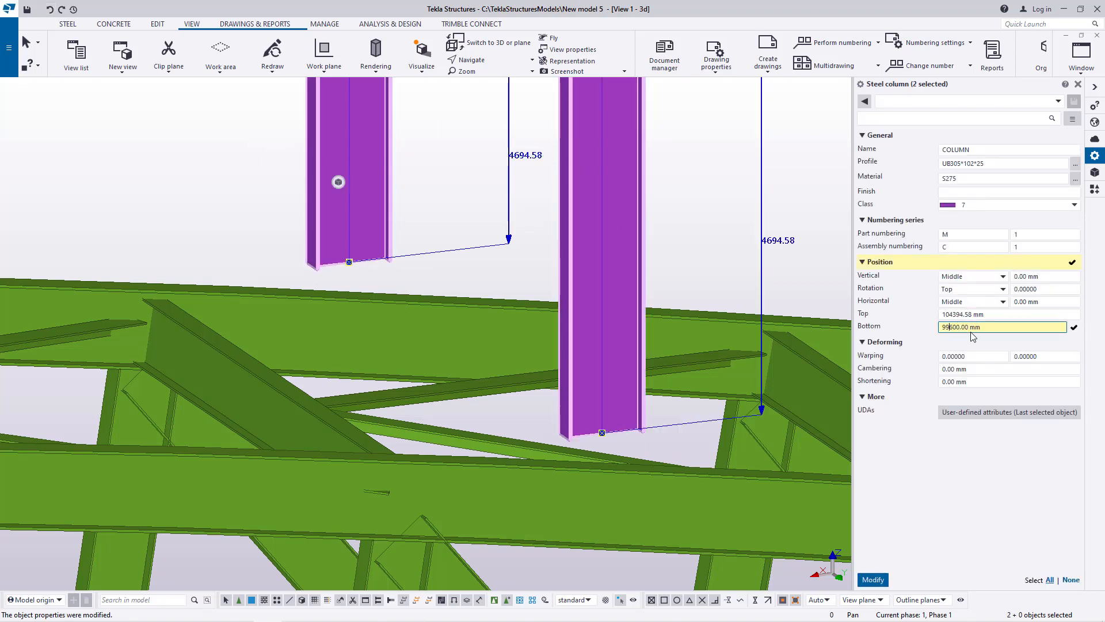
click(874, 580)
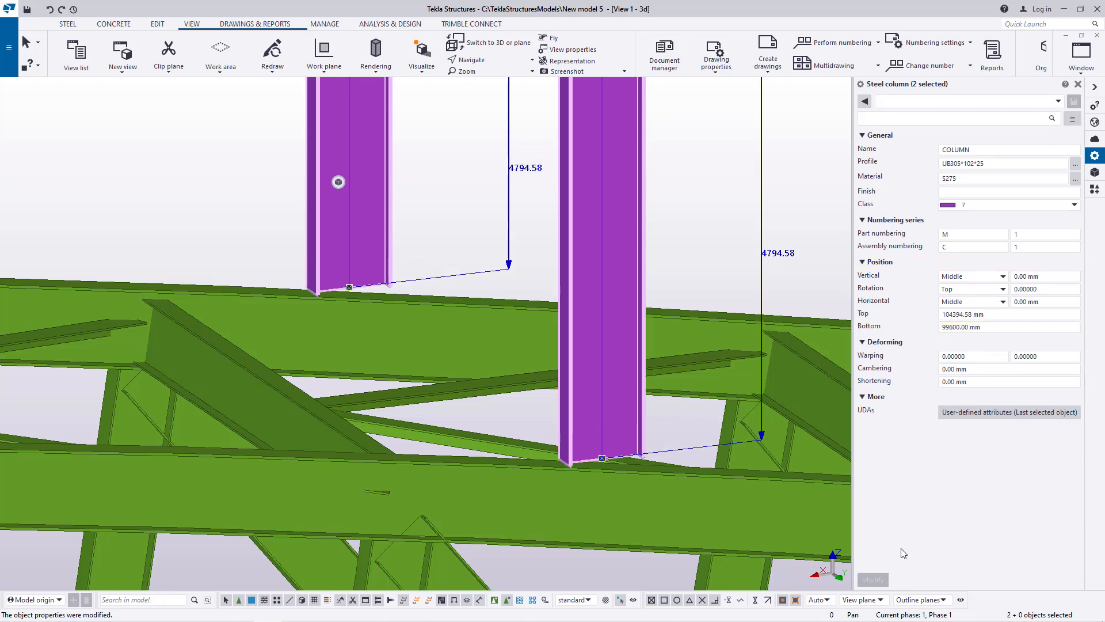
scroll(430, 340, up, 3)
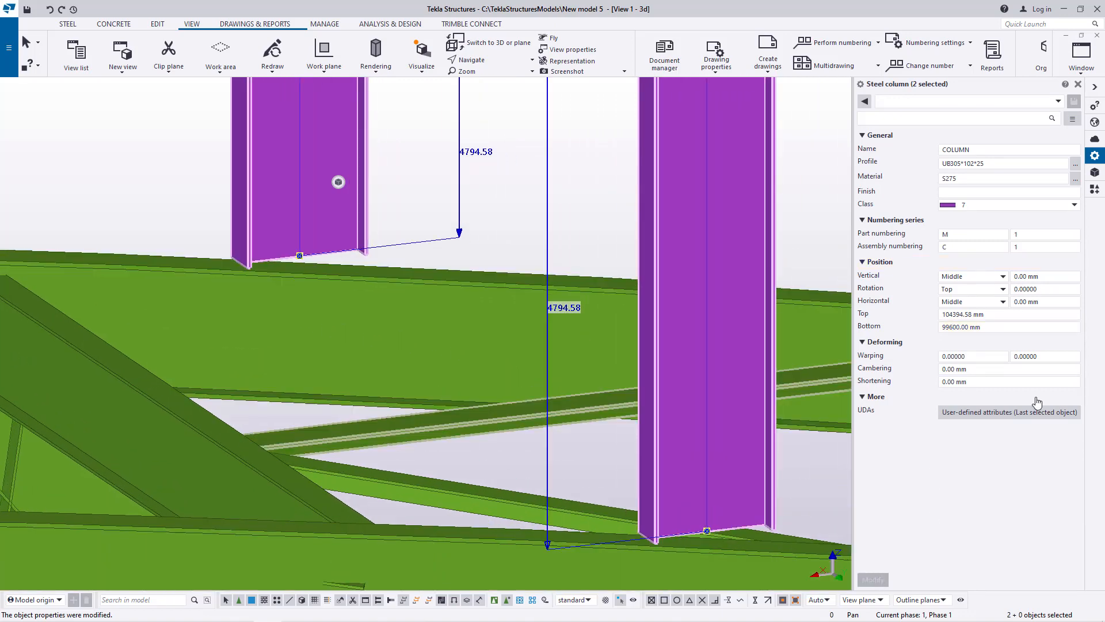
click(960, 327)
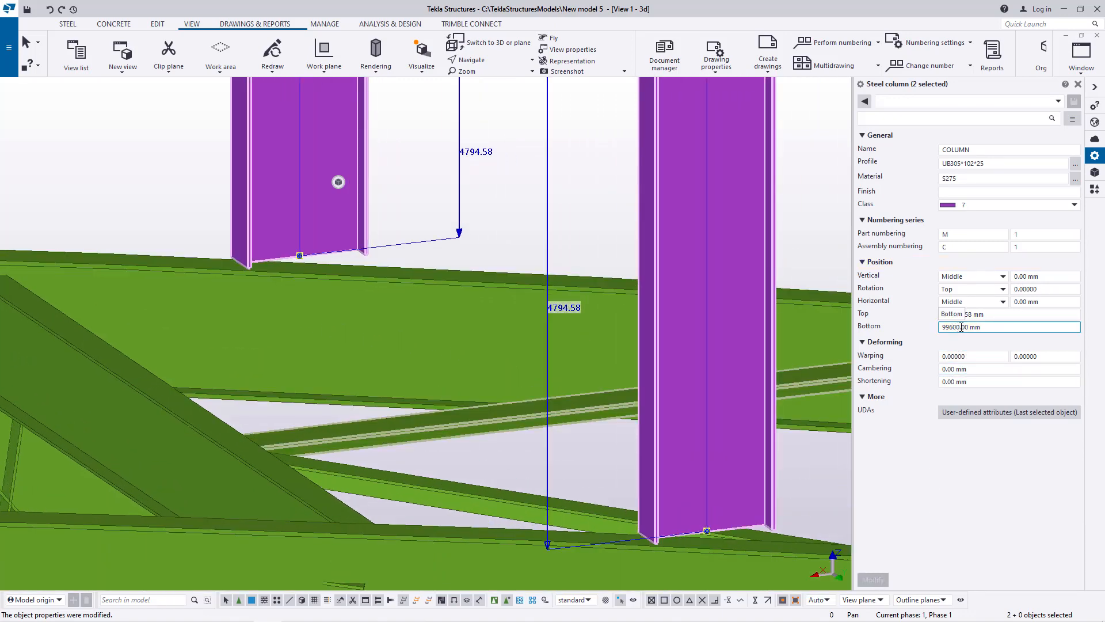
scroll(176, 449, down, 4)
click(770, 255)
Select both columns of the second pair past the crown and set their bottom level to 98200 mm.
scroll(119, 487, down, 4)
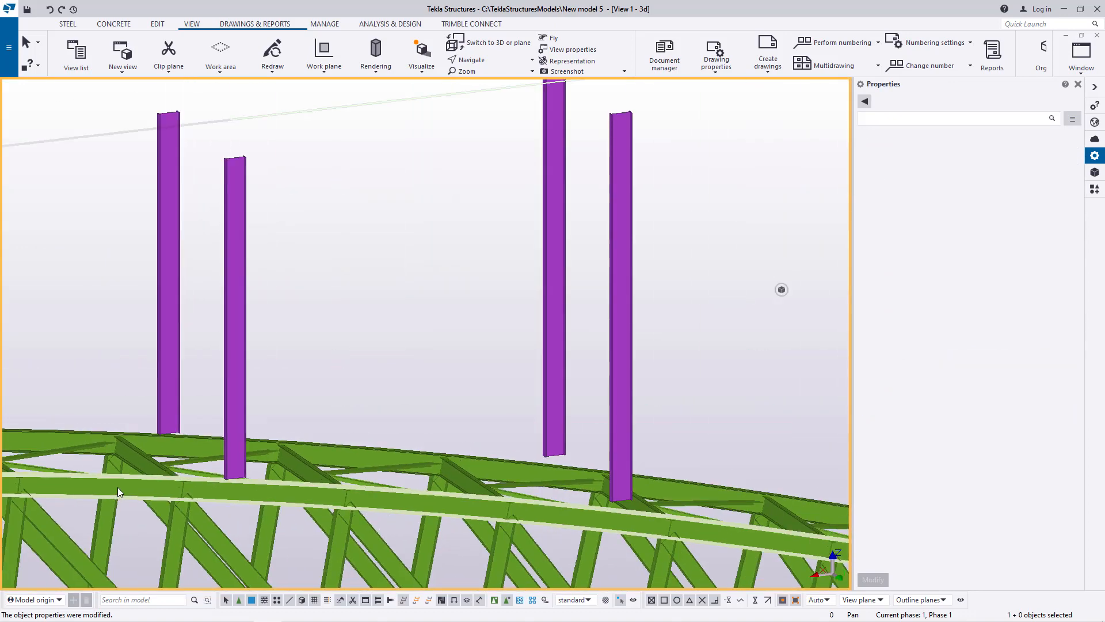
scroll(489, 483, up, 2)
click(517, 443)
ctrl+click(432, 308)
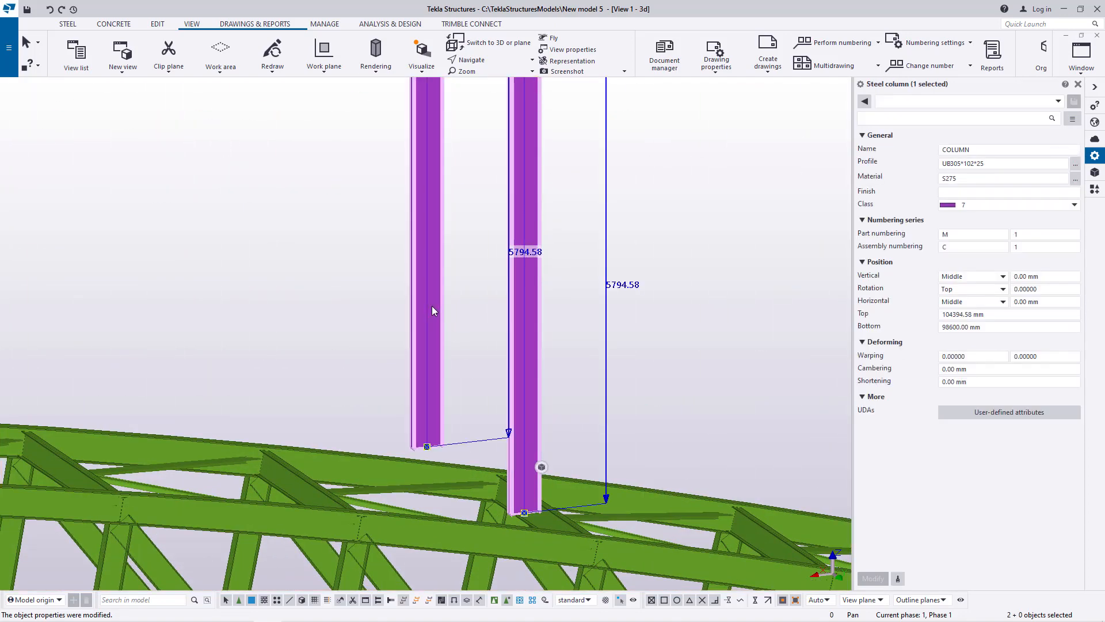
click(956, 327)
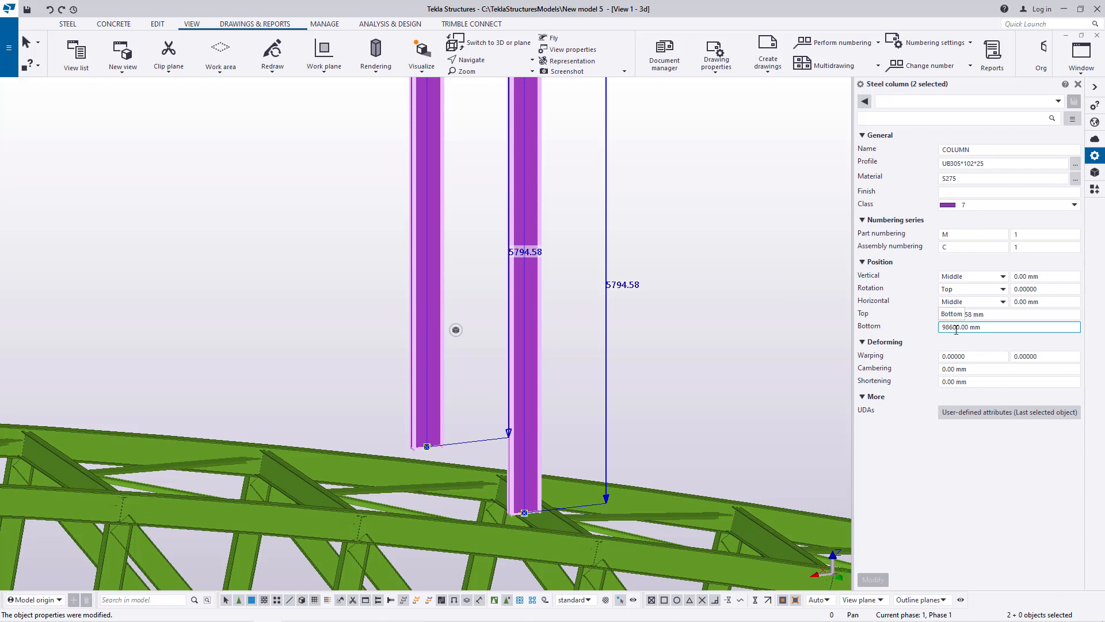
key(Delete)
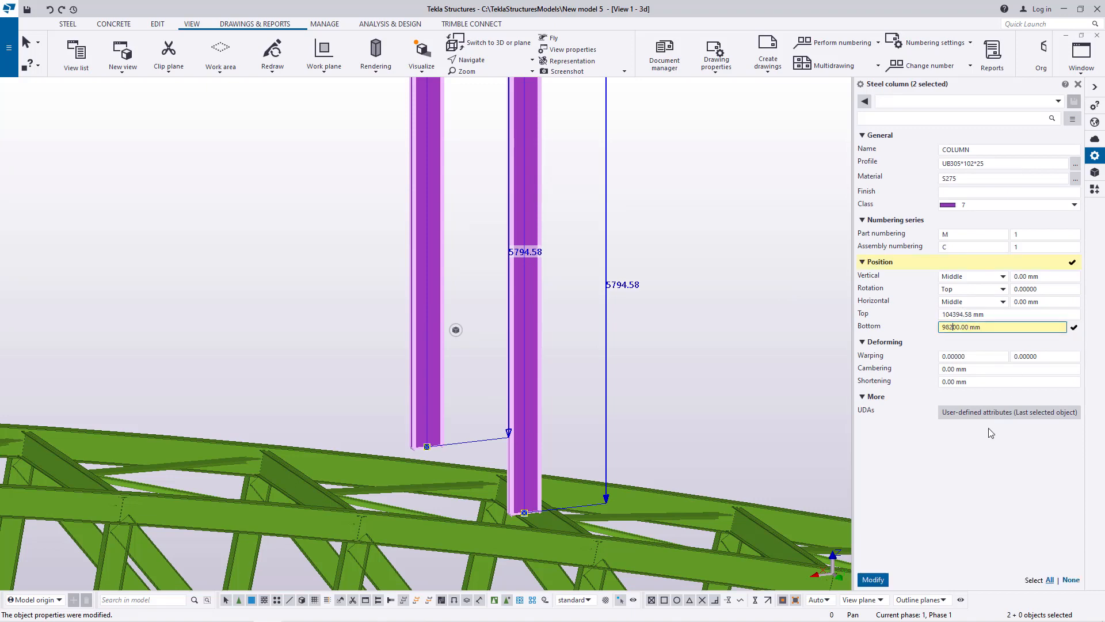
click(873, 580)
scroll(544, 549, up, 3)
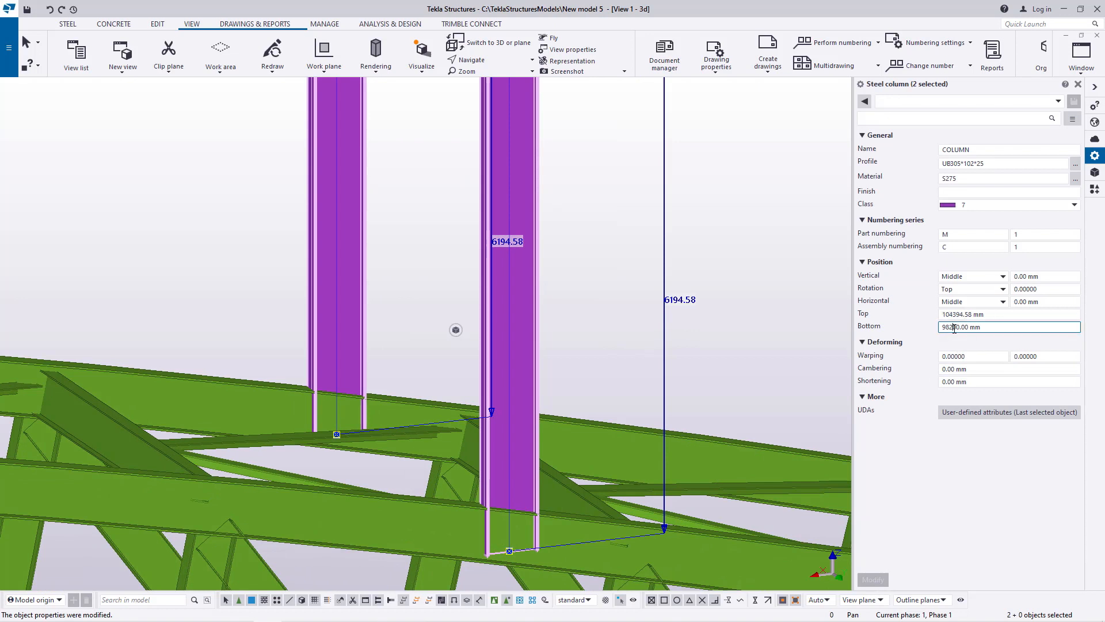
Raise the bottom level of the second column pair past the crown to 98300 mm.
click(954, 328)
key(BackSpace)
text(3)
click(873, 579)
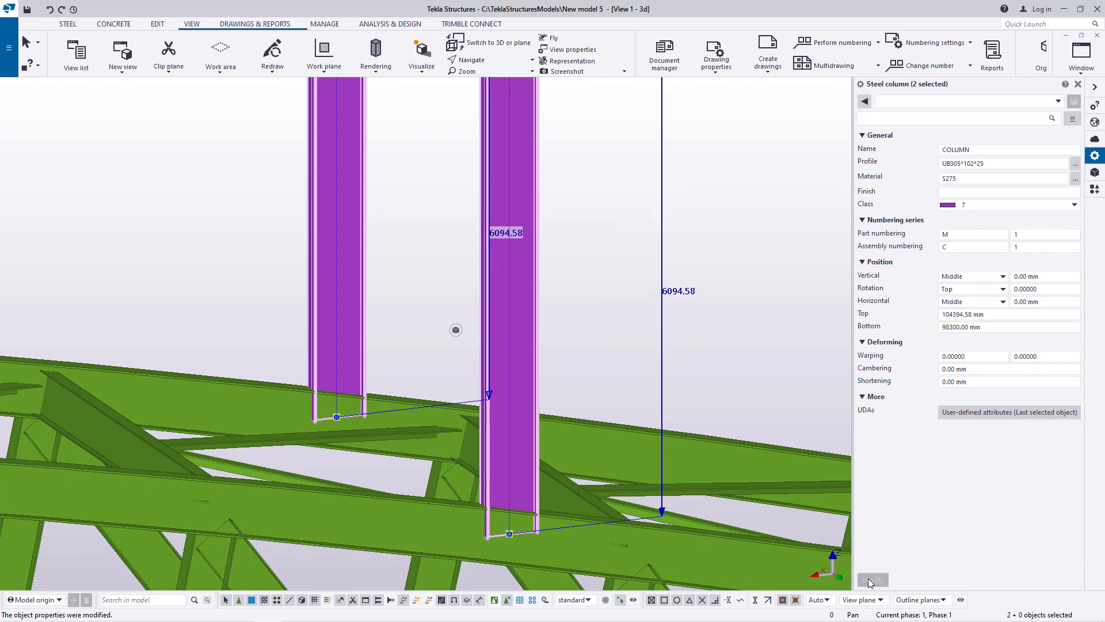
Set the selected column pair's bottom level back to 98200 mm.
click(957, 327)
key(BackSpace)
click(872, 579)
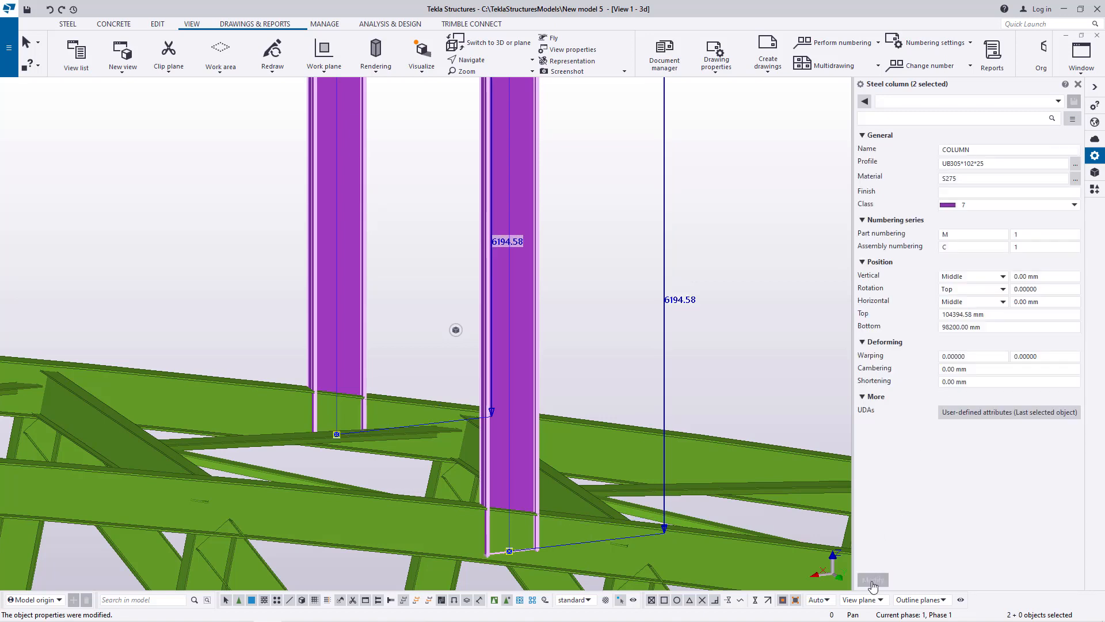
Set the bottom level of the selected second column pair past the crown to 98400 mm.
click(956, 329)
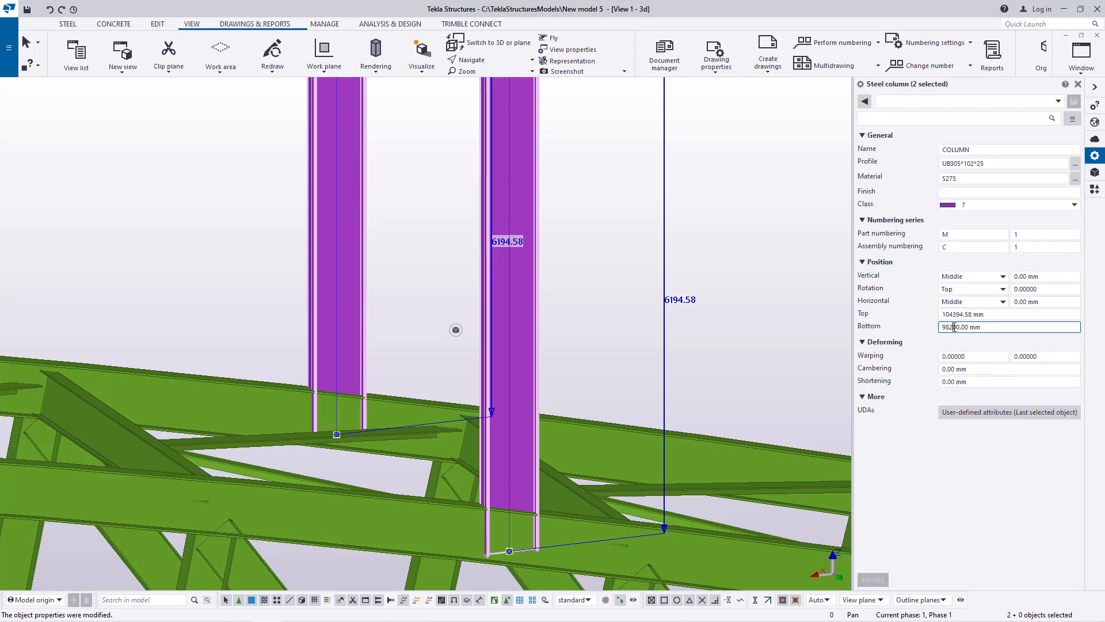
key(BackSpace)
text(4)
click(873, 579)
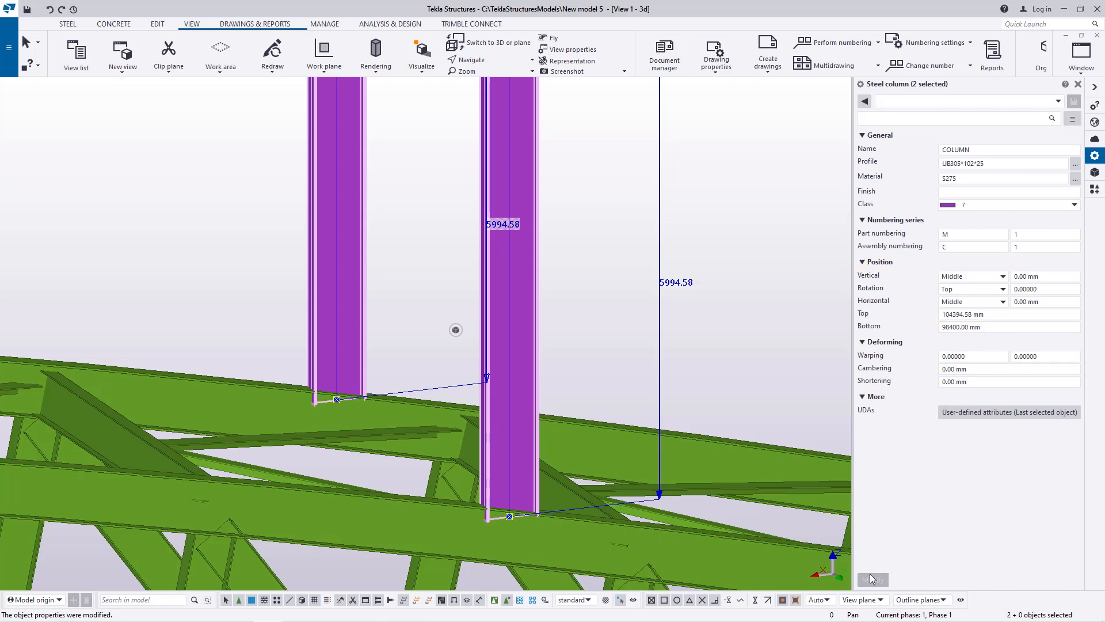
Select both columns of the third pair past the crown and set their bottom level to 97100 mm.
scroll(323, 378, down, 5)
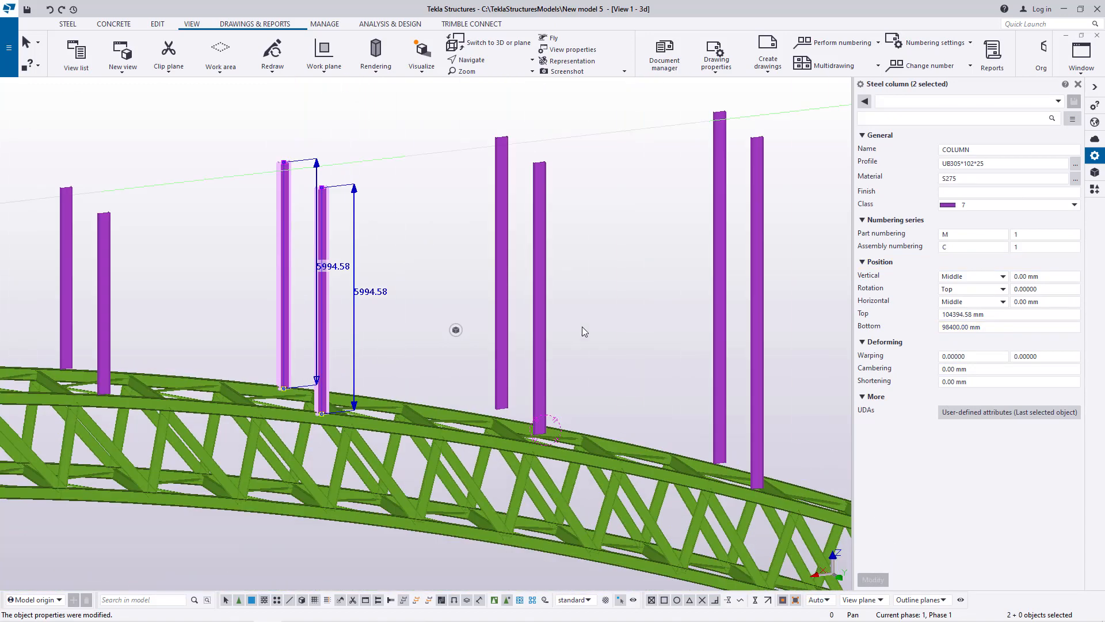
click(541, 331)
ctrl+click(501, 296)
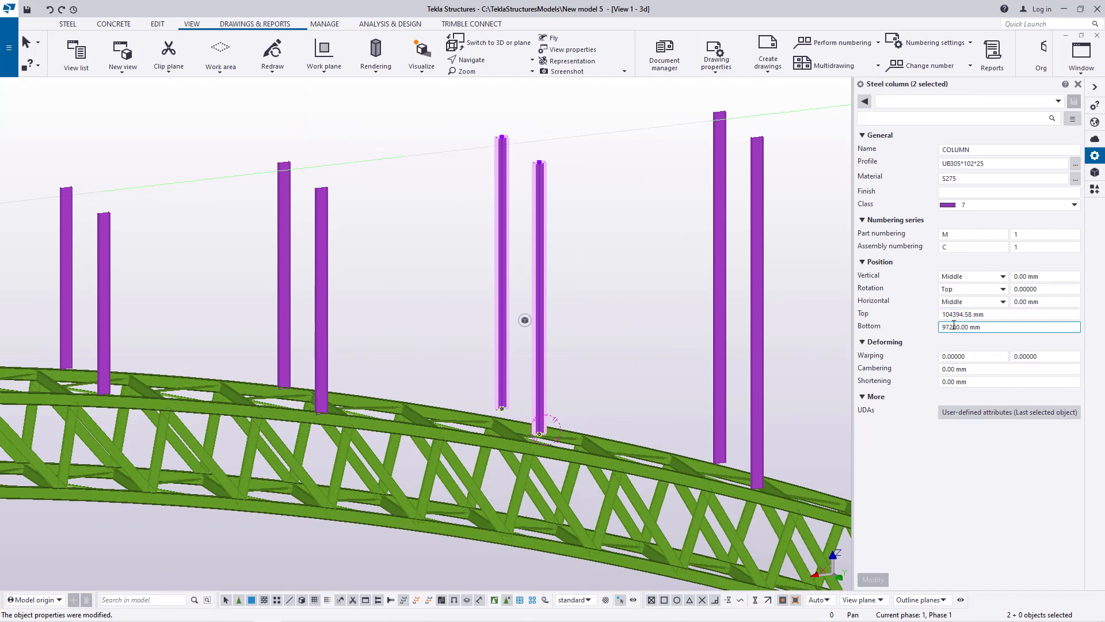
key(BackSpace)
text(1)
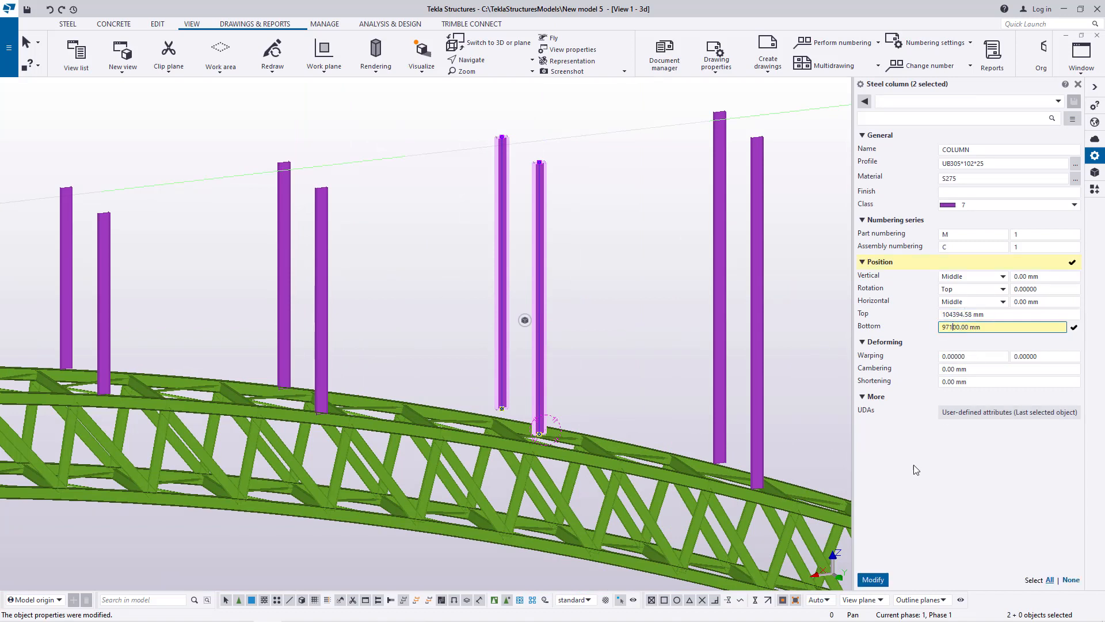
click(876, 579)
scroll(538, 443, up, 5)
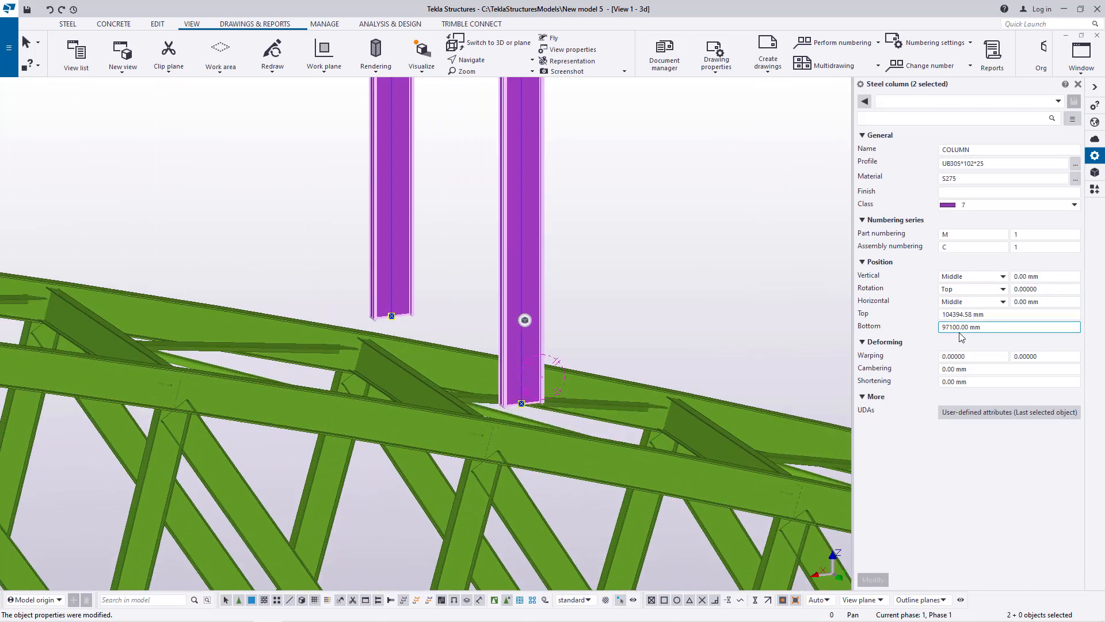
Lower the bottom level of the third column pair to 97000 mm and check the bases against the chords.
click(953, 327)
key(BackSpace)
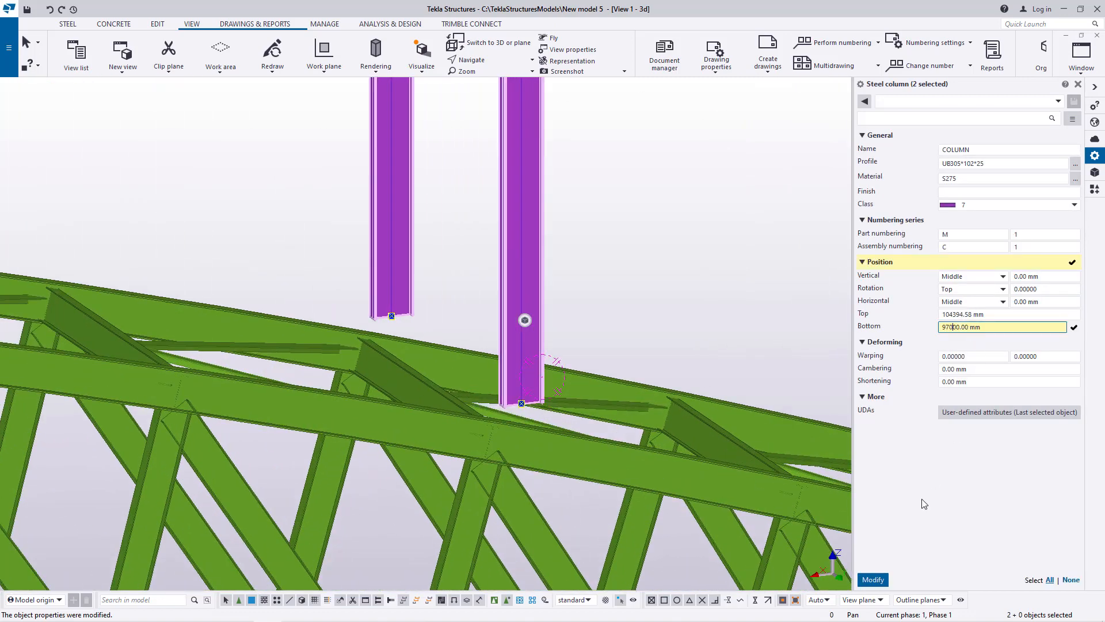
text(0)
click(876, 581)
scroll(552, 424, up, 4)
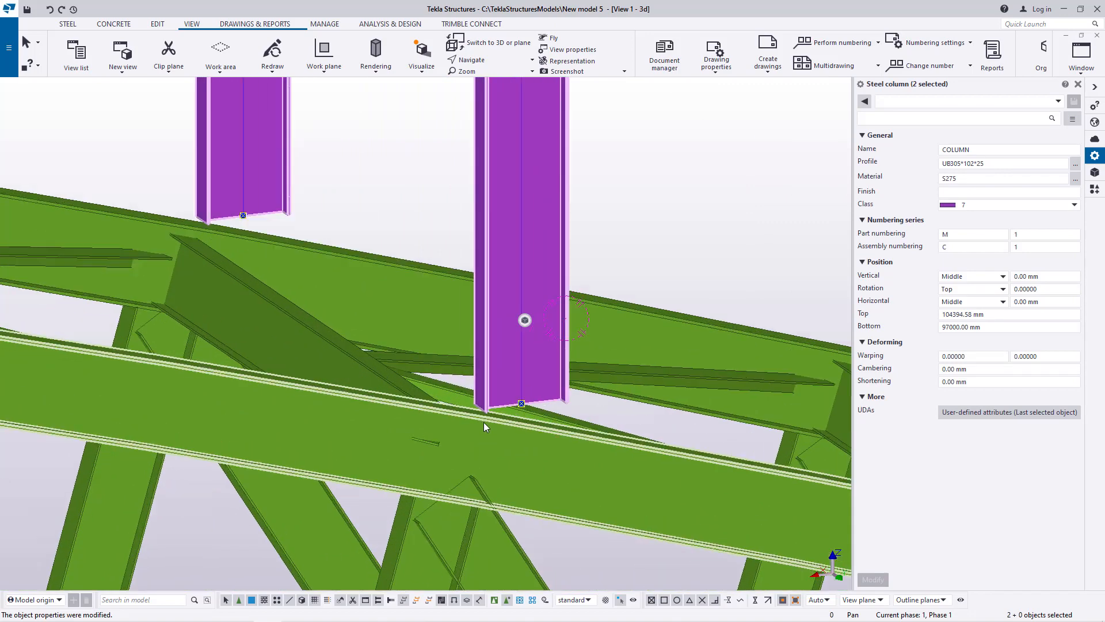
Try a bottom level of 98900 mm for the third column pair.
click(950, 327)
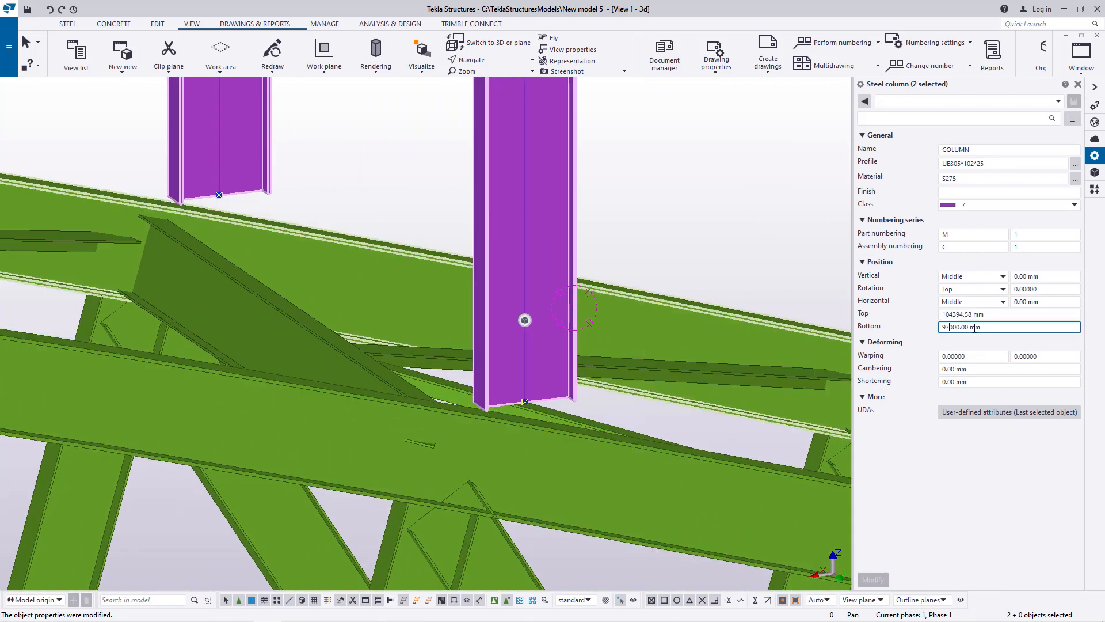
key(BackSpace)
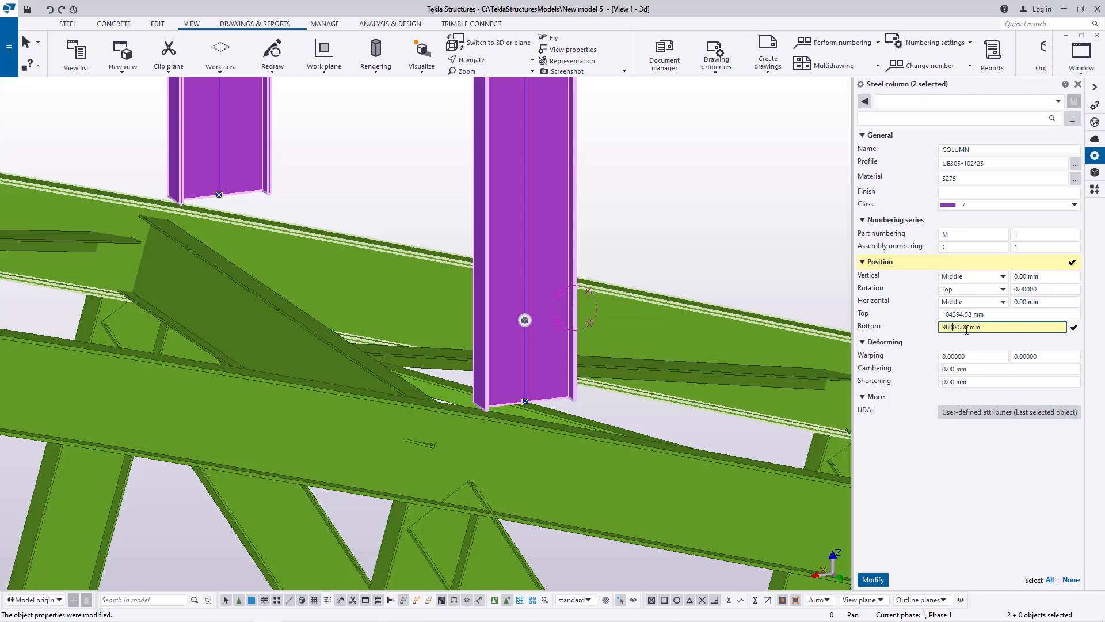
text(9)
click(873, 580)
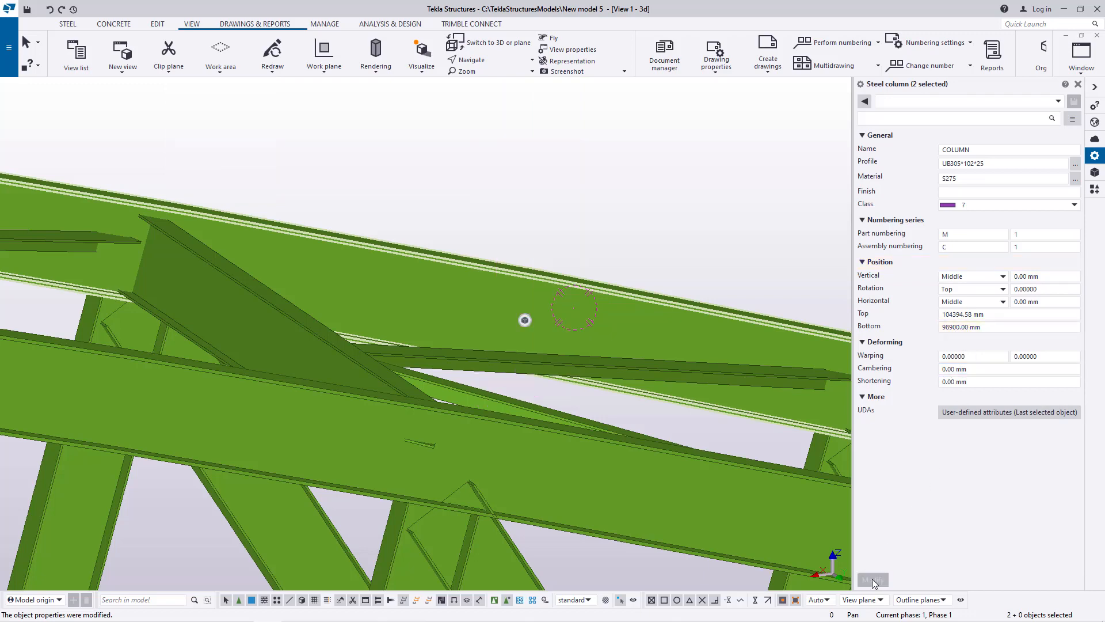
Set the third column pair's bottom level to 97900 mm and check the bases against the upper chords.
scroll(581, 461, down, 6)
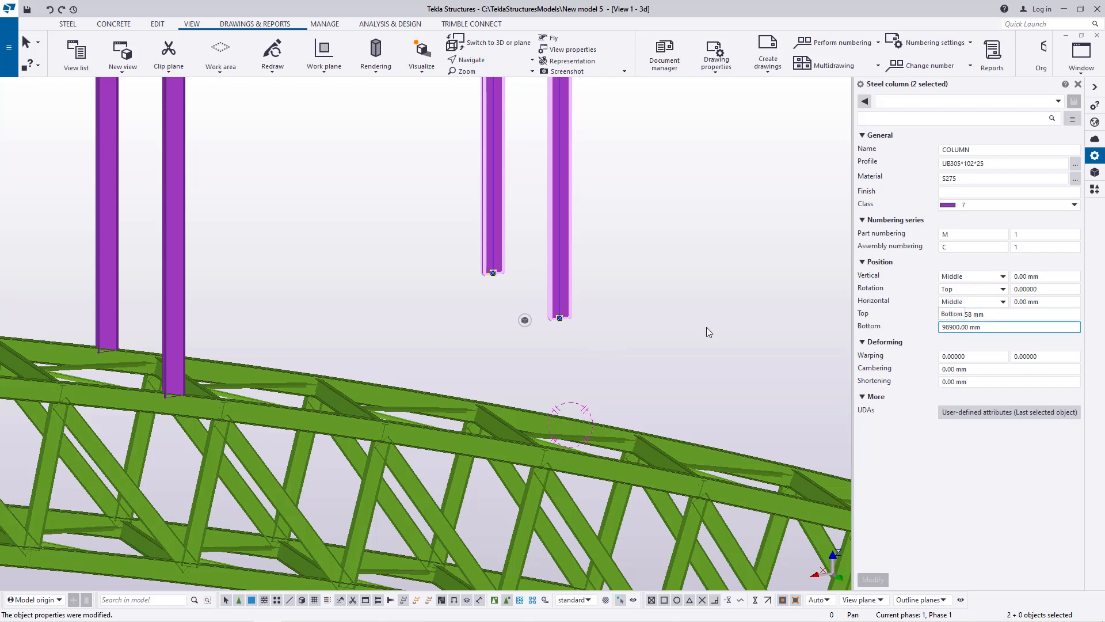
click(949, 327)
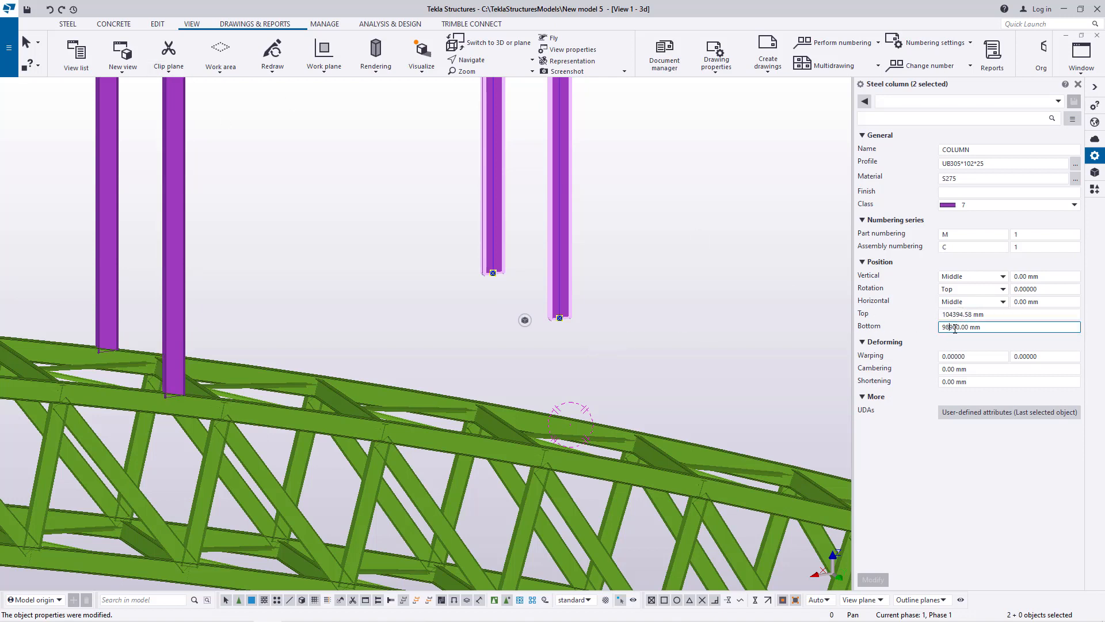
key(BackSpace)
text(7)
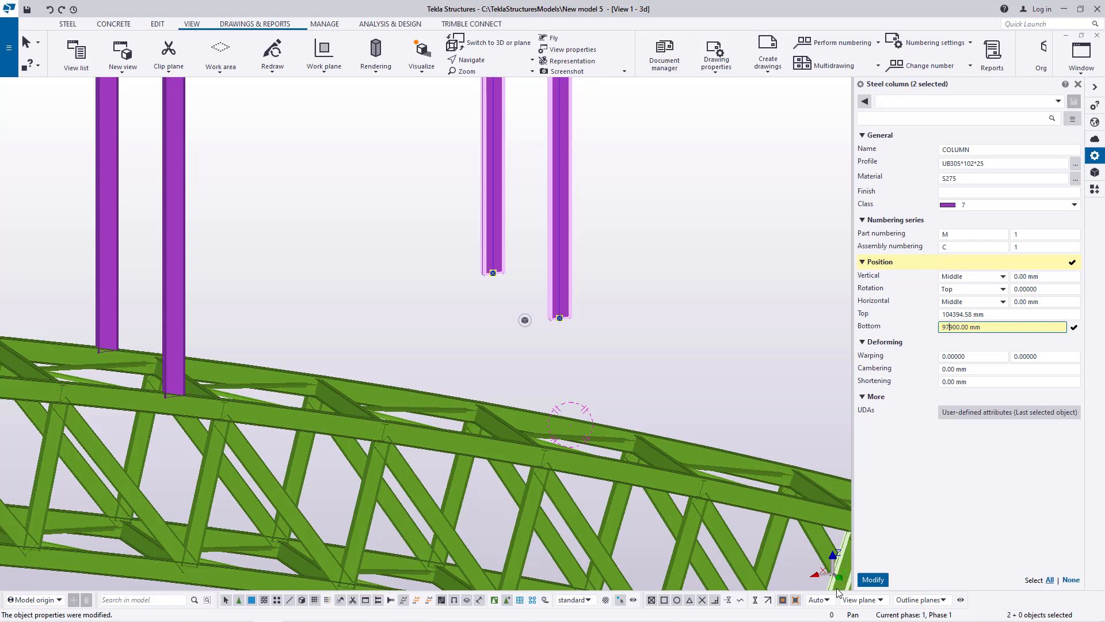
click(872, 579)
scroll(563, 445, up, 3)
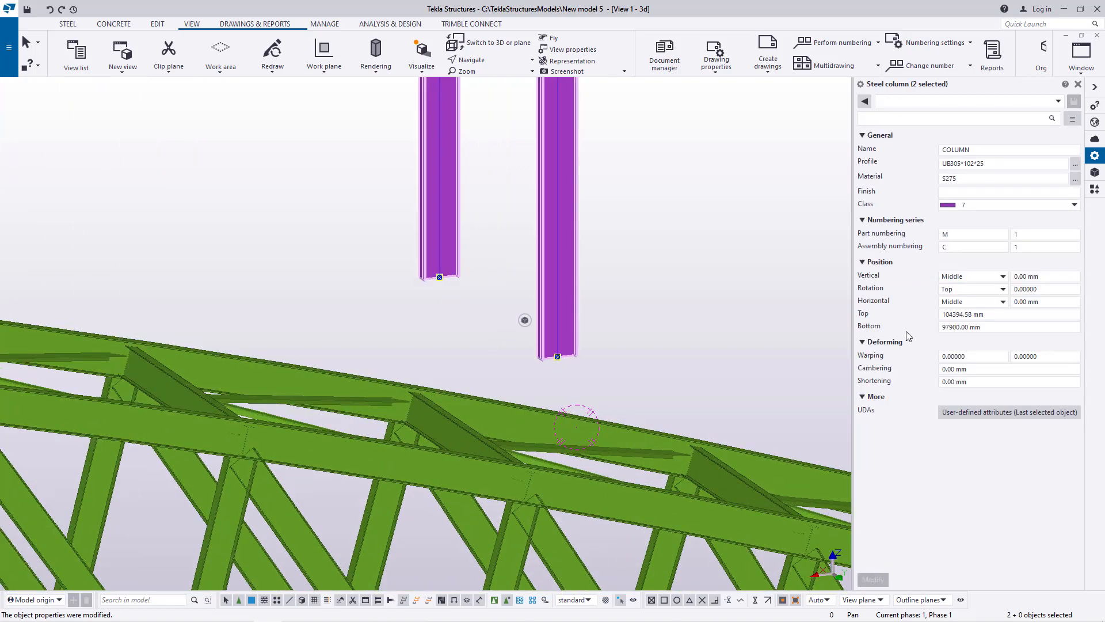
Set the third column pair's bottom level to 96900 mm and clear the selection of the columns.
click(959, 327)
key(BackSpace)
text(6)
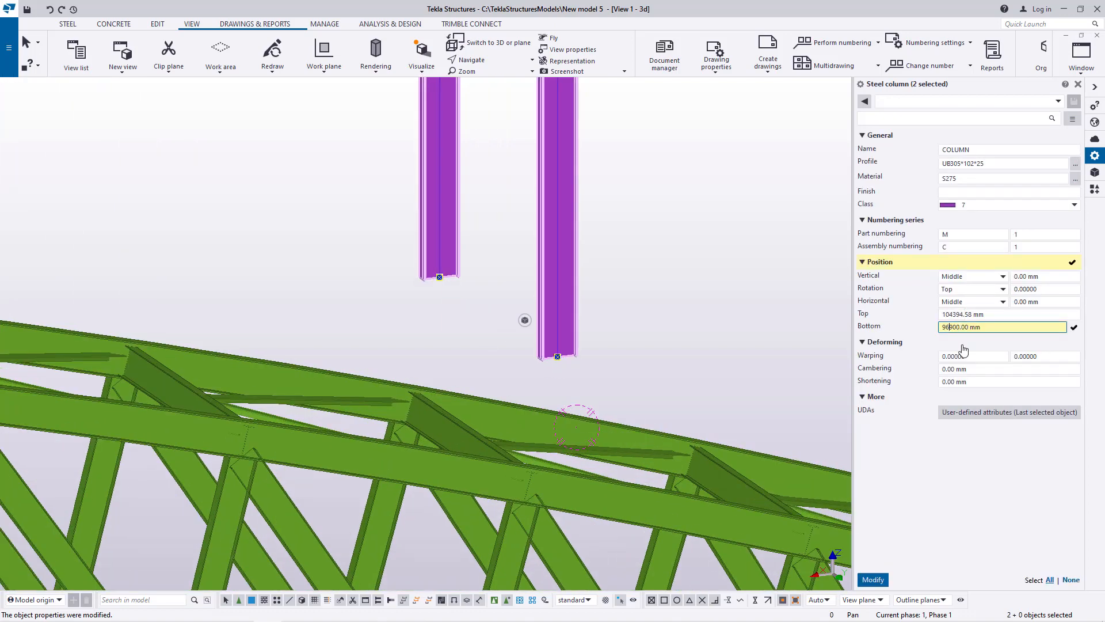
click(873, 579)
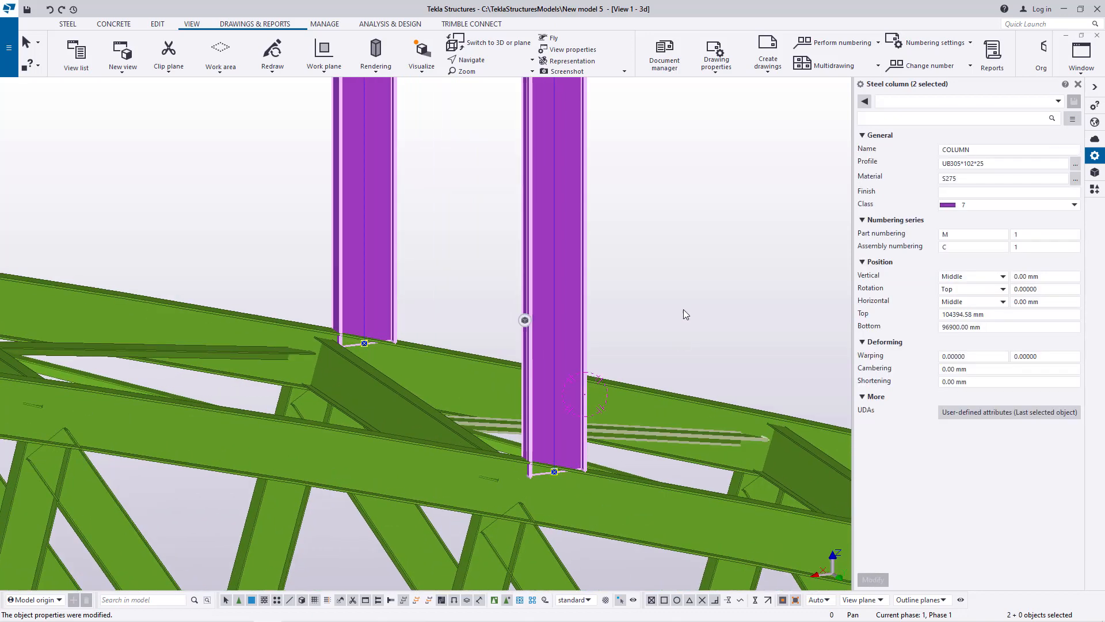
click(684, 311)
Select both columns of the fourth pair past the crown and set their bottom level to 95000 mm.
scroll(705, 291, down, 5)
scroll(429, 422, up, 4)
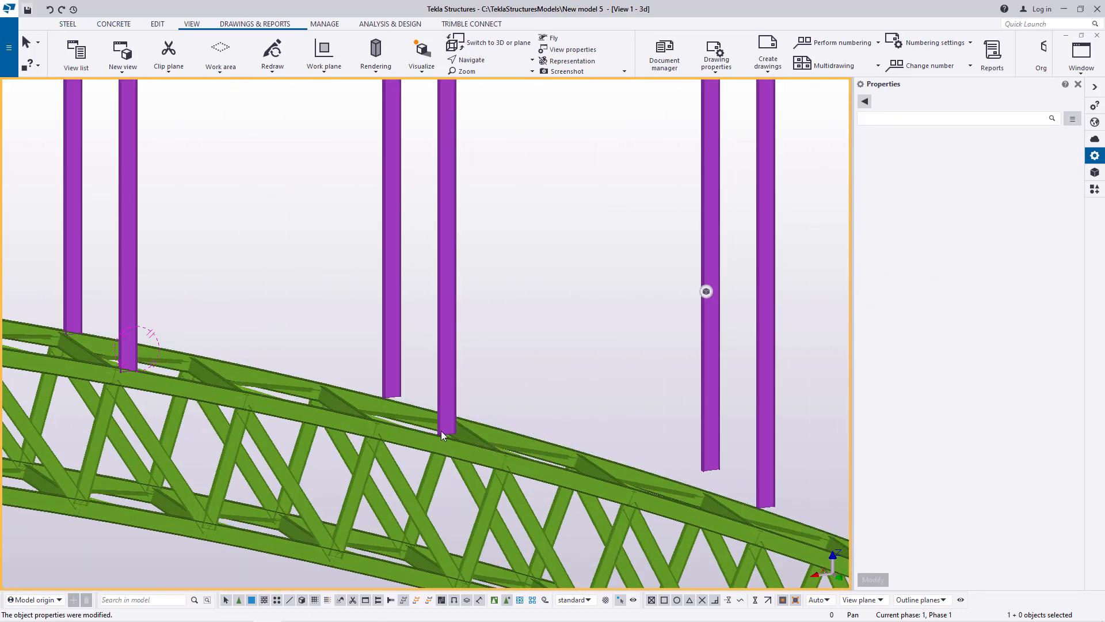
scroll(442, 423, up, 3)
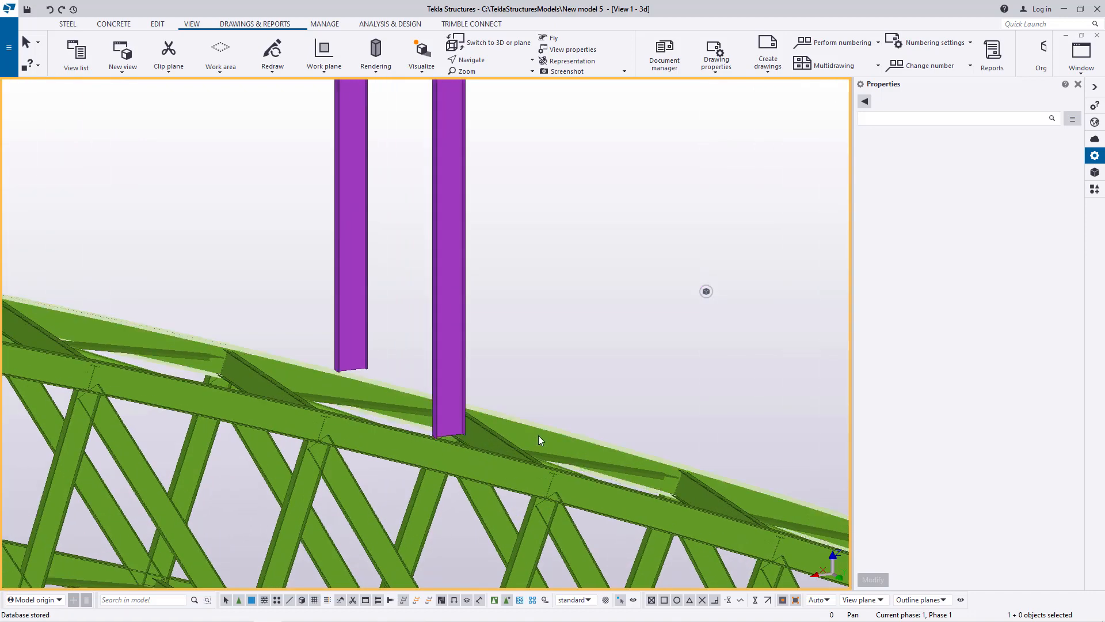
scroll(538, 435, down, 2)
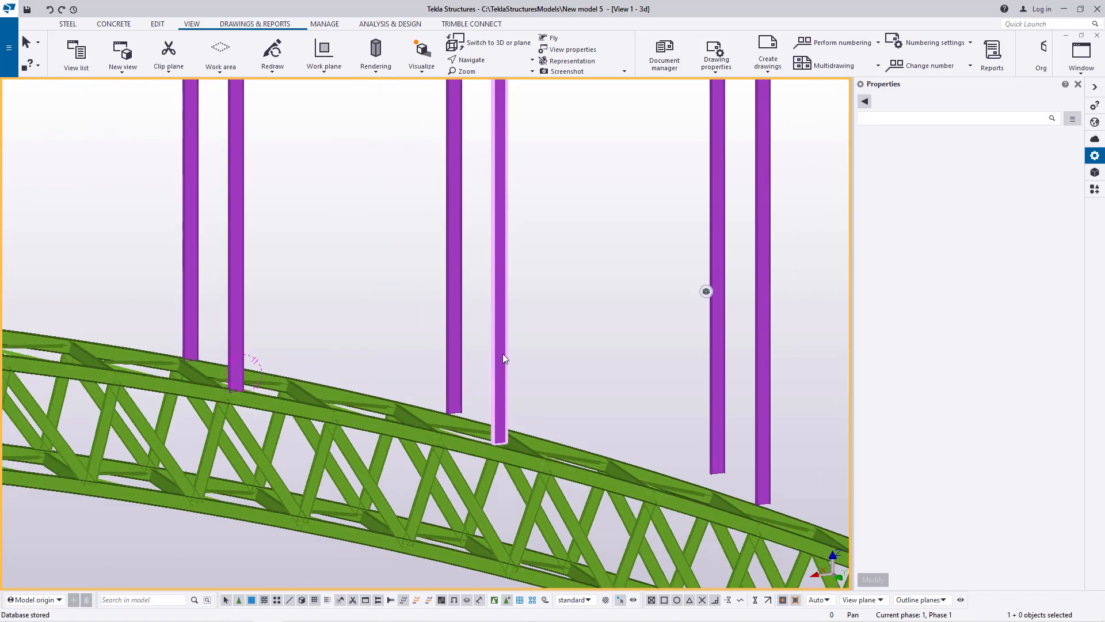
click(503, 355)
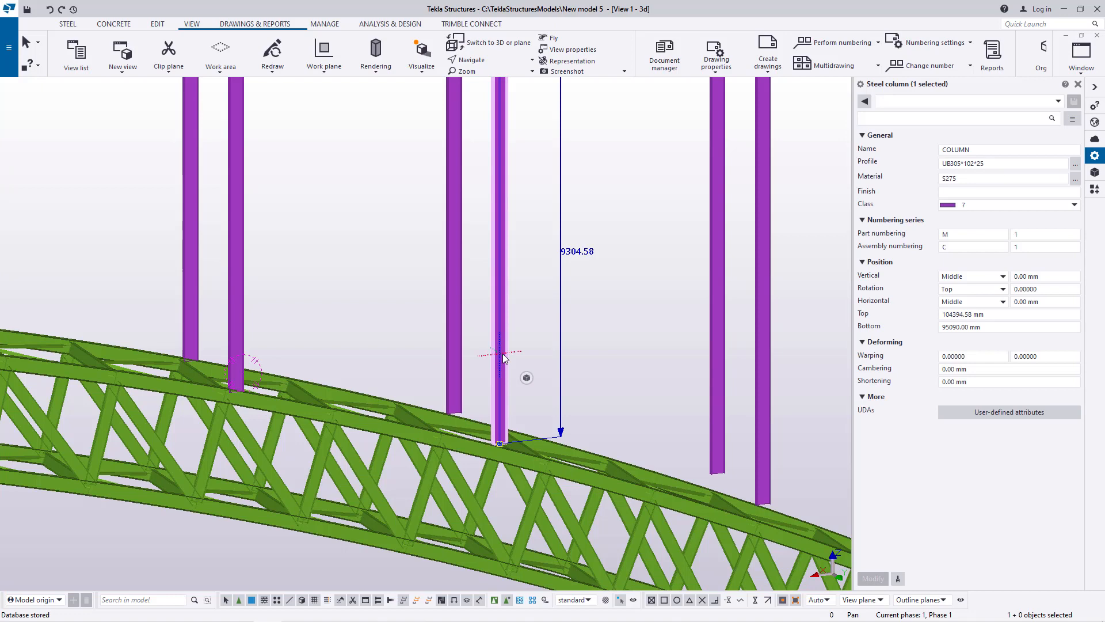
ctrl+click(455, 297)
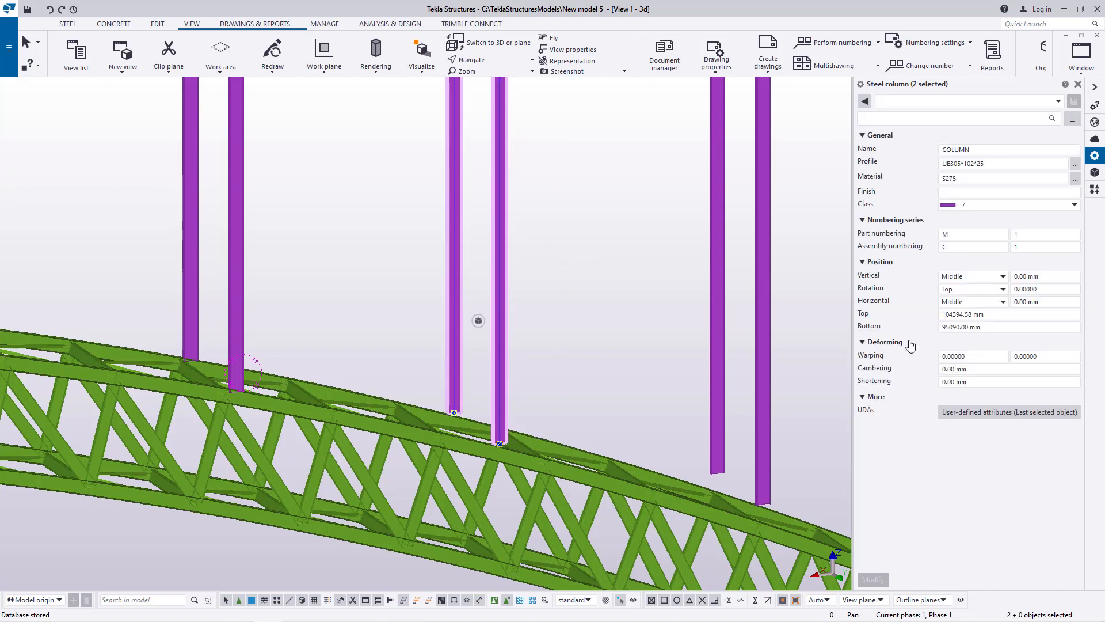
scroll(492, 450, up, 9)
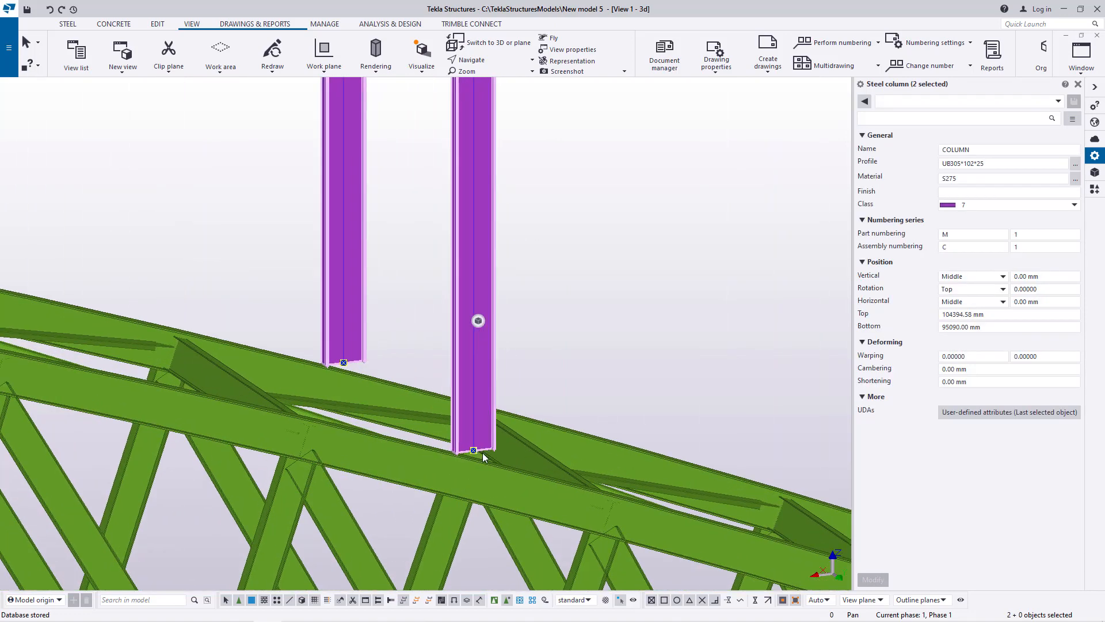
click(957, 327)
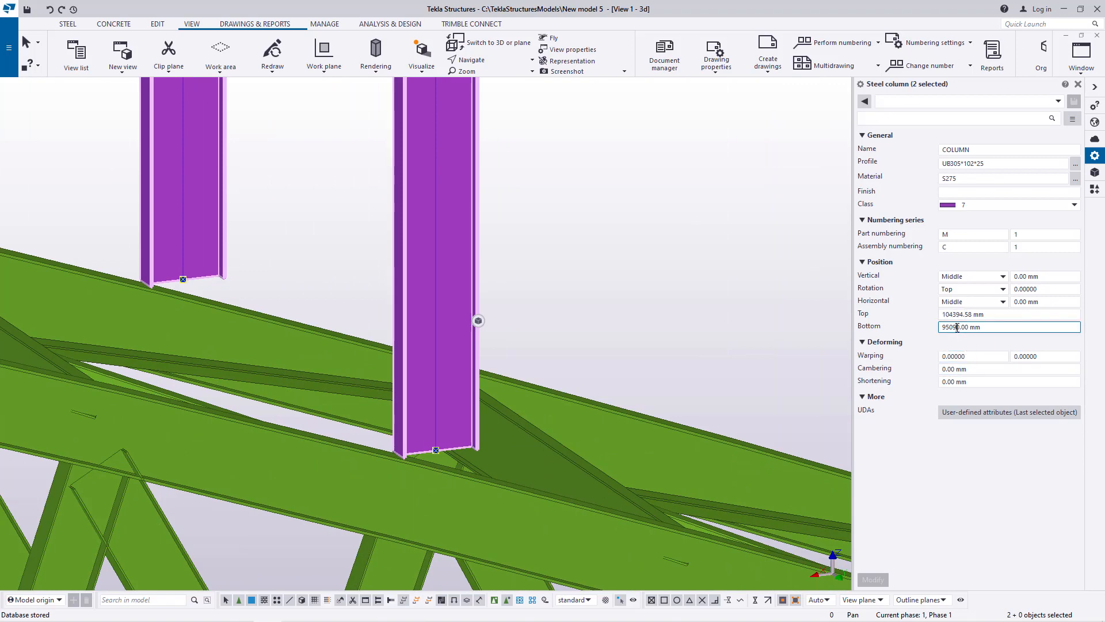
key(BackSpace)
text(00)
click(873, 579)
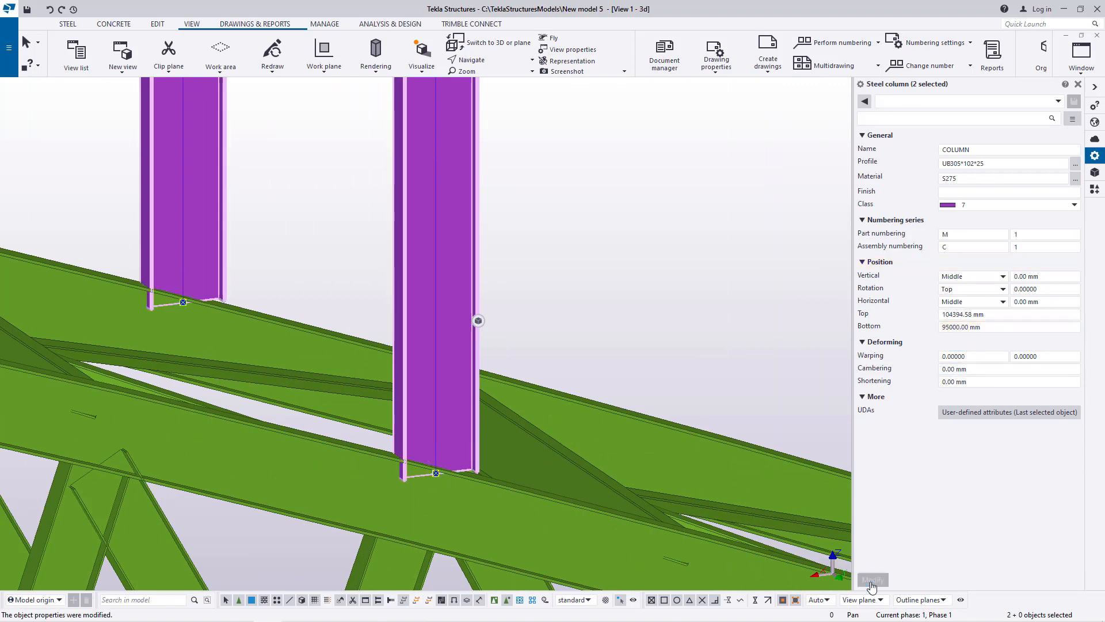
Select both columns of the fifth pair past the crown and set their bottom level to 93000 mm.
scroll(291, 458, down, 4)
scroll(309, 404, down, 3)
scroll(559, 483, up, 3)
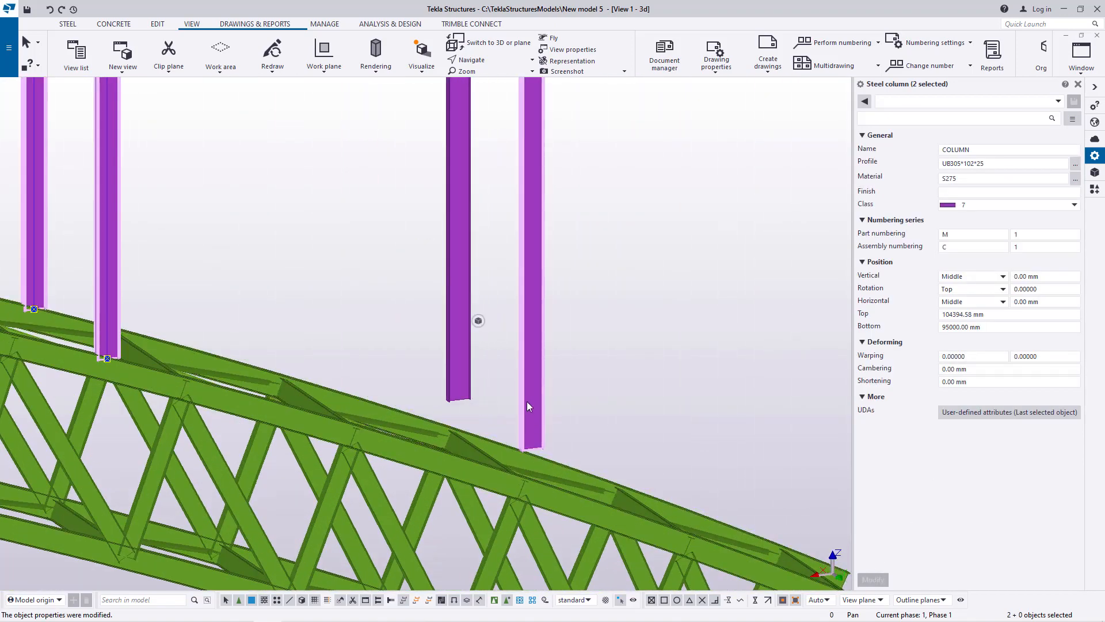
scroll(527, 401, up, 2)
click(531, 344)
ctrl+click(444, 259)
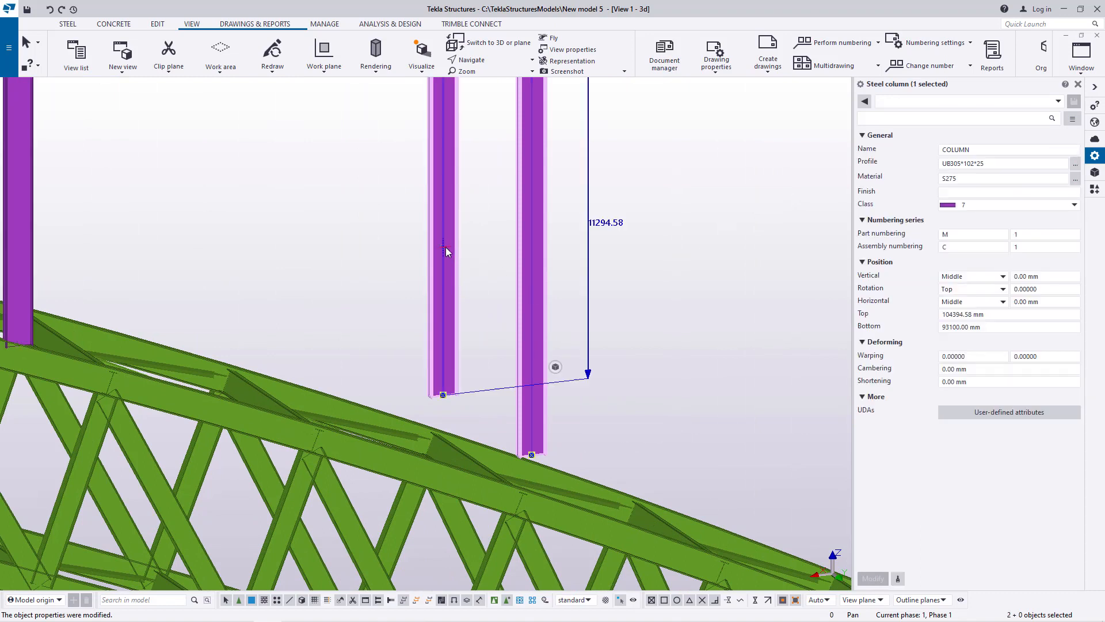
click(954, 327)
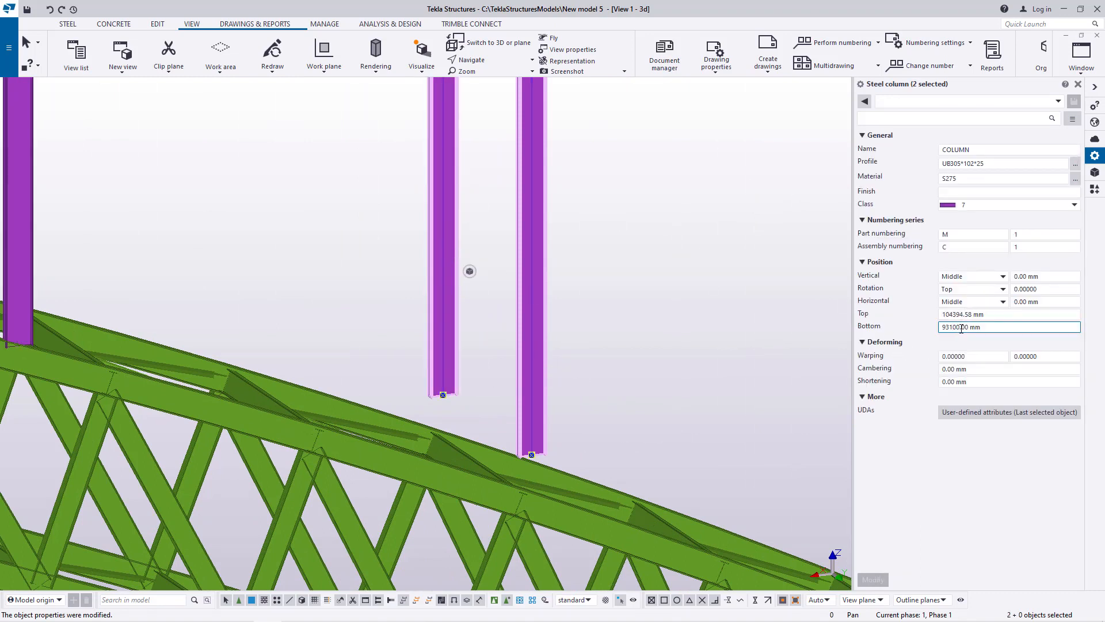
key(BackSpace)
click(873, 580)
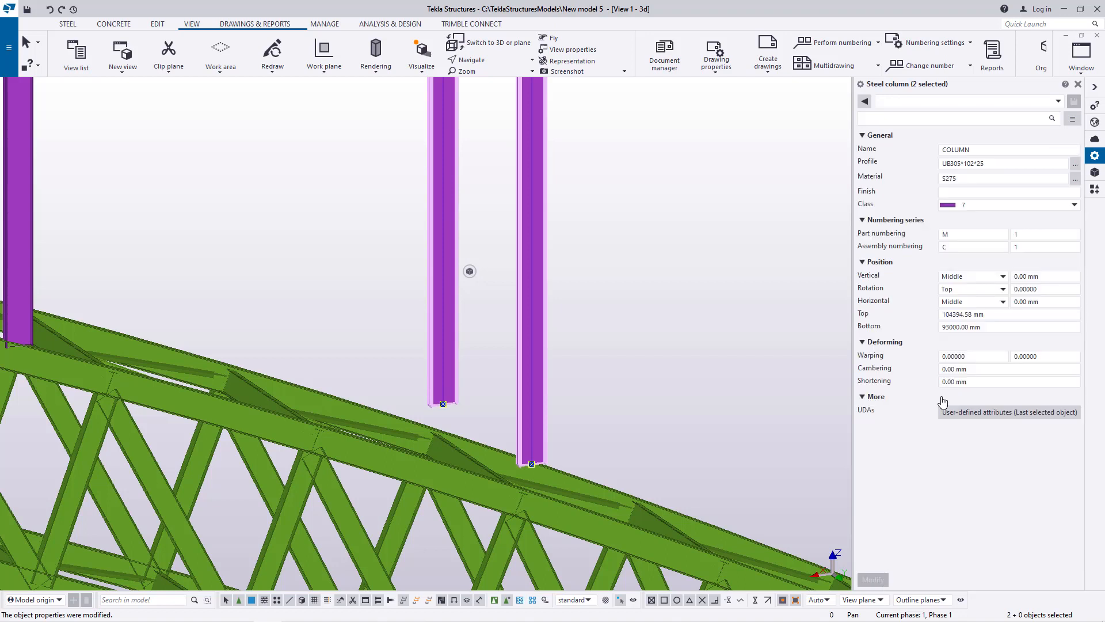
Lower the bottom level of the fifth column pair past the crown to 92900 mm.
click(957, 368)
click(949, 327)
key(BackSpace)
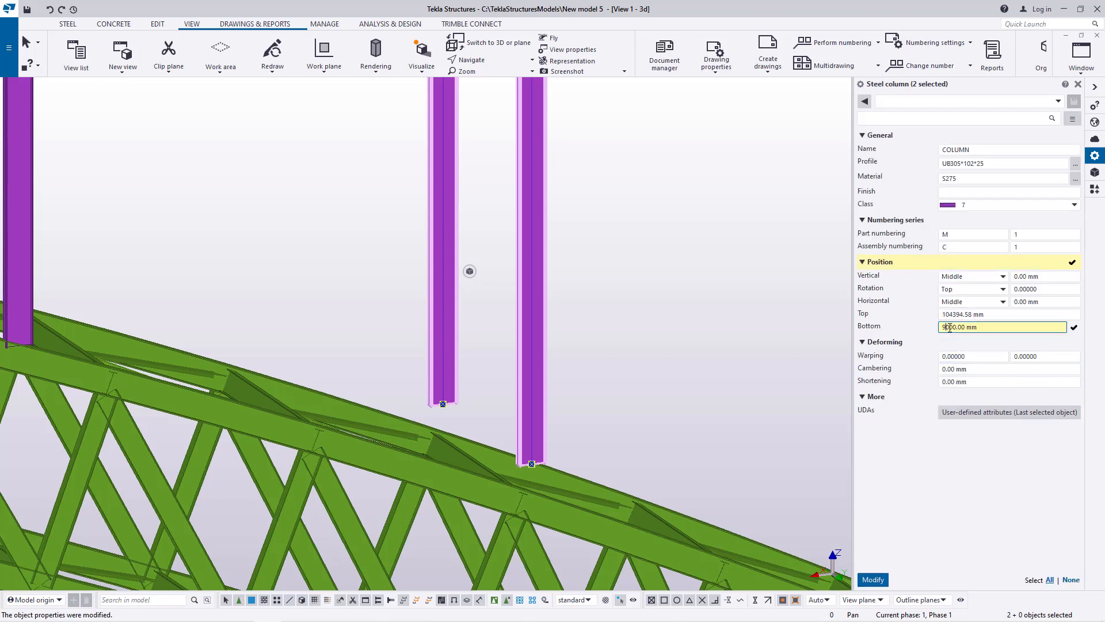
text(29)
click(874, 580)
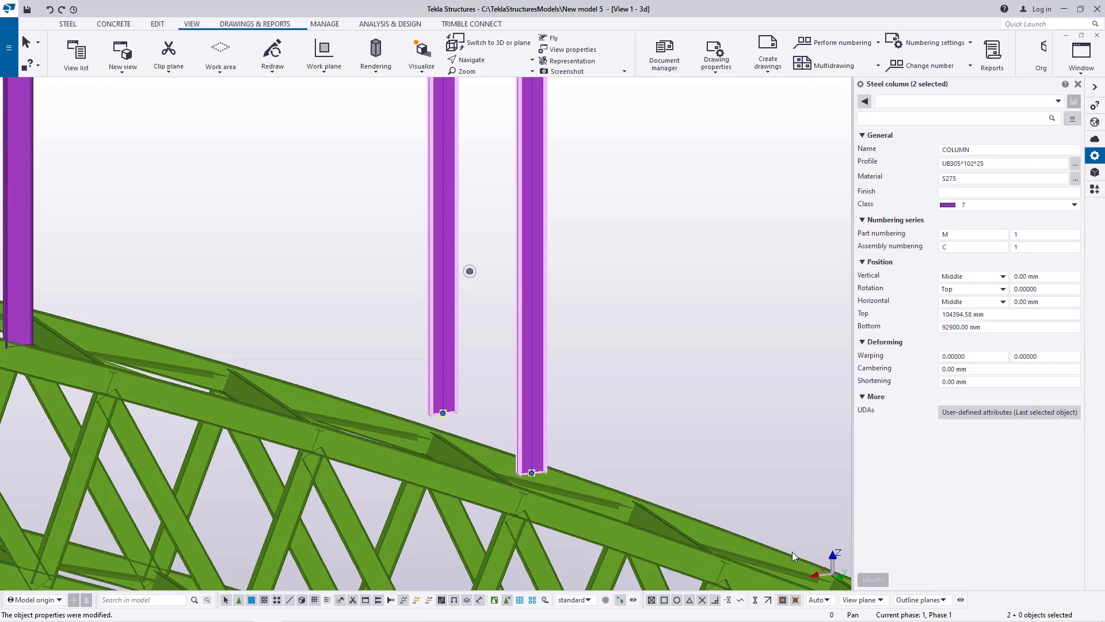
Set the fifth column pair's bottom level to 92600 mm so the bases meet the upper chords.
scroll(547, 509, up, 3)
click(953, 327)
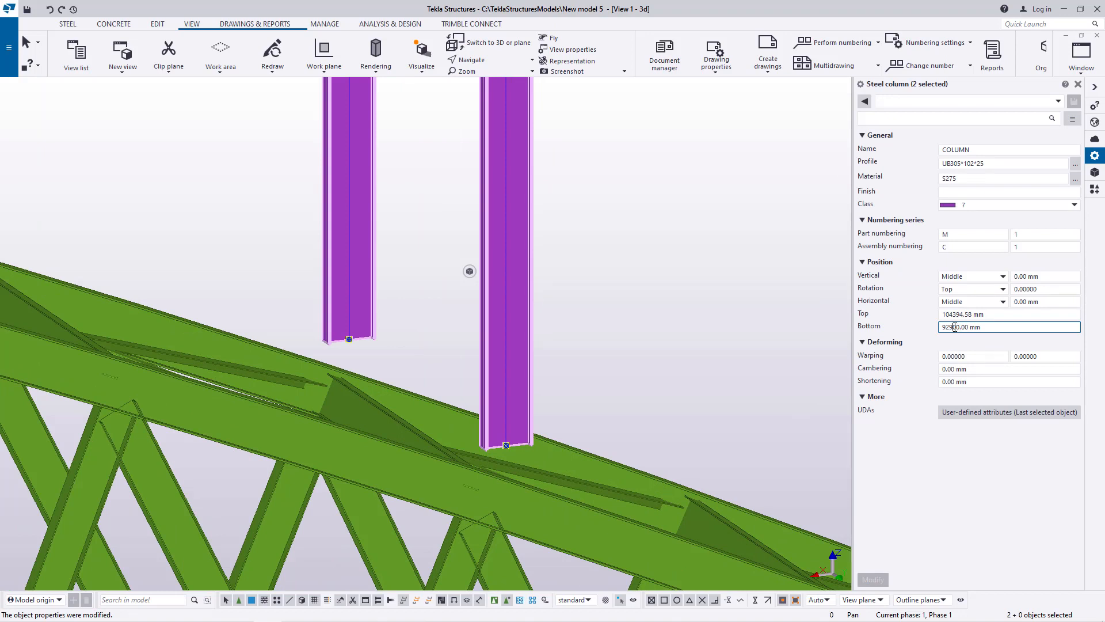
key(BackSpace)
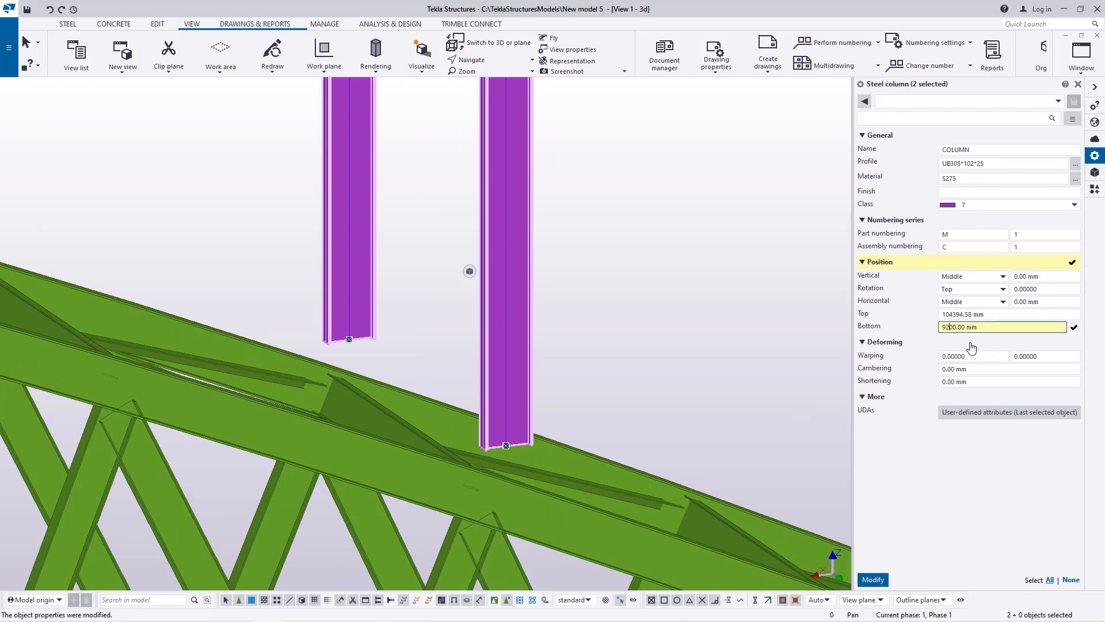
text(6)
click(875, 579)
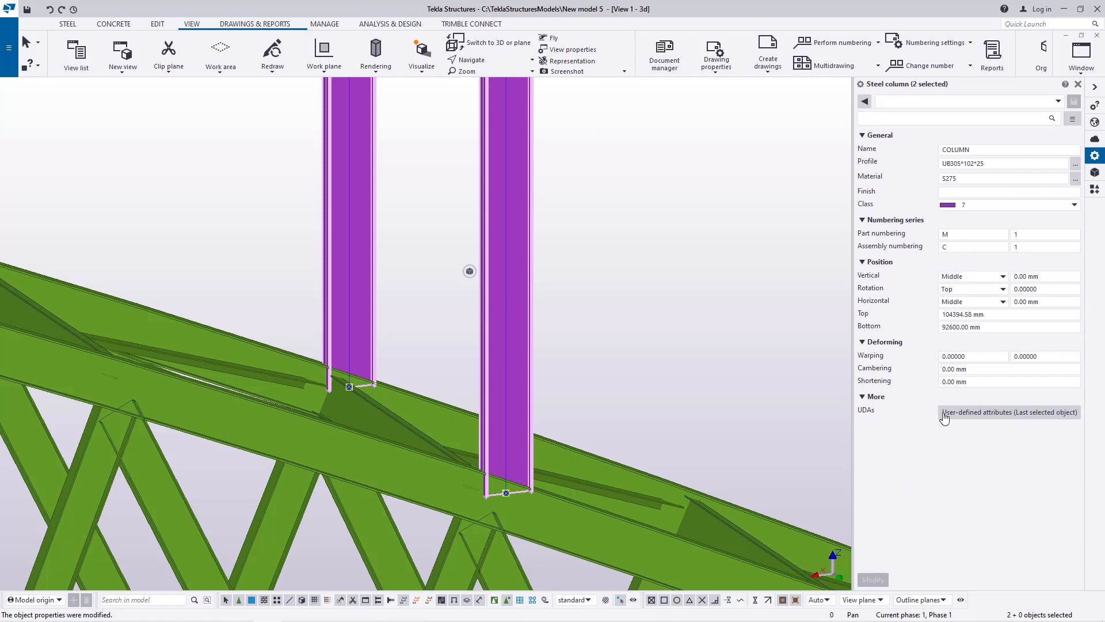
scroll(317, 461, down, 5)
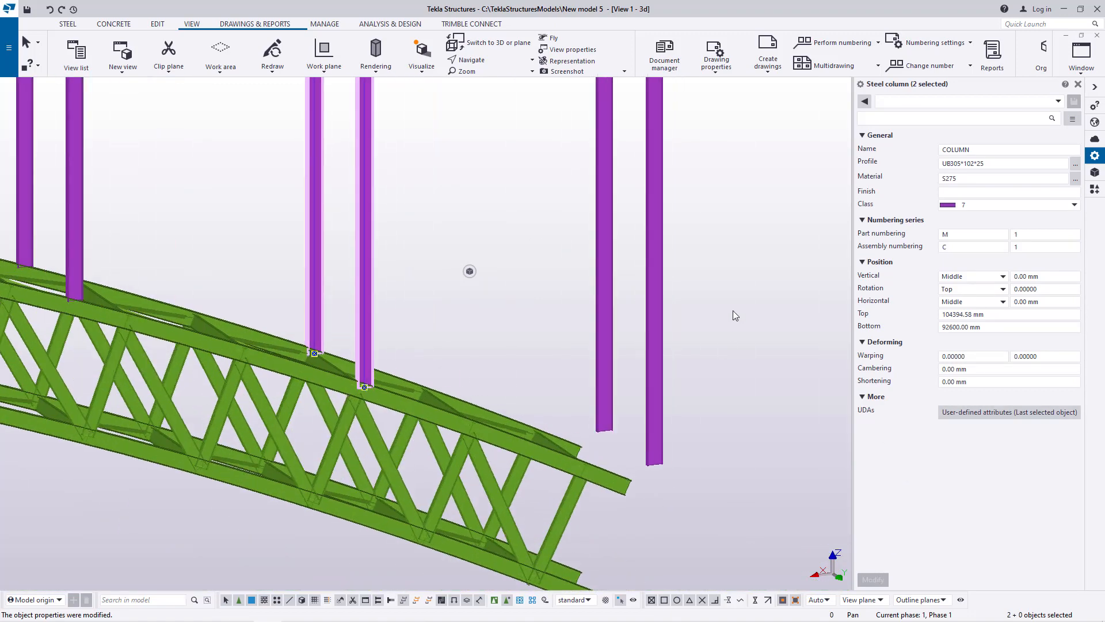
Select both columns of the last pair past the crown, beyond the end of the truss.
click(734, 311)
click(483, 61)
click(482, 122)
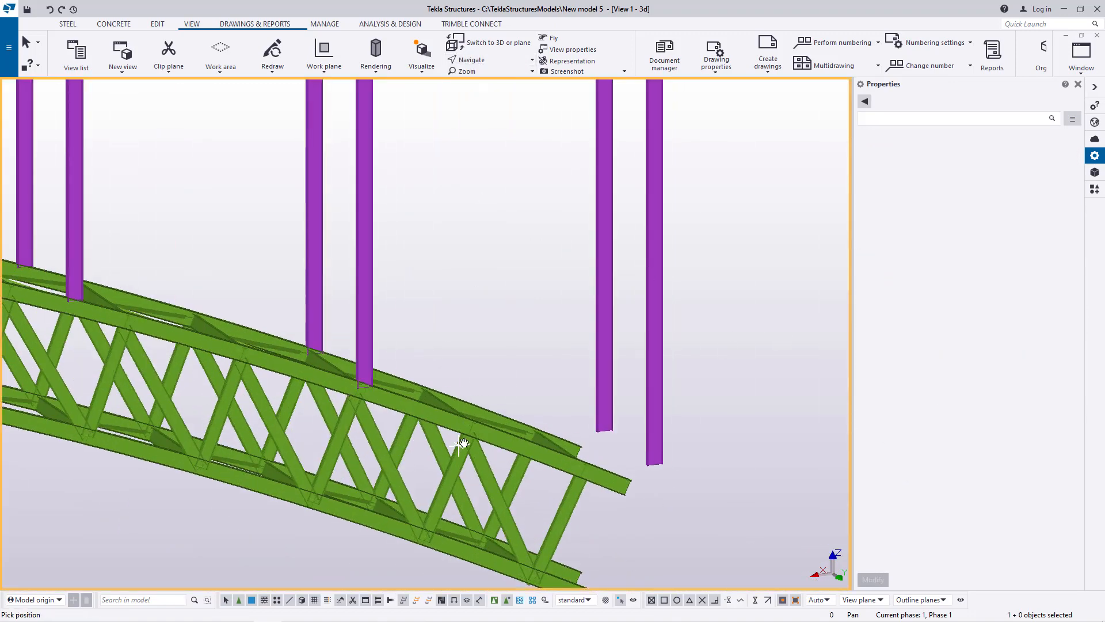
drag(462, 443, 500, 463)
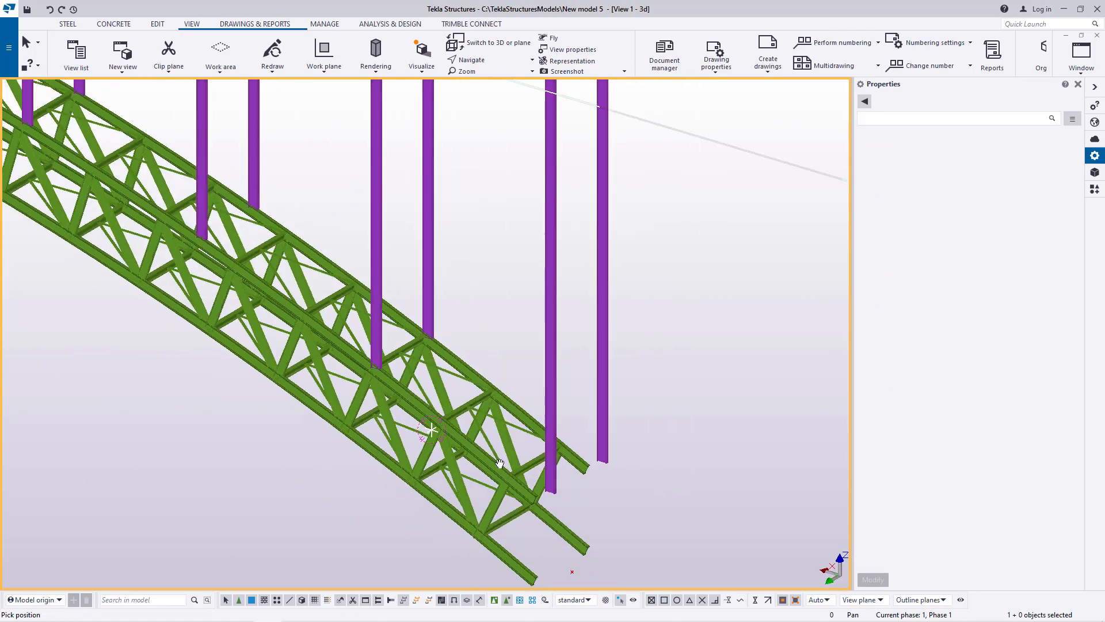
scroll(556, 483, up, 3)
right_click(720, 292)
click(768, 301)
scroll(552, 487, up, 2)
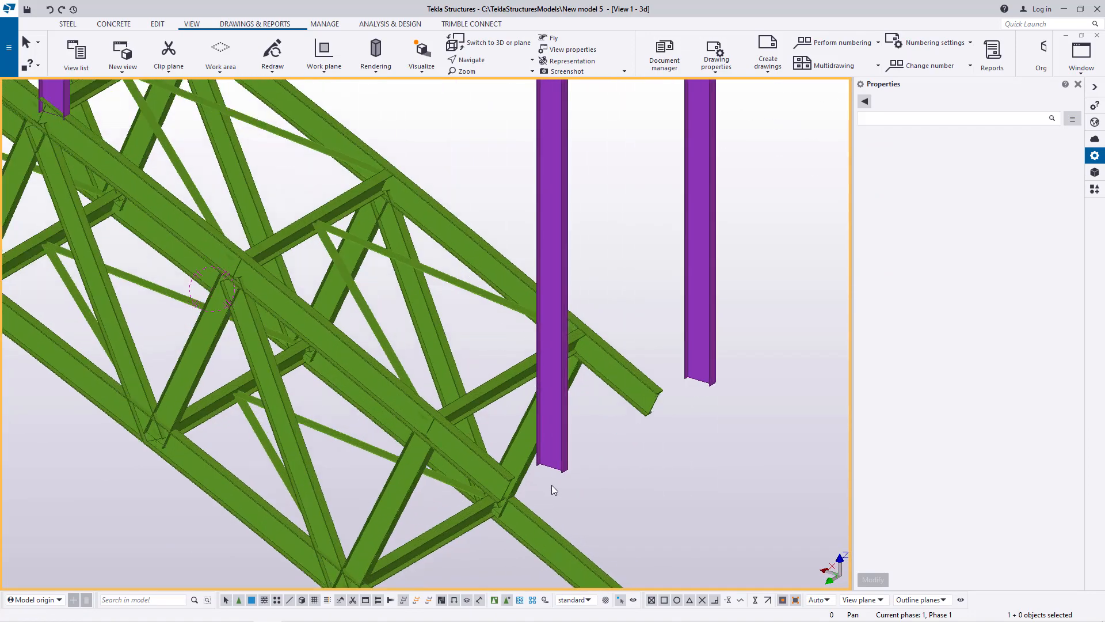
scroll(556, 480, up, 1)
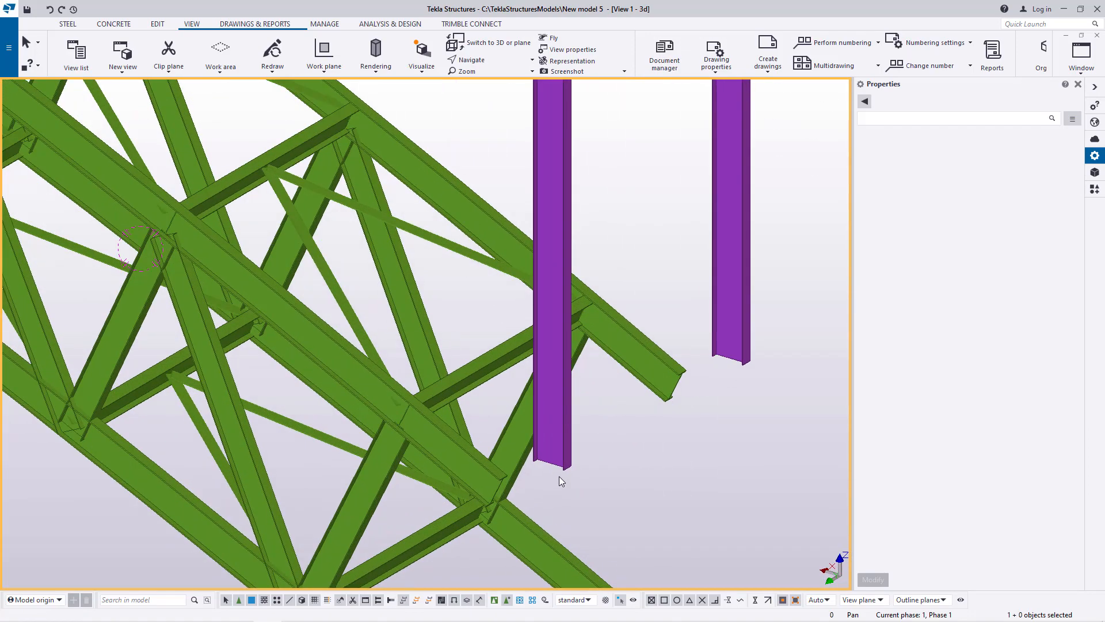
click(743, 257)
ctrl+click(558, 205)
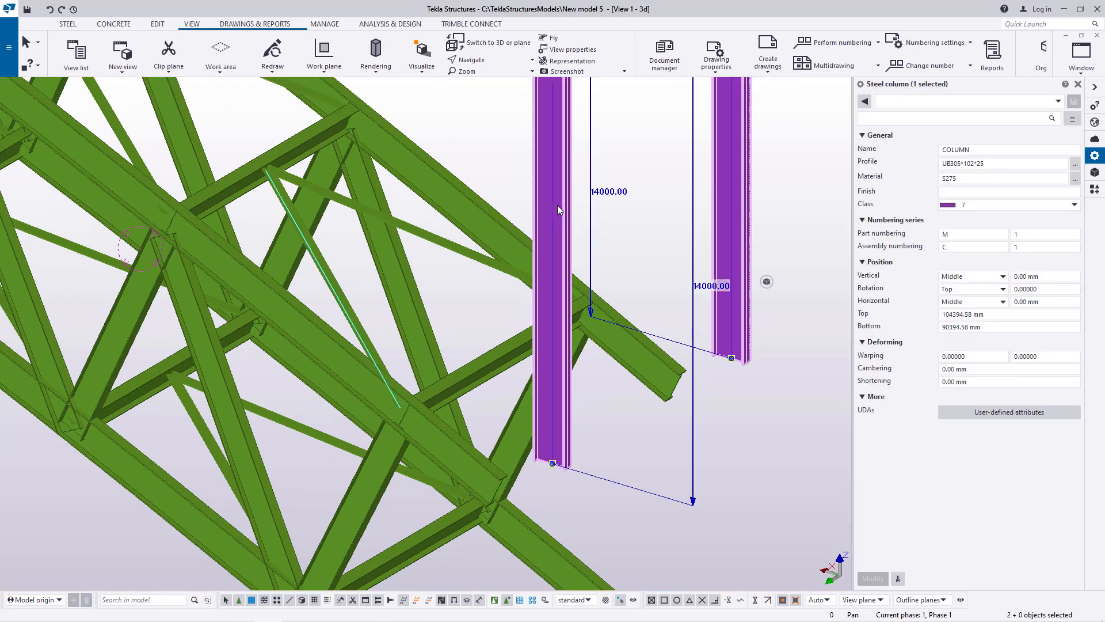
click(726, 231)
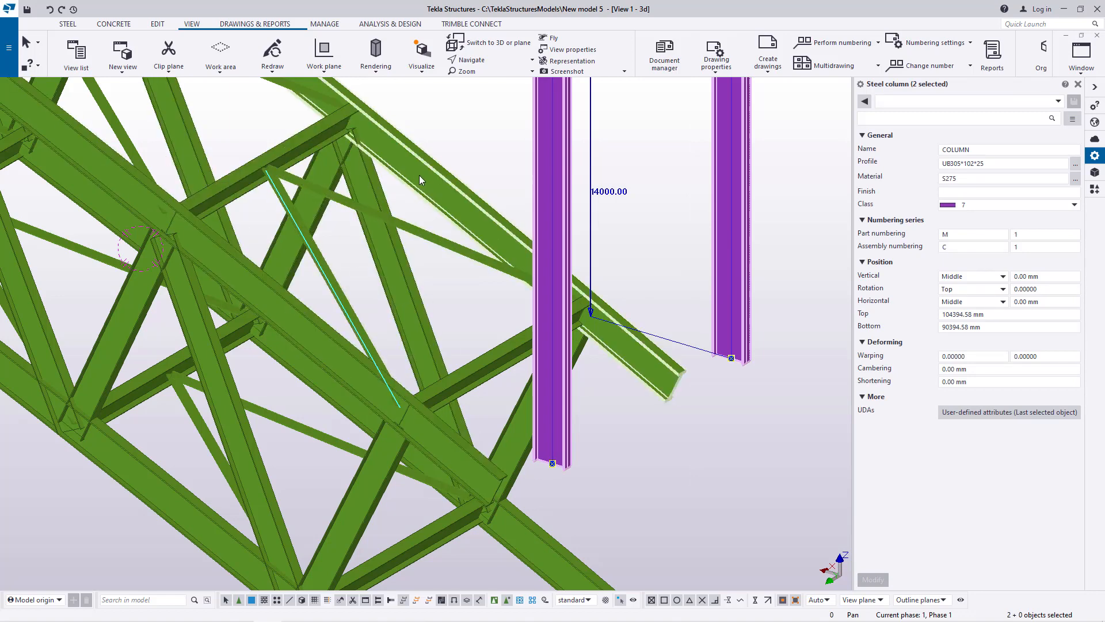
click(1078, 85)
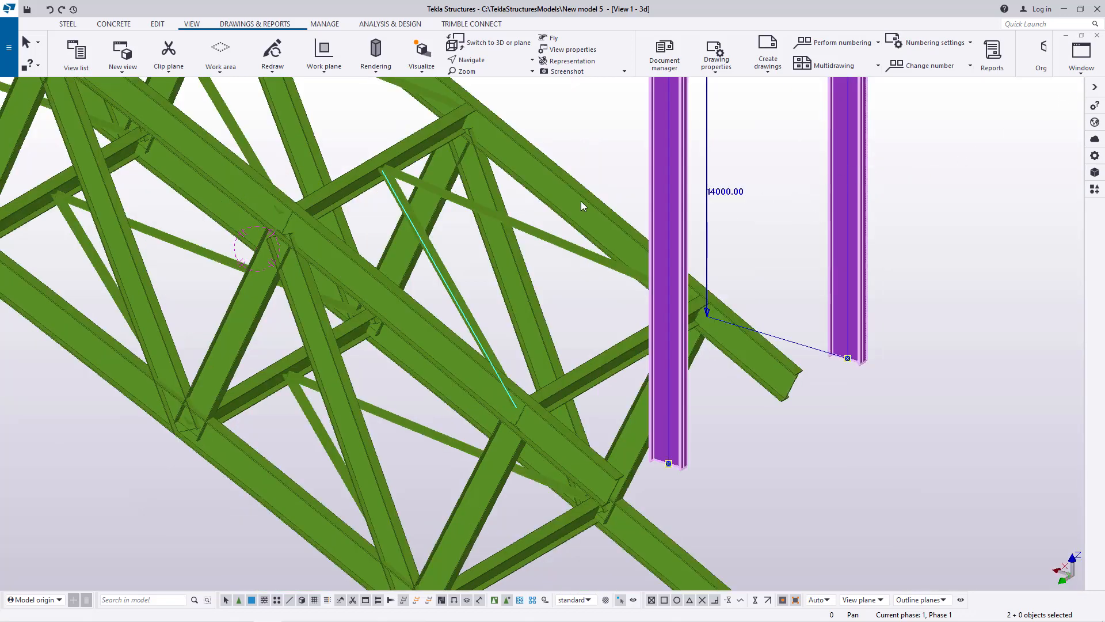
Shift the two selected end columns toward the truss with a linear move in repeated dX steps of 10 mm.
right_click(921, 152)
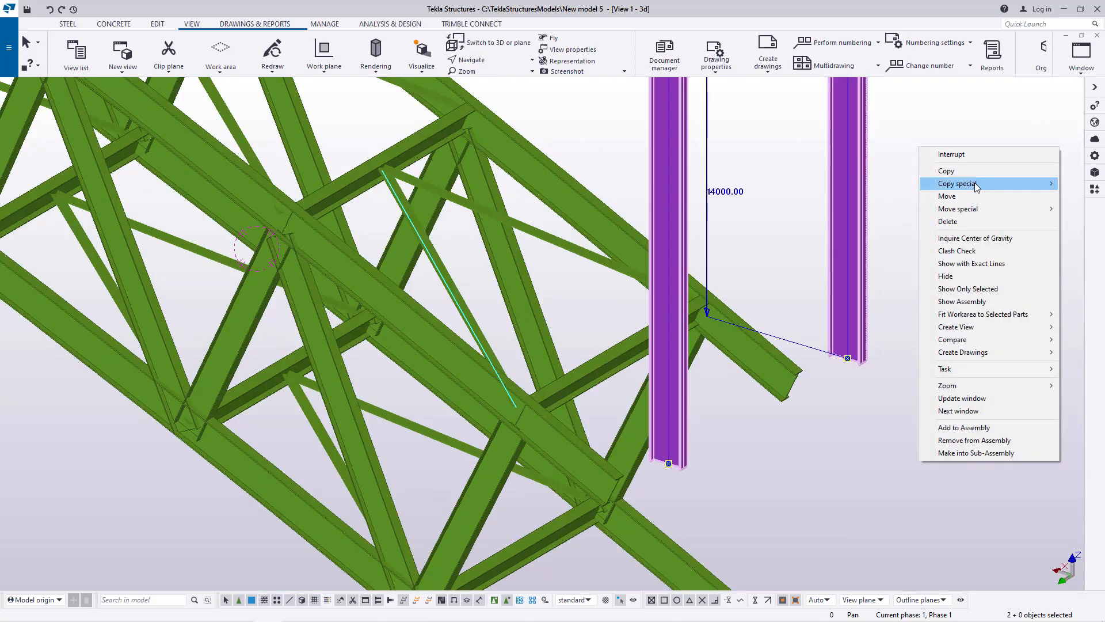
mouse_move(983, 209)
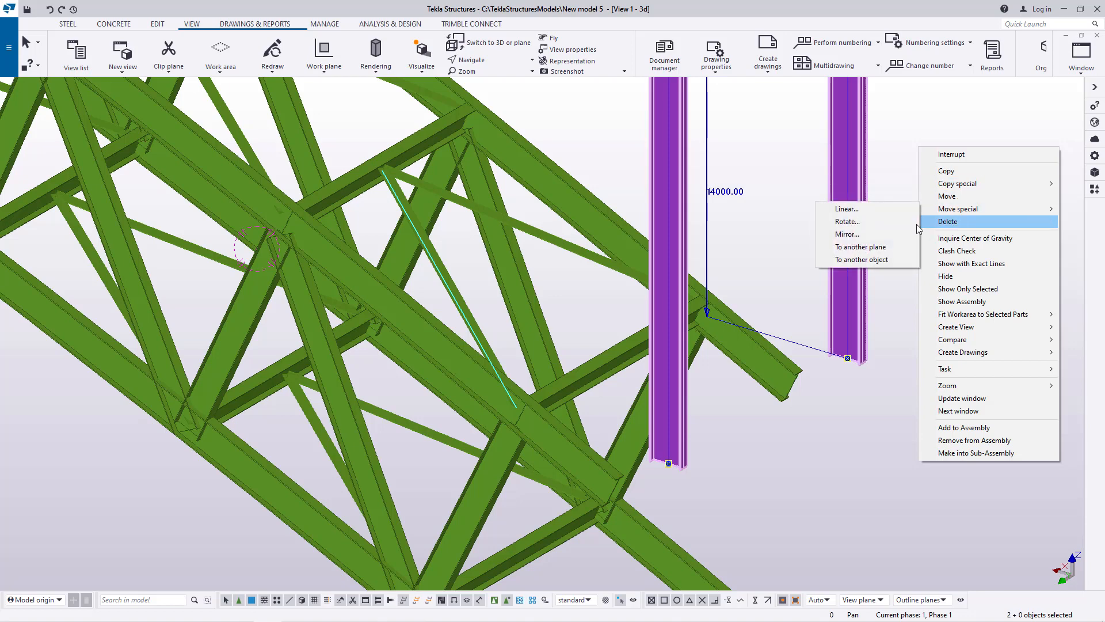
click(846, 209)
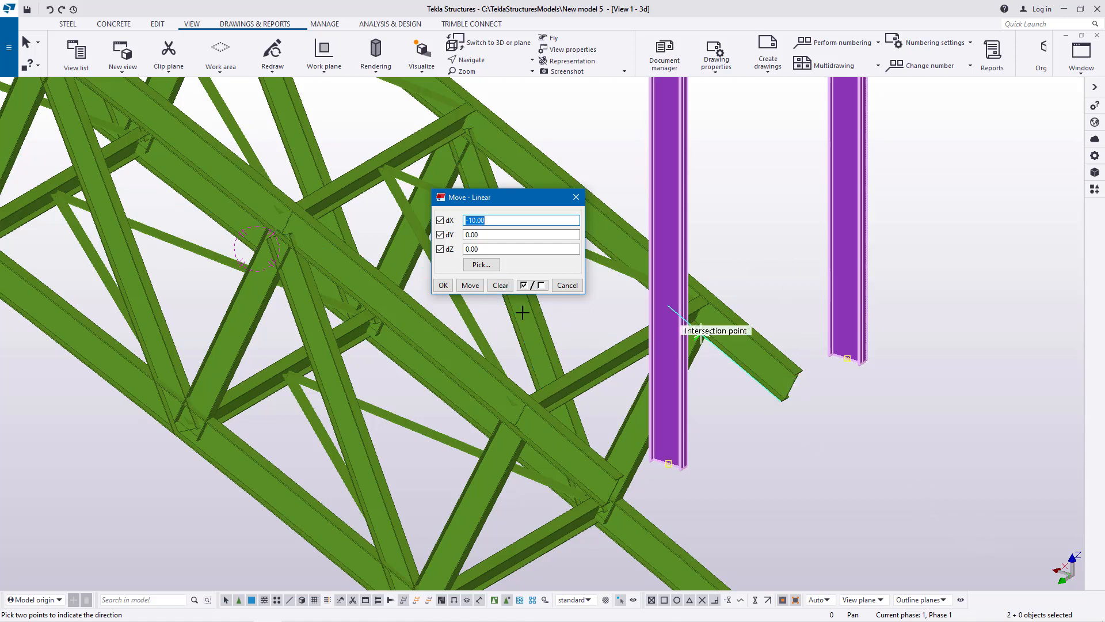
click(483, 265)
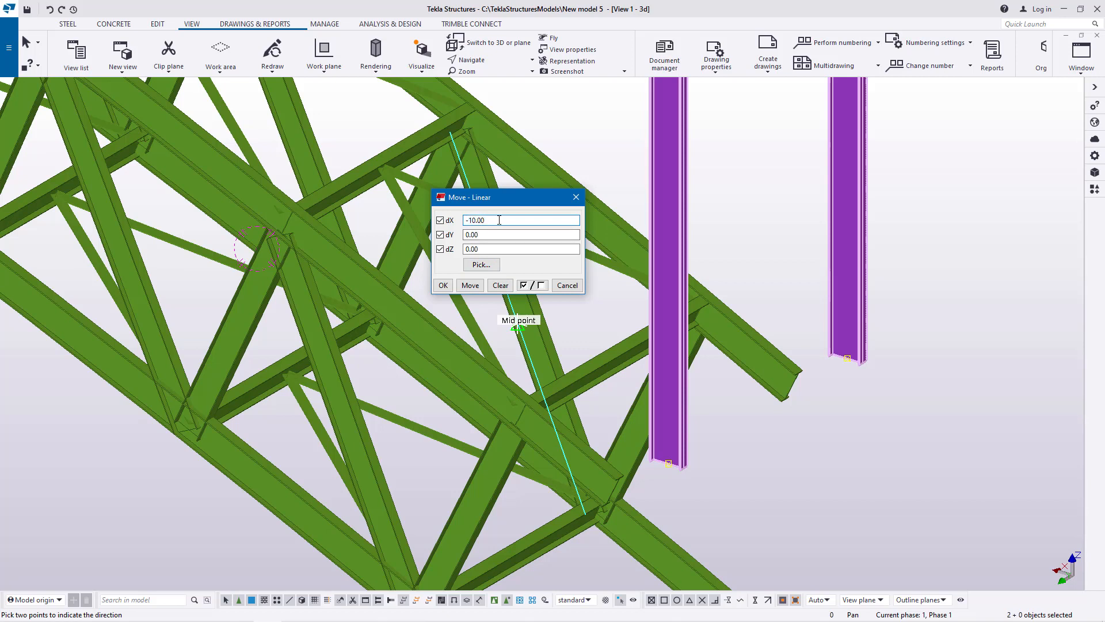
click(471, 286)
click(471, 286)
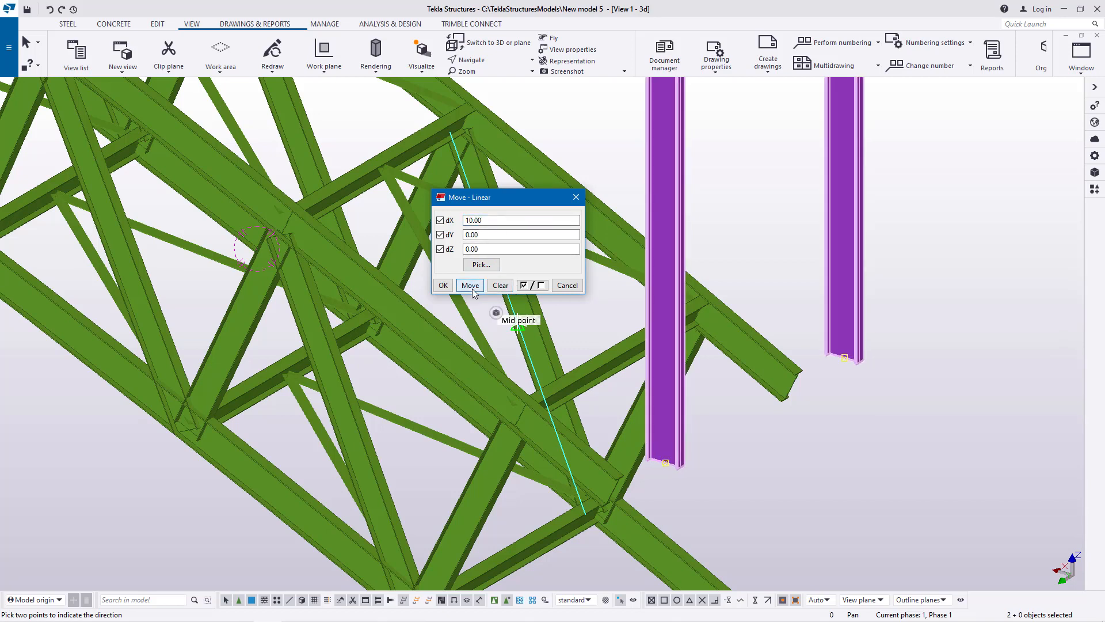
click(471, 286)
click(471, 286)
click(471, 286)
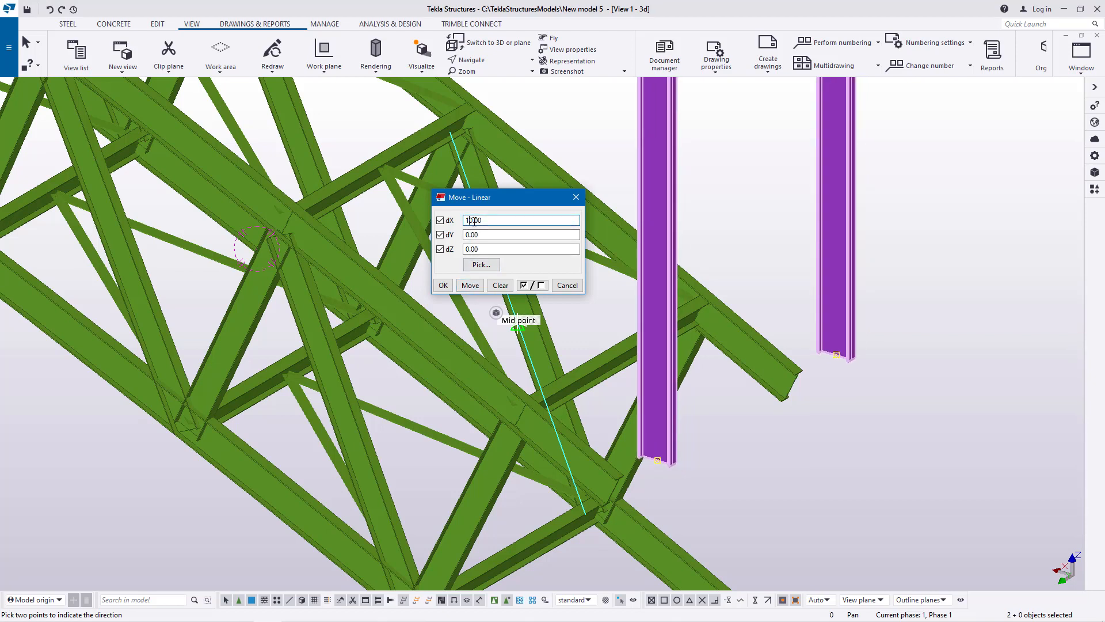
Keep moving the end column pair in repeated dX steps of 50 mm until the bases meet the upper chords, and end the move.
text(5)
click(470, 287)
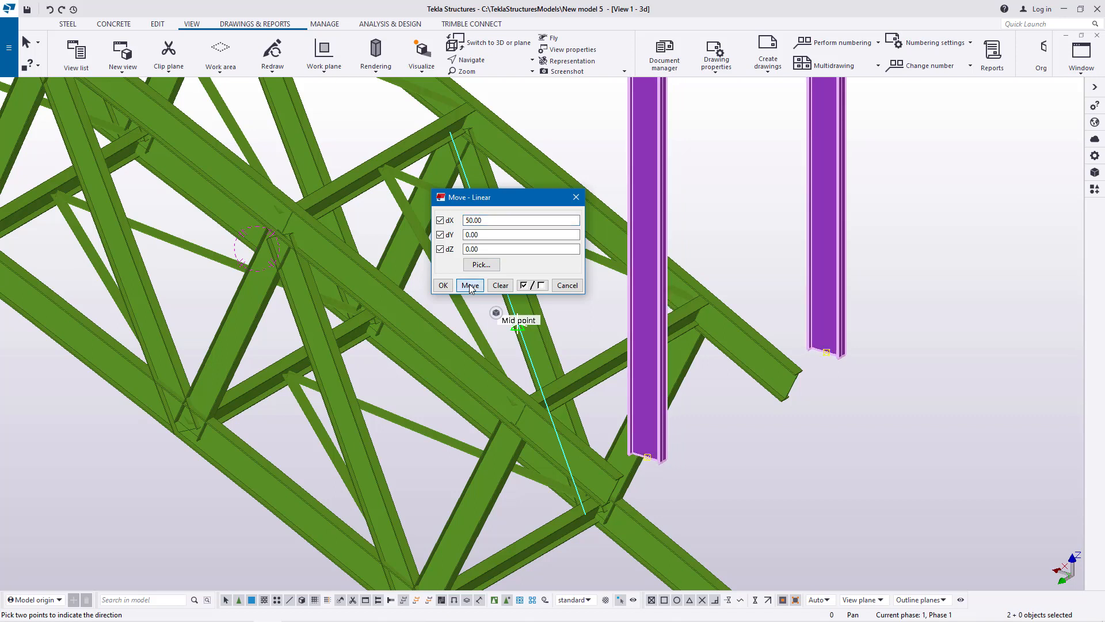
click(470, 286)
click(470, 286)
click(470, 286)
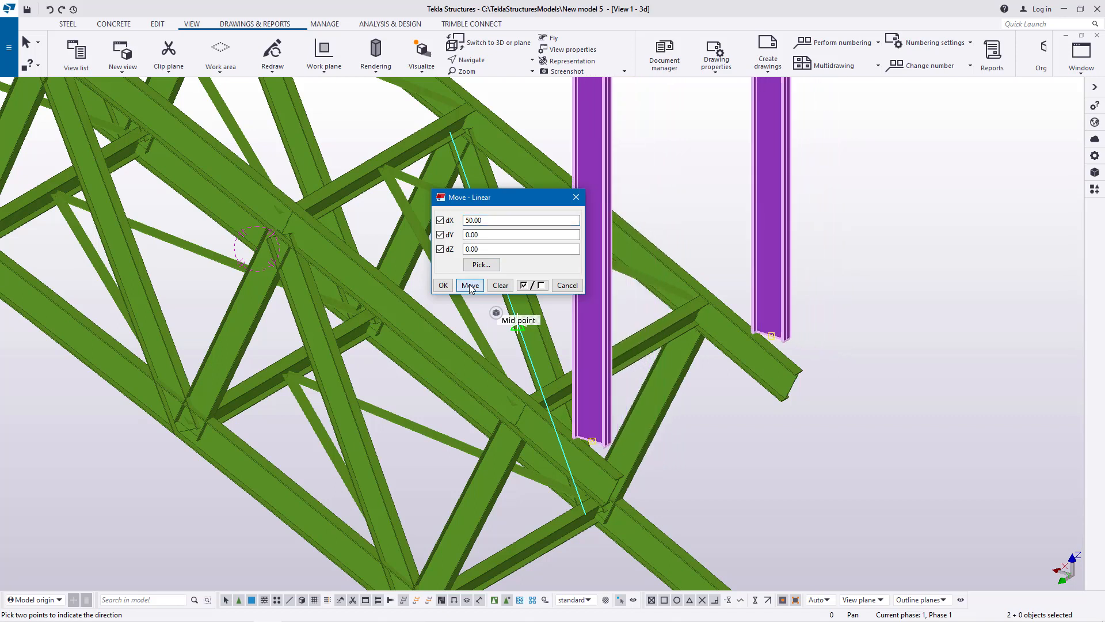
click(470, 286)
click(470, 286)
click(469, 286)
click(469, 286)
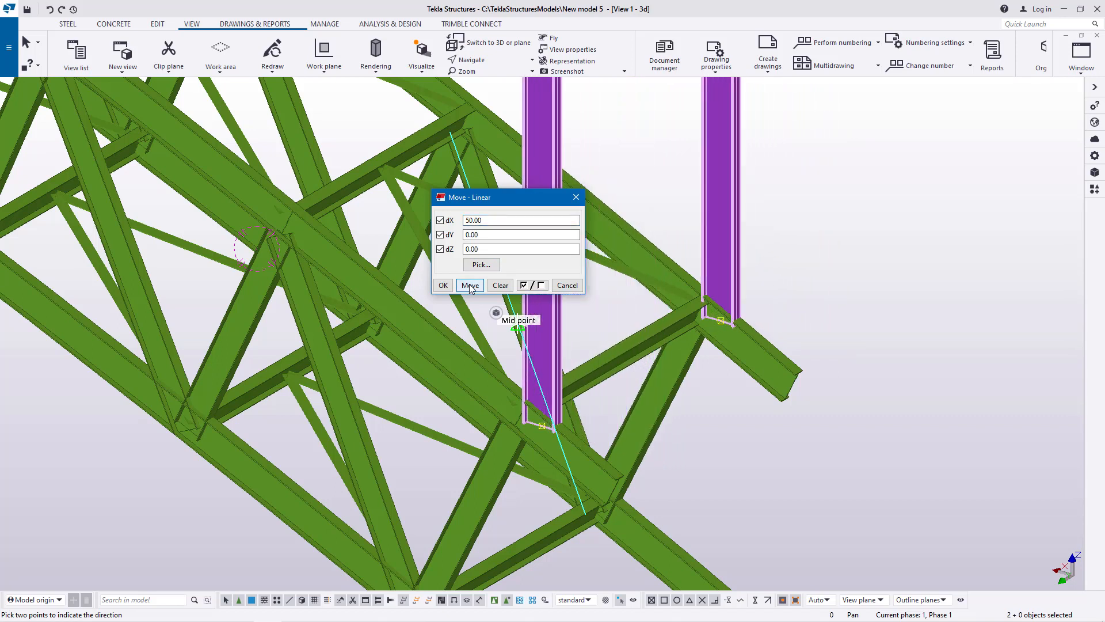
click(444, 285)
right_click(824, 289)
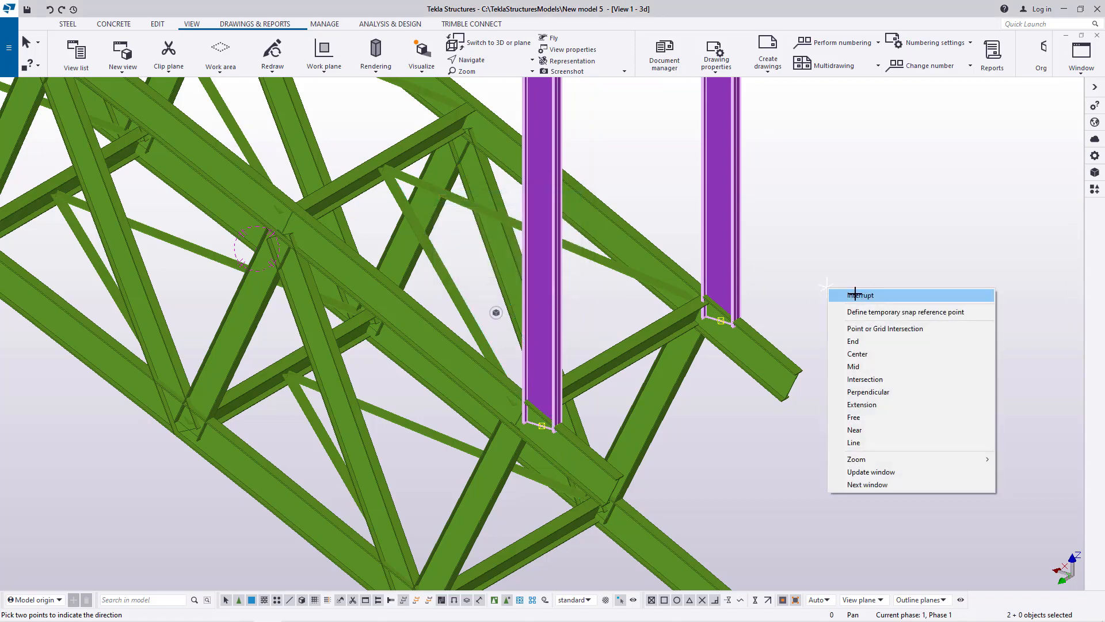
click(842, 292)
Review the column pairs along the whole curved truss from end to end.
scroll(781, 399, down, 5)
scroll(861, 305, down, 8)
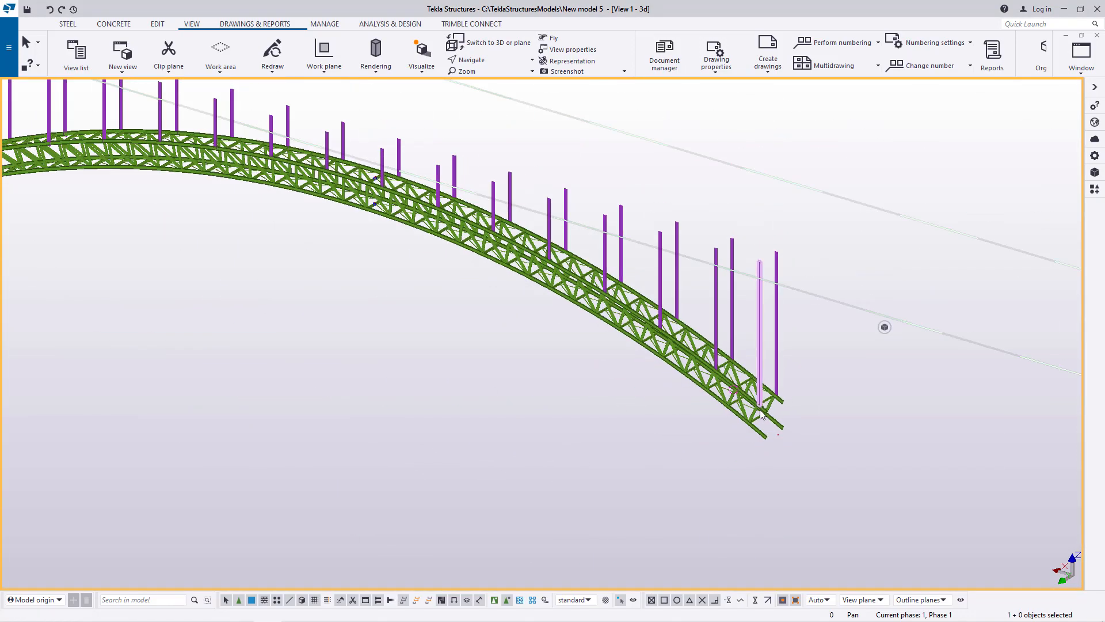
scroll(327, 227, up, 1)
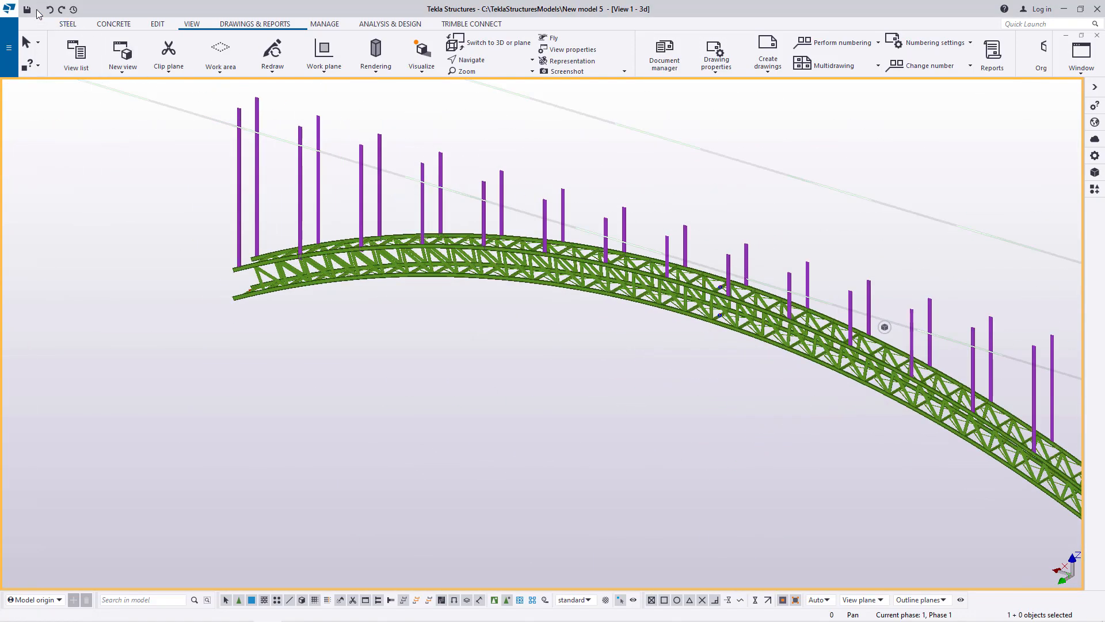
click(485, 62)
click(489, 79)
ctrl+middle_drag(550, 256, 607, 252)
scroll(305, 476, down, 6)
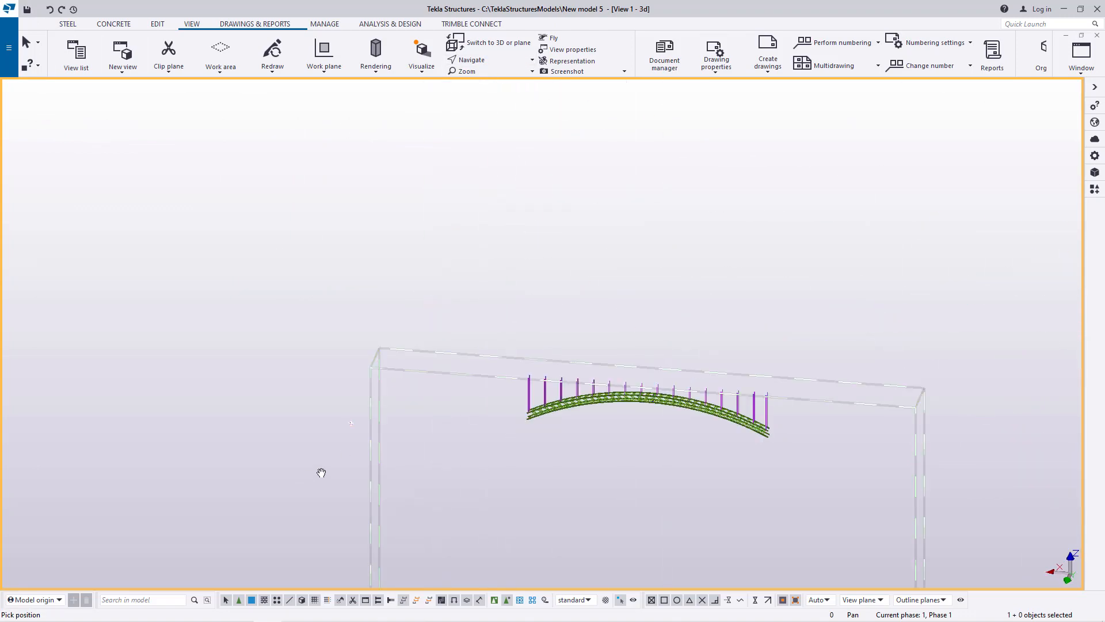
scroll(541, 383, up, 3)
scroll(537, 378, up, 4)
right_click(576, 251)
click(622, 256)
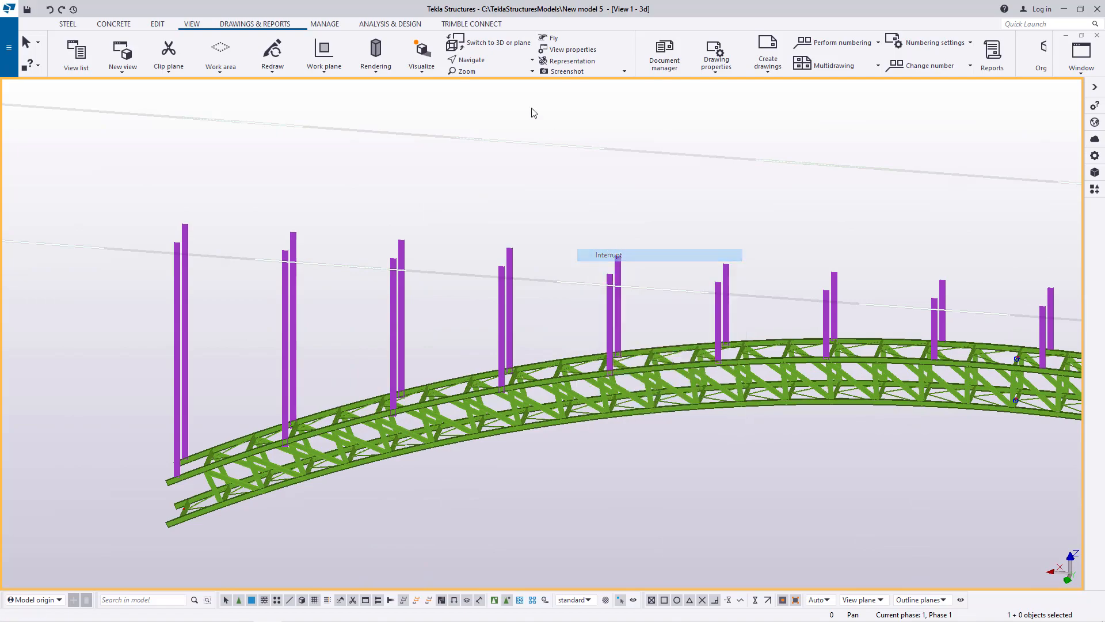
Examine from several angles how the column bases sit on the two upper chords, including the end pair.
click(479, 61)
click(484, 79)
drag(607, 371, 598, 293)
scroll(447, 259, up, 6)
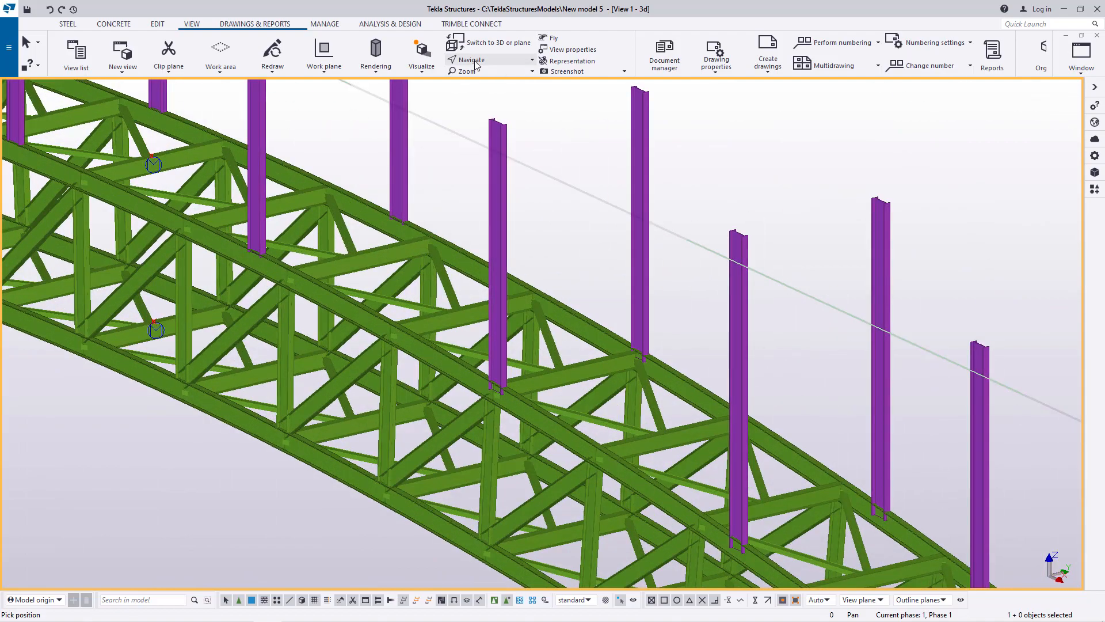
click(476, 65)
click(483, 78)
mouse_move(494, 353)
mouse_down()
mouse_move(688, 380)
mouse_move(547, 398)
mouse_move(348, 390)
mouse_move(437, 380)
mouse_move(608, 320)
mouse_up()
scroll(637, 381, down, 5)
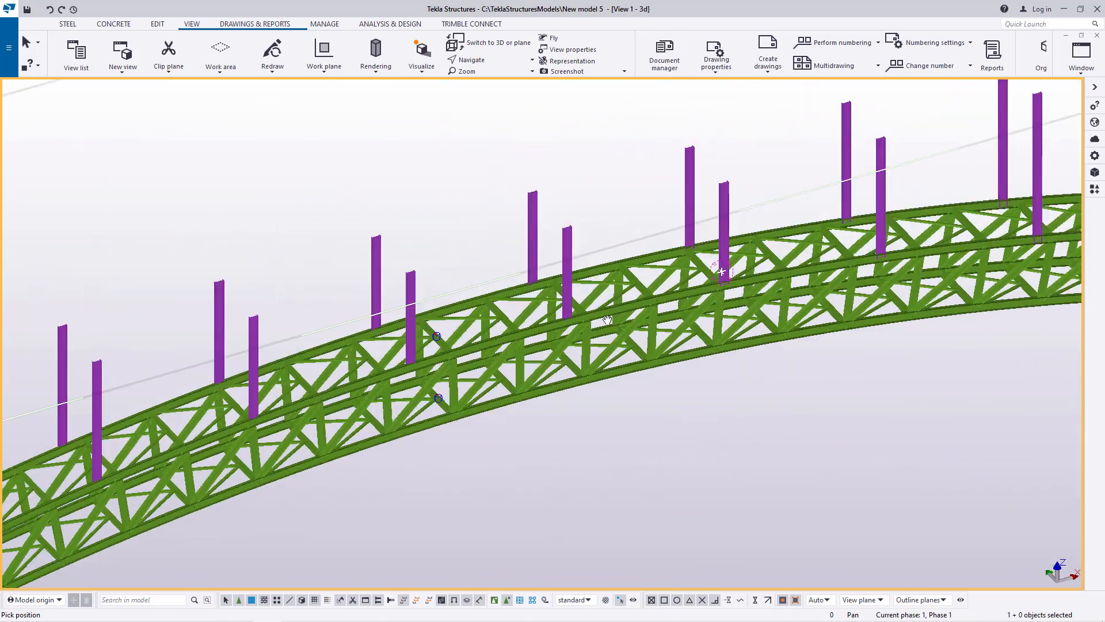
scroll(608, 320, down, 5)
scroll(275, 511, up, 8)
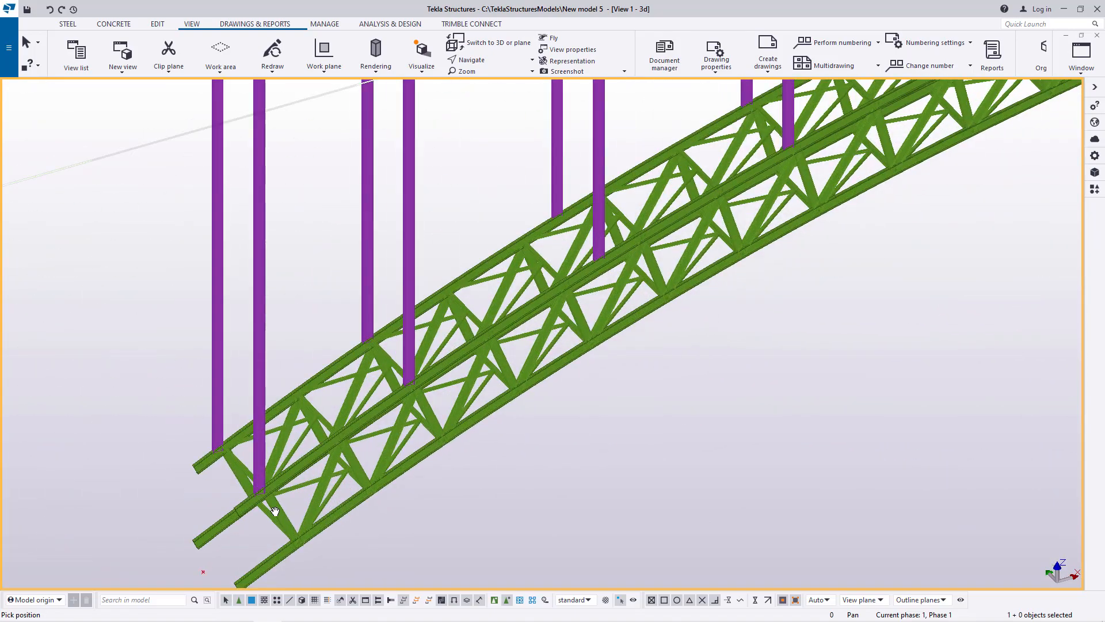
scroll(275, 511, up, 3)
Switch to the plan view and check the truss and columns against the gridlines.
click(482, 52)
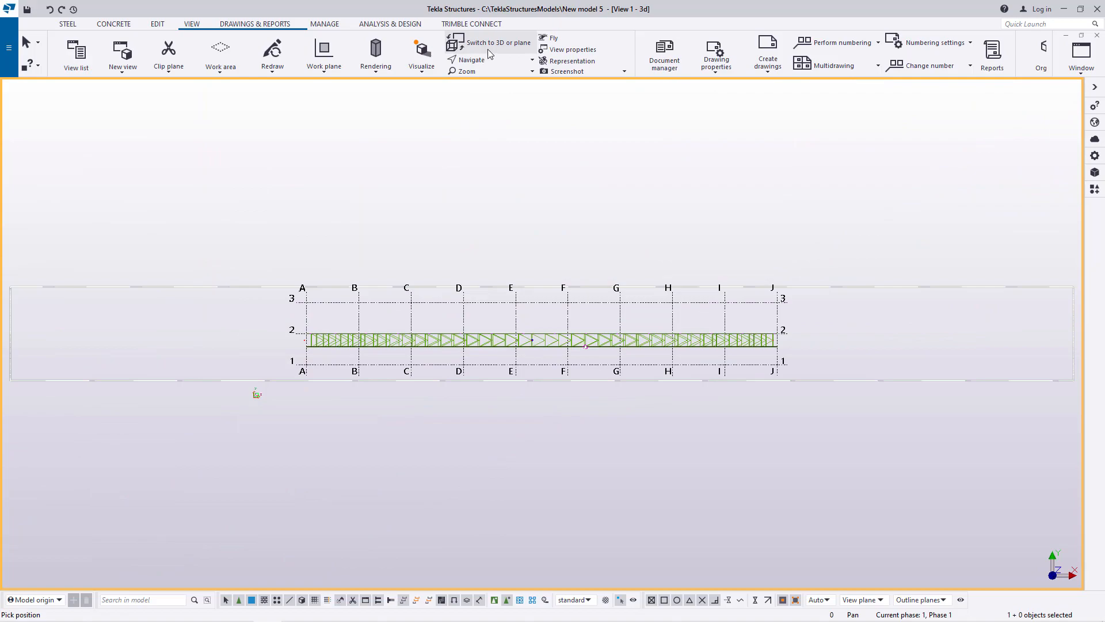
scroll(484, 311, up, 5)
right_click(486, 251)
click(504, 254)
scroll(691, 290, up, 5)
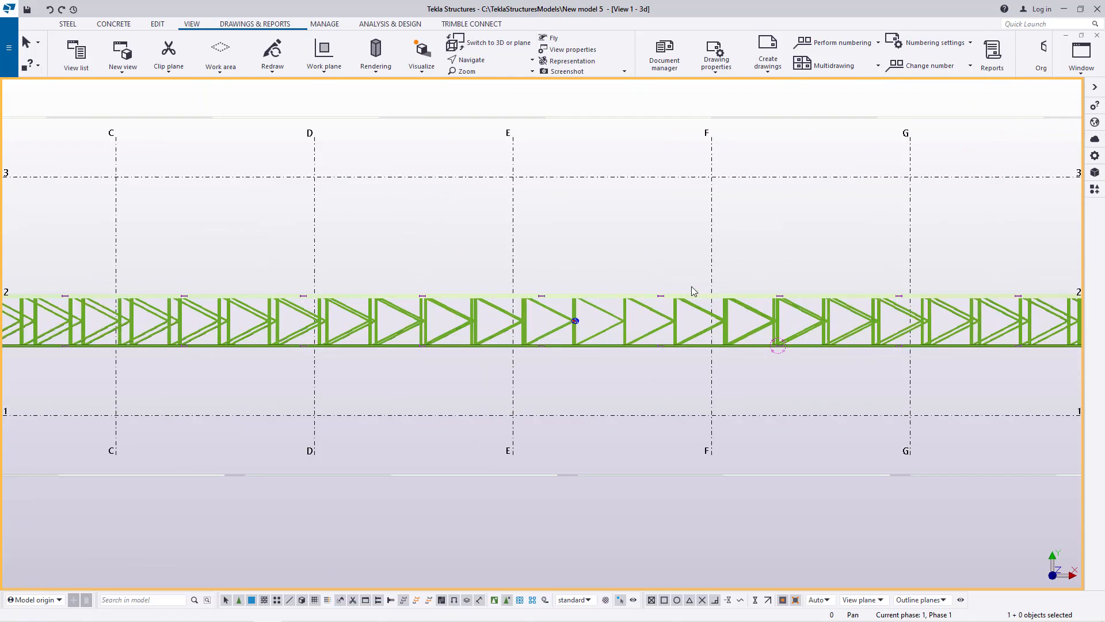
scroll(364, 370, down, 5)
scroll(500, 359, up, 2)
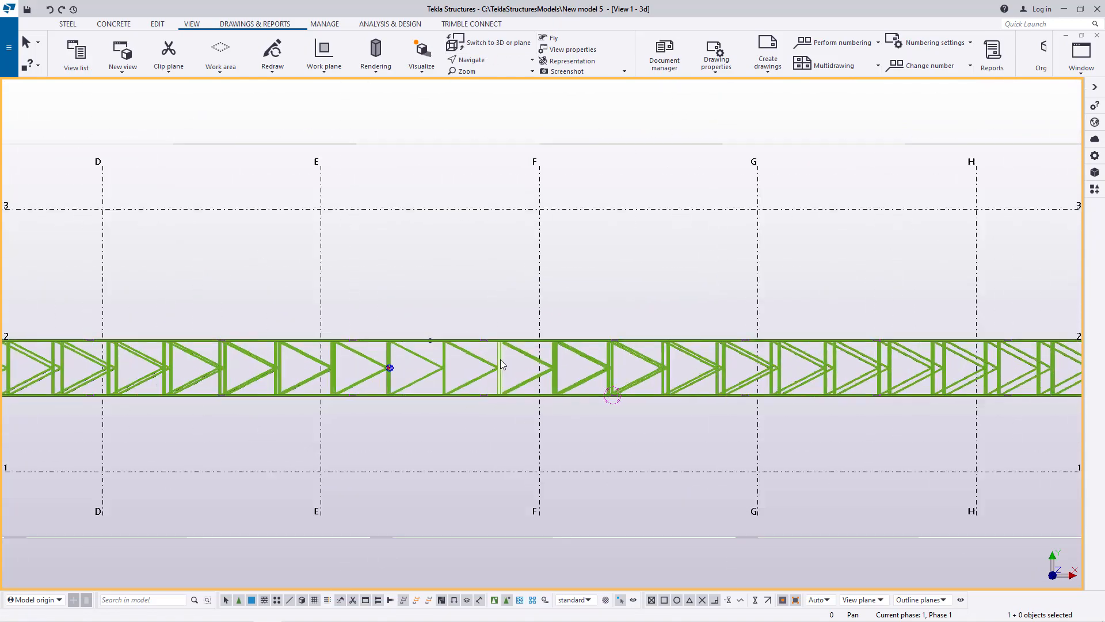
scroll(205, 378, down, 4)
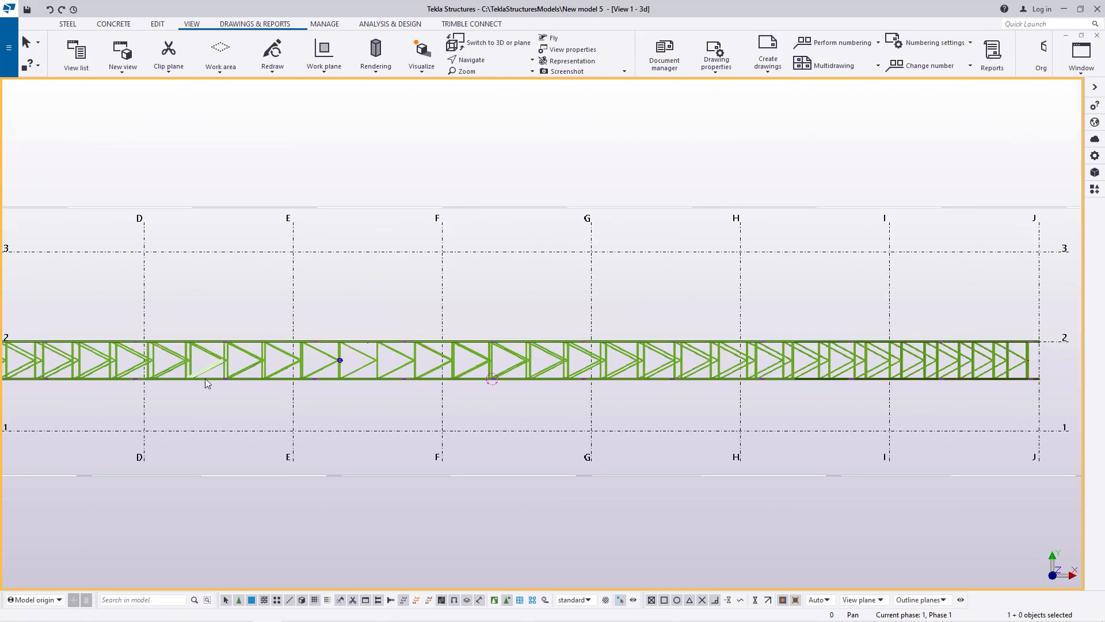
Return to the 3D view and inspect the truss end, the full column arrangement and the column-to-chord joints.
click(480, 43)
scroll(500, 186, up, 10)
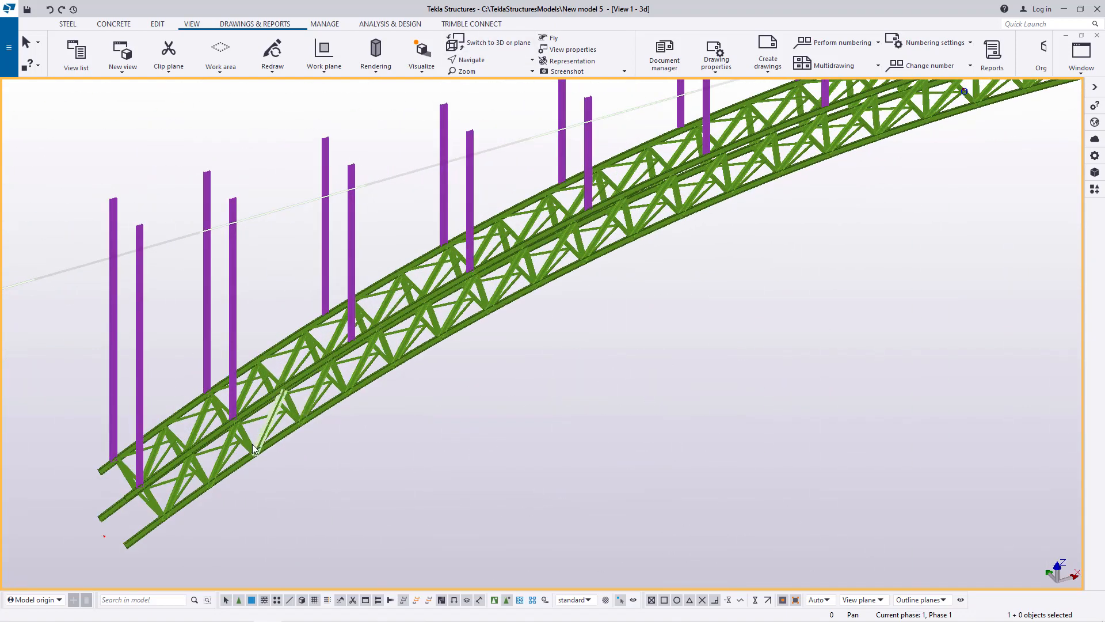
scroll(495, 168, down, 3)
click(489, 63)
click(491, 84)
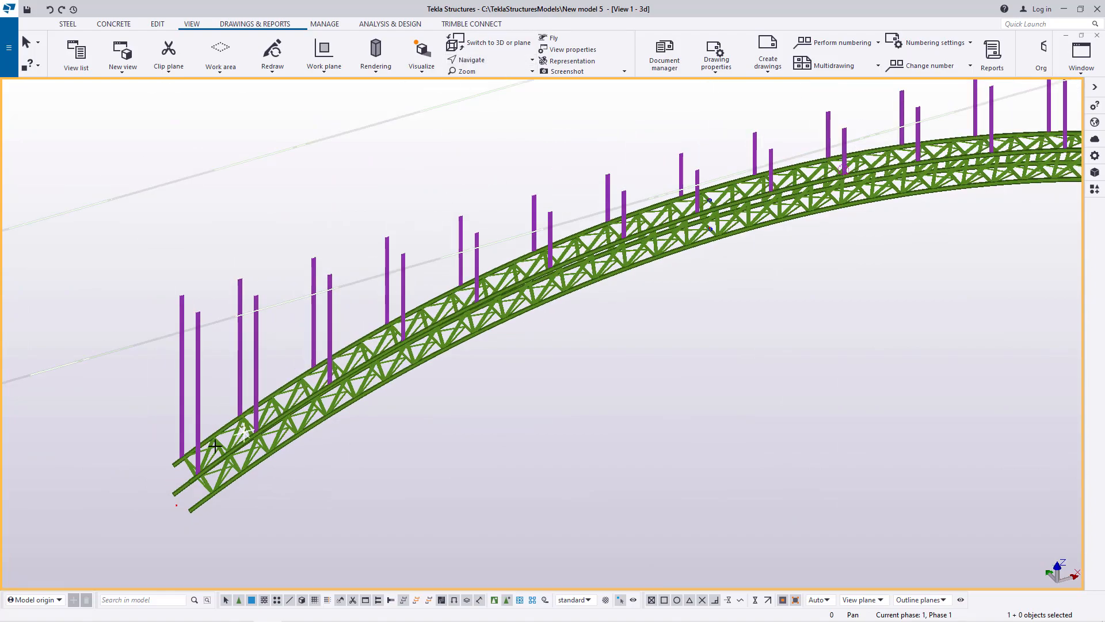
scroll(193, 460, up, 5)
click(212, 459)
drag(213, 461, 263, 439)
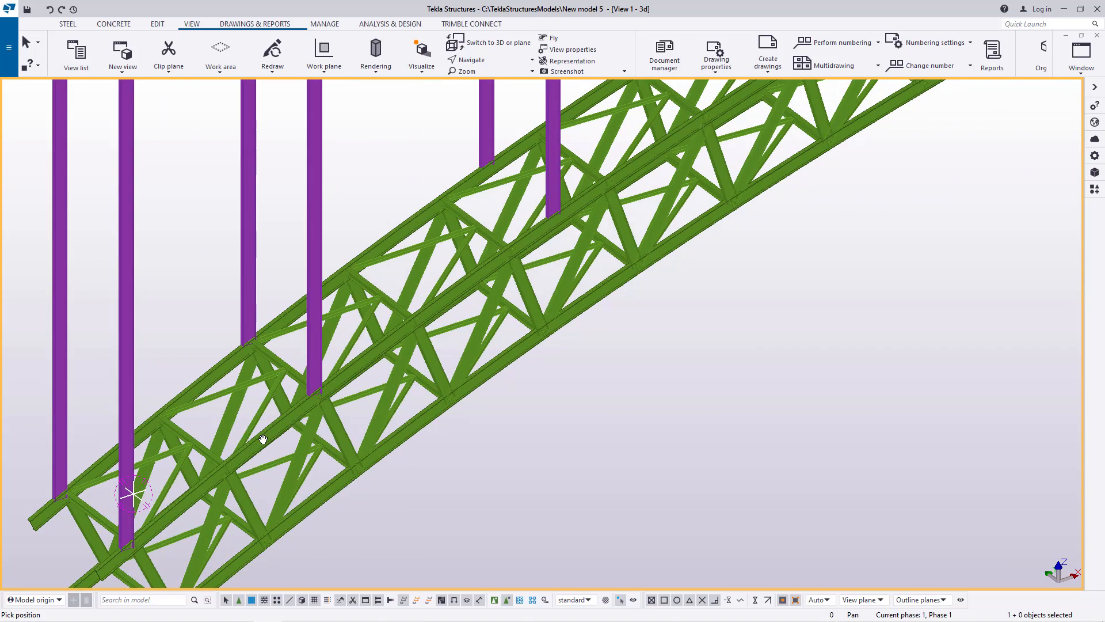
scroll(263, 439, down, 6)
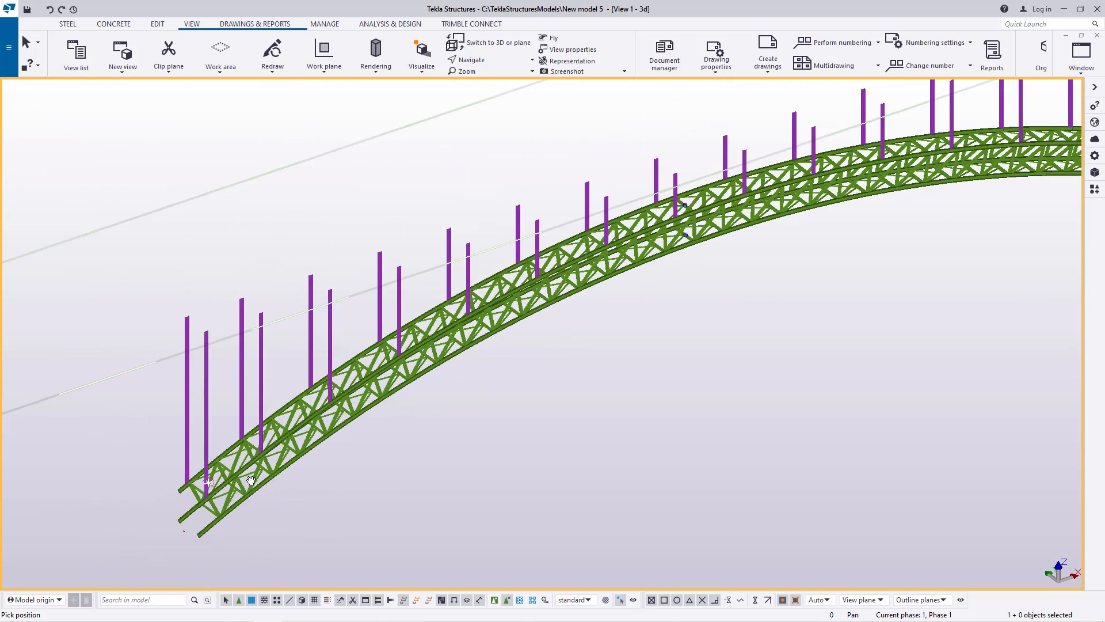
scroll(268, 459, down, 2)
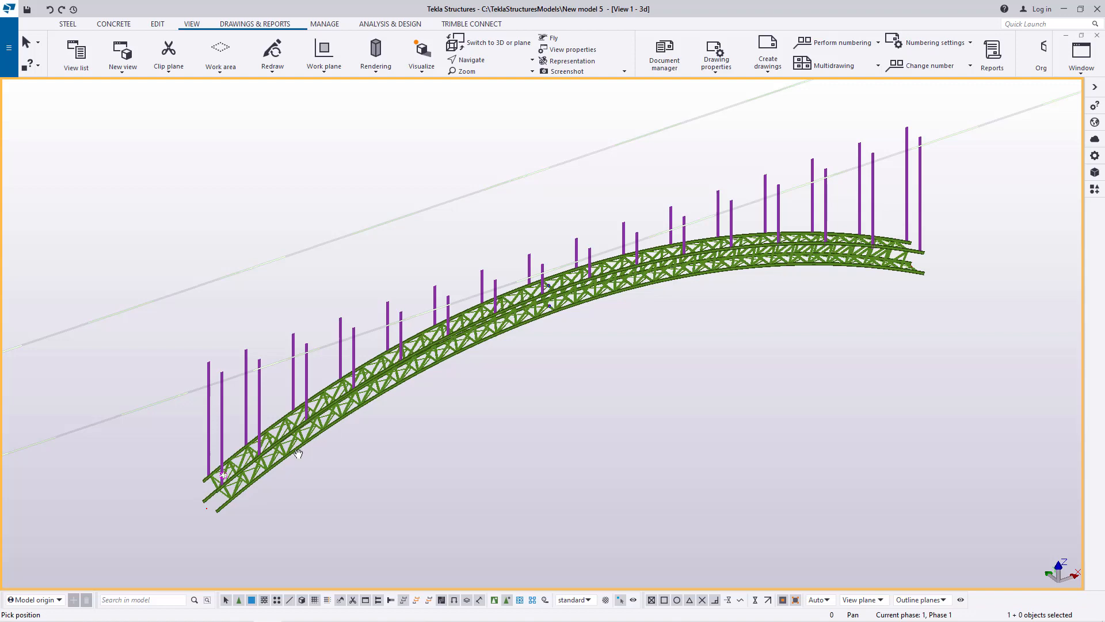
scroll(298, 453, down, 2)
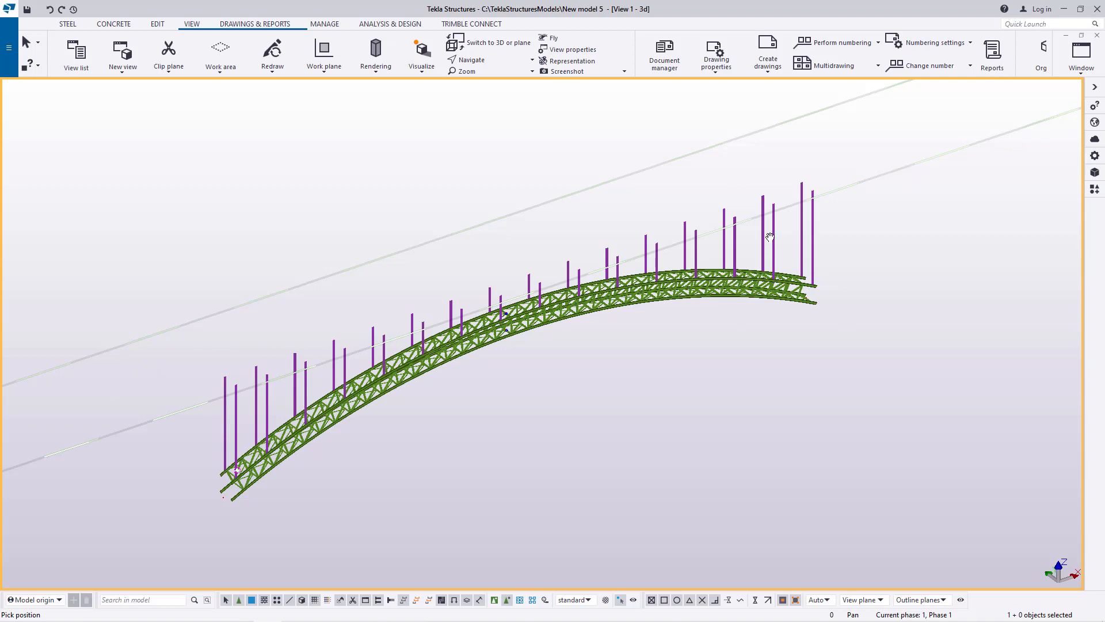
scroll(770, 237, up, 10)
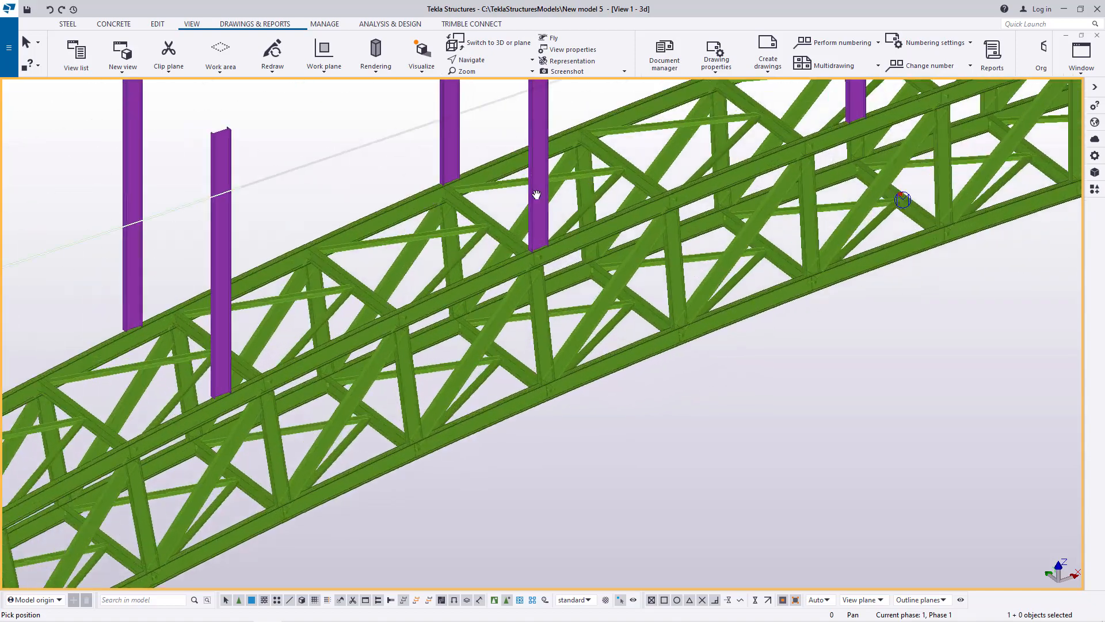
click(488, 61)
click(498, 80)
drag(522, 280, 544, 280)
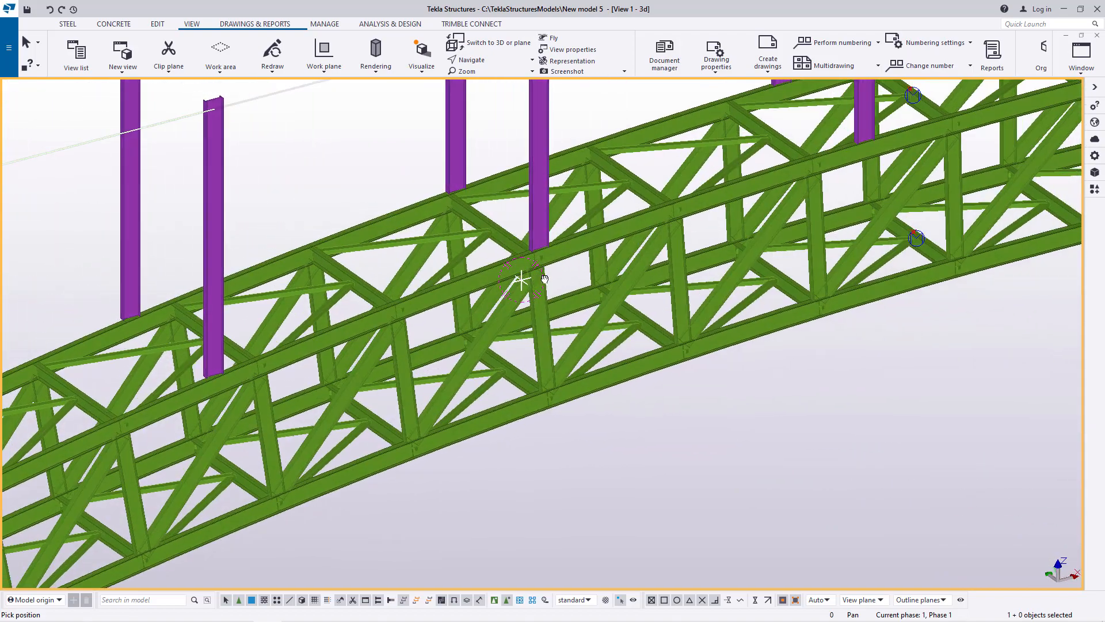